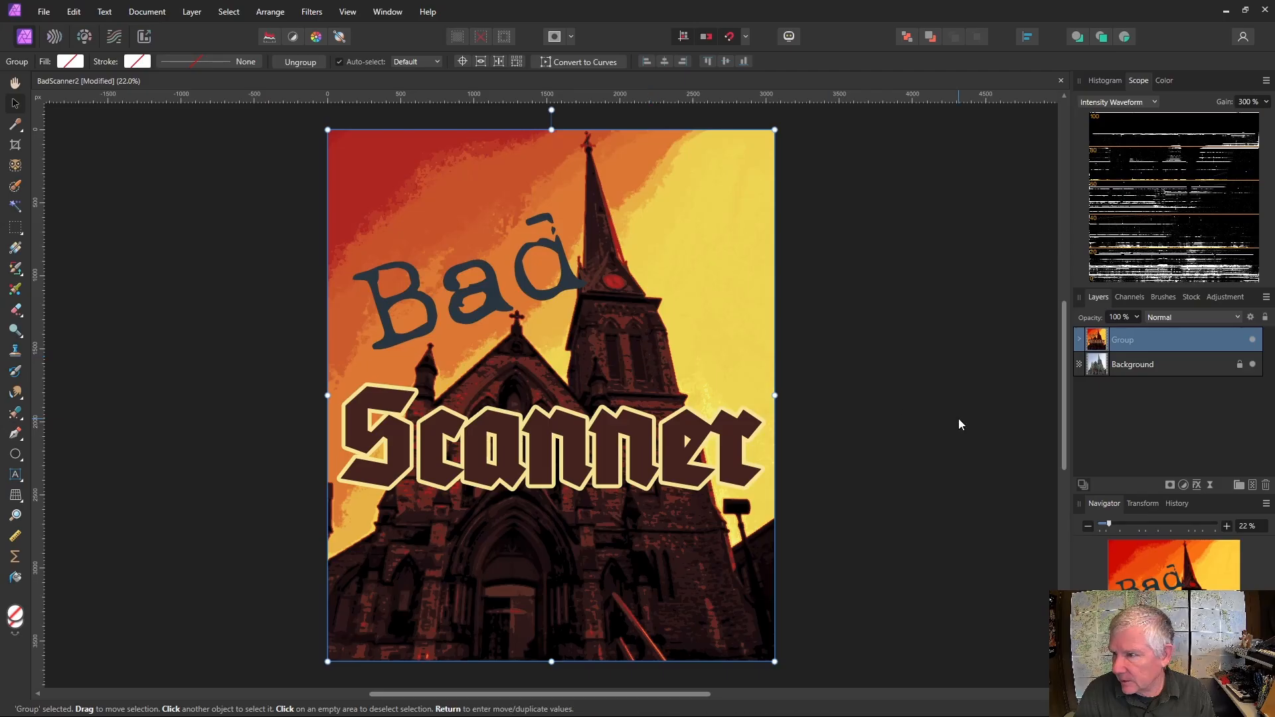
Step: Add a new pixel layer above the group and flood fill it with black
click(1254, 488)
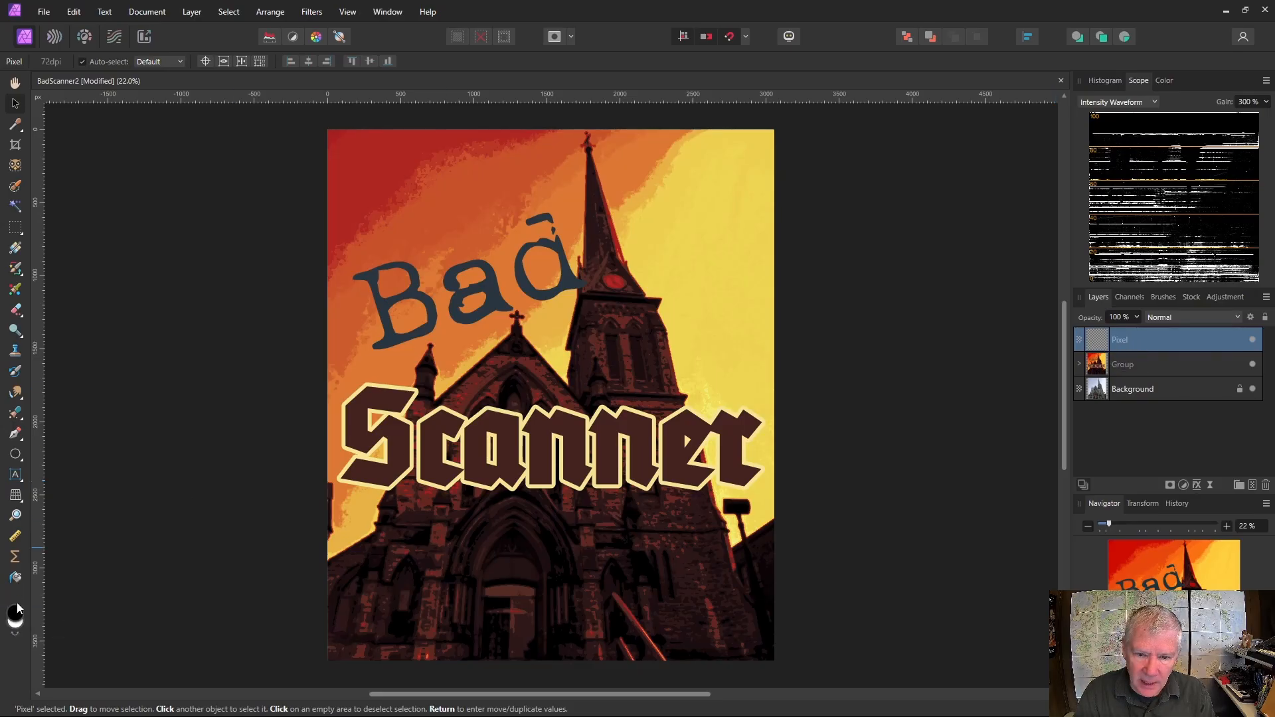
click(16, 579)
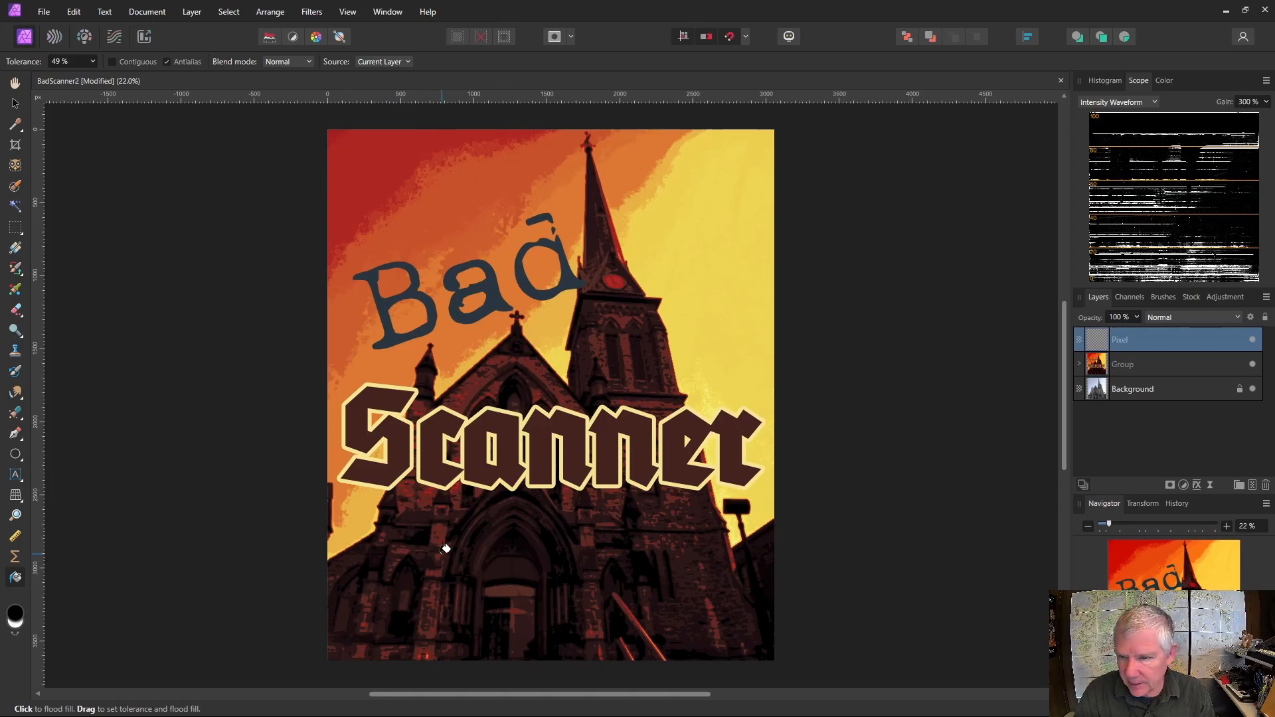
click(445, 549)
click(15, 103)
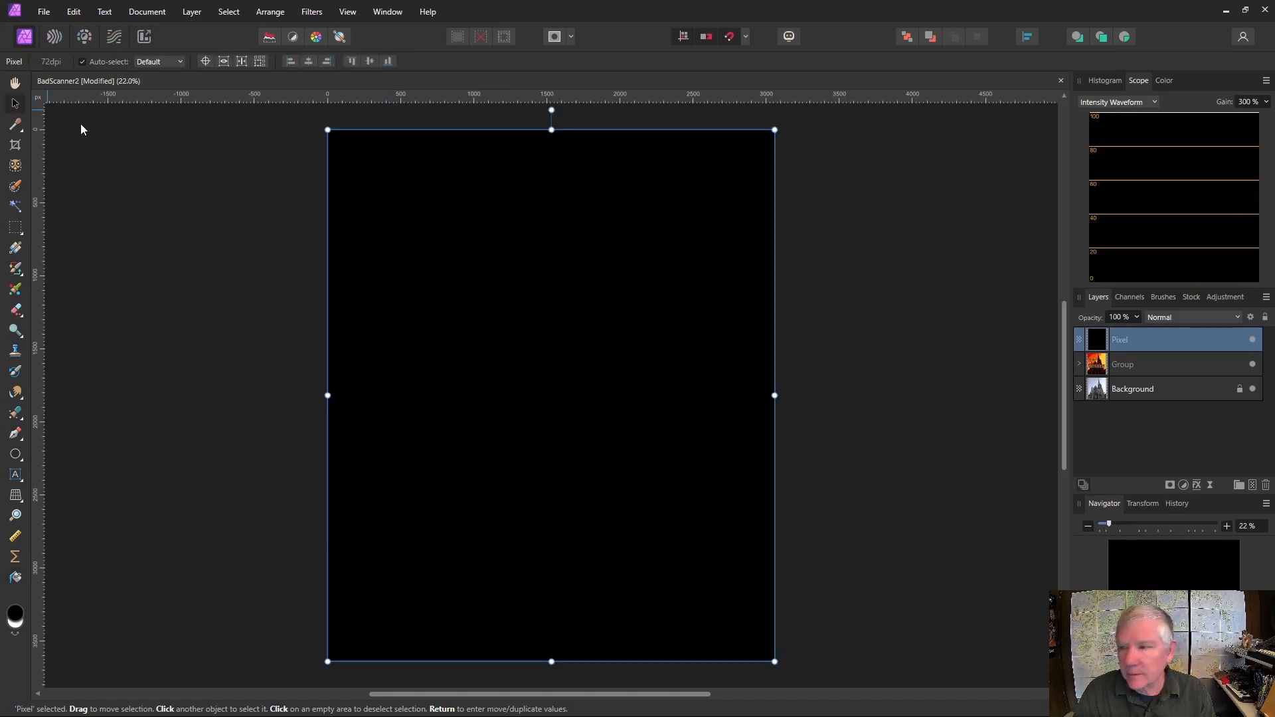
Step: Apply a live Procedural Texture filter to the black pixel layer with the equation noiseh(ry*a1/h)
click(1210, 484)
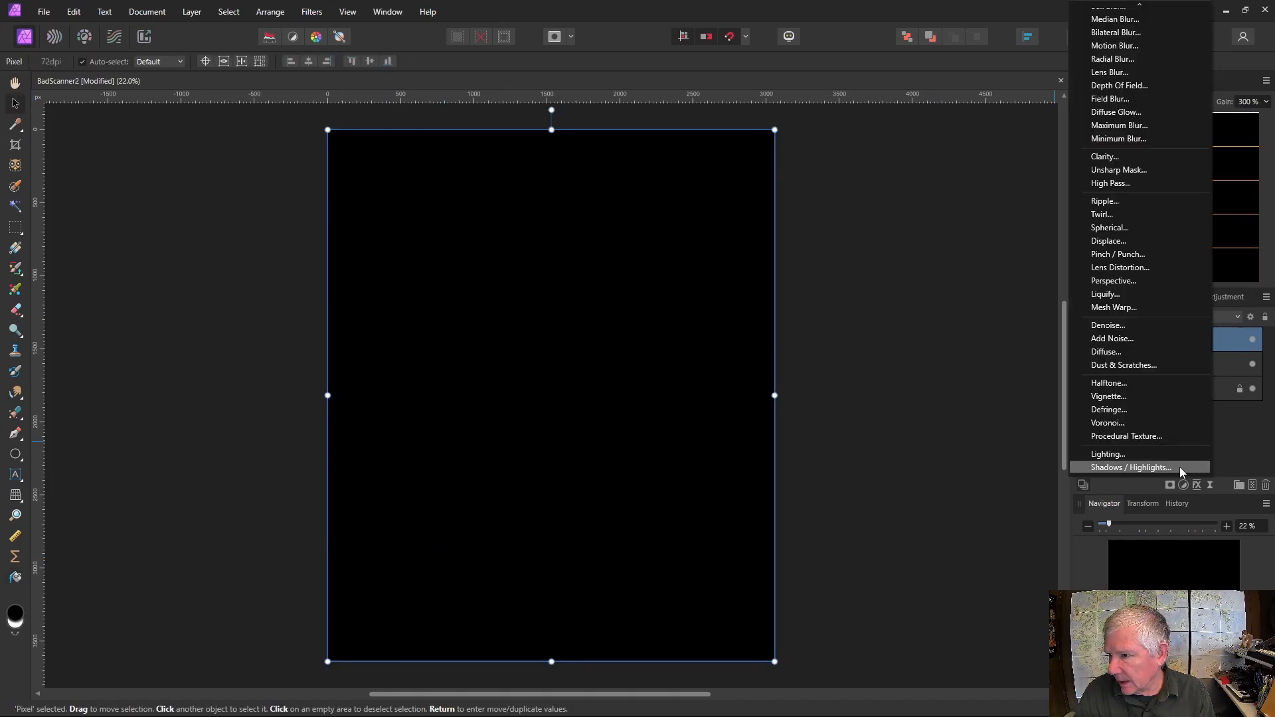
click(1143, 437)
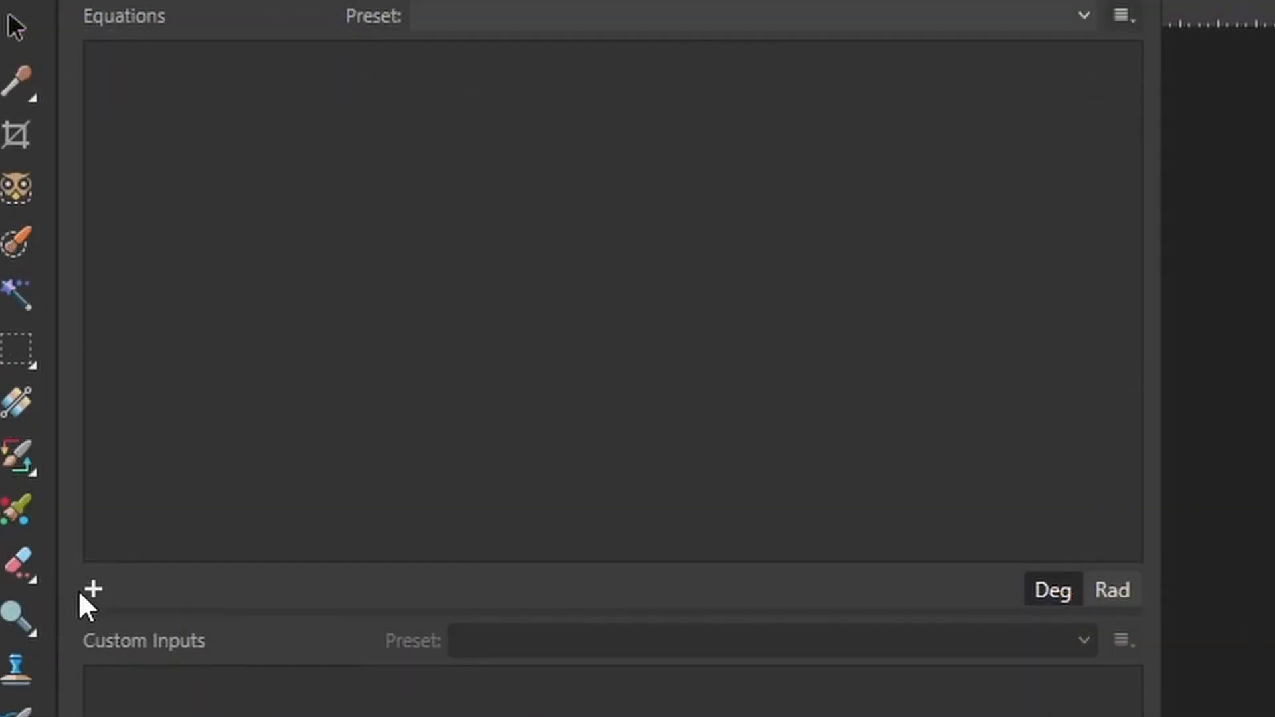
click(93, 590)
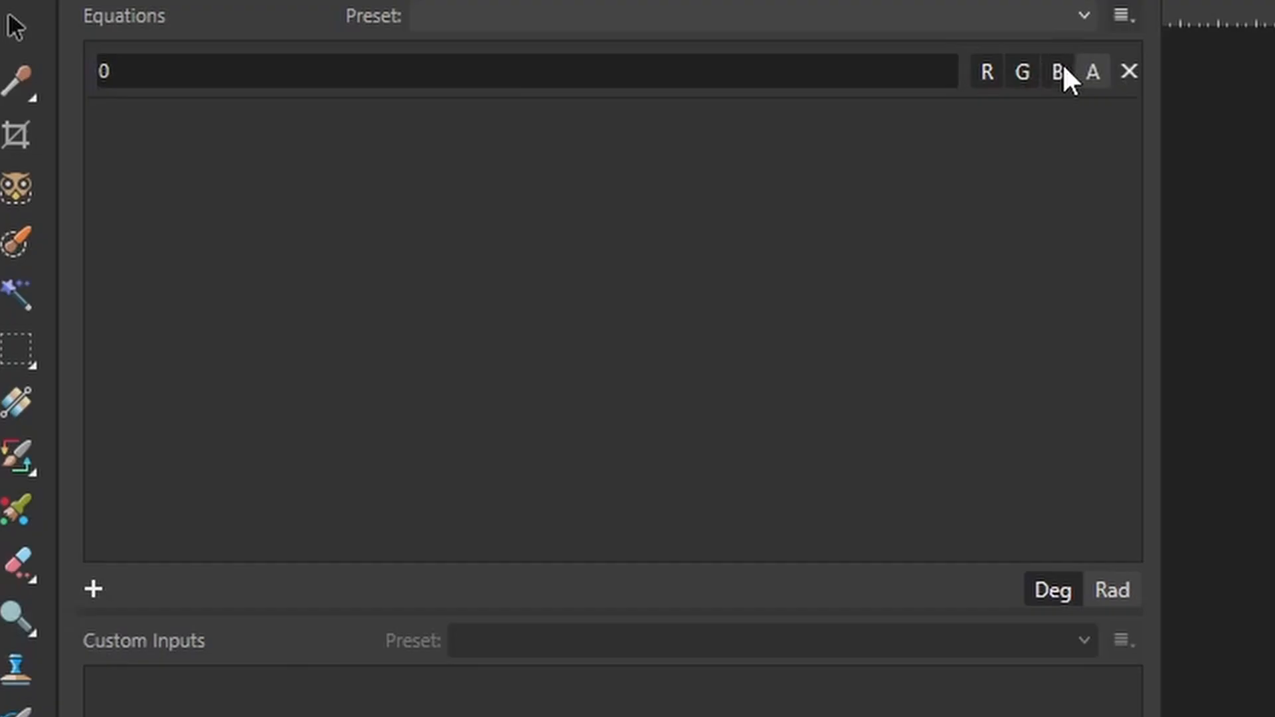
double_click(117, 66)
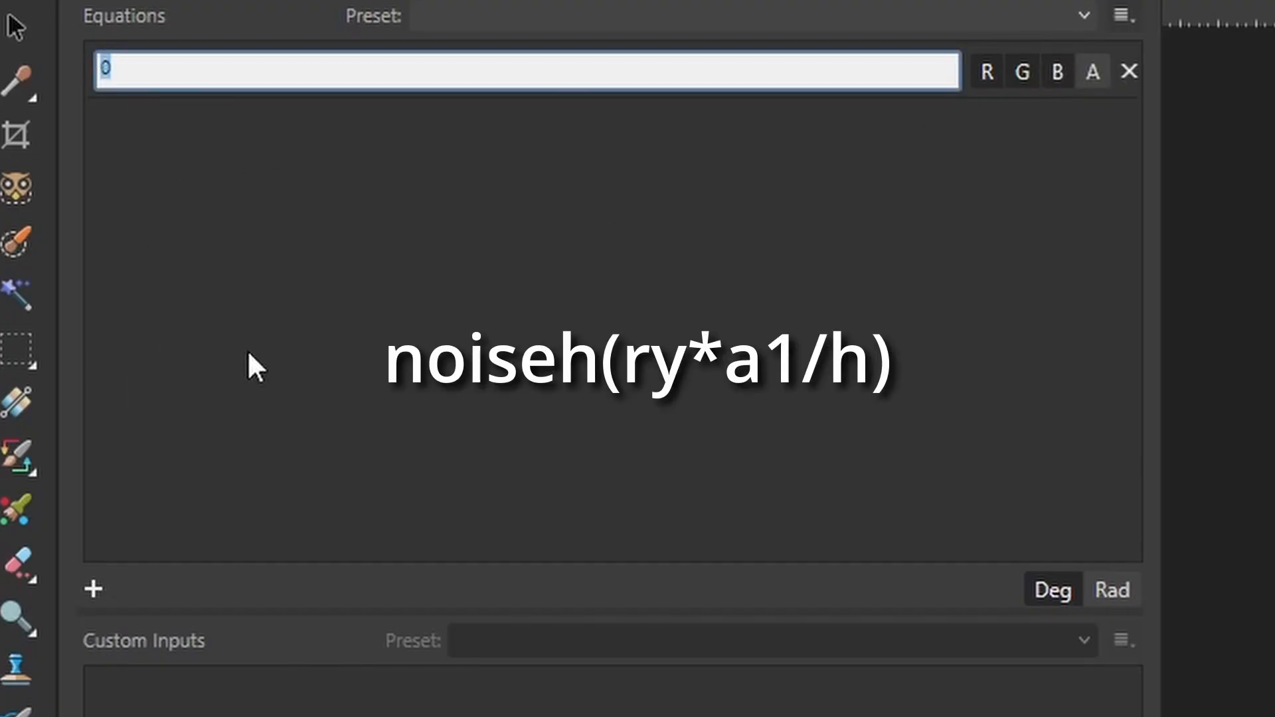
text(noiseh)
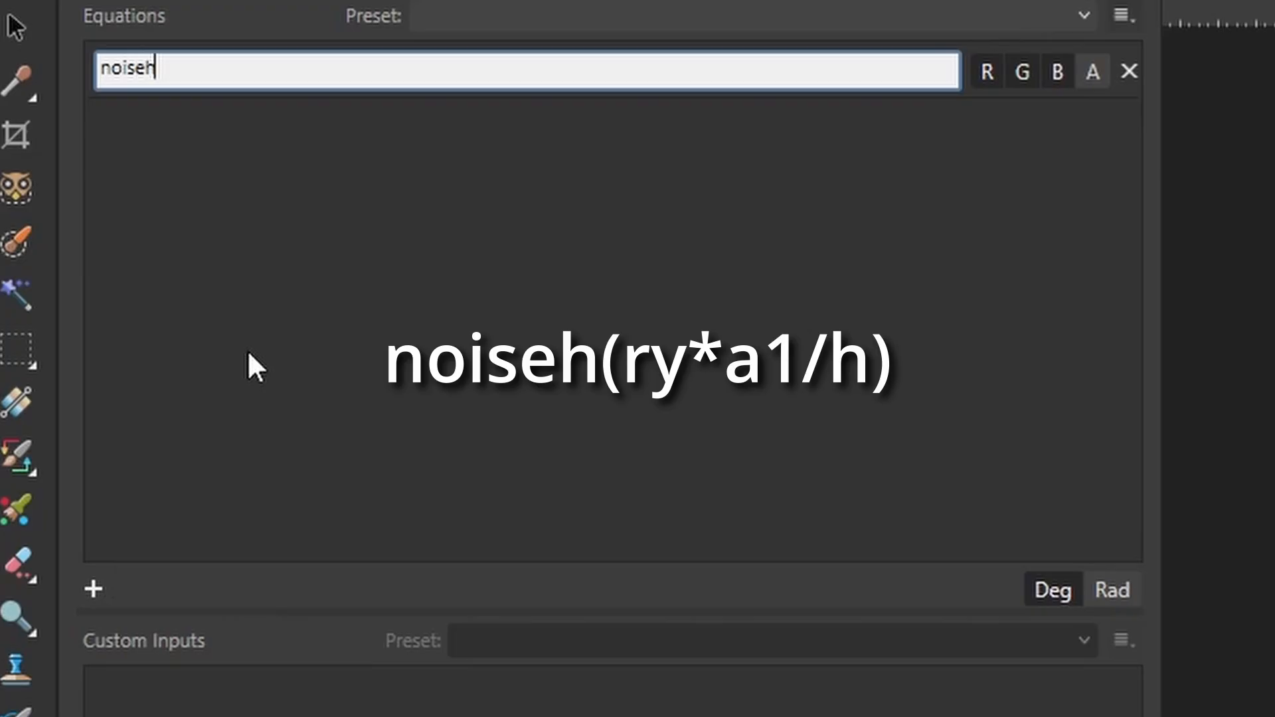
text(()
text(ry*a1/h)
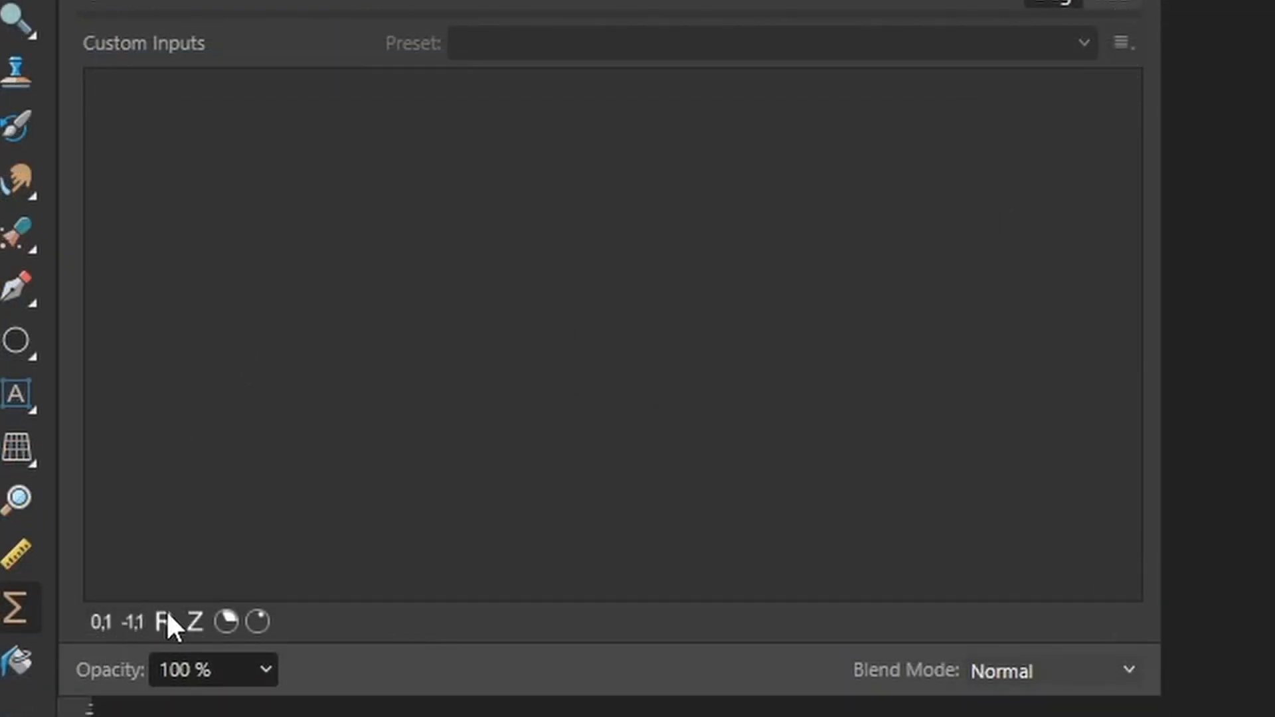
Step: Add a real-number custom input with the variable name a1 and the label Horiz Scale
click(164, 622)
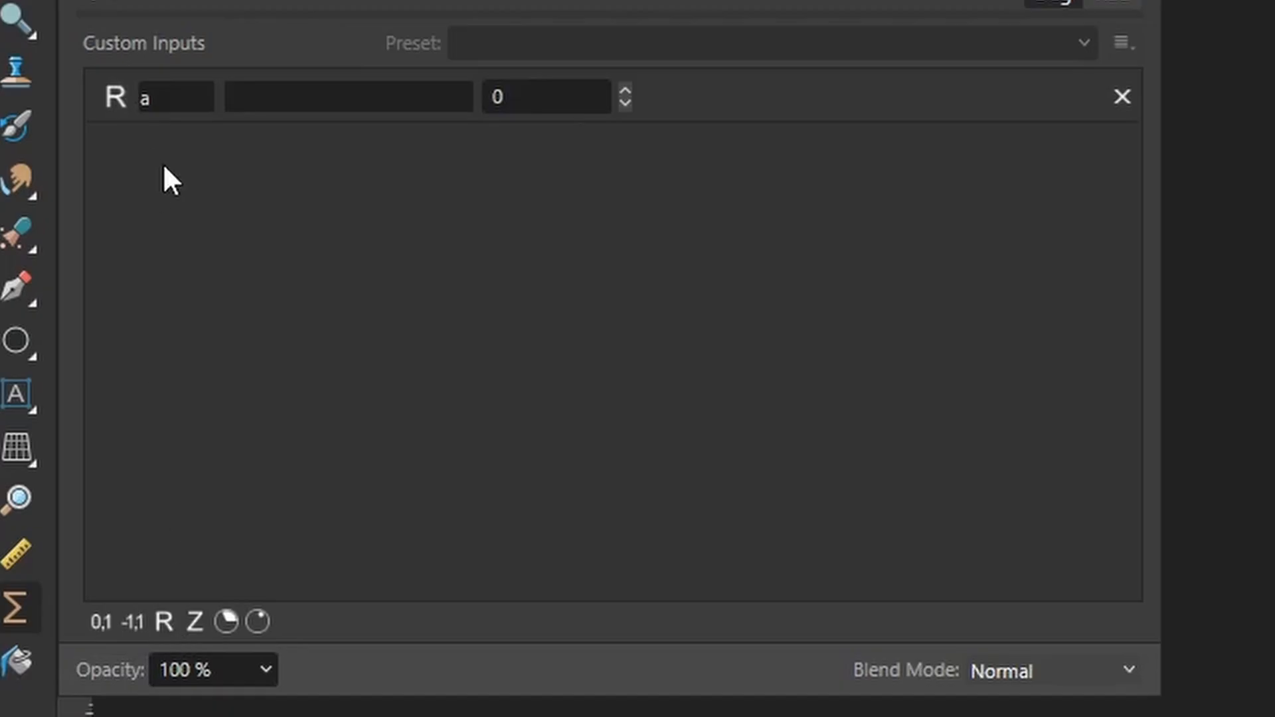
click(169, 106)
text(a1)
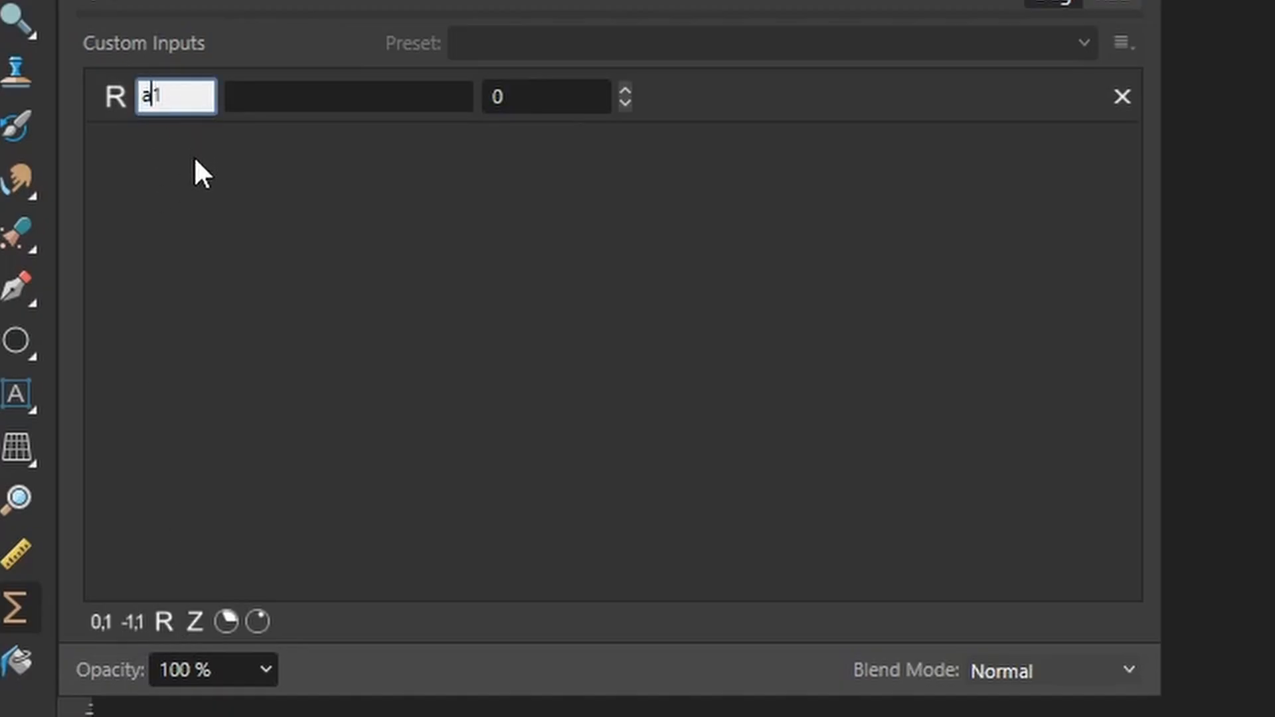
click(234, 105)
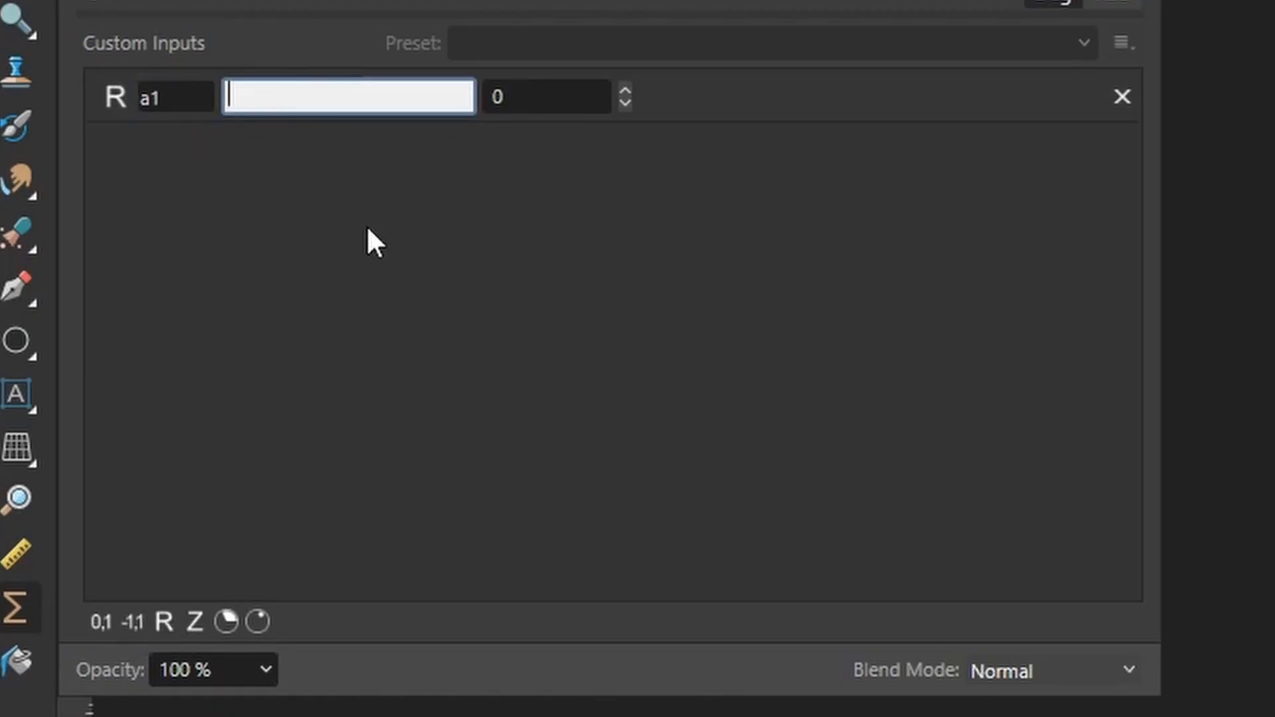
text(Horiz Scale)
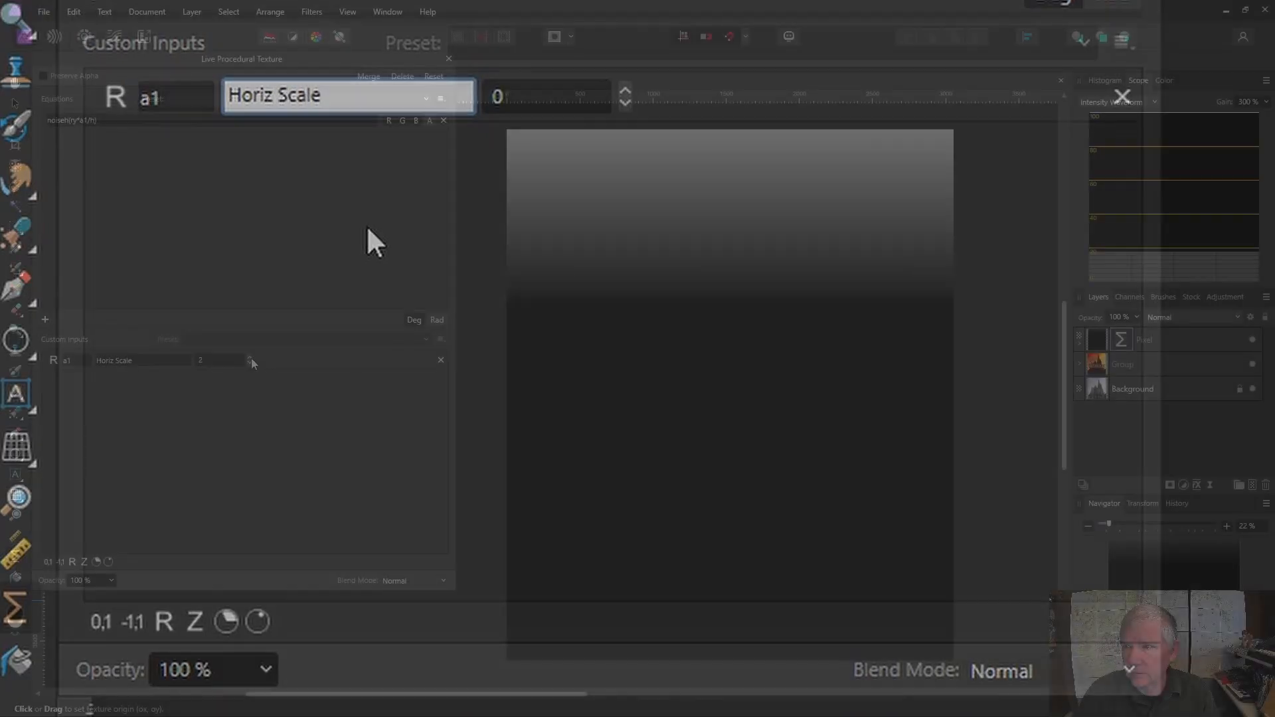
Step: Increase the Horiz Scale input to 72
click(250, 357)
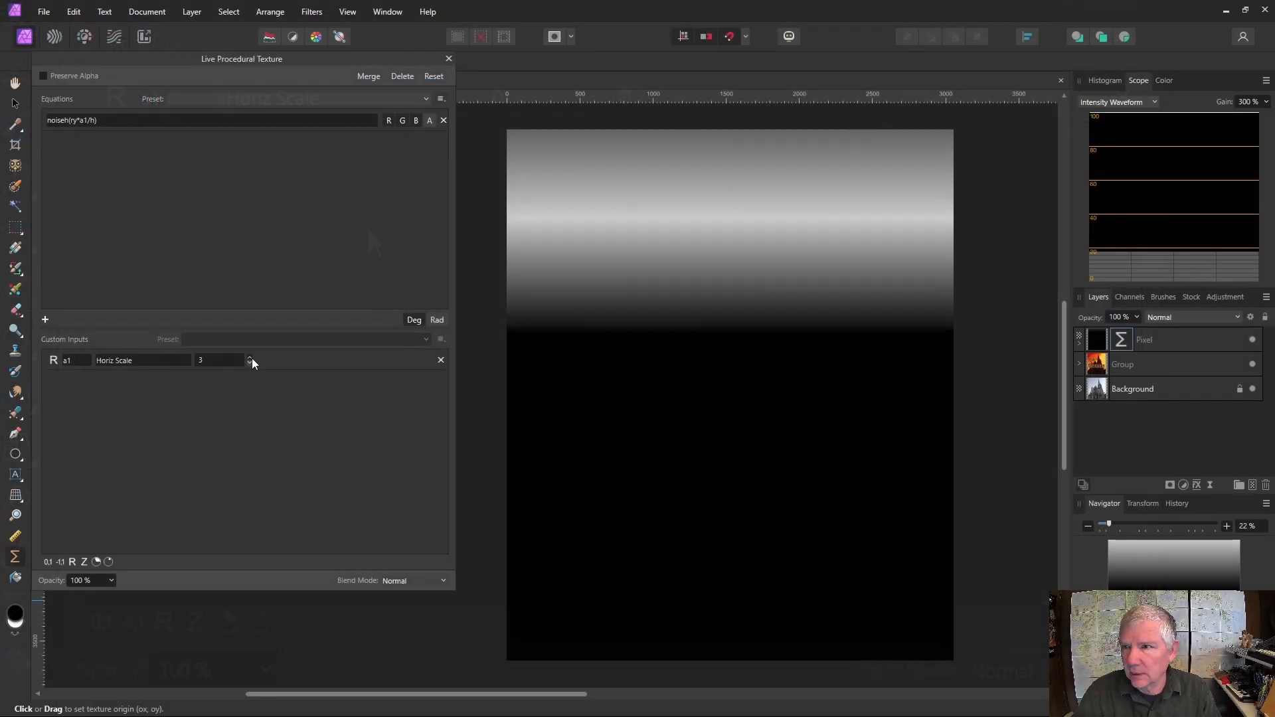
click(250, 357)
click(250, 357)
click(250, 358)
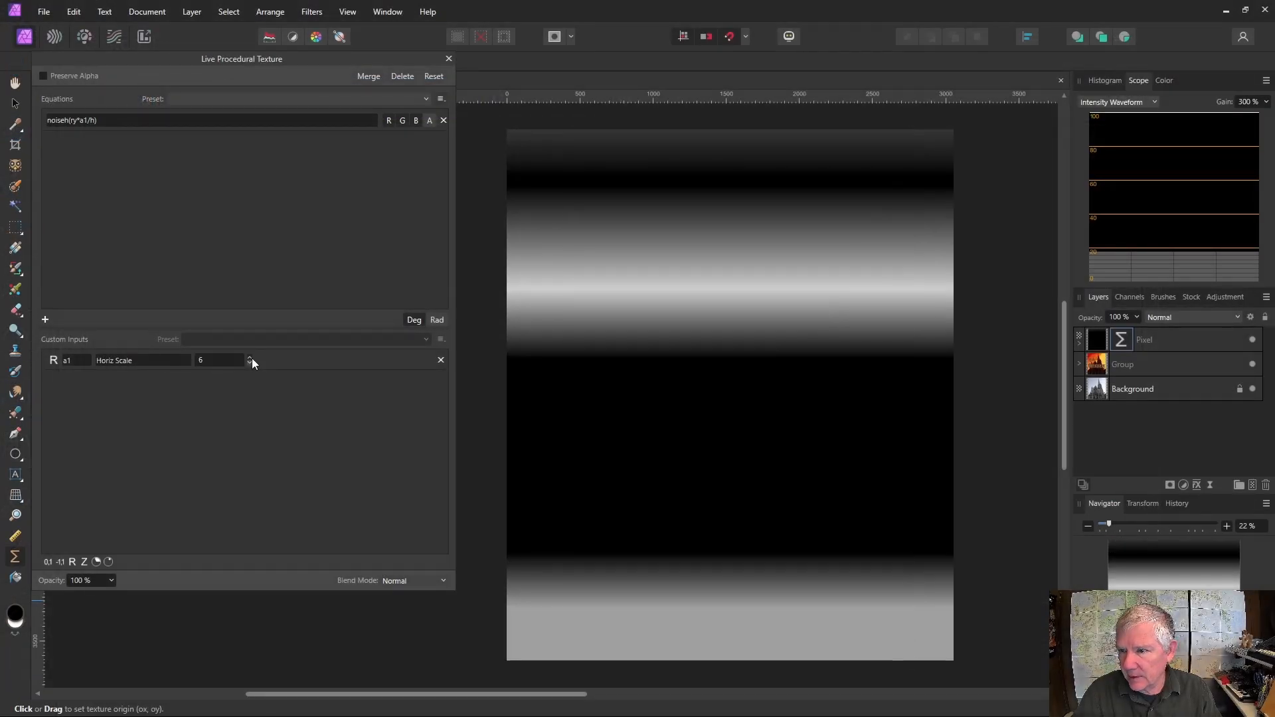
click(251, 357)
click(251, 358)
click(251, 357)
click(251, 357)
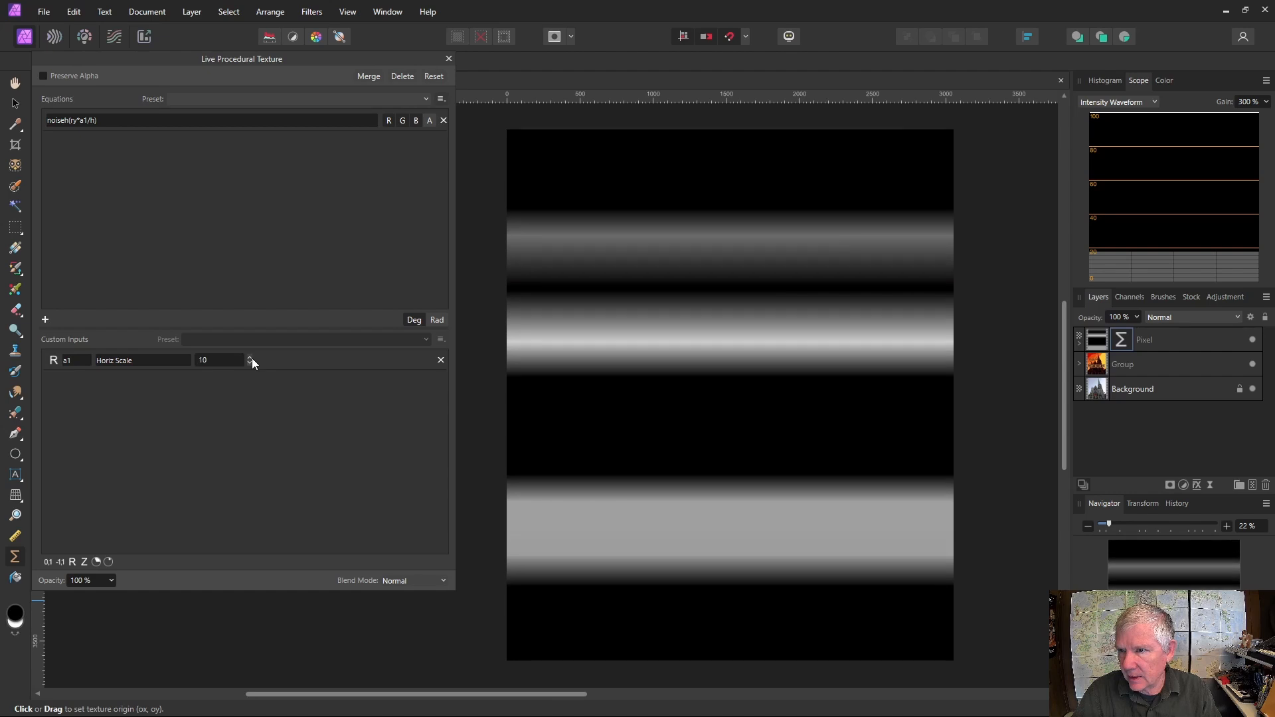
click(251, 357)
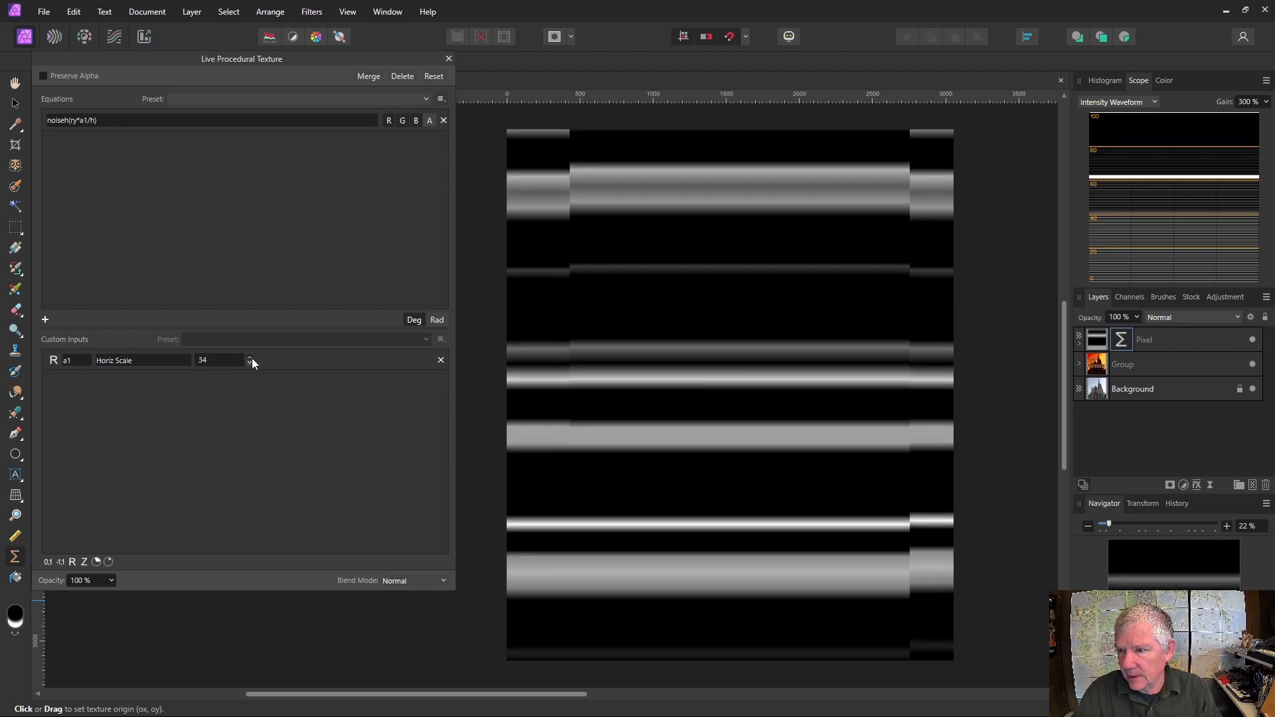
drag(250, 359, 251, 358)
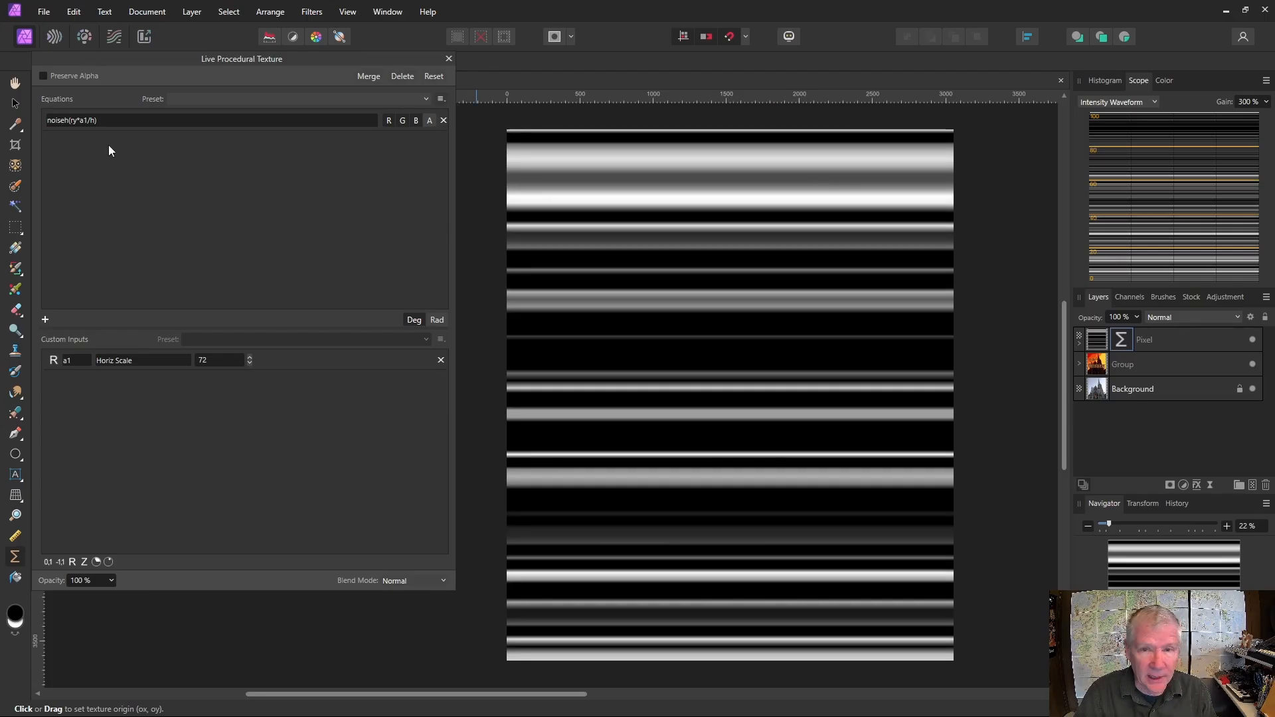
Step: Wrap the noise equation in a quantize function so it reads quantizesc(1/c1,s1,noiseh(ry*a1/h))
click(48, 124)
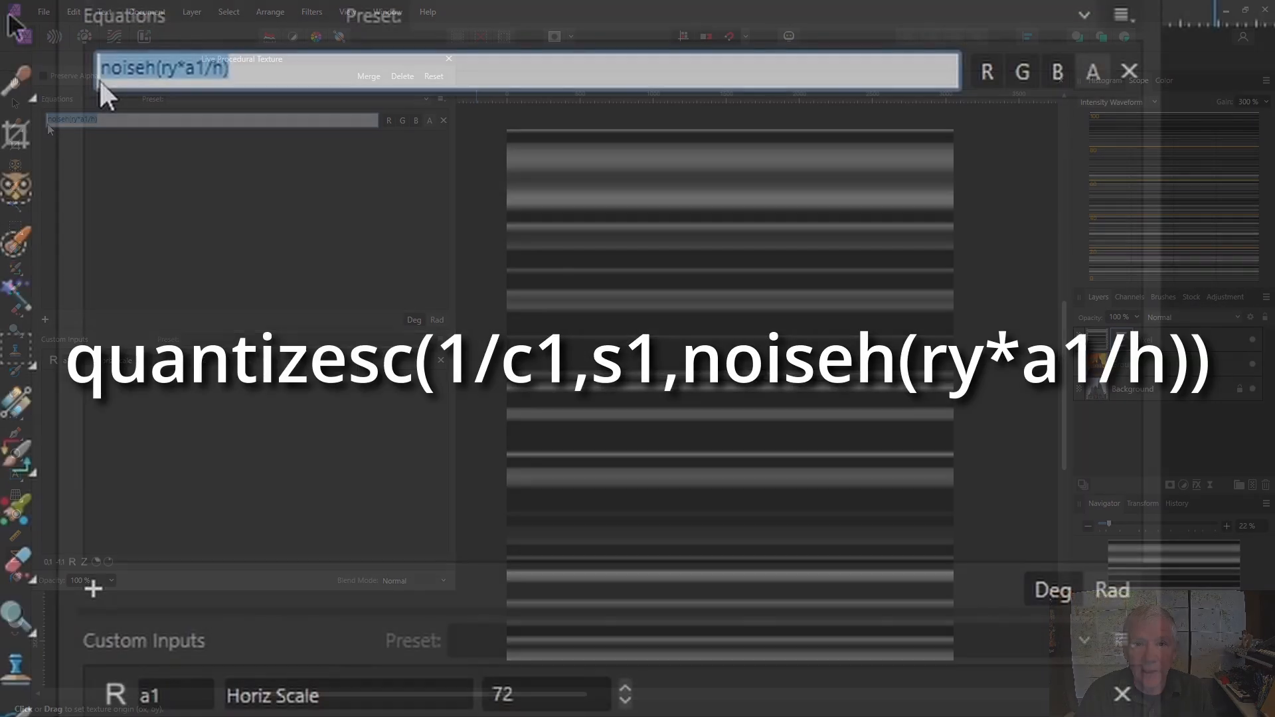
click(47, 124)
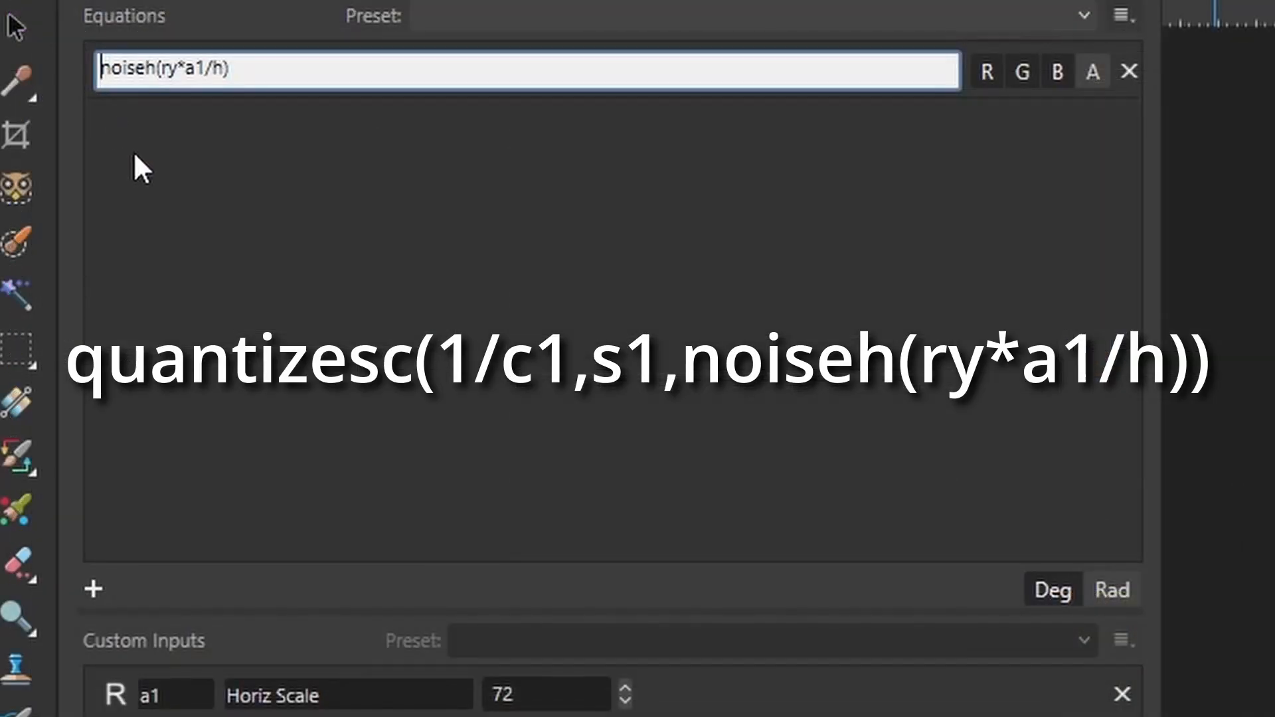
text(quantize)
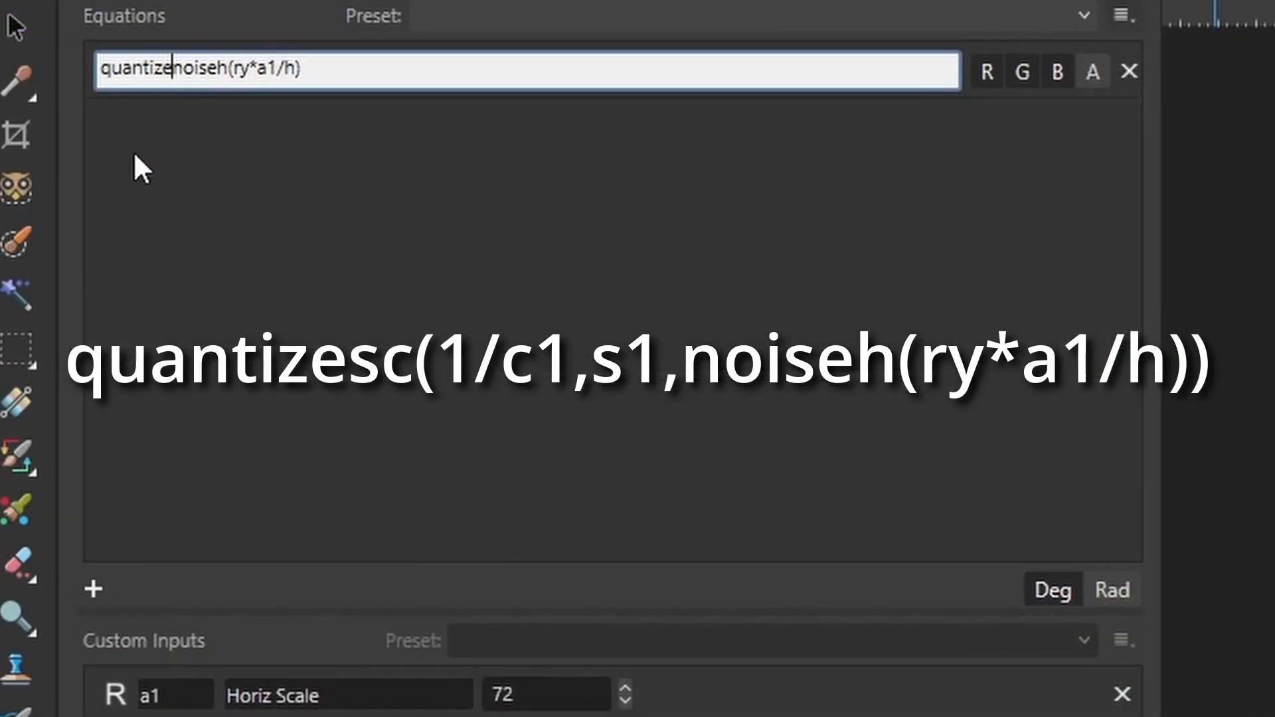
text(s)
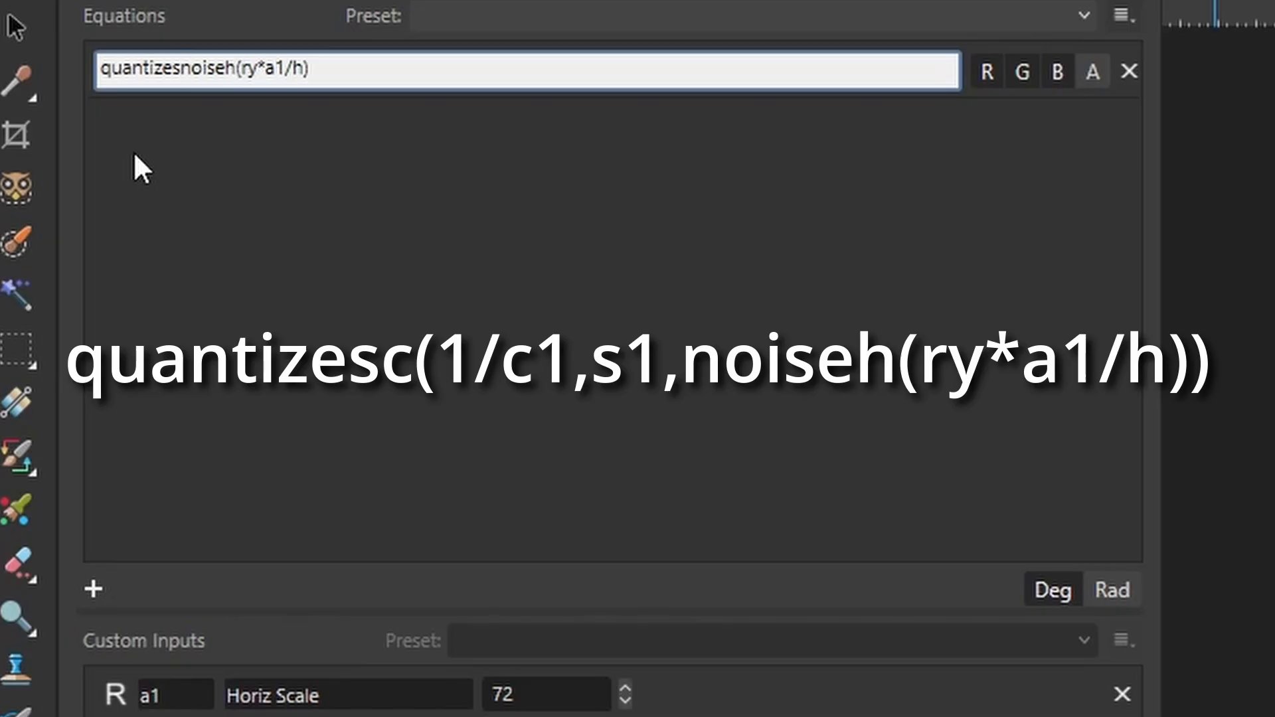
text(c)
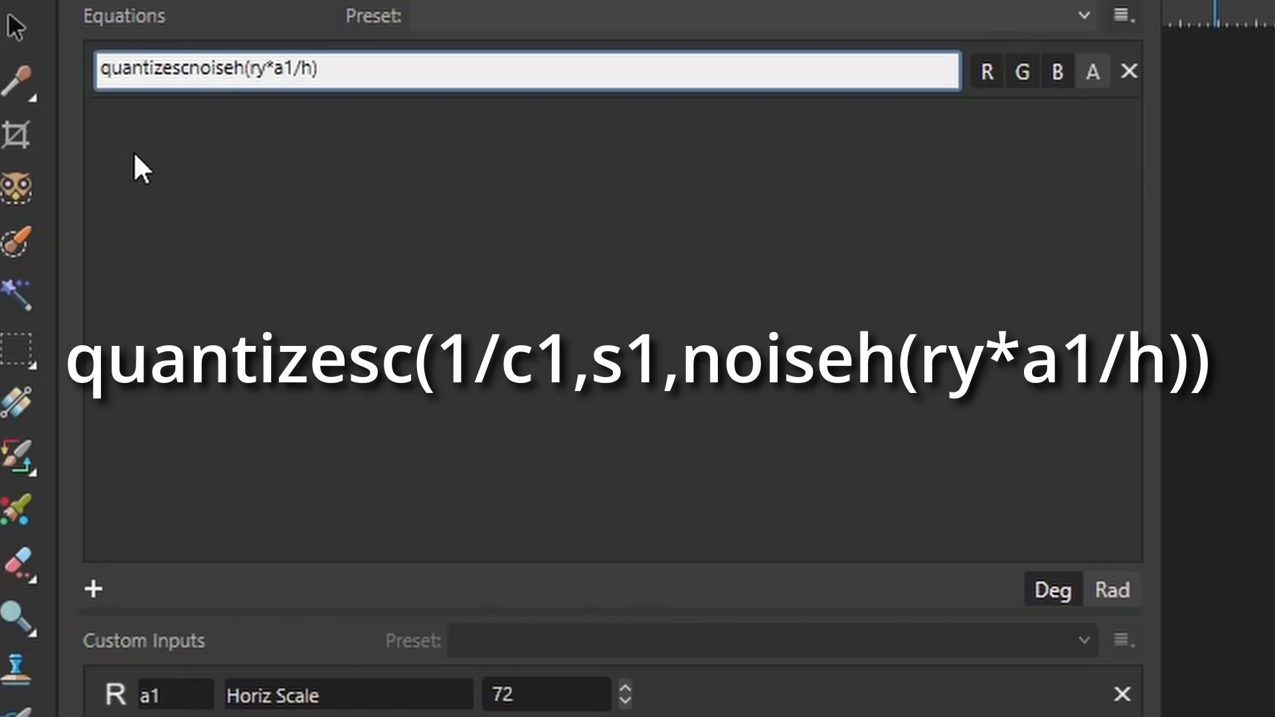
text(()
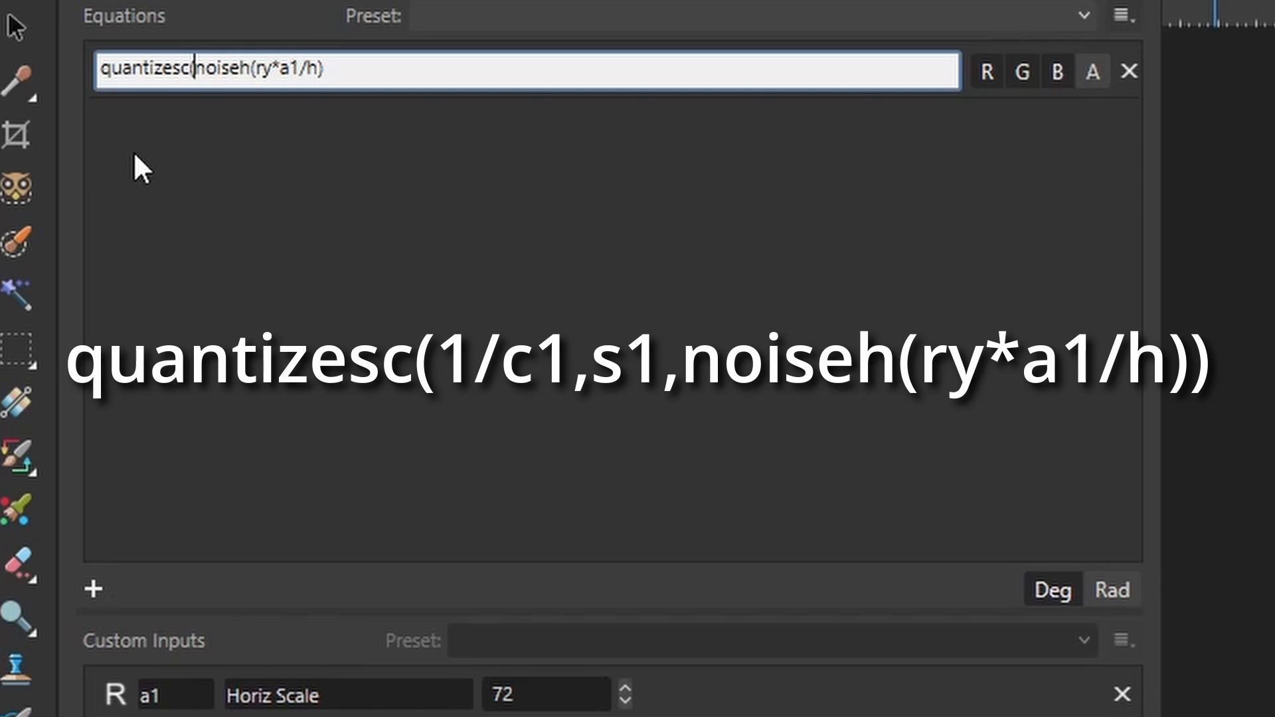
text(1/c1)
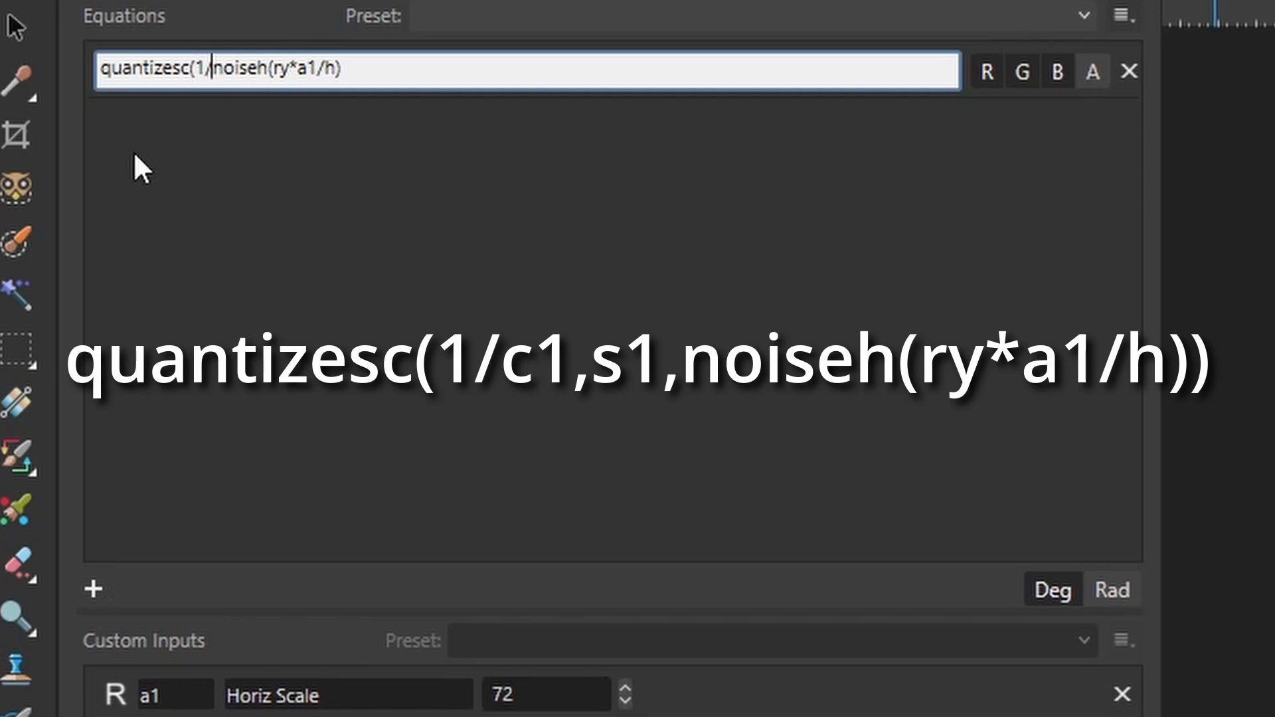
text(,)
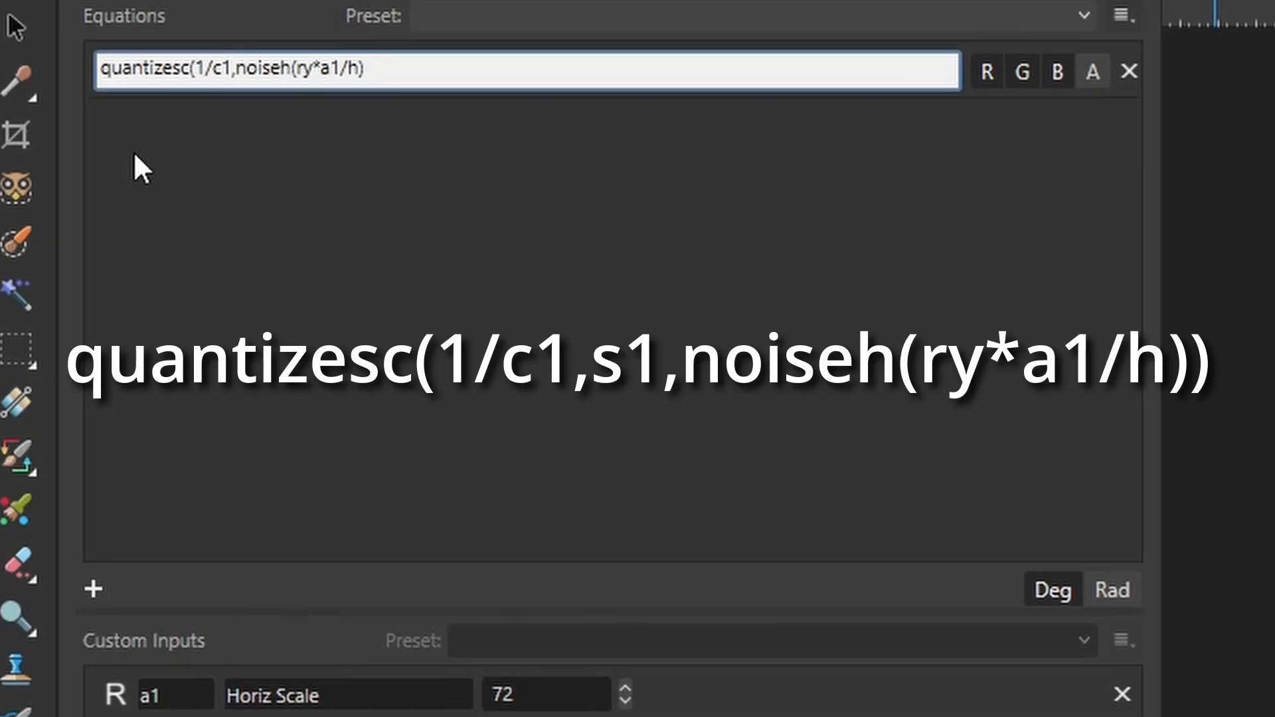
text(s1,)
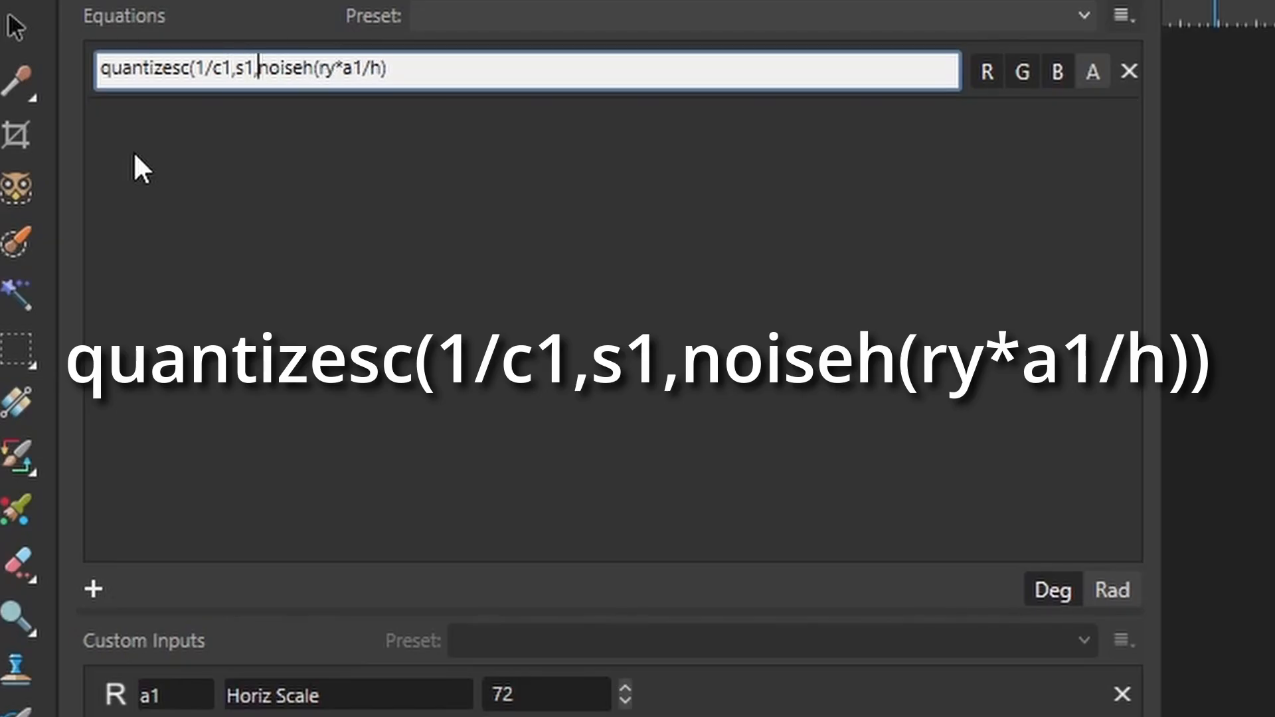
click(423, 72)
text())
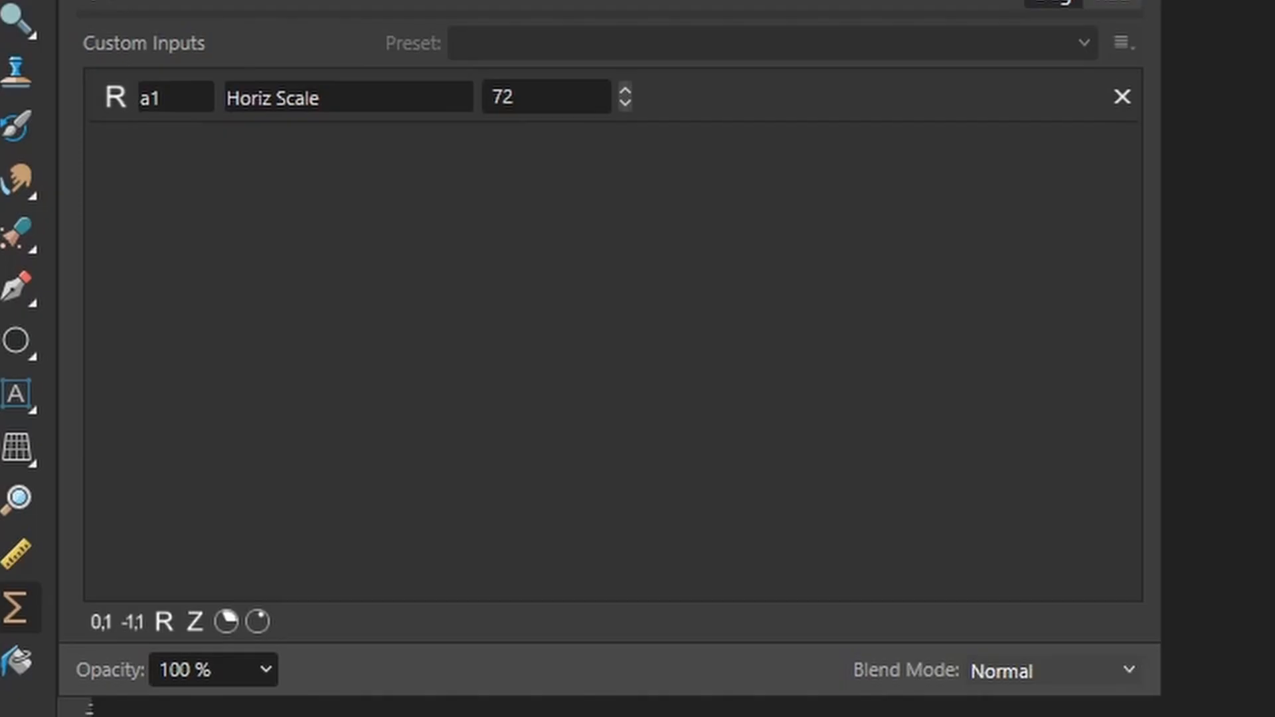
Step: Add a real-number input c1 labelled Horiz Quant and a 0 to 1 range input s1 labelled Horiz Smooth
click(160, 620)
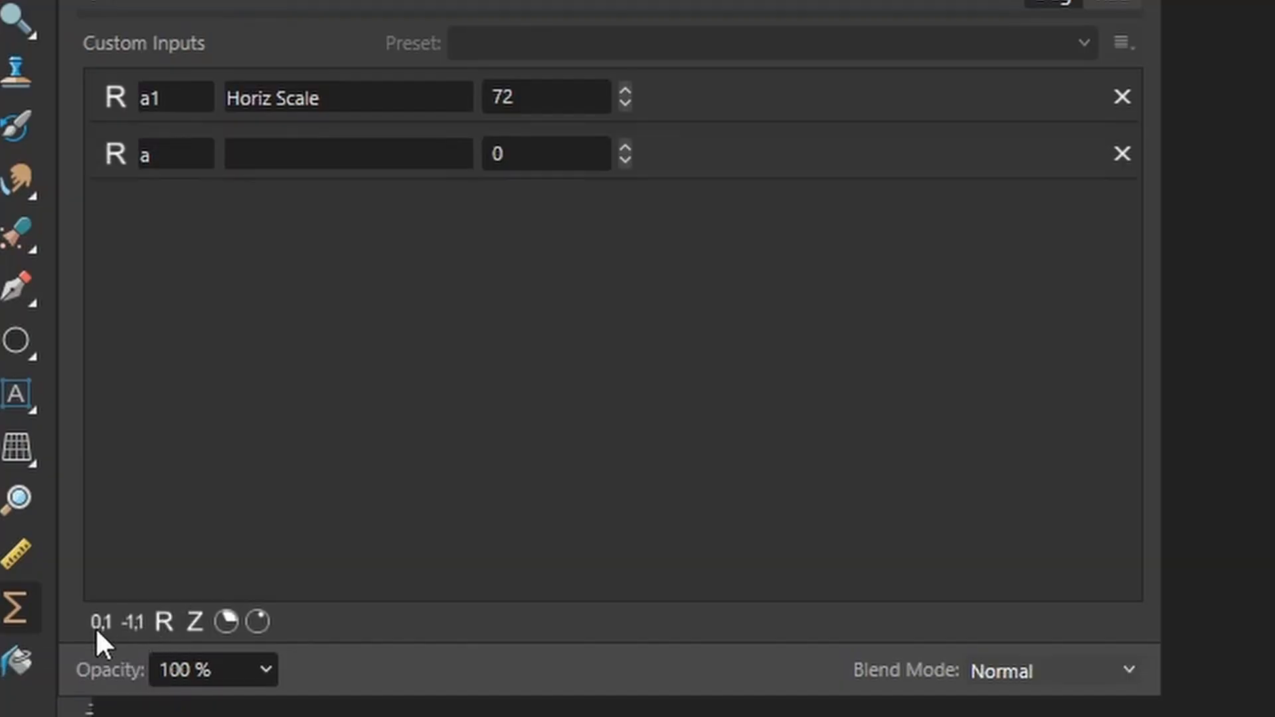
click(97, 617)
double_click(181, 161)
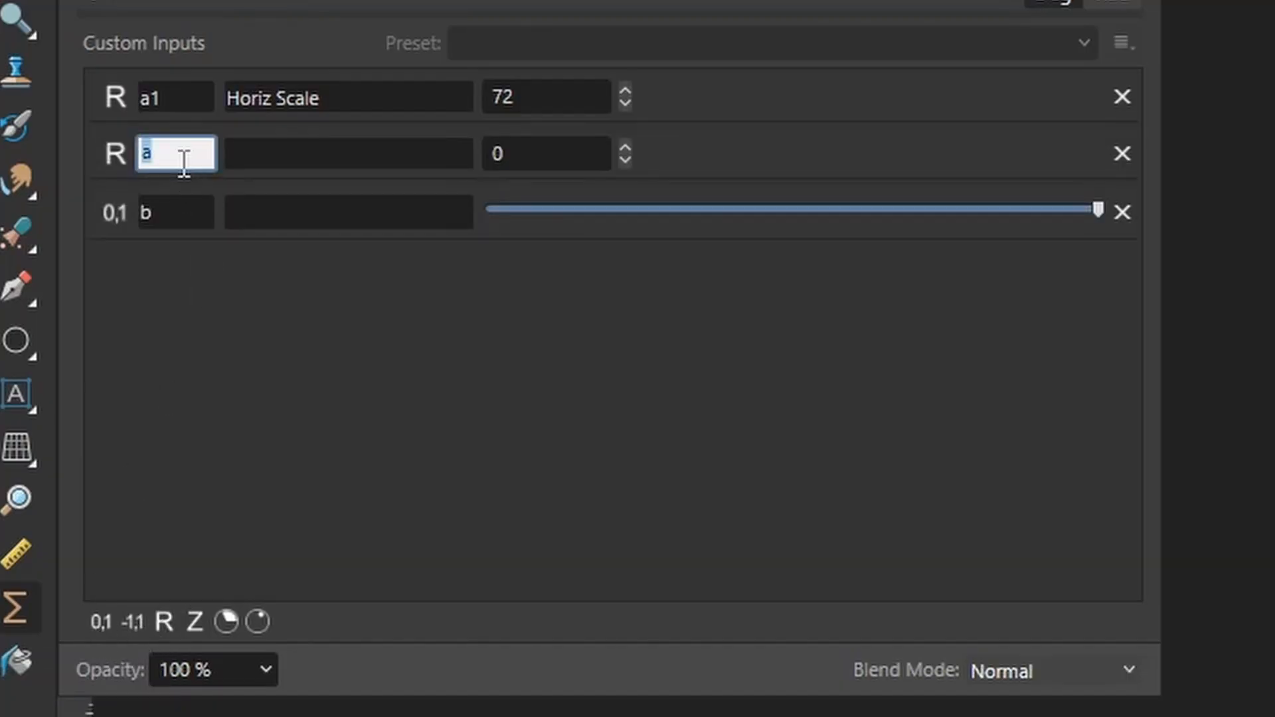
text(c1)
double_click(176, 213)
text(s1)
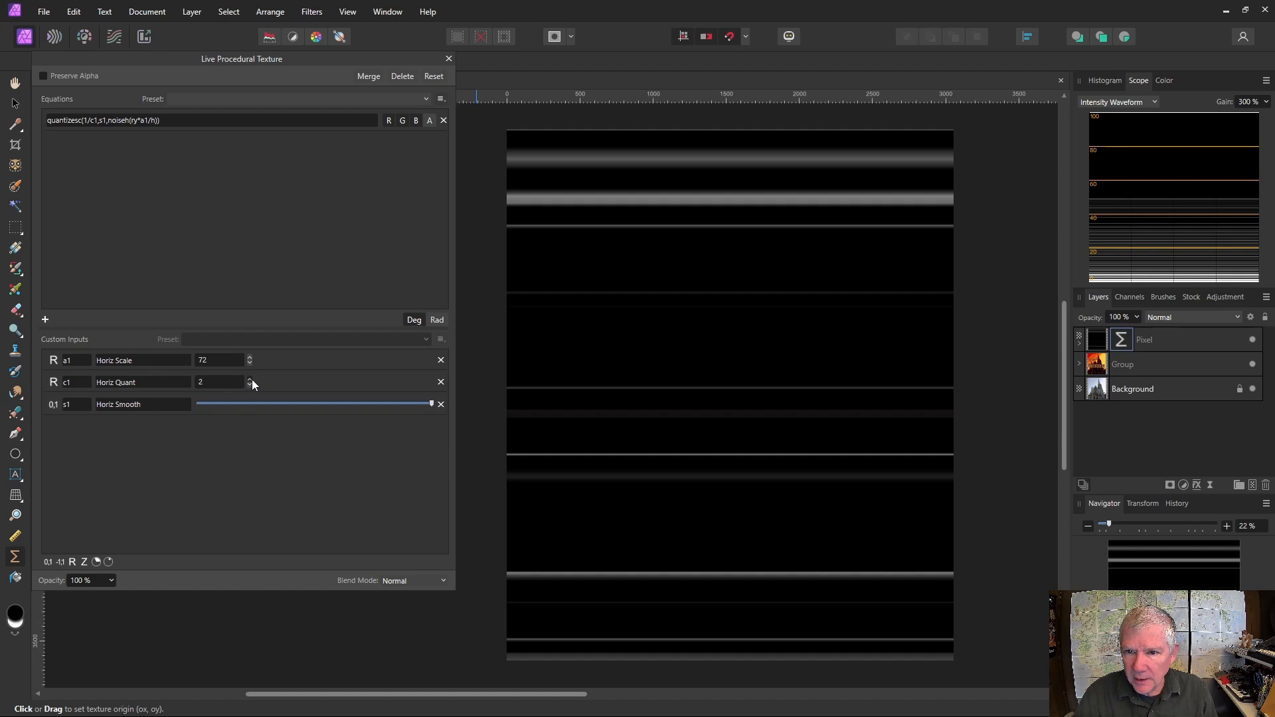
Step: Set Horiz Quant to 19 and reduce Horiz Smooth to its minimum
click(252, 379)
click(252, 379)
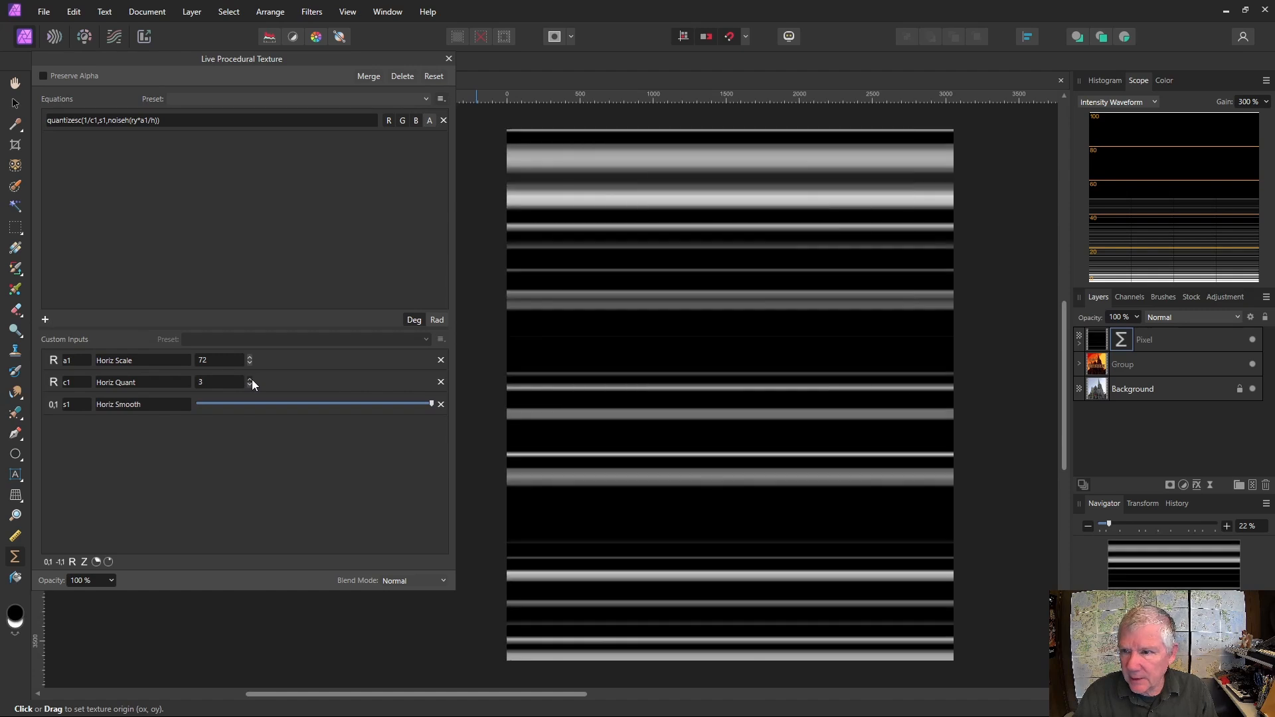
click(252, 379)
click(252, 379)
click(252, 379)
click(251, 380)
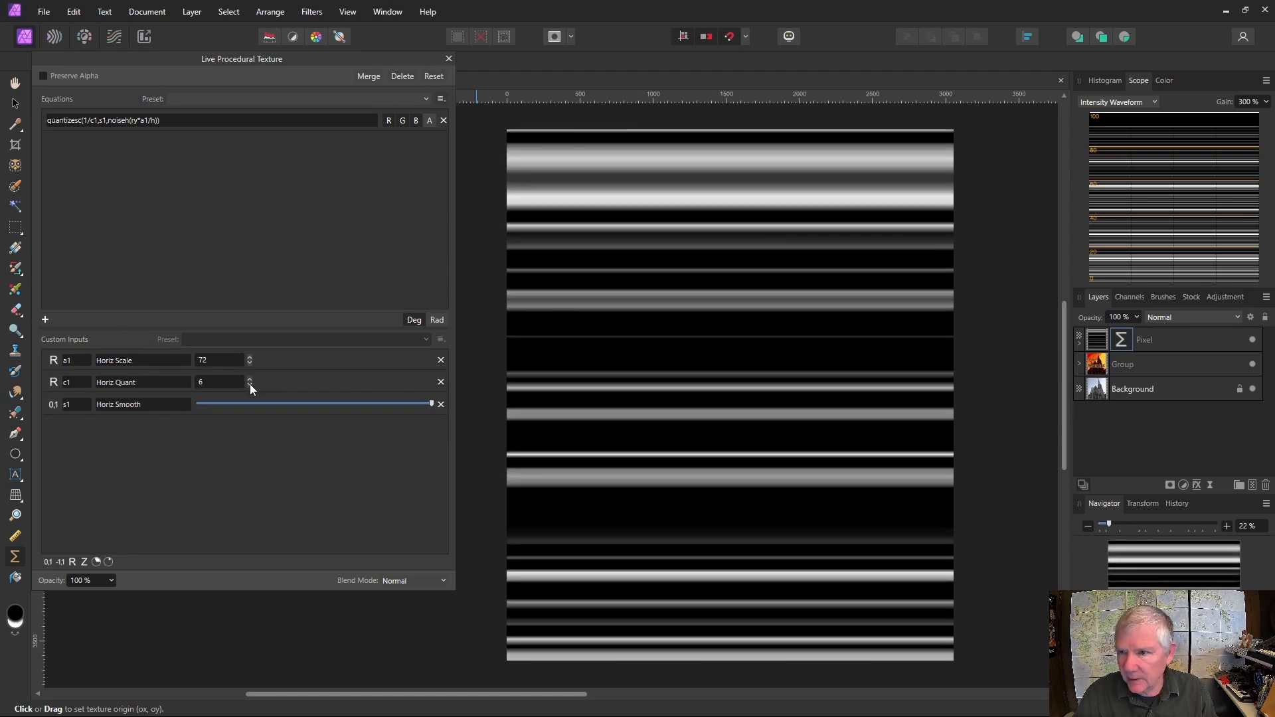
click(249, 384)
click(250, 379)
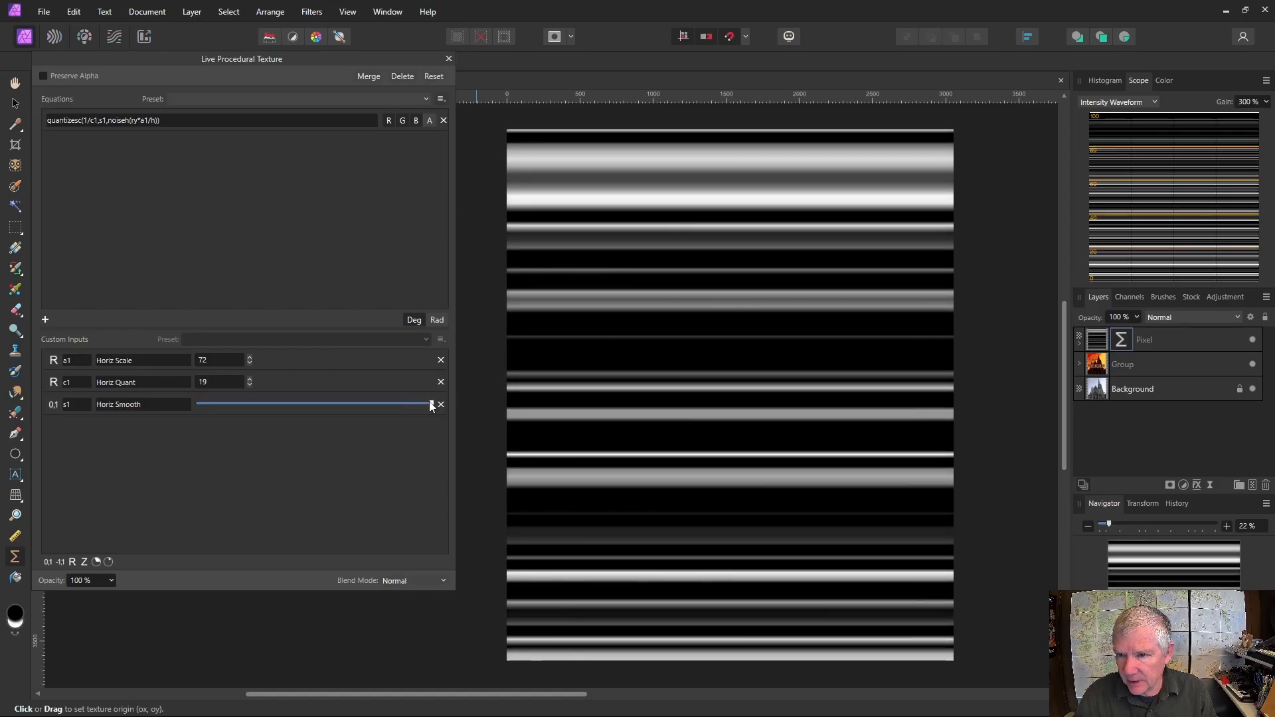
drag(432, 405, 198, 404)
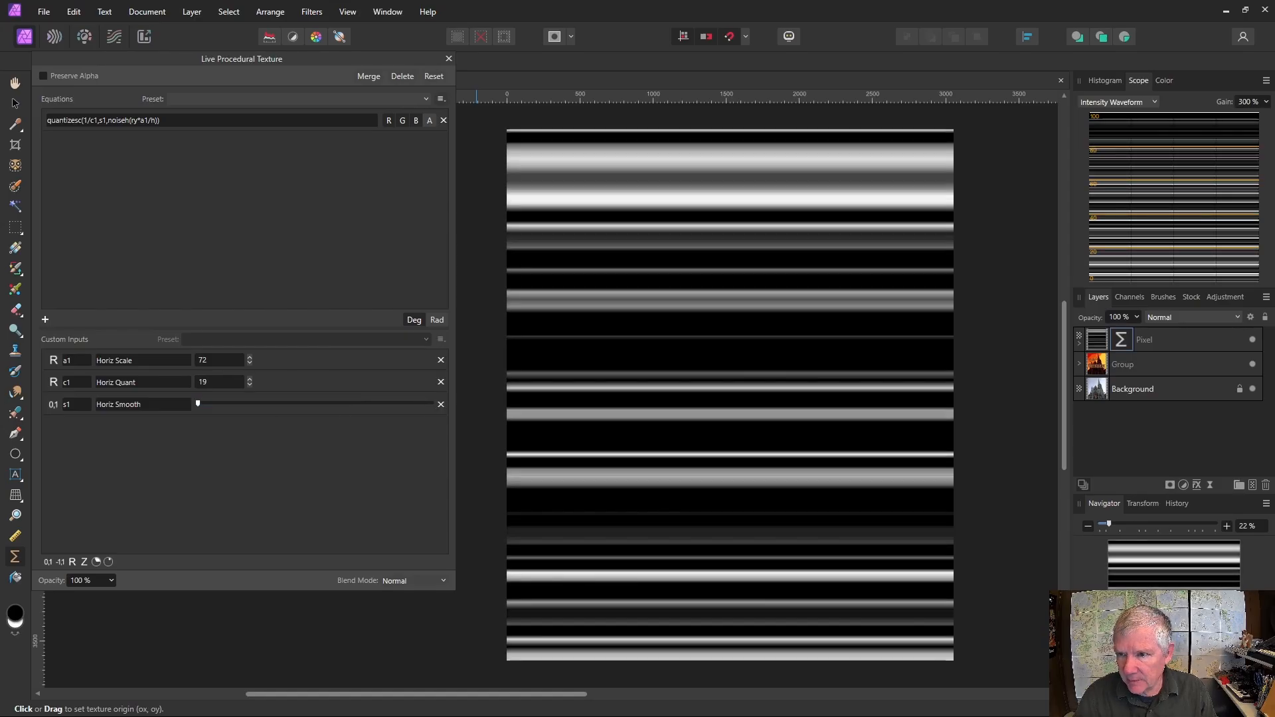
Step: Lower the Horiz Quant input to 3
click(249, 385)
click(250, 384)
click(249, 385)
click(249, 385)
click(249, 385)
click(249, 385)
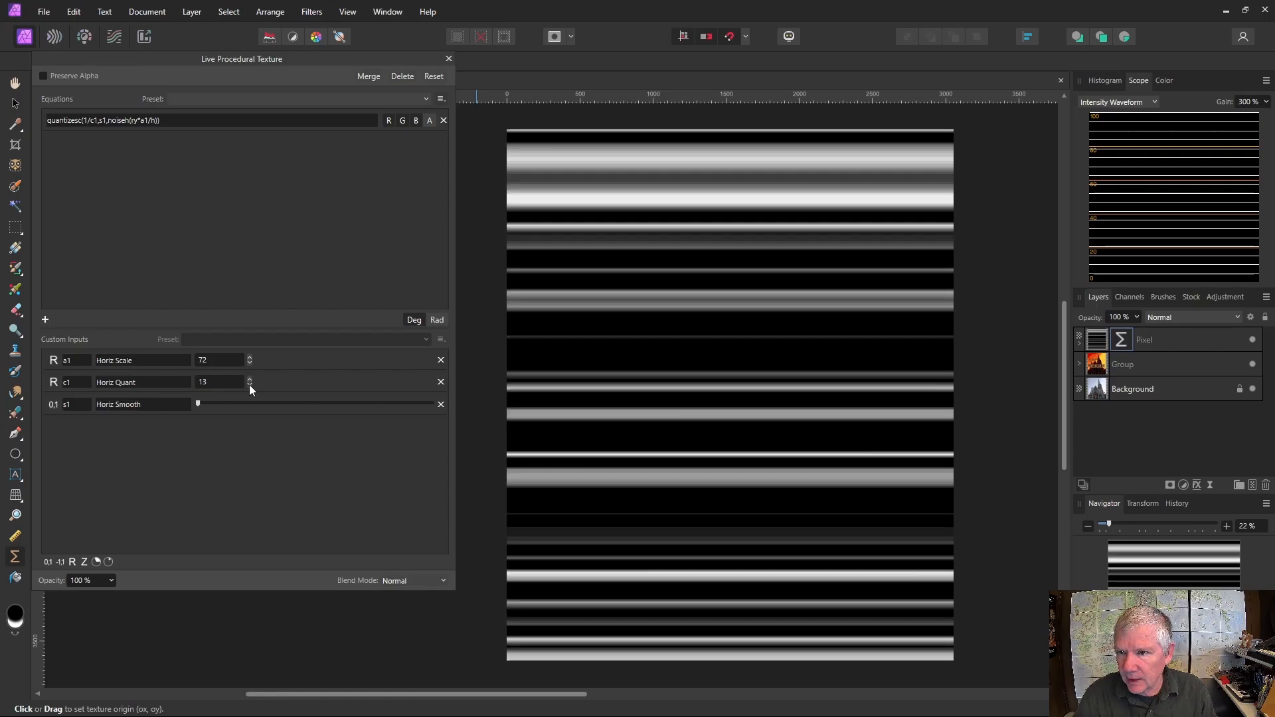
click(249, 384)
click(249, 385)
click(249, 384)
click(249, 385)
click(249, 384)
click(249, 385)
click(249, 385)
click(249, 384)
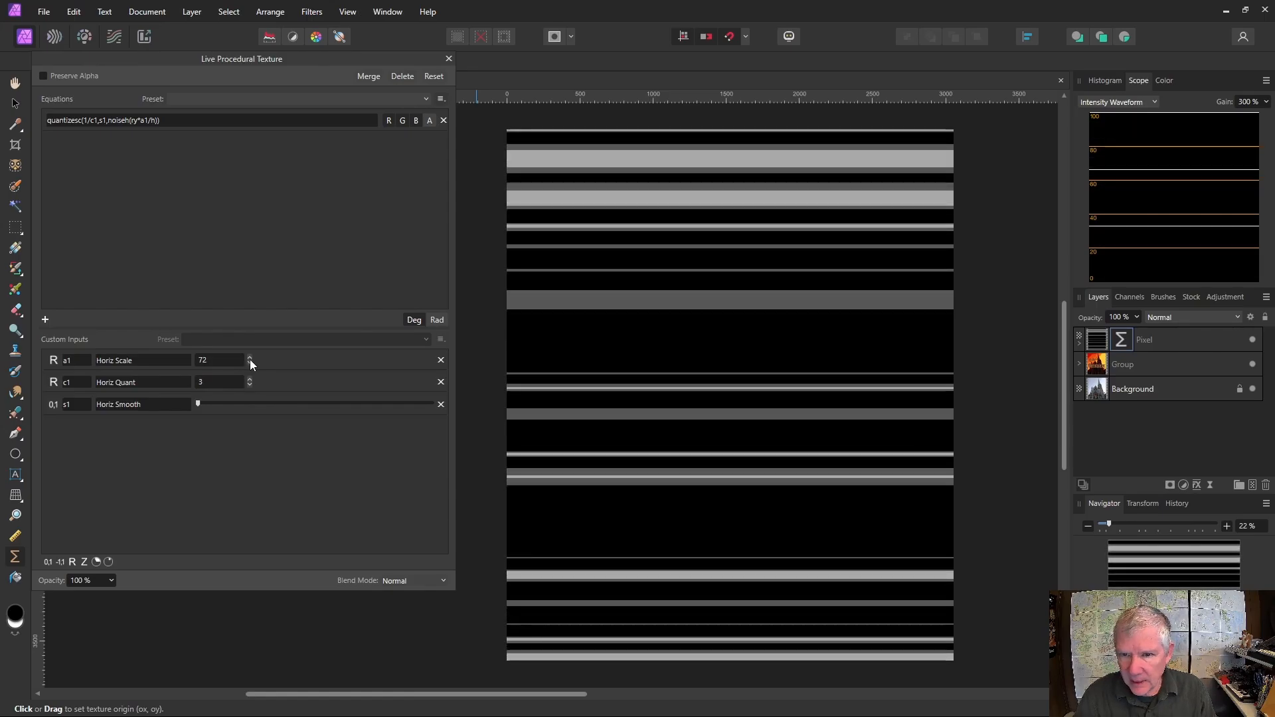
Step: Reduce Horiz Scale to 46 and raise Horiz Smooth to about a quarter of its range
click(251, 363)
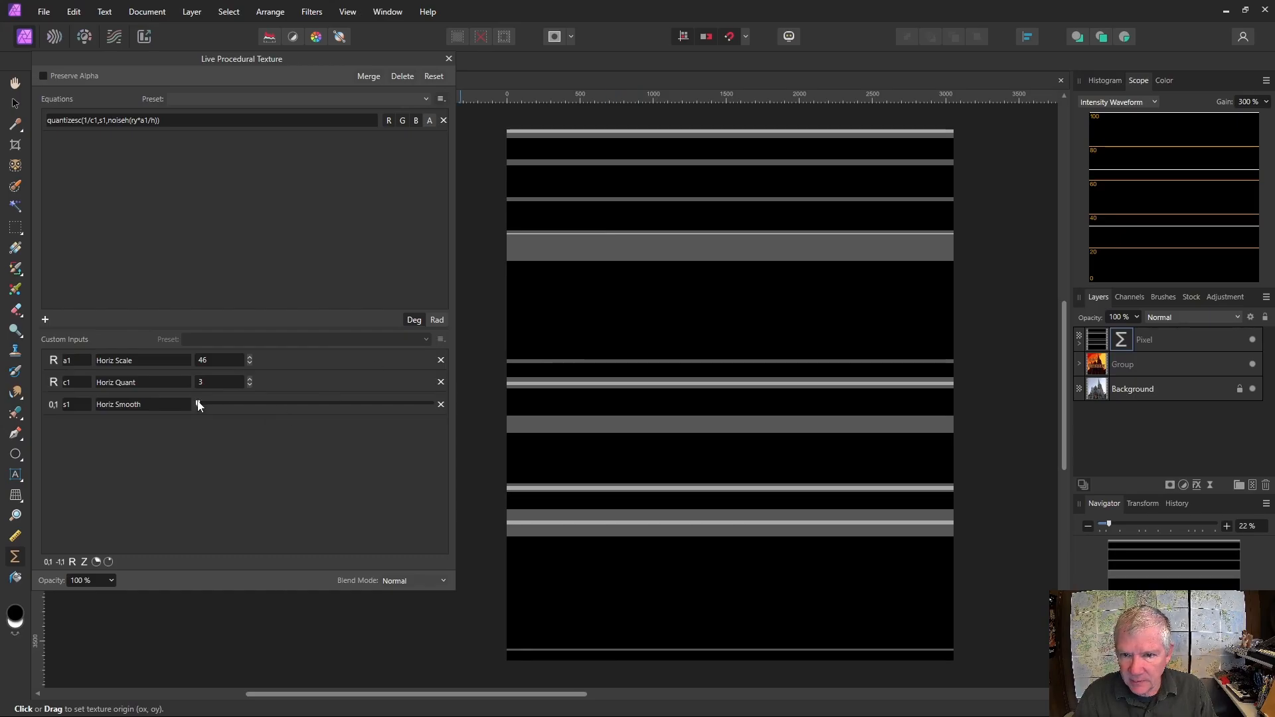
drag(199, 403, 290, 405)
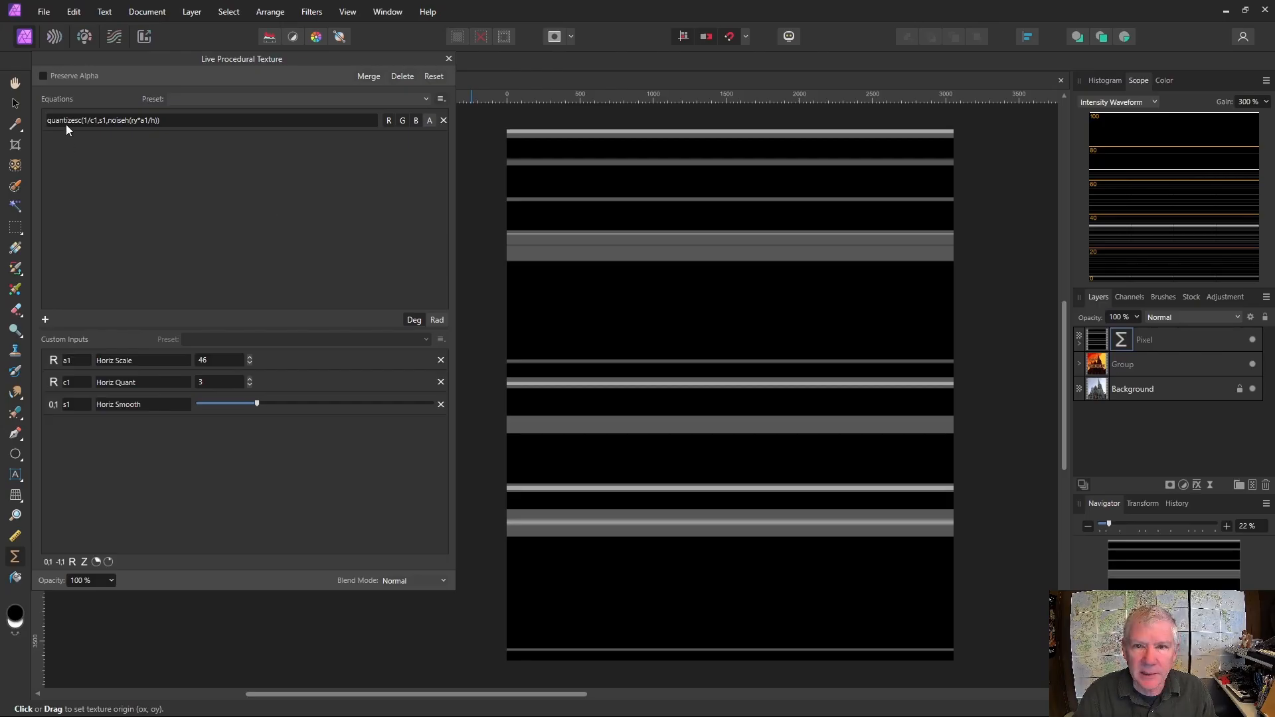
Step: Store the horizontal noise equation in a variable by prefixing it with var t1=
click(47, 120)
click(49, 120)
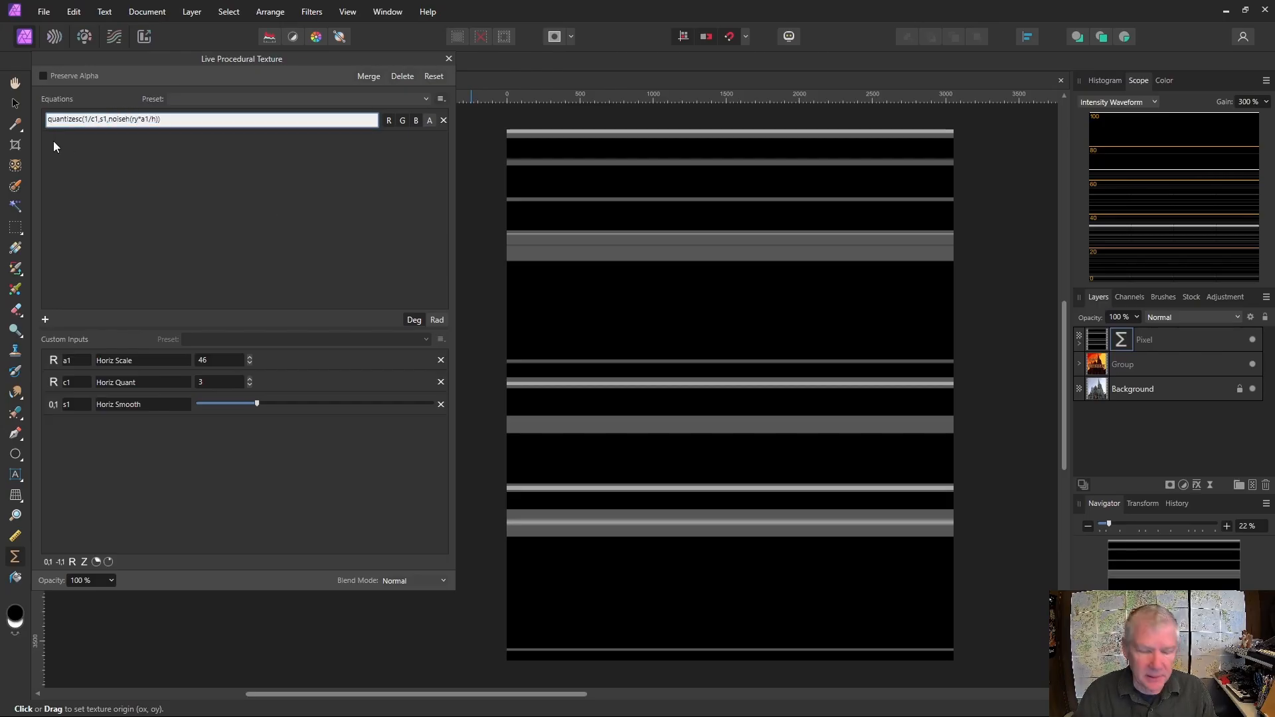
text(va)
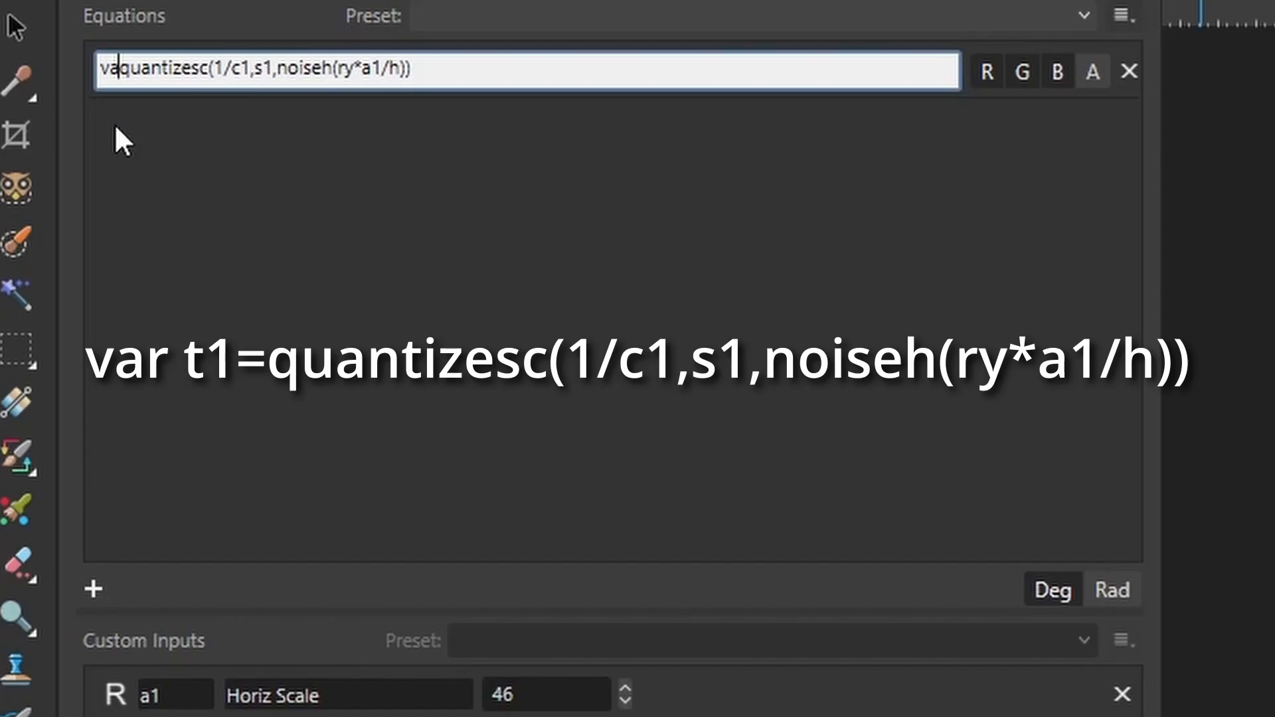
text(r t1)
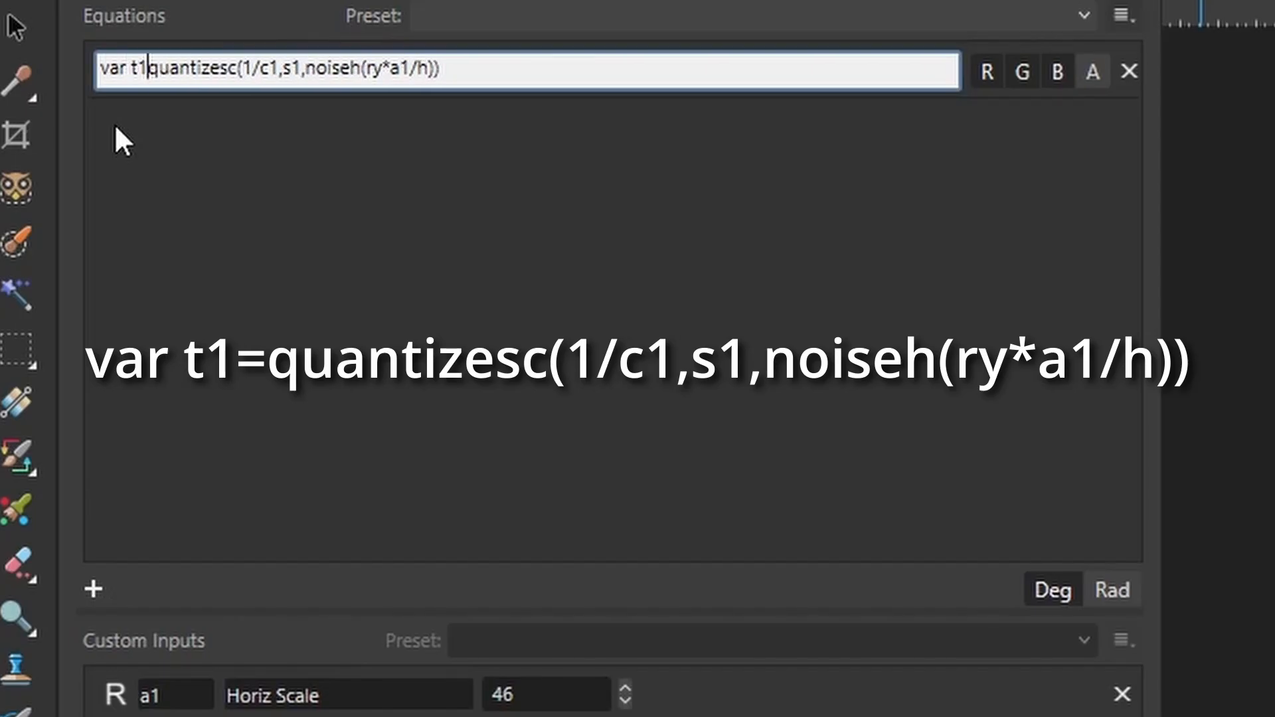
text(=)
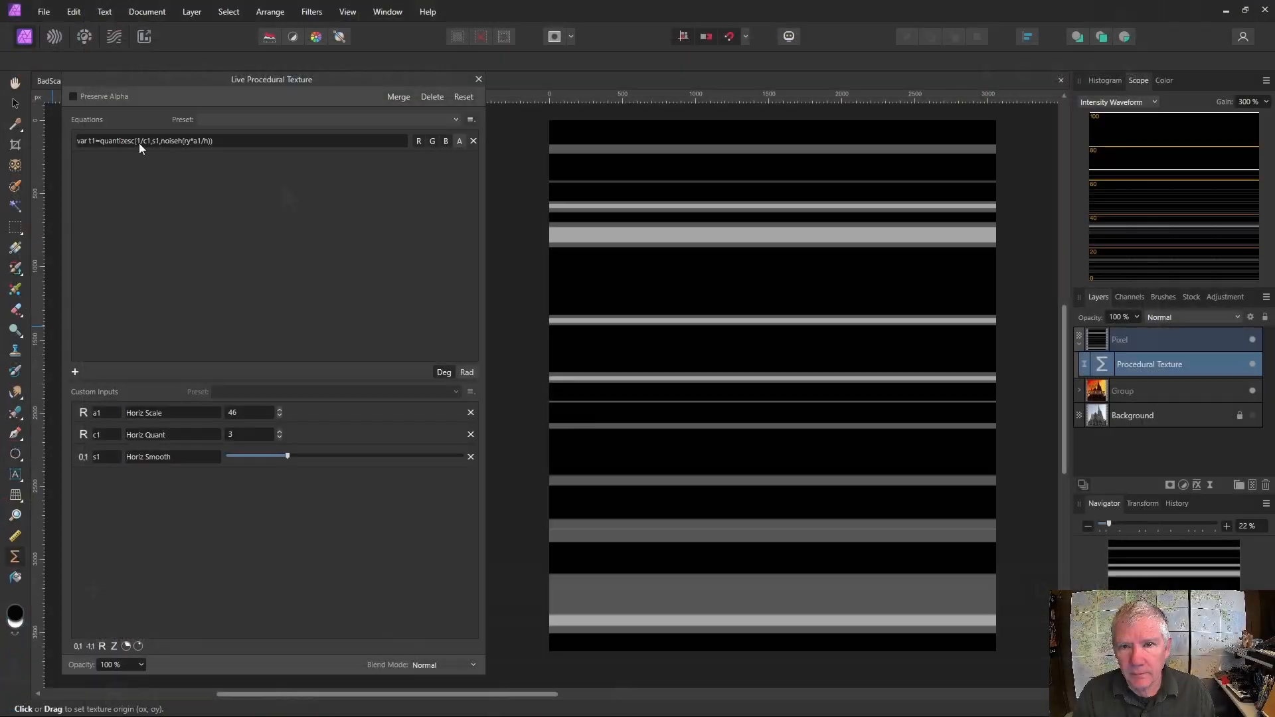
Step: Append a copy of the t1 equation to the same line, separated by a semicolon
triple_click(249, 78)
key(ctrl+c)
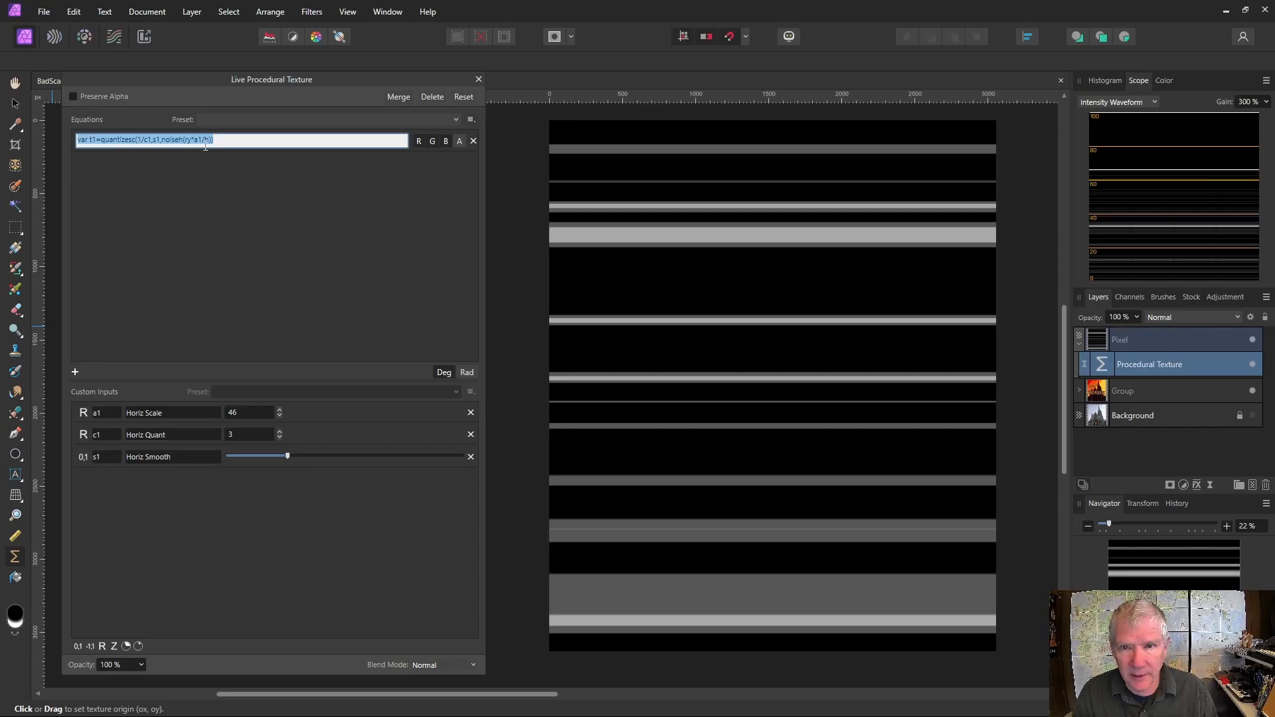
click(232, 142)
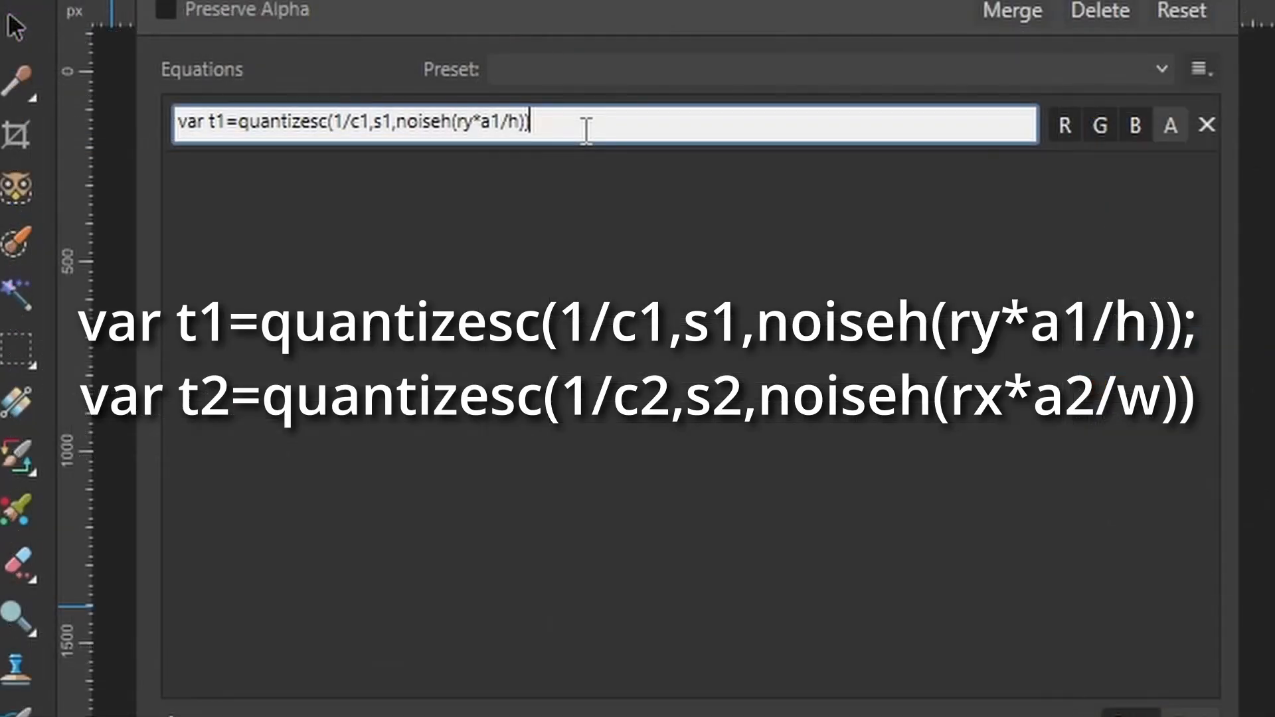
text(;)
key(ctrl+v)
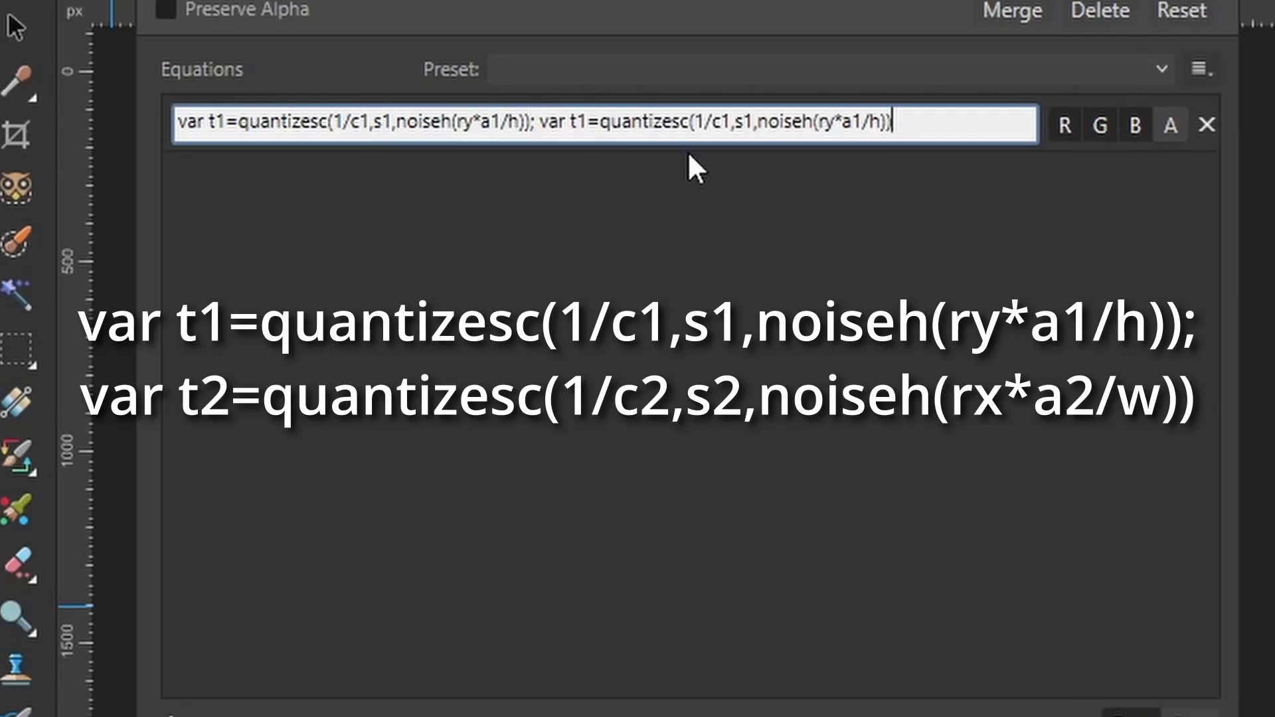
Step: Rename the copied equation's variable to t2 and its quantize parameters to c2 and s2
drag(577, 122, 587, 125)
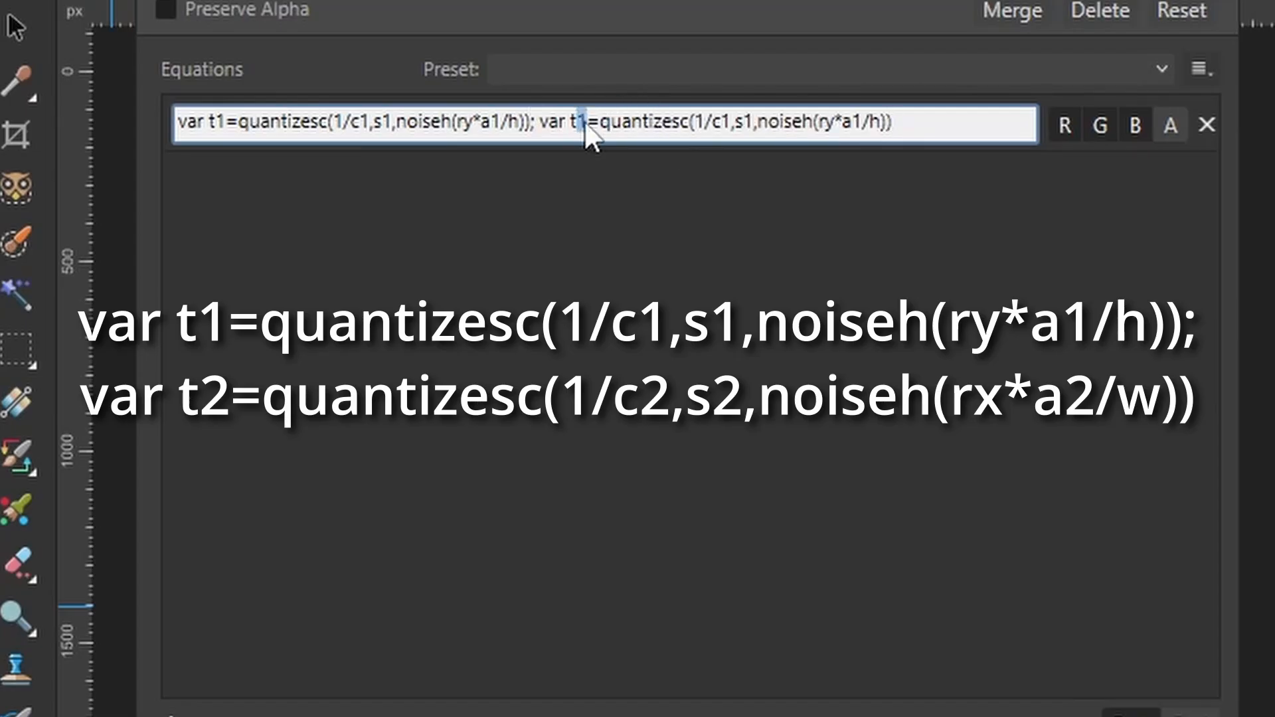
text(2)
drag(734, 122, 725, 123)
text(2)
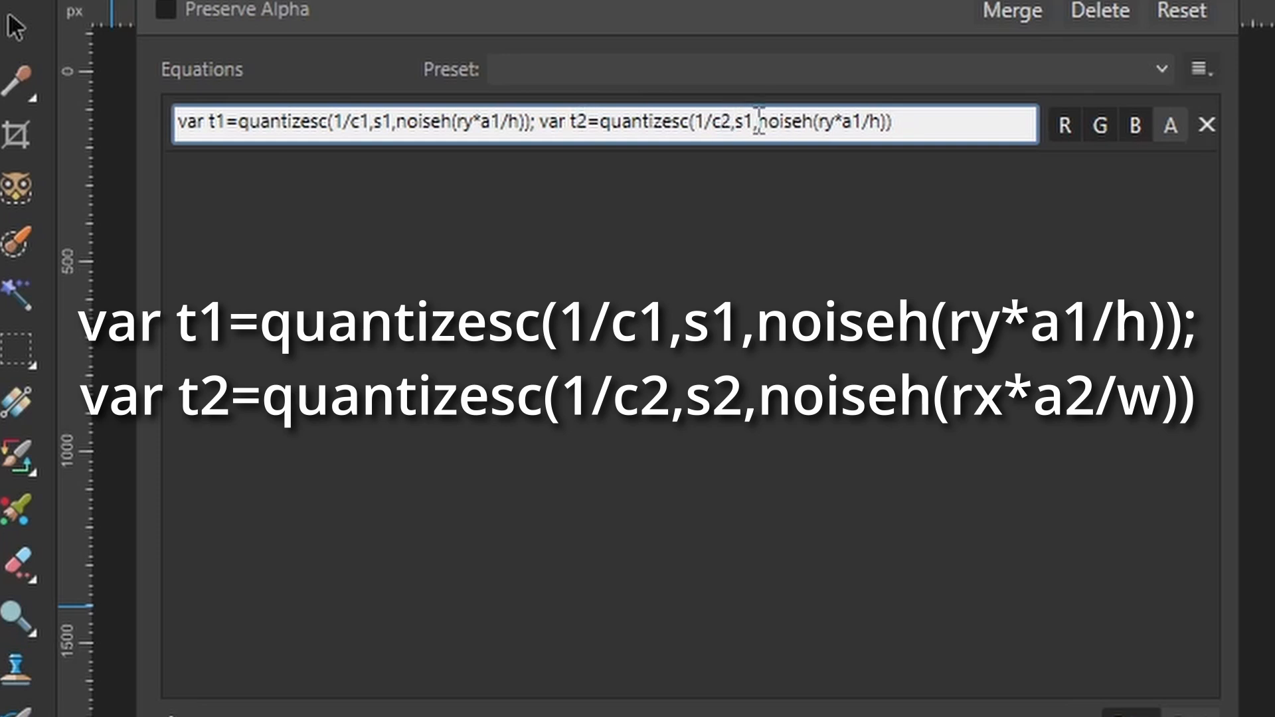
key(Right)
key(Right)
key(Delete)
text(2)
Step: Change the noise term of the t2 equation to noiseh(rx*a2/w)
drag(839, 119, 834, 118)
text(x)
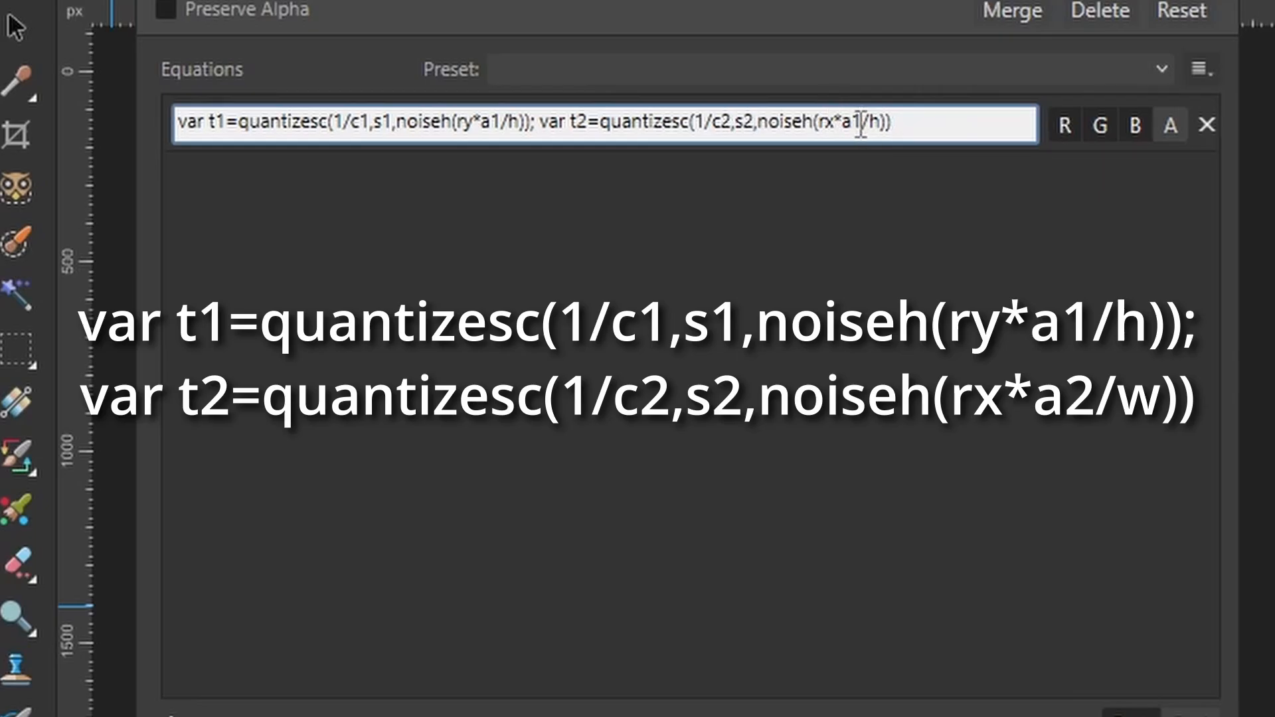
drag(861, 122, 856, 121)
text(2)
drag(881, 122, 871, 122)
text(w)
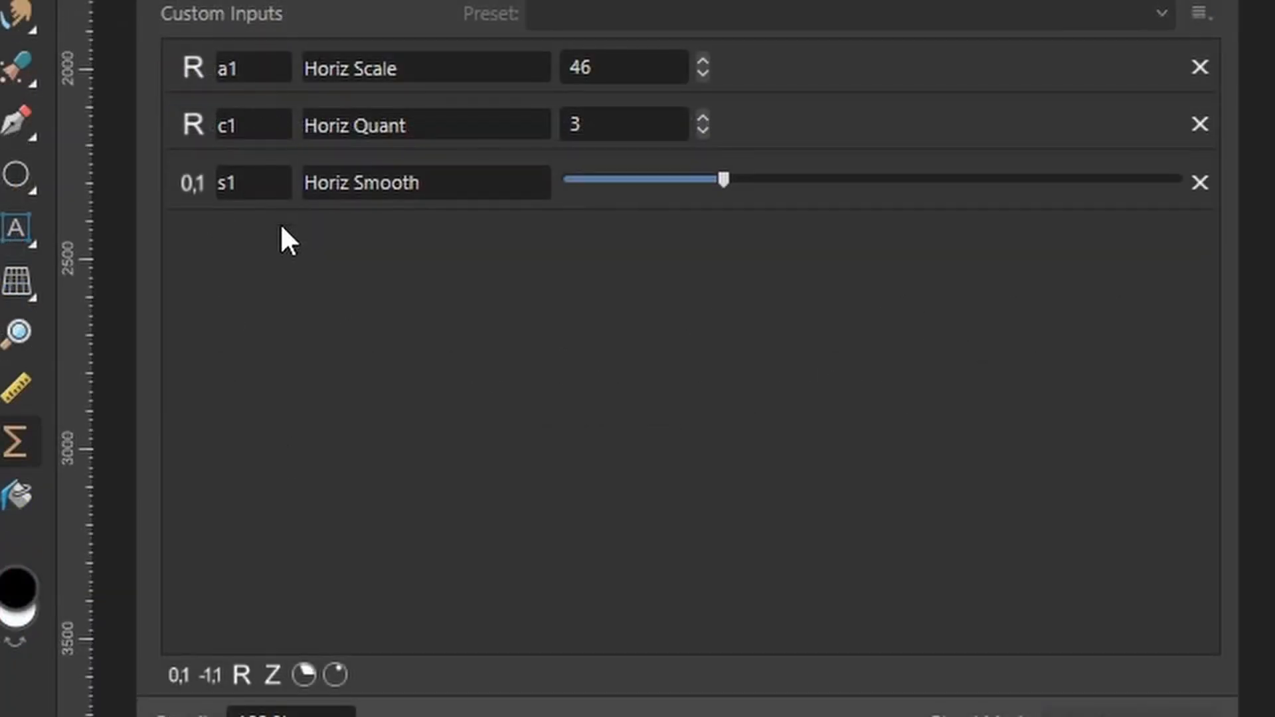
Step: Add two real-number inputs named a2 and c2, and a 0 to 1 range input named s2
click(240, 673)
click(240, 673)
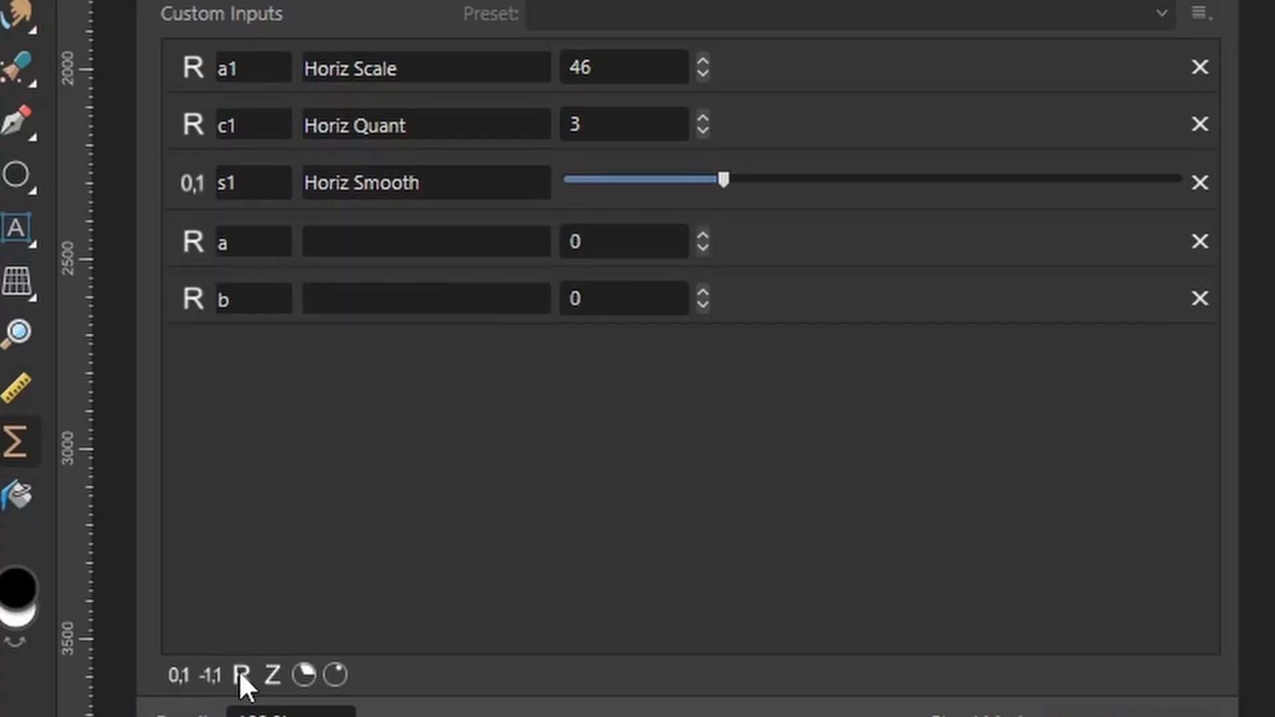
click(177, 673)
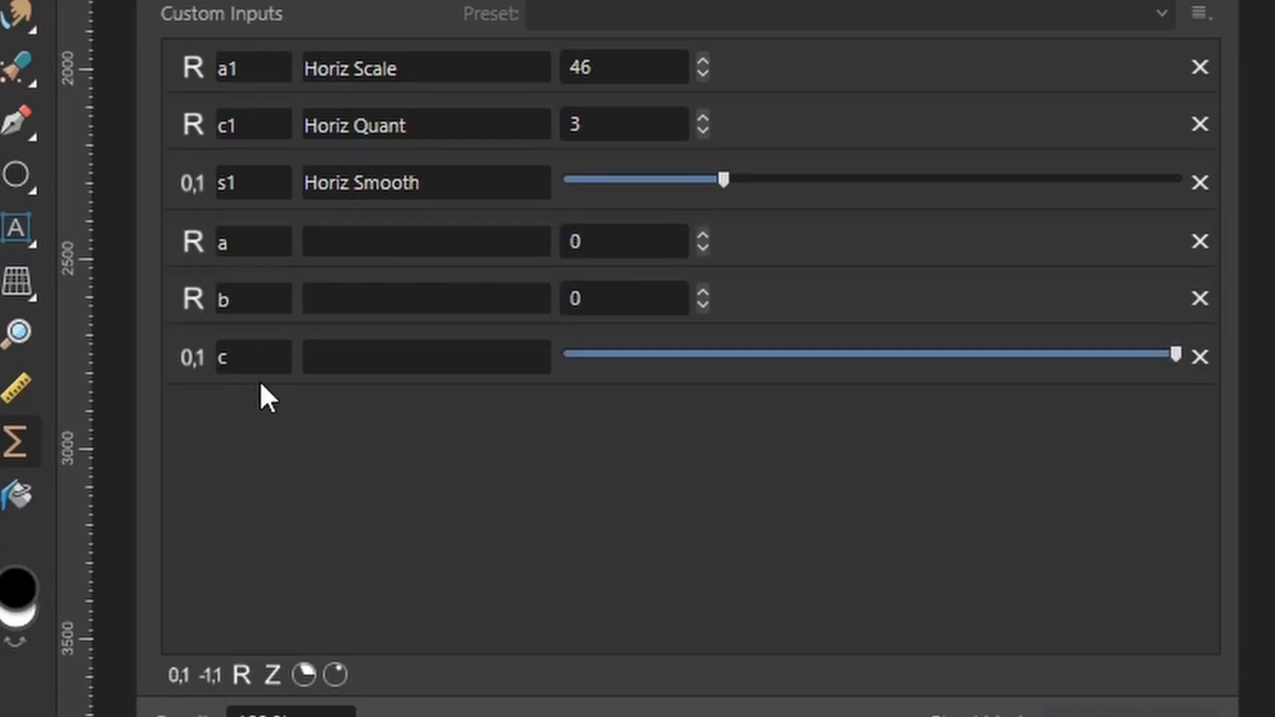
double_click(252, 242)
text(a2)
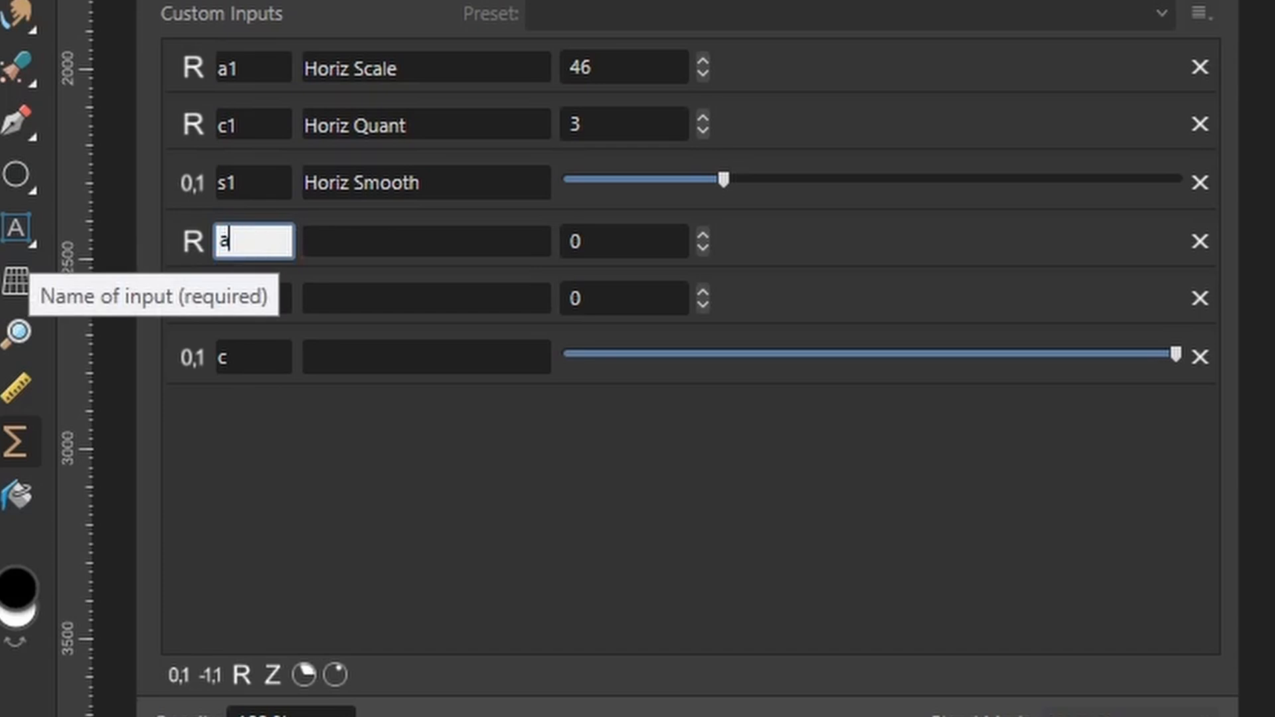
double_click(239, 300)
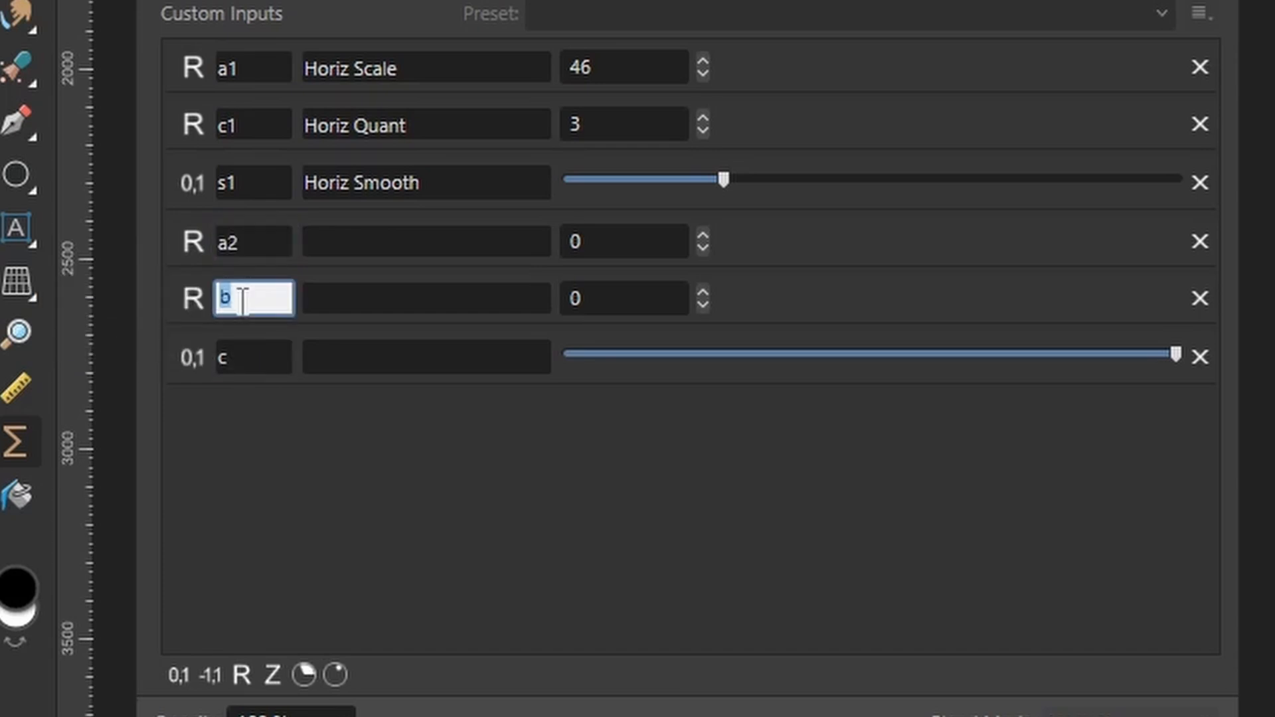
text(c2)
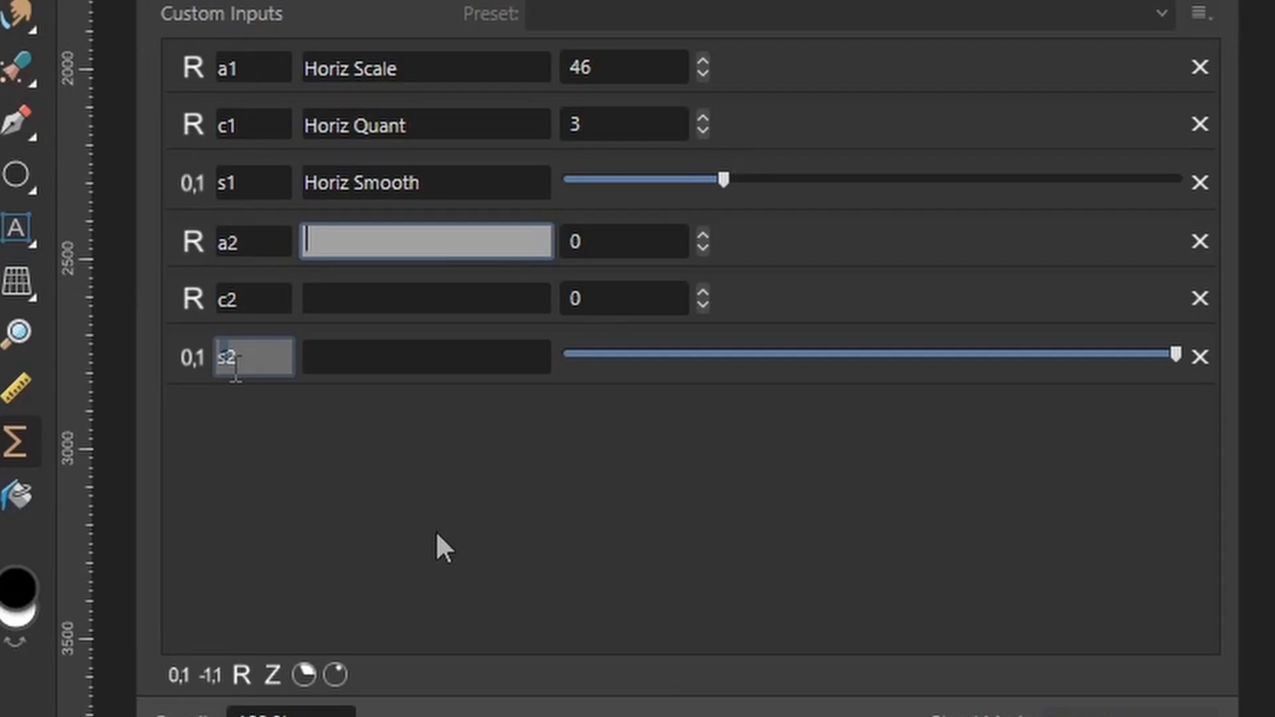
Step: Label the a2, c2 and s2 inputs Vert Scale, Vert Quant and Vert Smooth
text(Ve)
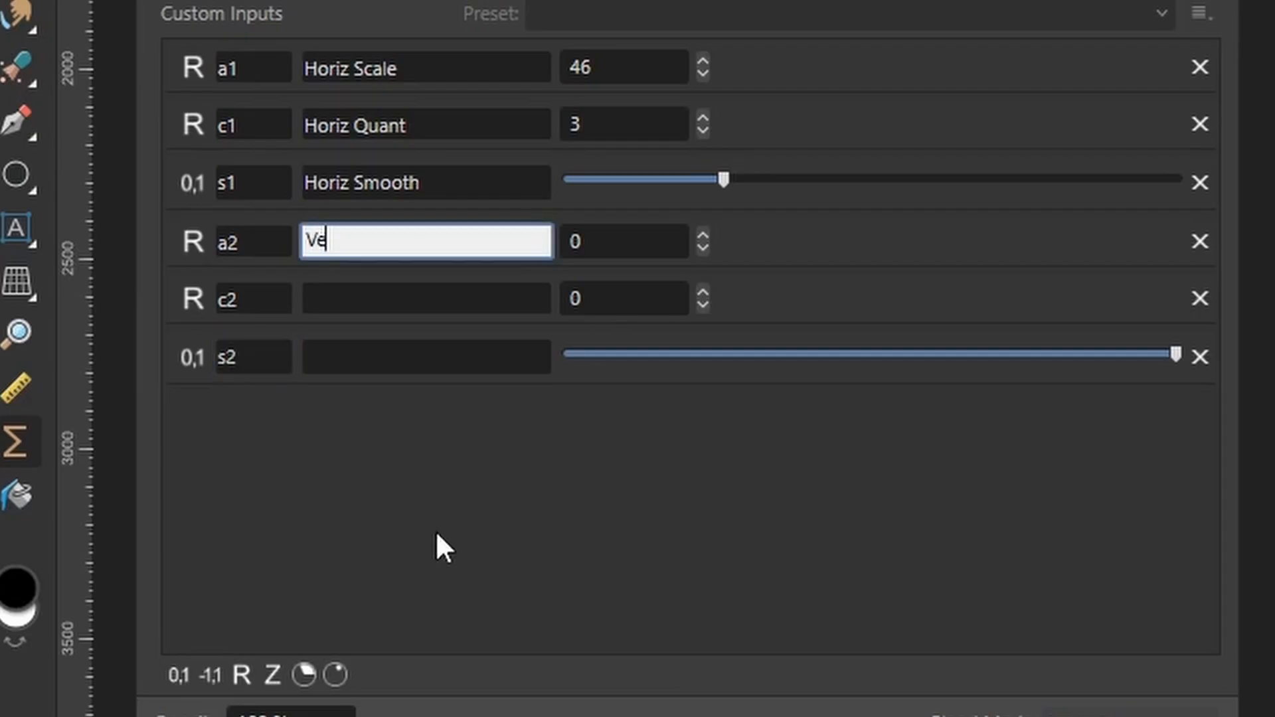
text(rt Scale)
click(372, 298)
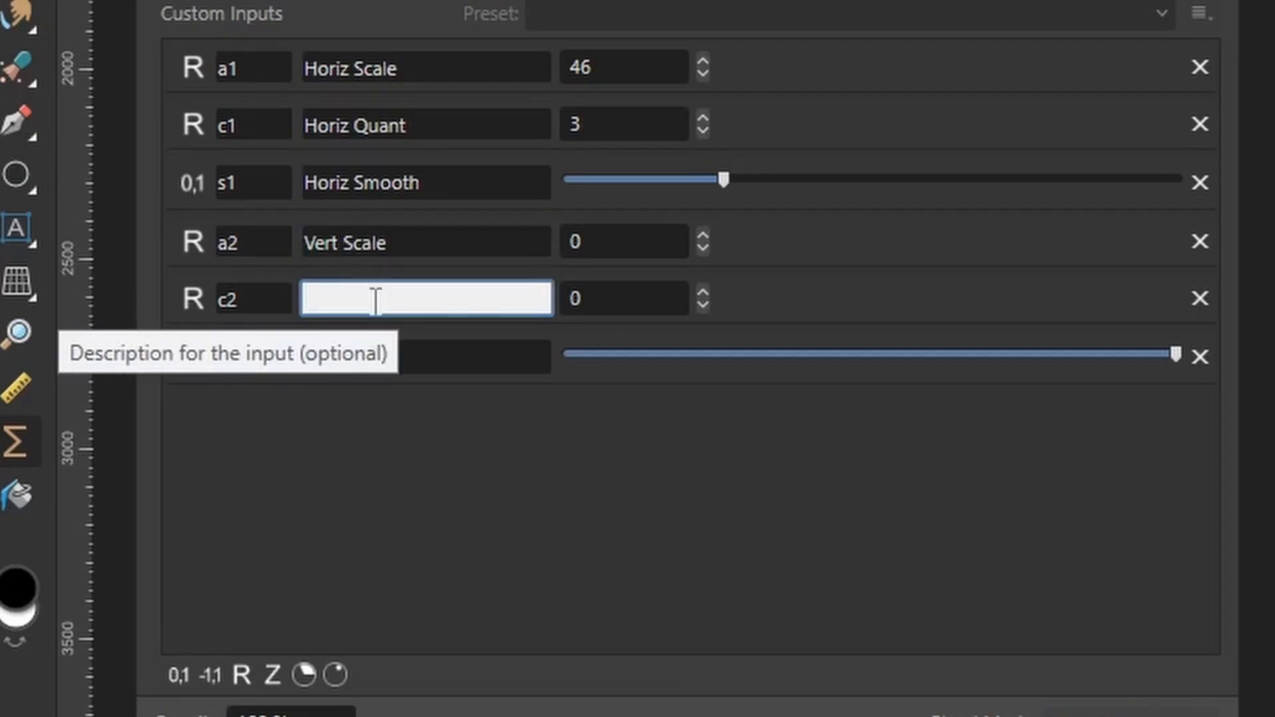
text(Vert Quant)
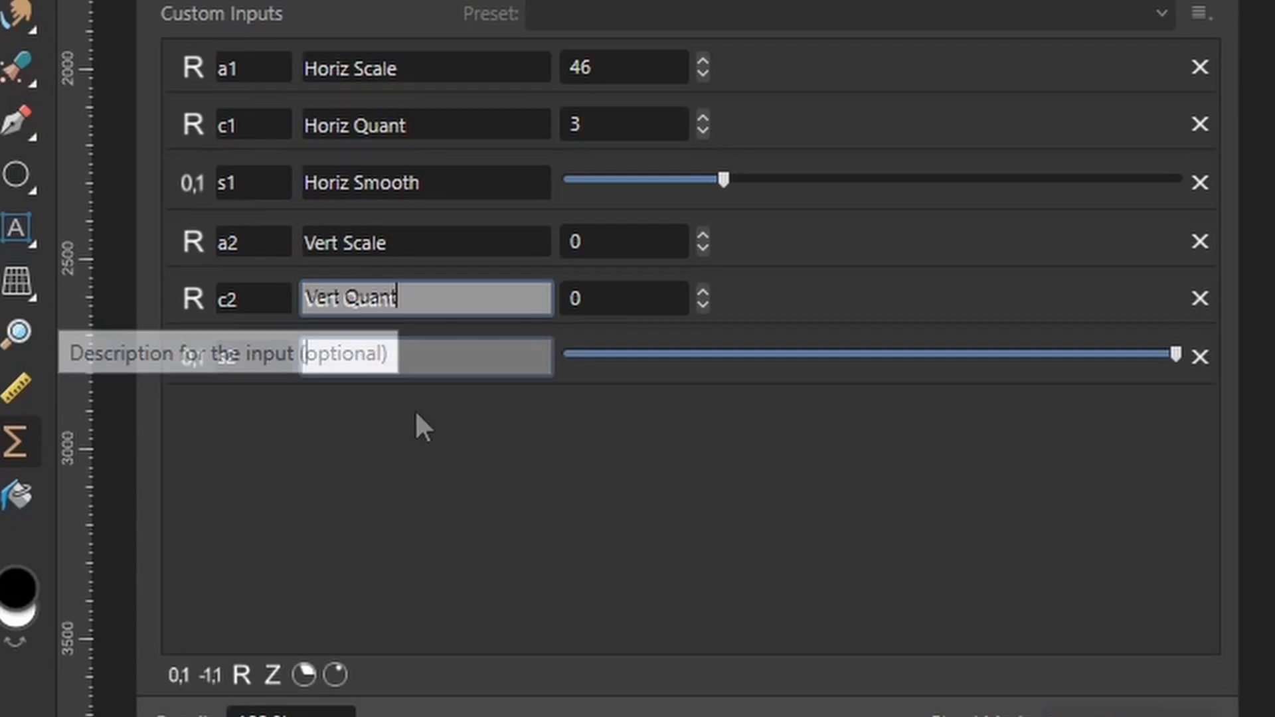
text(Vert Smooth)
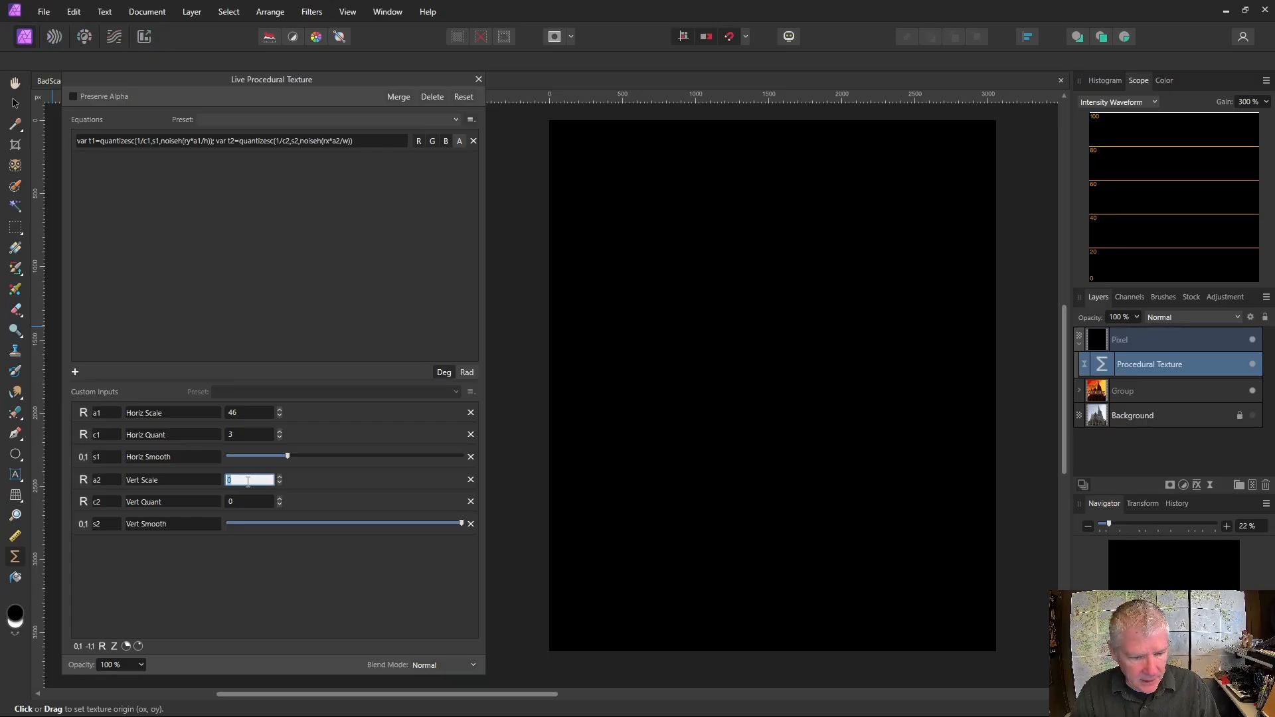
Step: Set Vert Scale to 30 and Vert Quant to 3, and reduce Vert Smooth to about a quarter of its range
text(30)
click(244, 502)
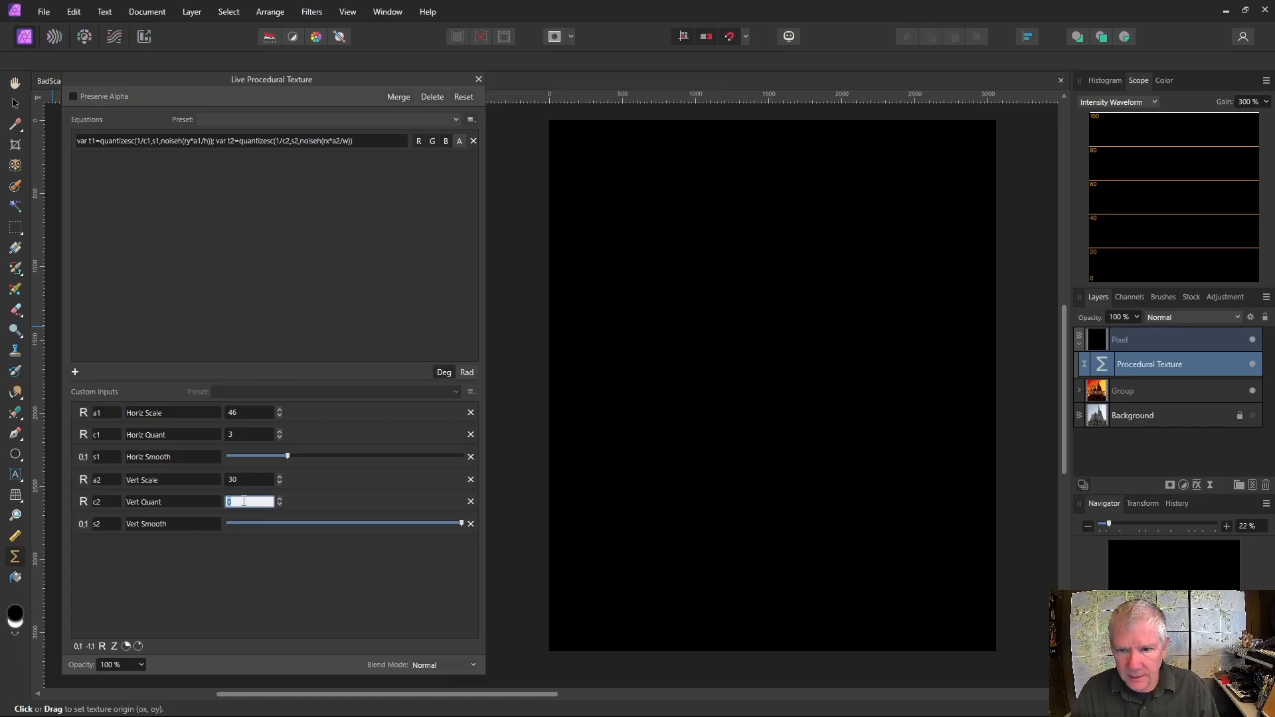
text(3)
key(Return)
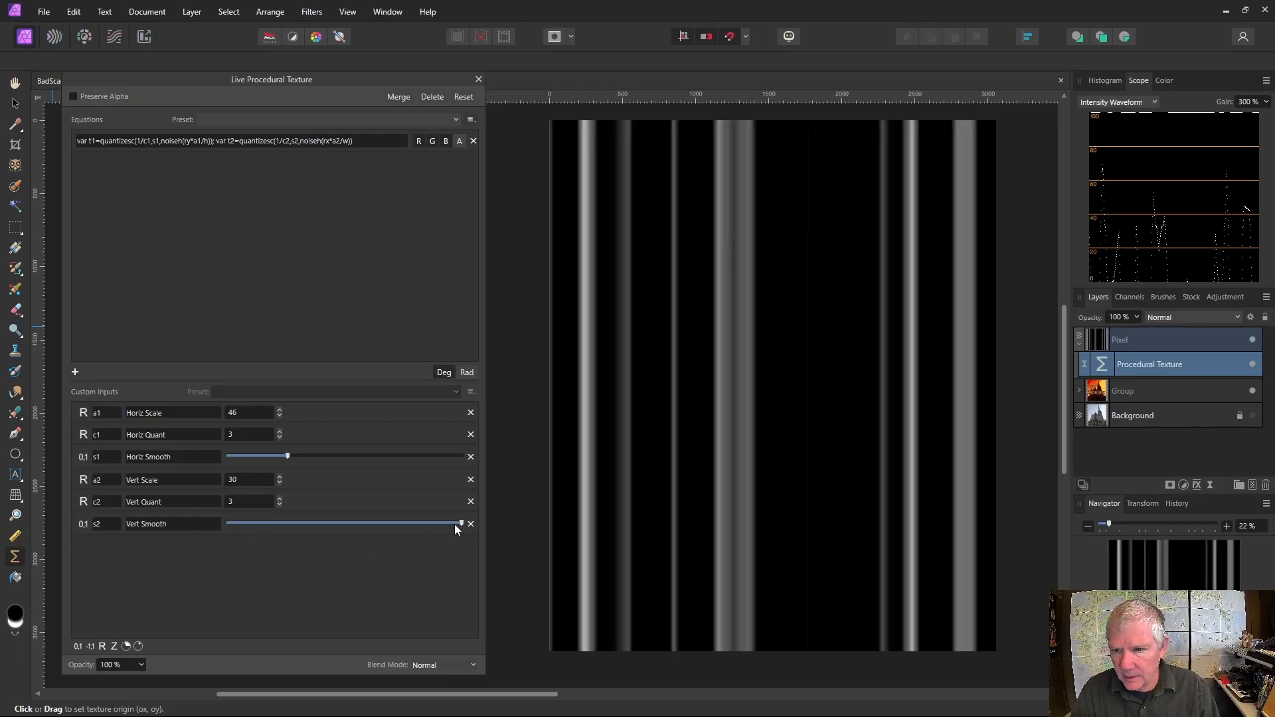
drag(458, 525, 288, 530)
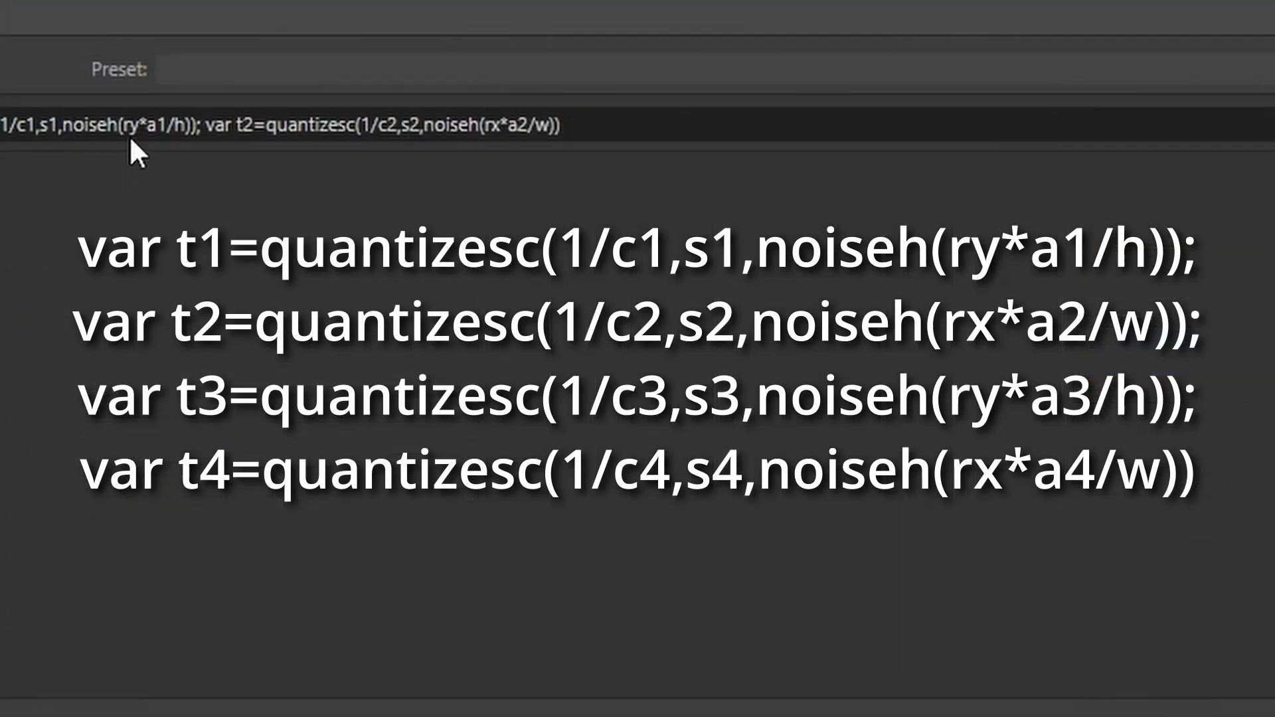
Step: Append a copy of the t1 and t2 equations to the end of the line after a semicolon
click(121, 126)
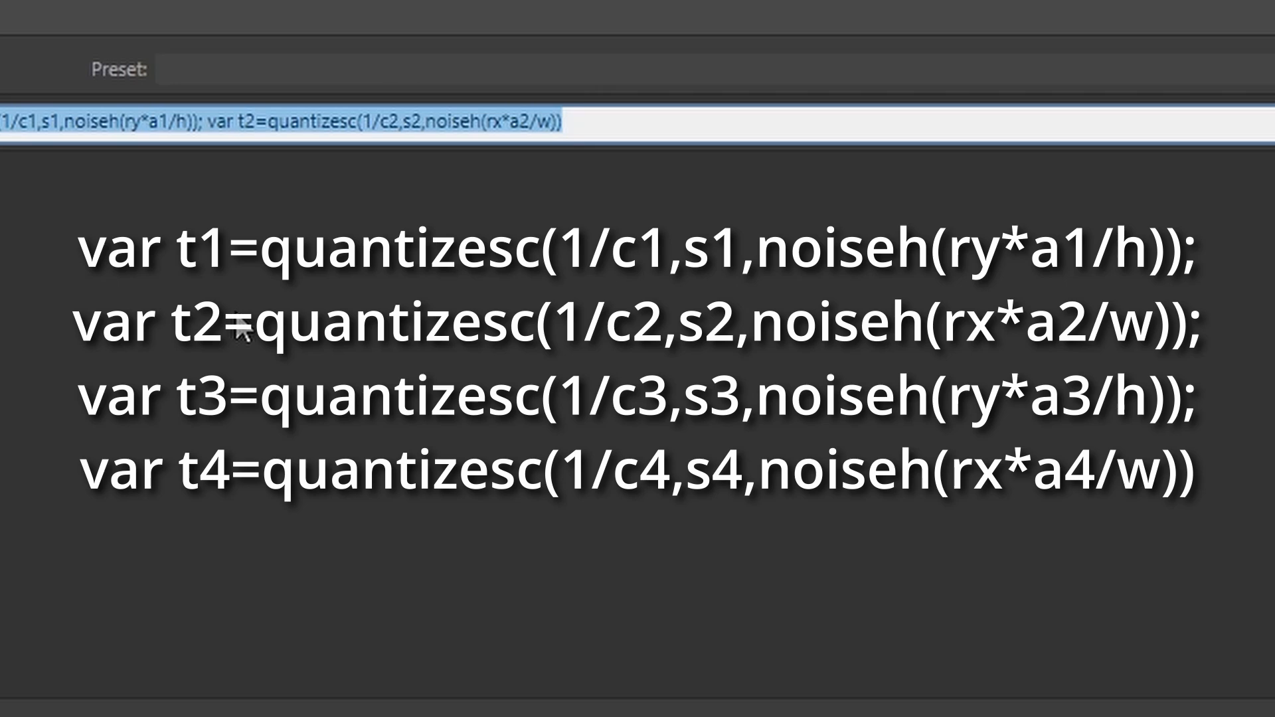
click(577, 141)
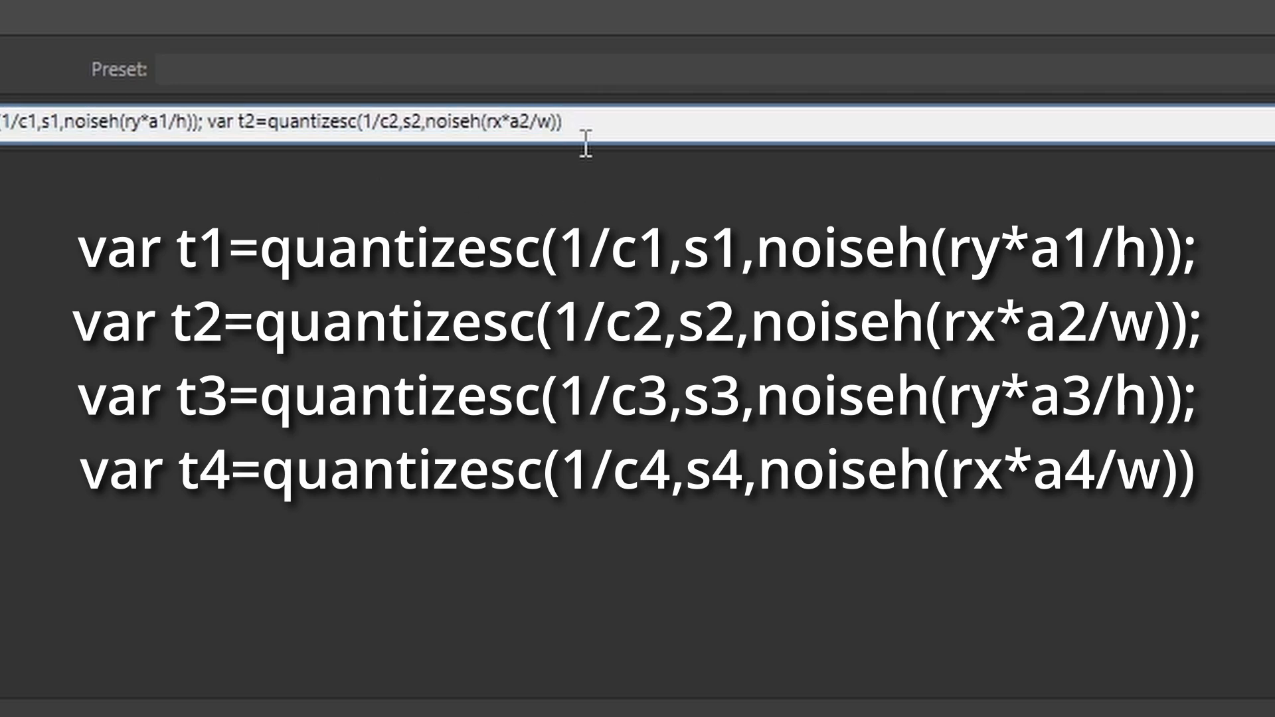
text(;)
key(ctrl+v)
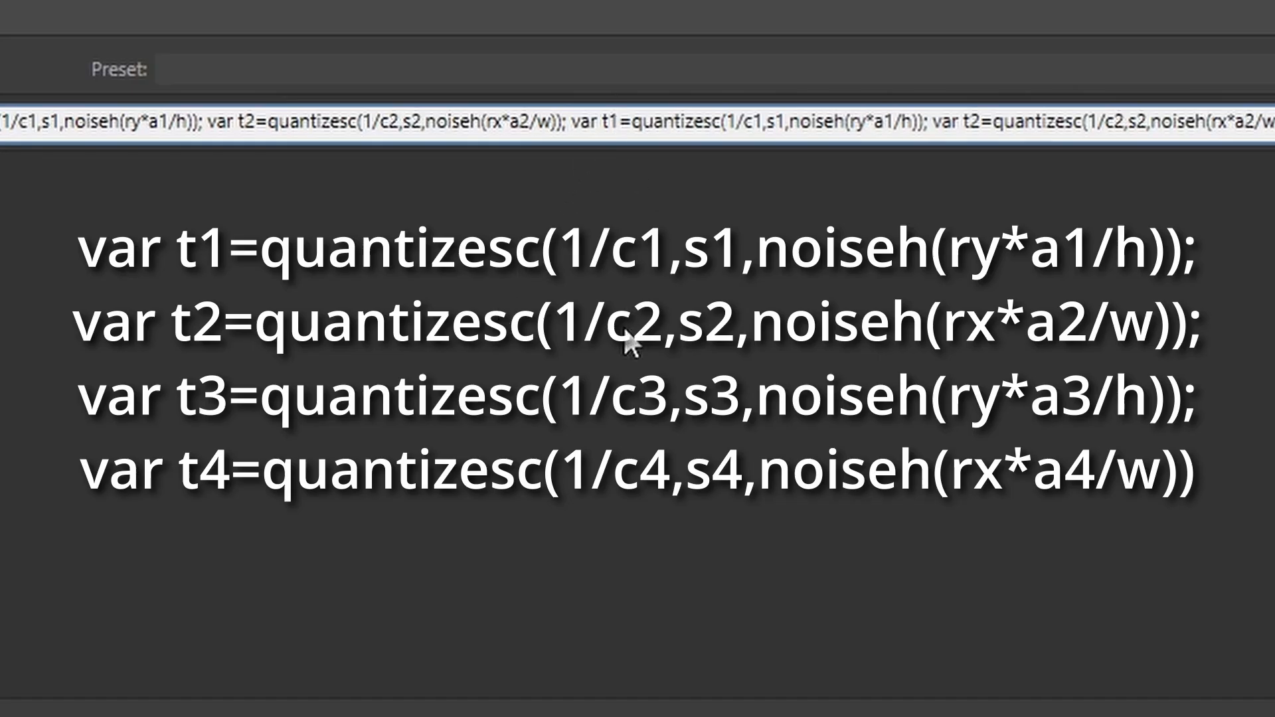
Step: Renumber the pasted equations to var t3=quantizesc(1/c3,s3,noiseh(ry*a3/h)) and var t4=quantizesc(1/c4,s4,noiseh(rx*a4/w))
key(BackSpace)
text(3)
click(764, 128)
drag(979, 128, 970, 127)
text(4)
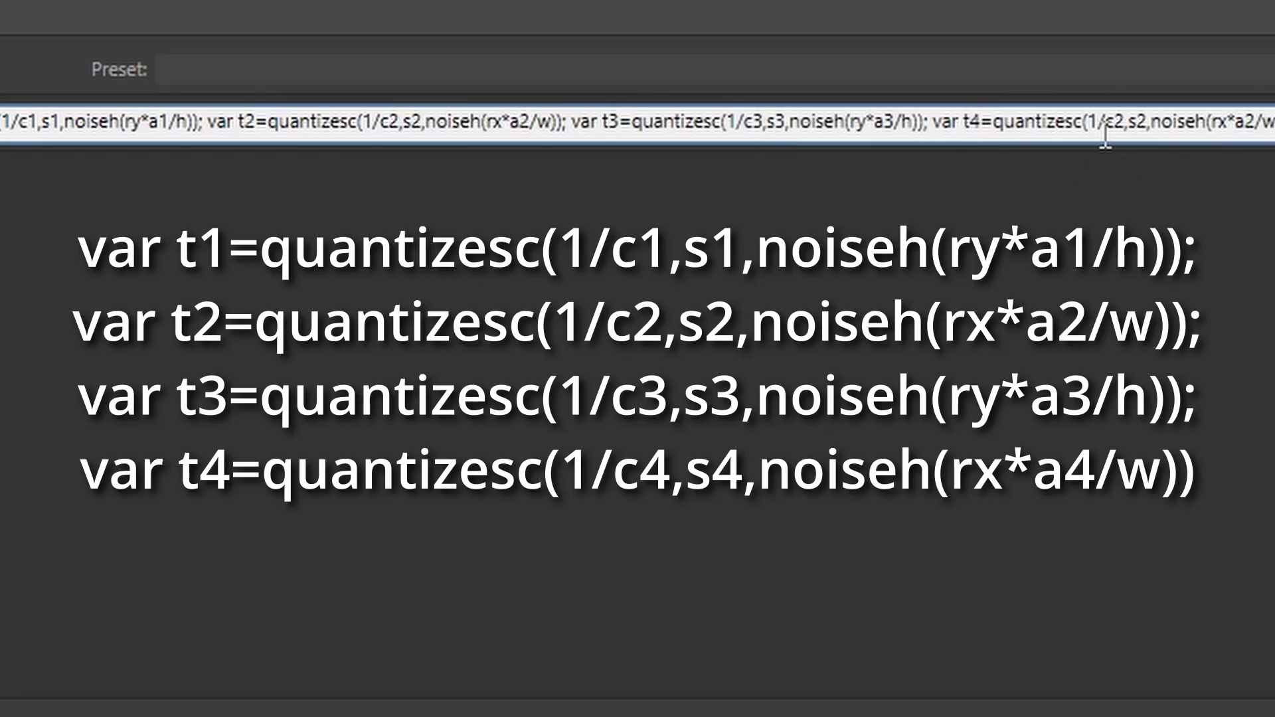
click(1126, 123)
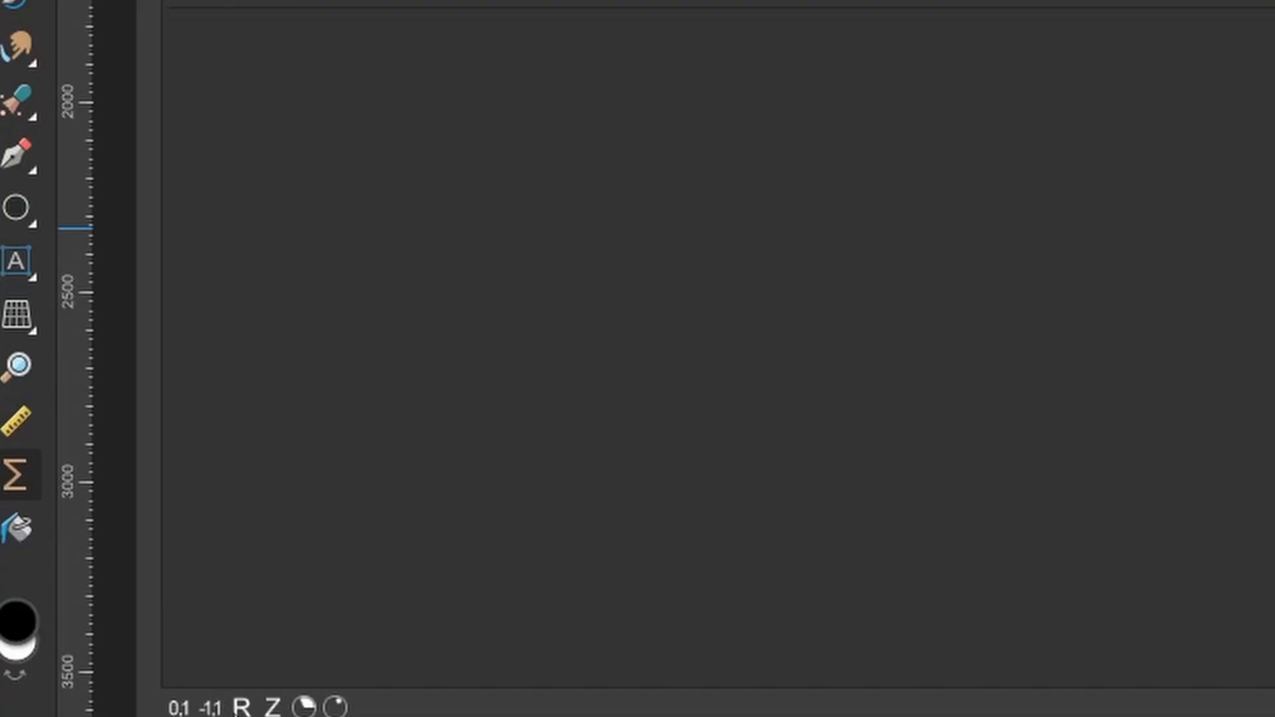
Step: Add six custom inputs for the t3 and t4 equations: two real numbers and one 0 to 1 range for each
click(242, 708)
click(242, 708)
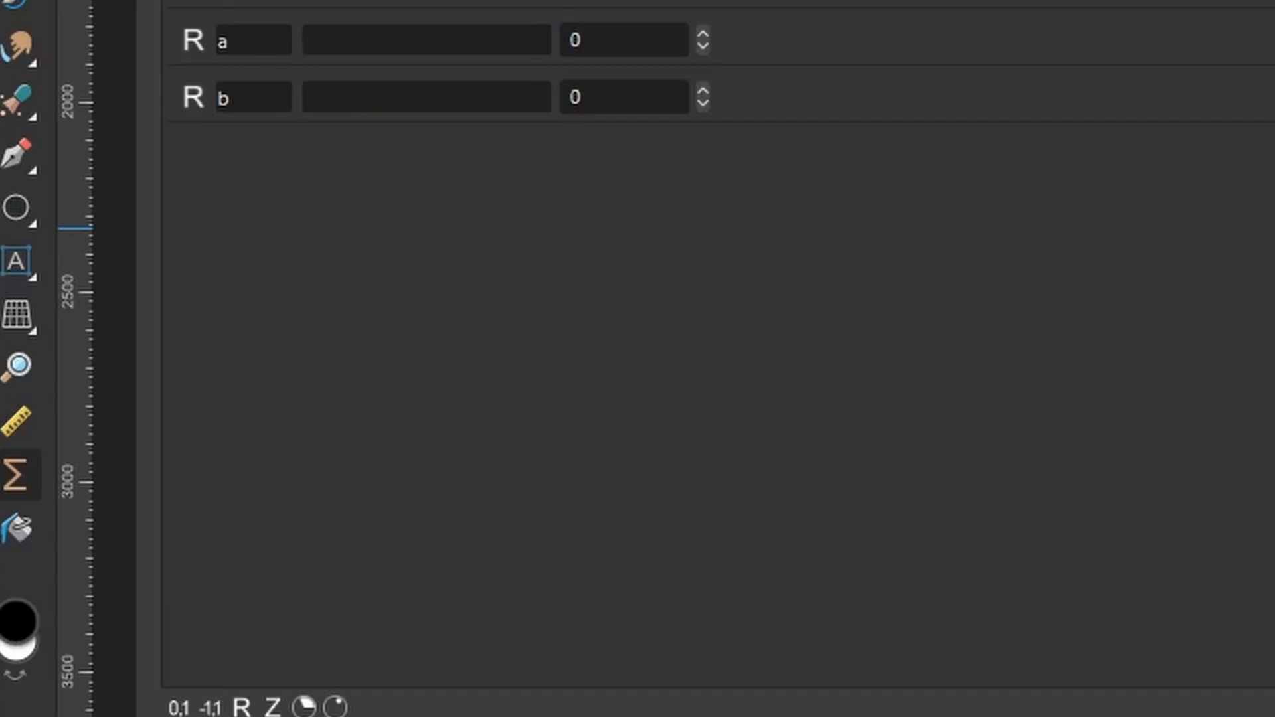
click(178, 708)
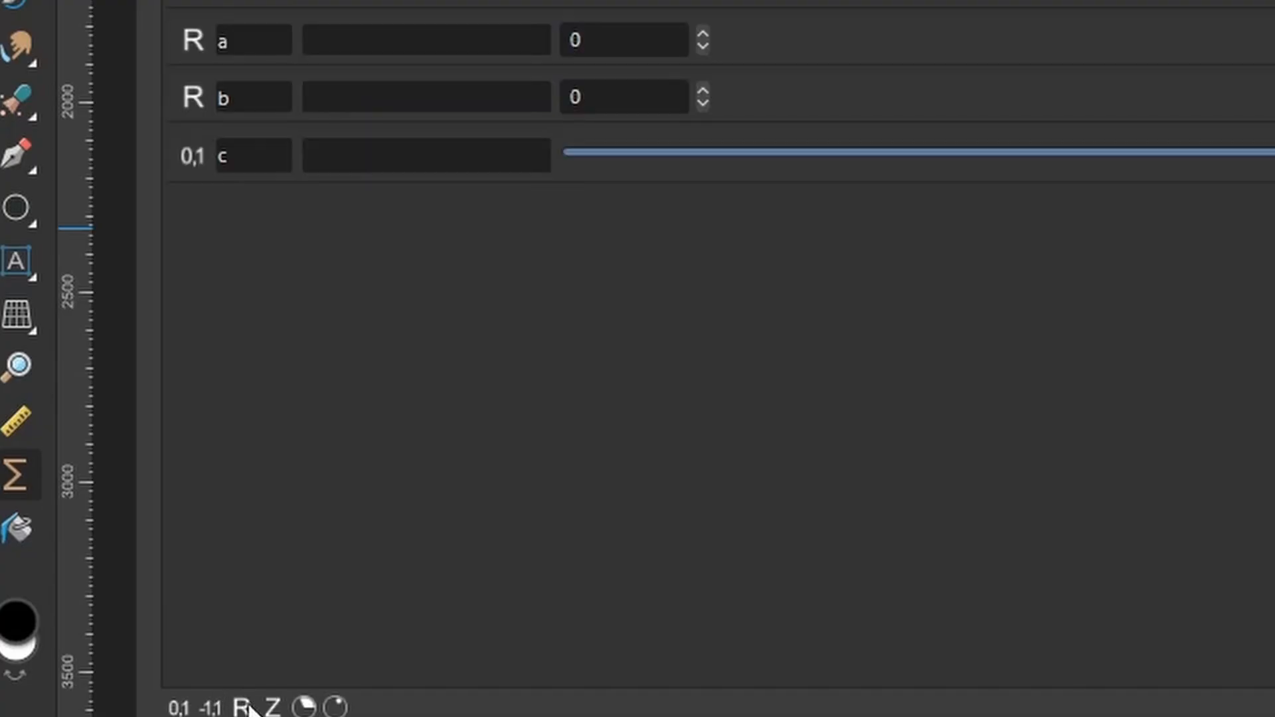
click(242, 708)
click(242, 708)
click(178, 708)
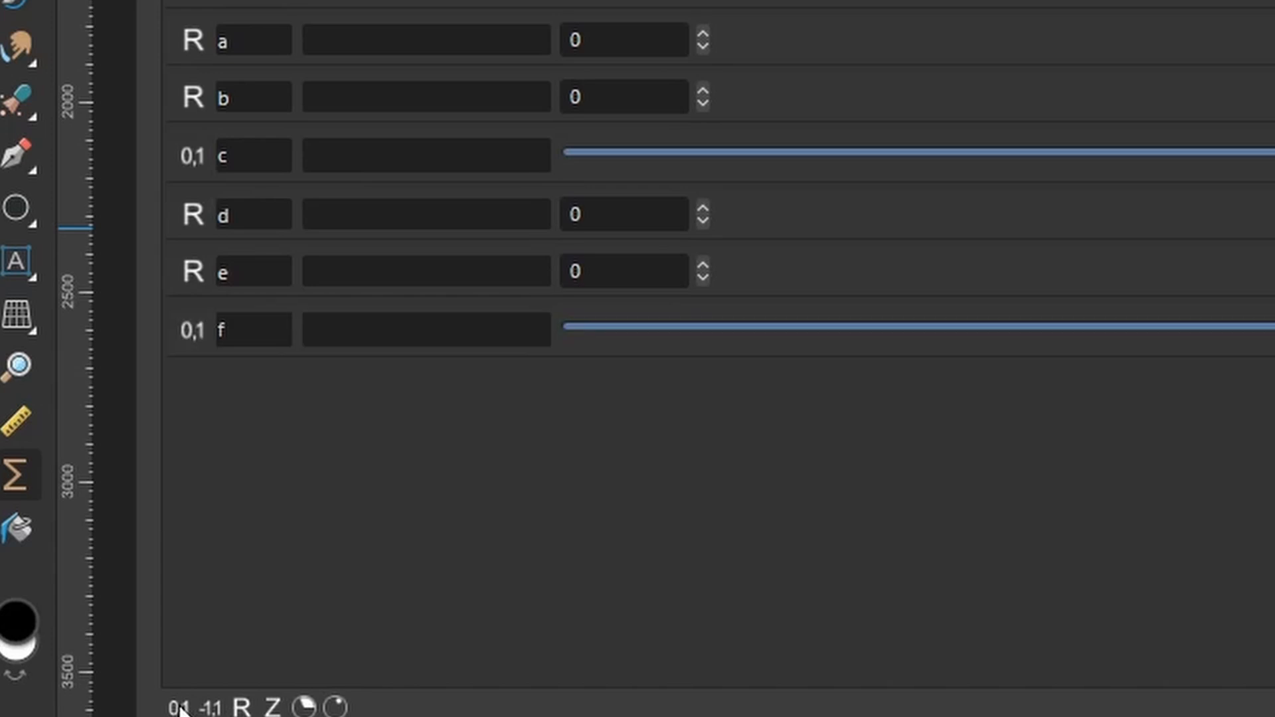
Step: Rename the first three new custom inputs a3, c3 and s3
click(253, 33)
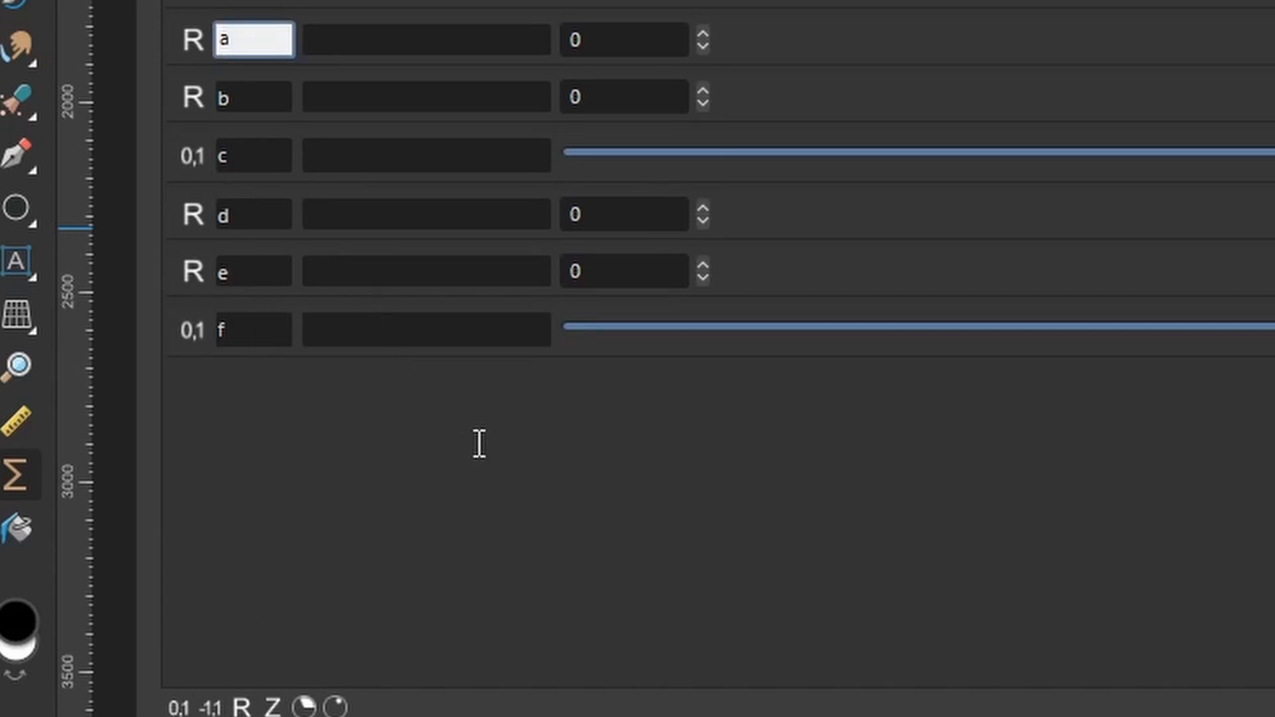
text(3)
key(Tab)
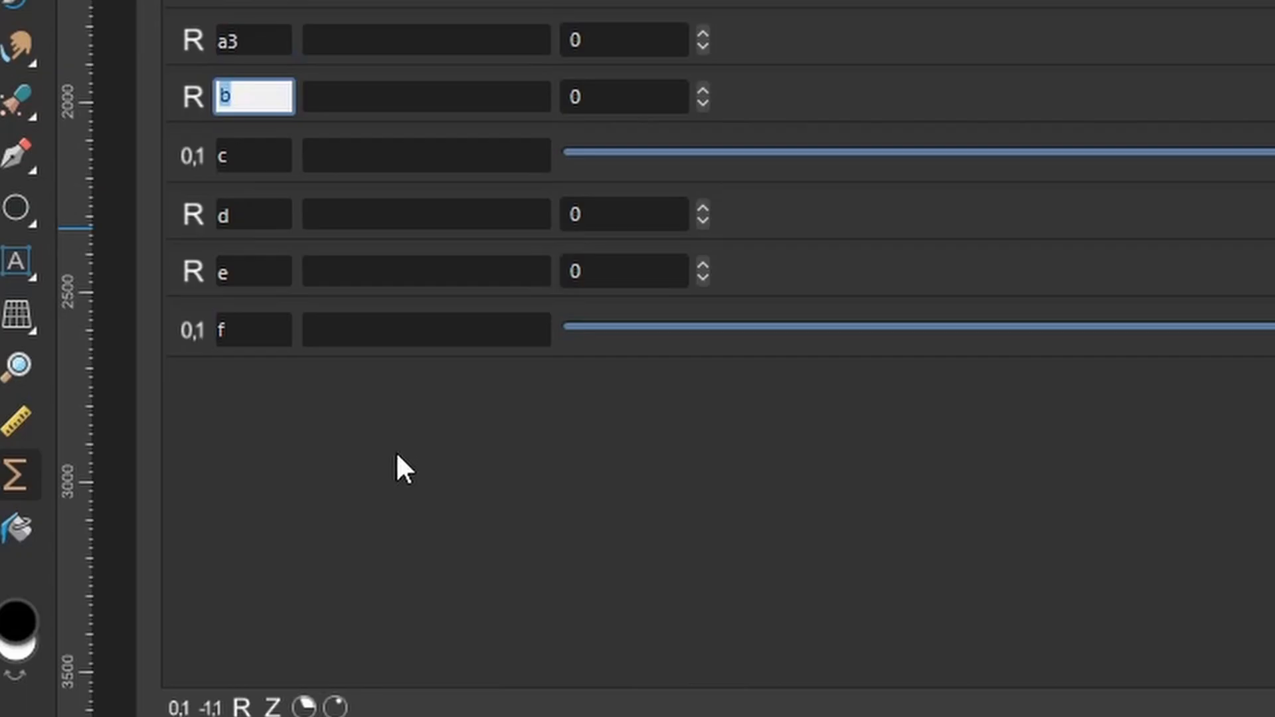
text(c3)
key(Tab)
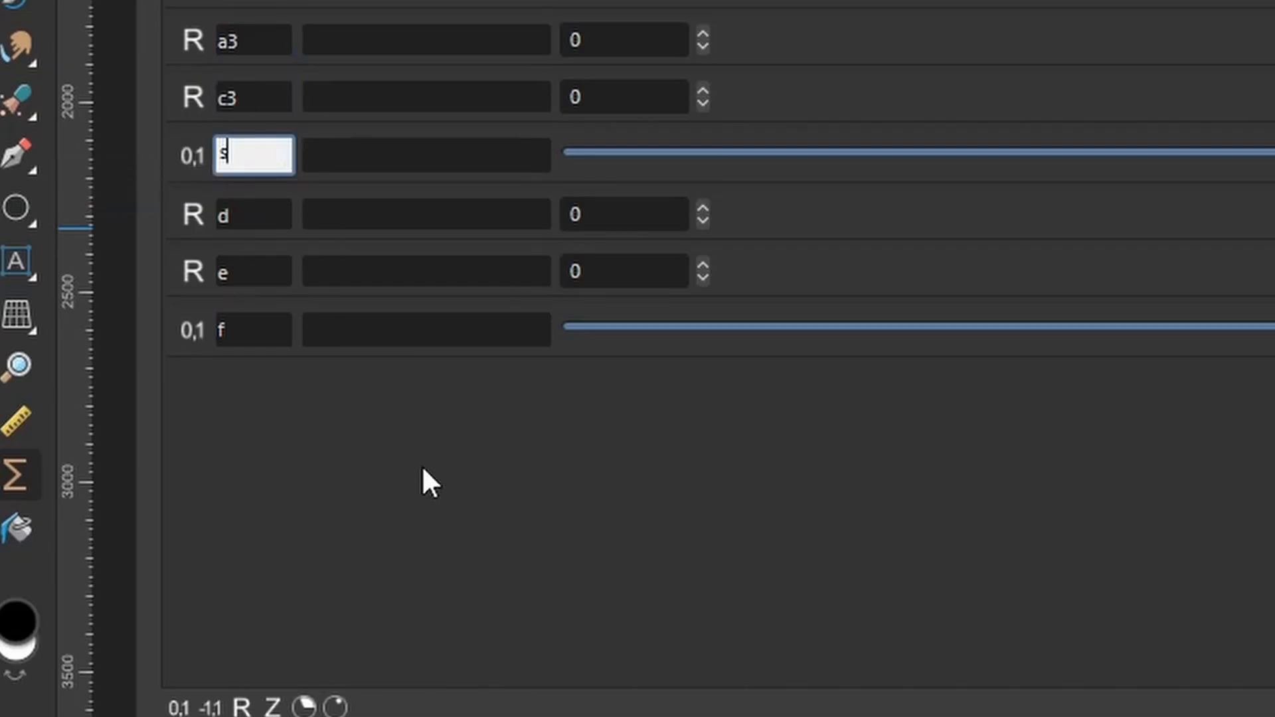
text(s3)
Step: Rename the remaining three new custom inputs a4, c4 and s4
key(Tab)
text(a4)
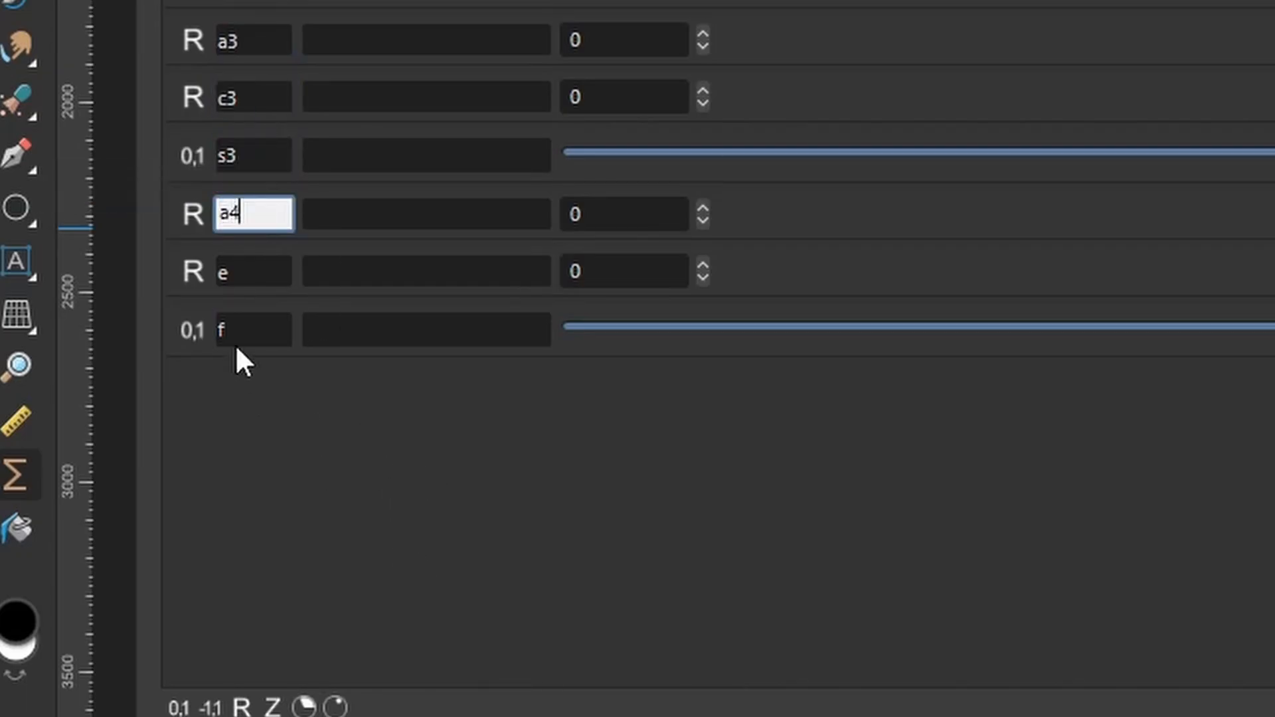
click(238, 277)
double_click(237, 277)
text(c4)
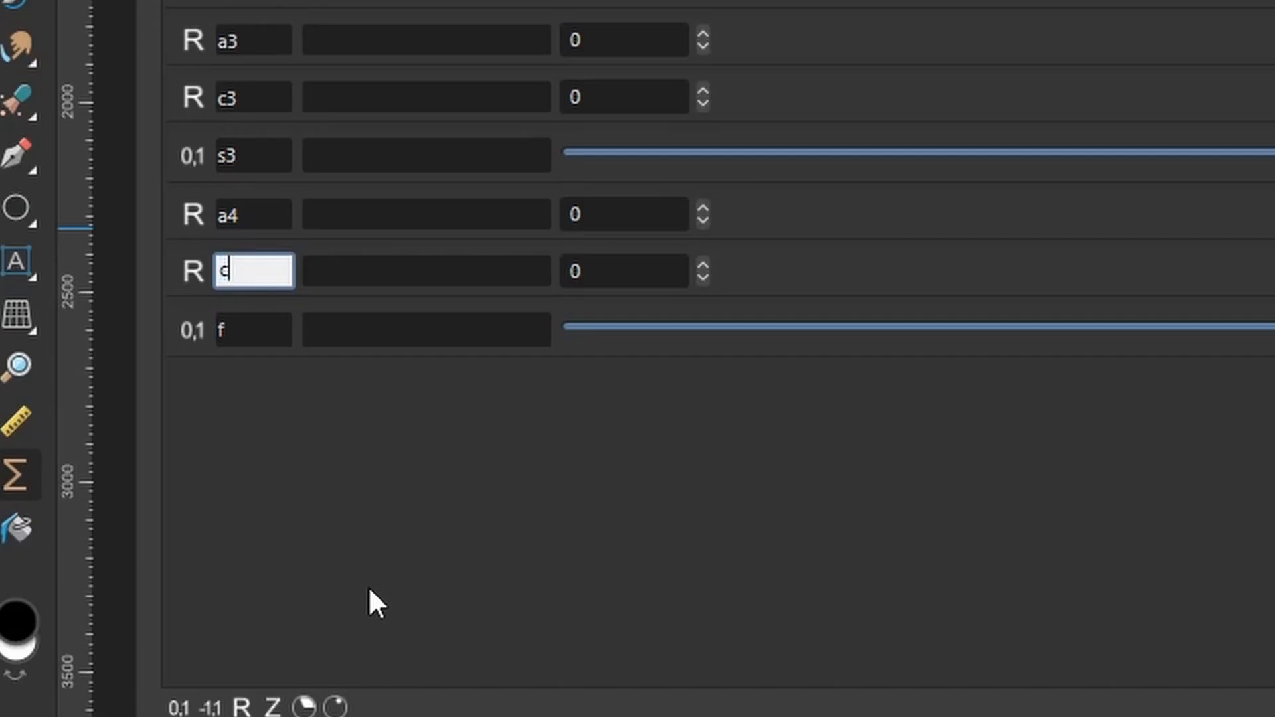
double_click(232, 329)
text(s4)
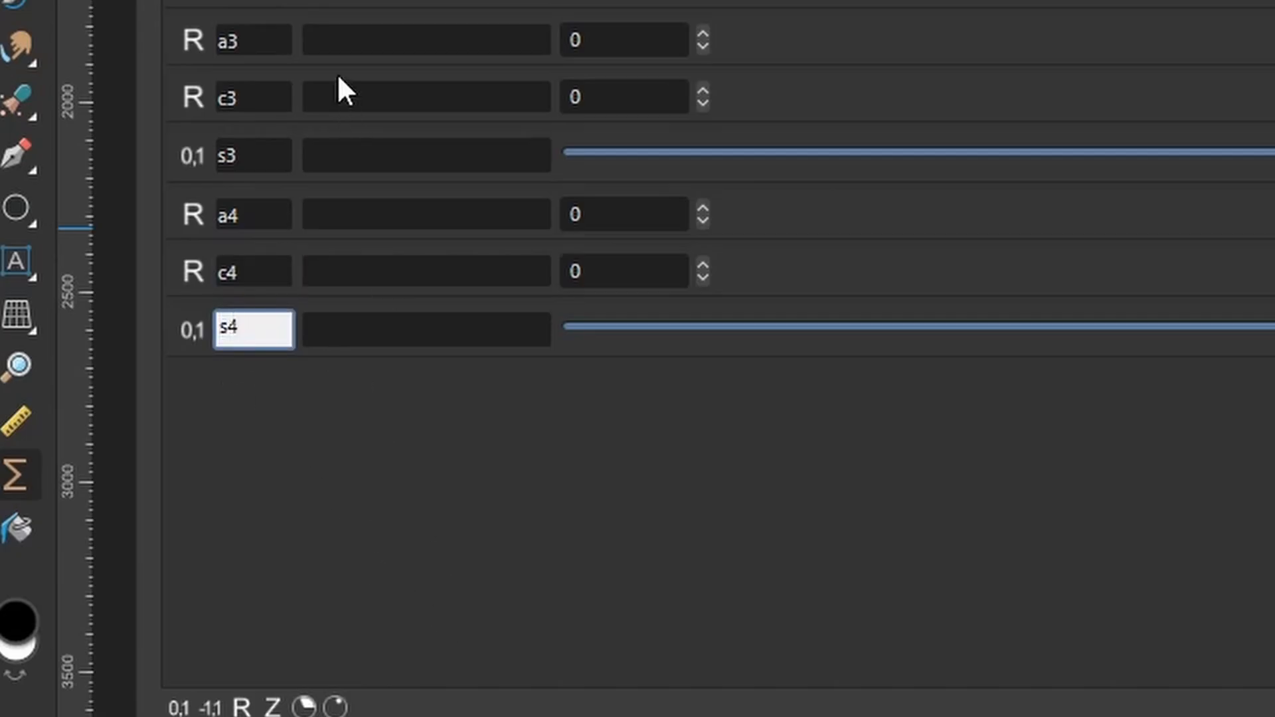
Step: Label the six new inputs Horiz Scale 2, Horiz Quant 2, Horiz Smooth 2, Vert Scale 2, Vert Quant 2 and Vert Smooth 2
click(351, 31)
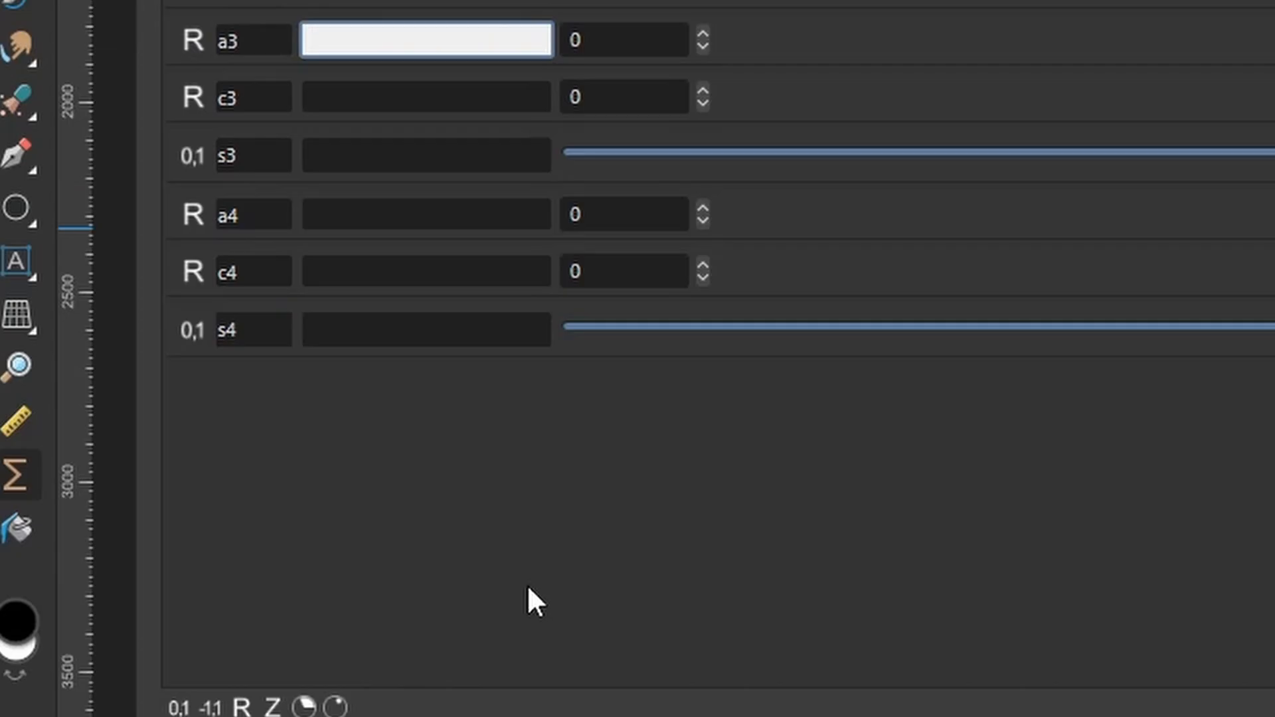
text(Horiz Scale 2 Horiz Quant 2 Horiz Smooth 2 Vert Scale 2 Vert Quant 2 Vert Smooth 2)
Step: Set the second pair of scale and quant inputs to 1 and reduce Horiz Smooth 2 and Vert Smooth 2 to about a quarter
click(703, 33)
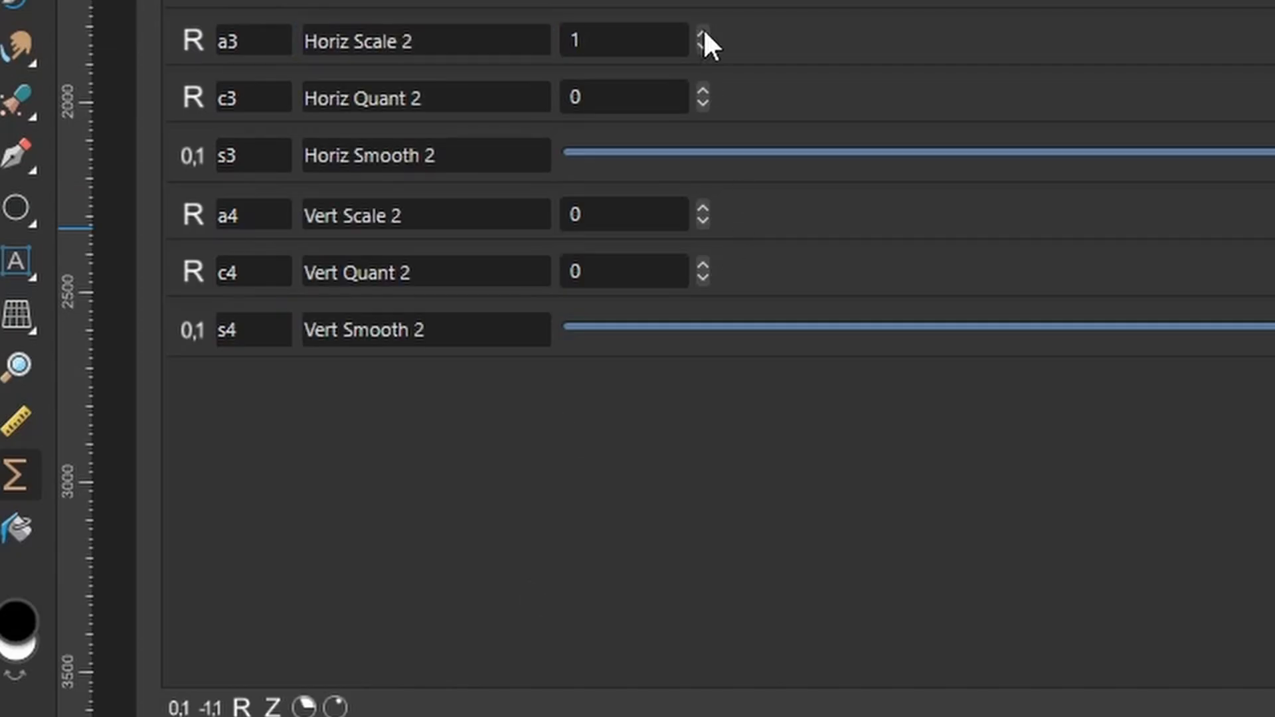
click(703, 91)
click(703, 209)
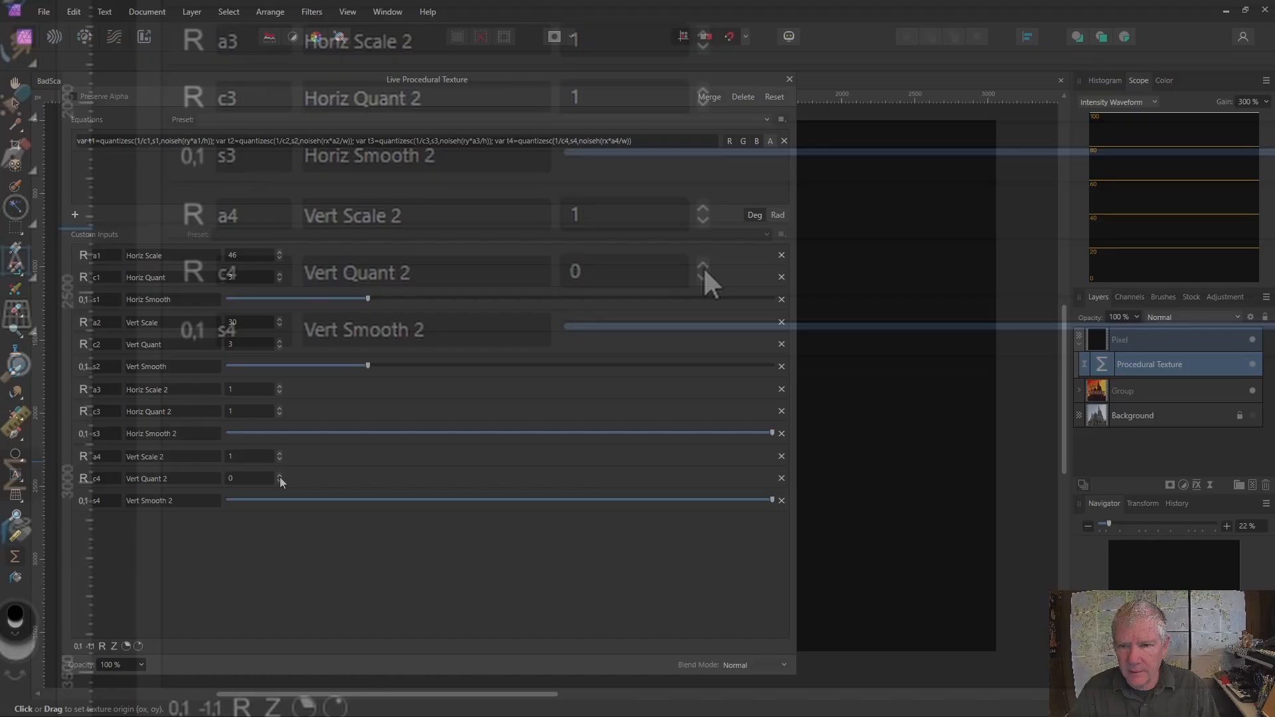
click(279, 476)
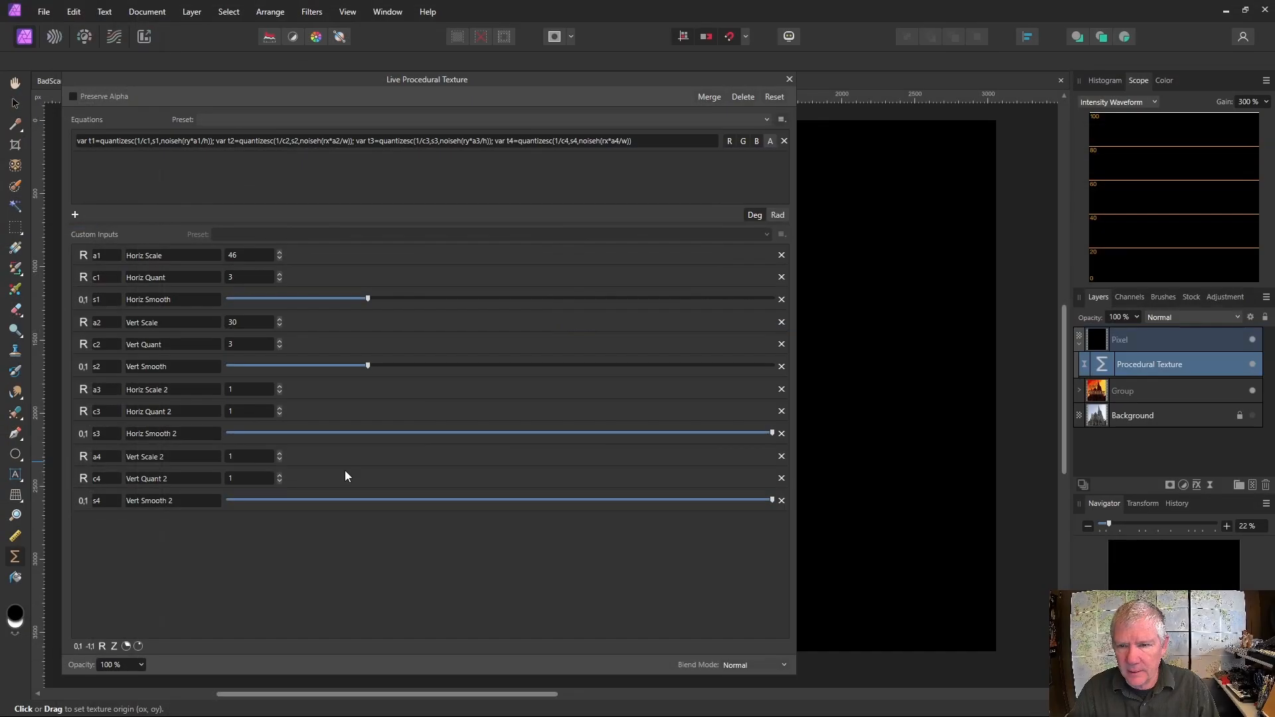
drag(772, 433, 370, 433)
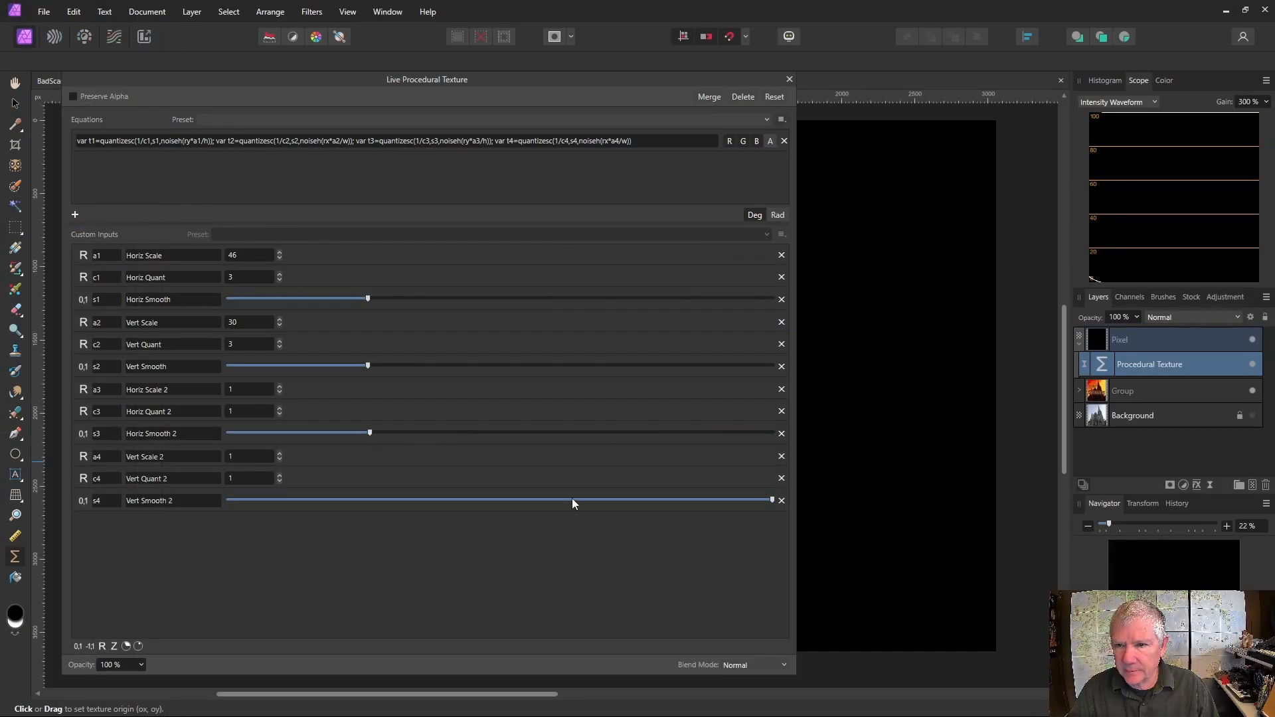
drag(751, 503, 369, 504)
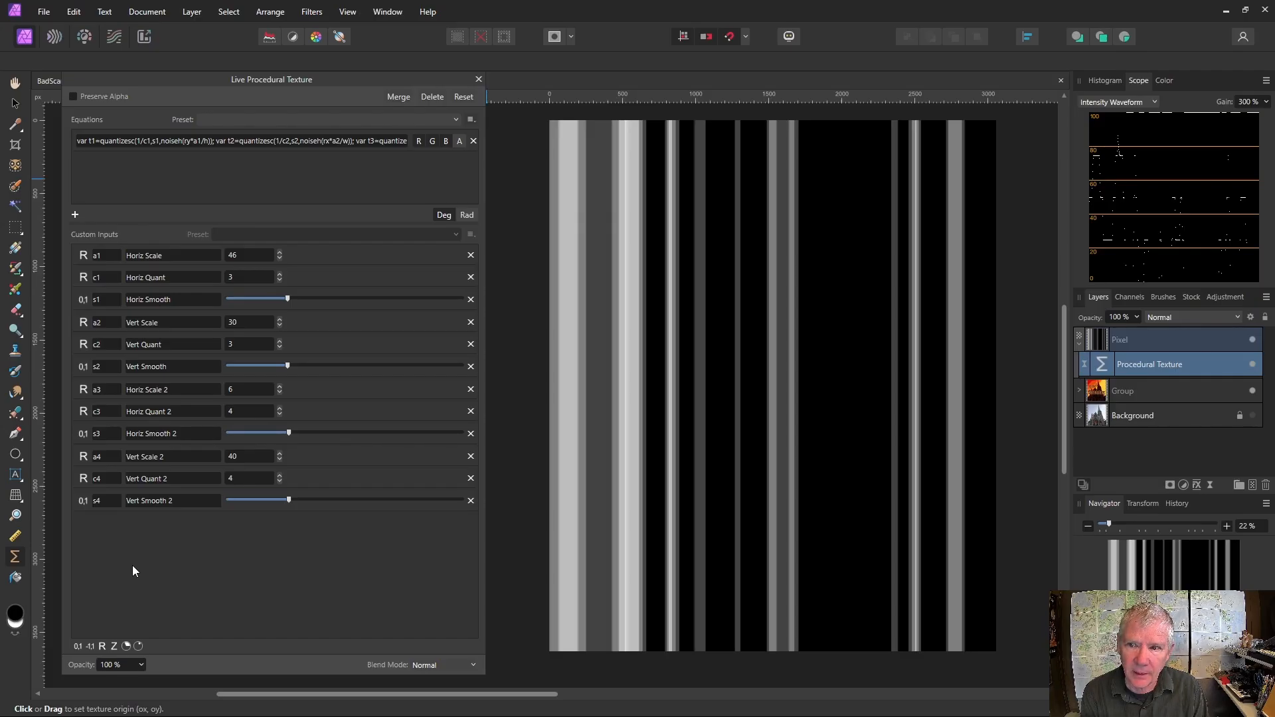
Step: Append the equation var t5=perlincubic(vec2(rx,ry)*a5/w,10,s5) to the end of the equation line after a semicolon
drag(485, 191, 1002, 199)
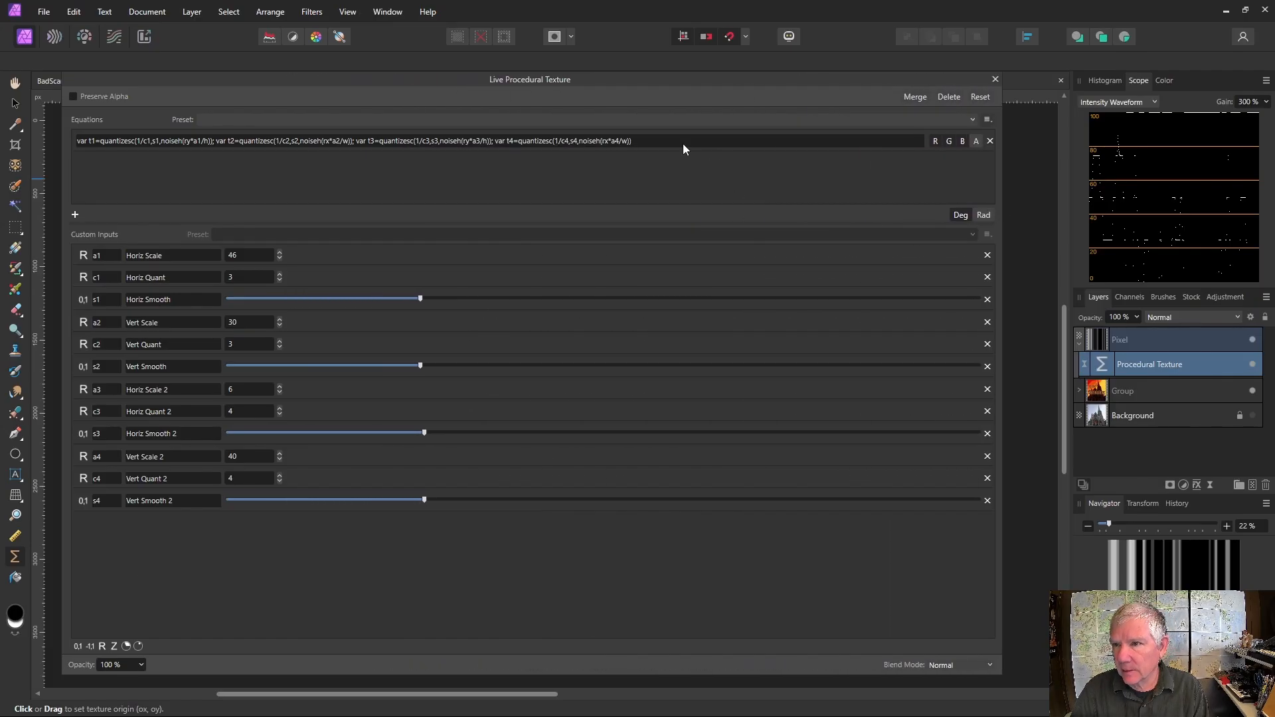
click(636, 145)
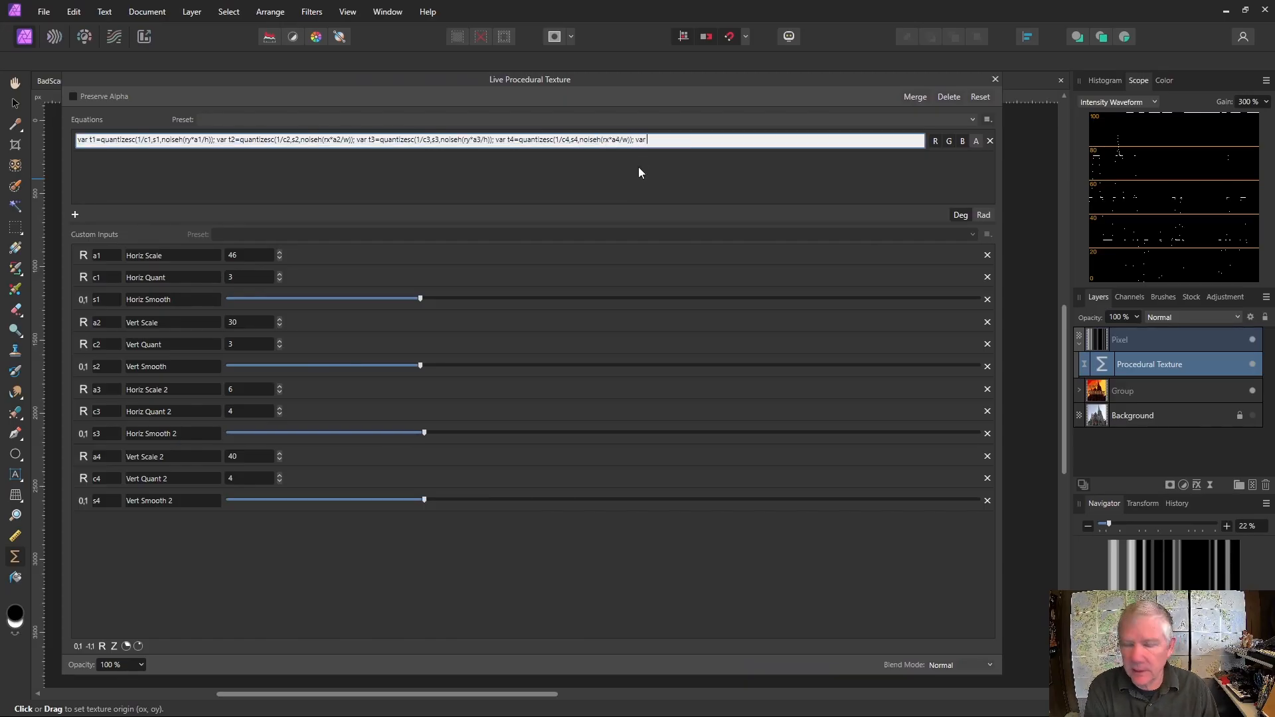
text(t5=perlu)
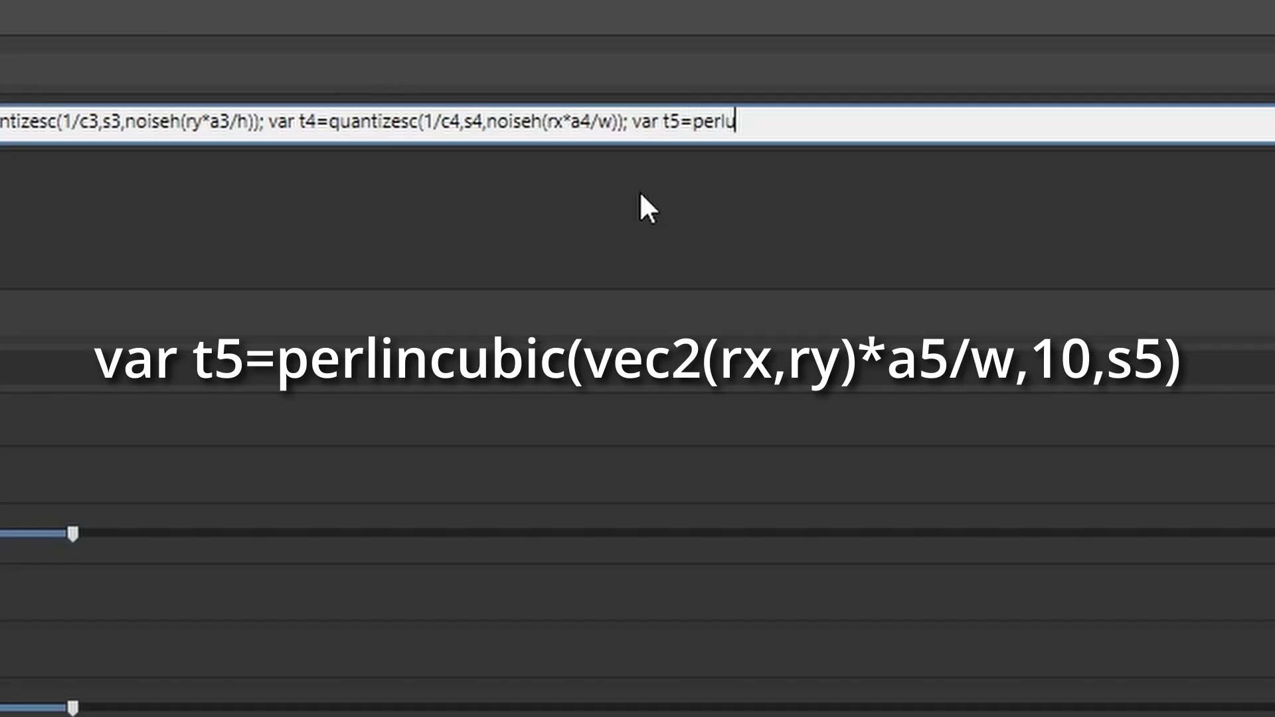
key(BackSpace)
text(incubic()
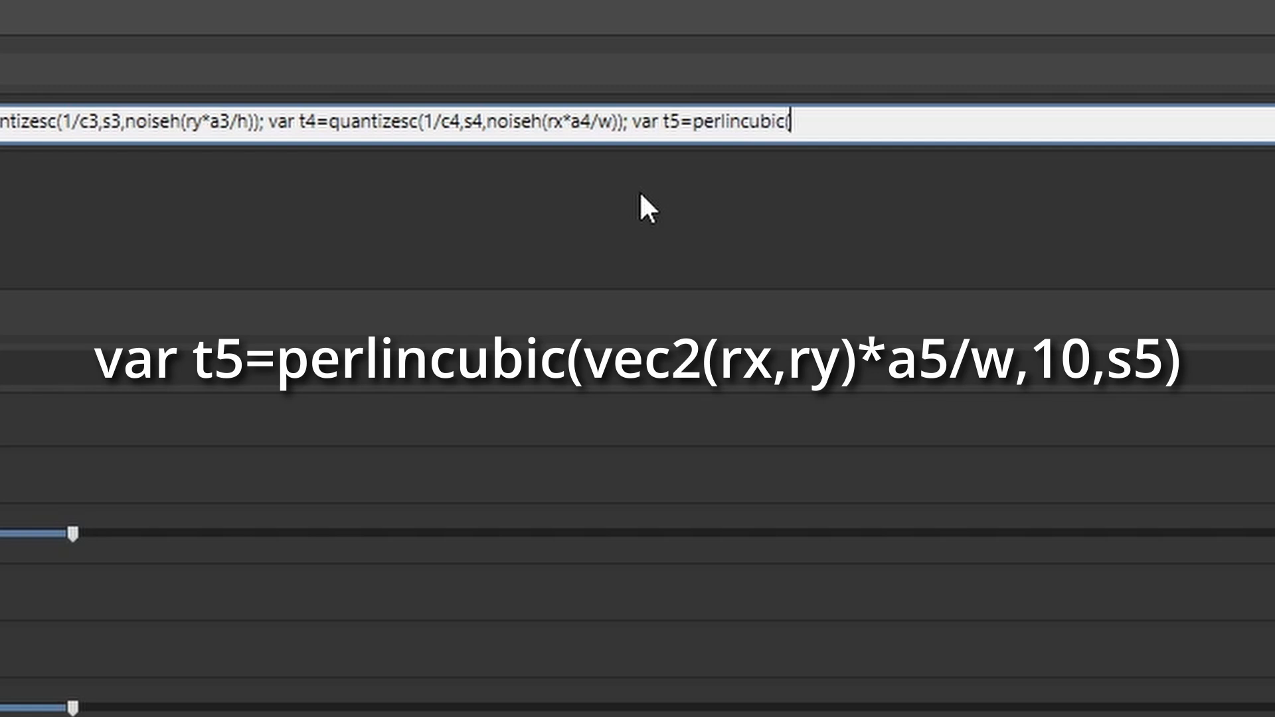
text(vec2(rx,ry)
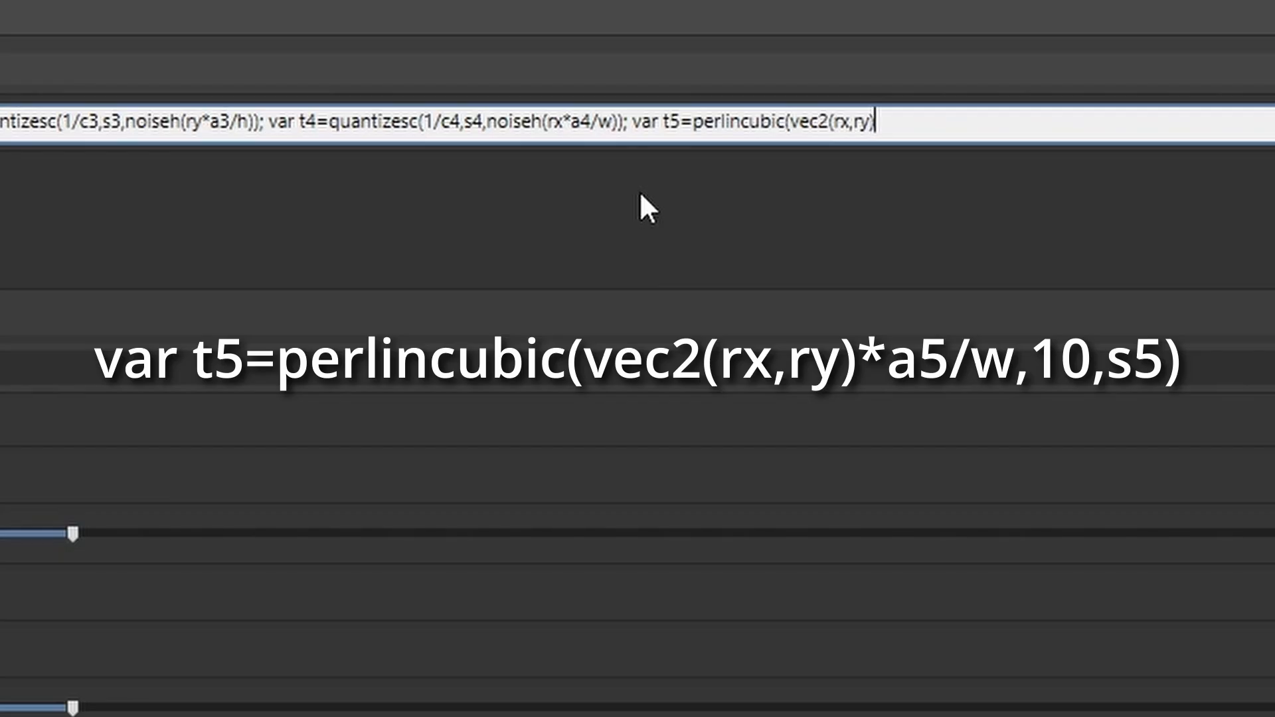
text()*a5/w,1)
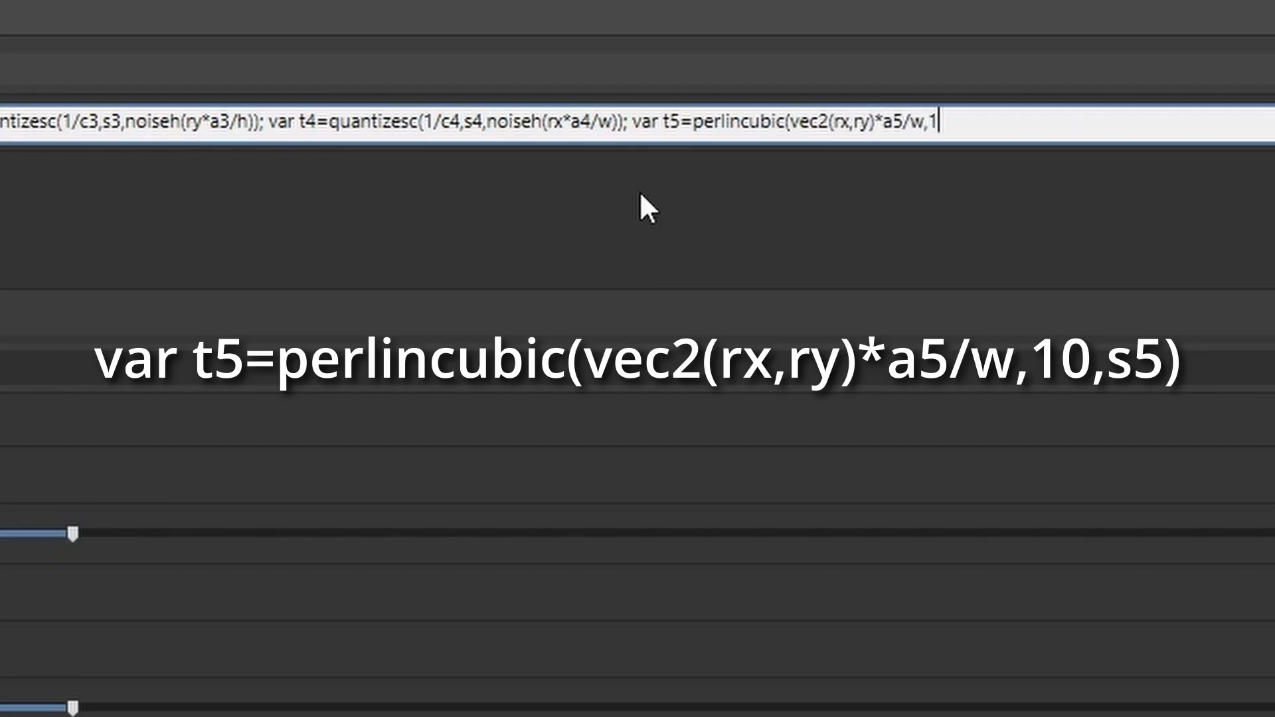
text(0,s5))
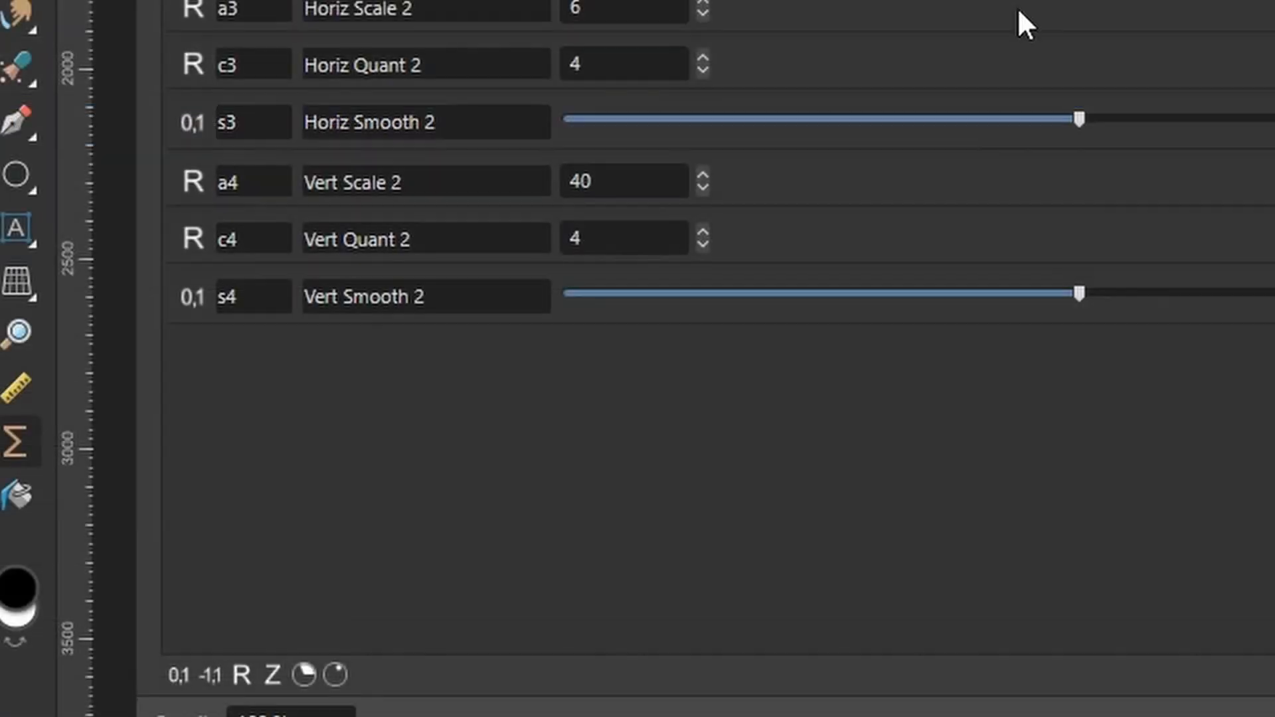
Step: Add a real-number custom input named a5 and a 0 to 1 range input named s5
click(241, 675)
click(243, 359)
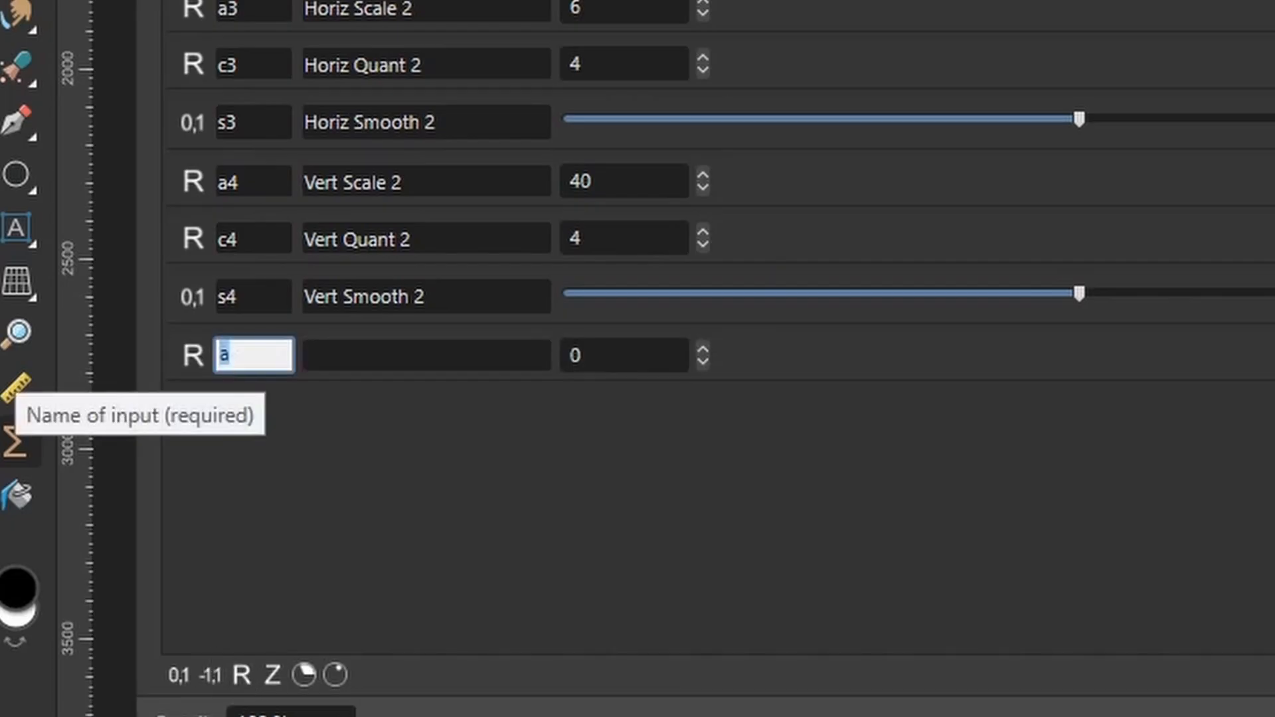
text(a5)
key(Return)
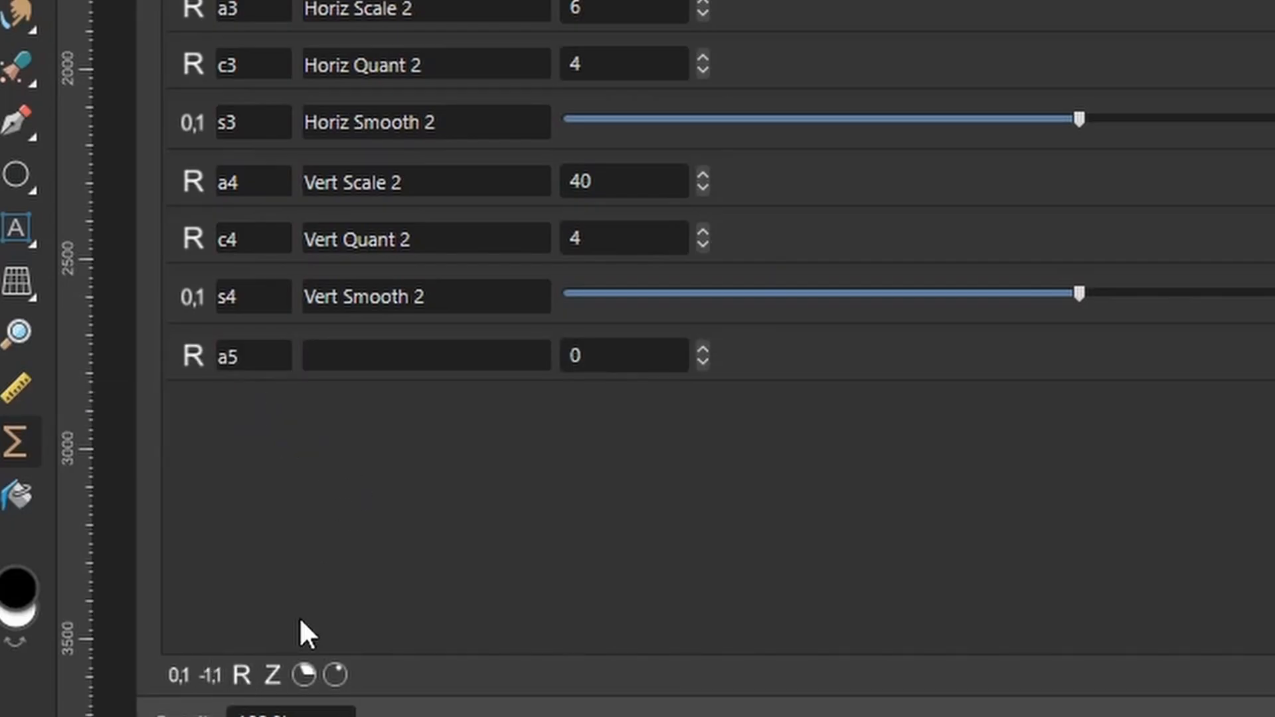
click(178, 675)
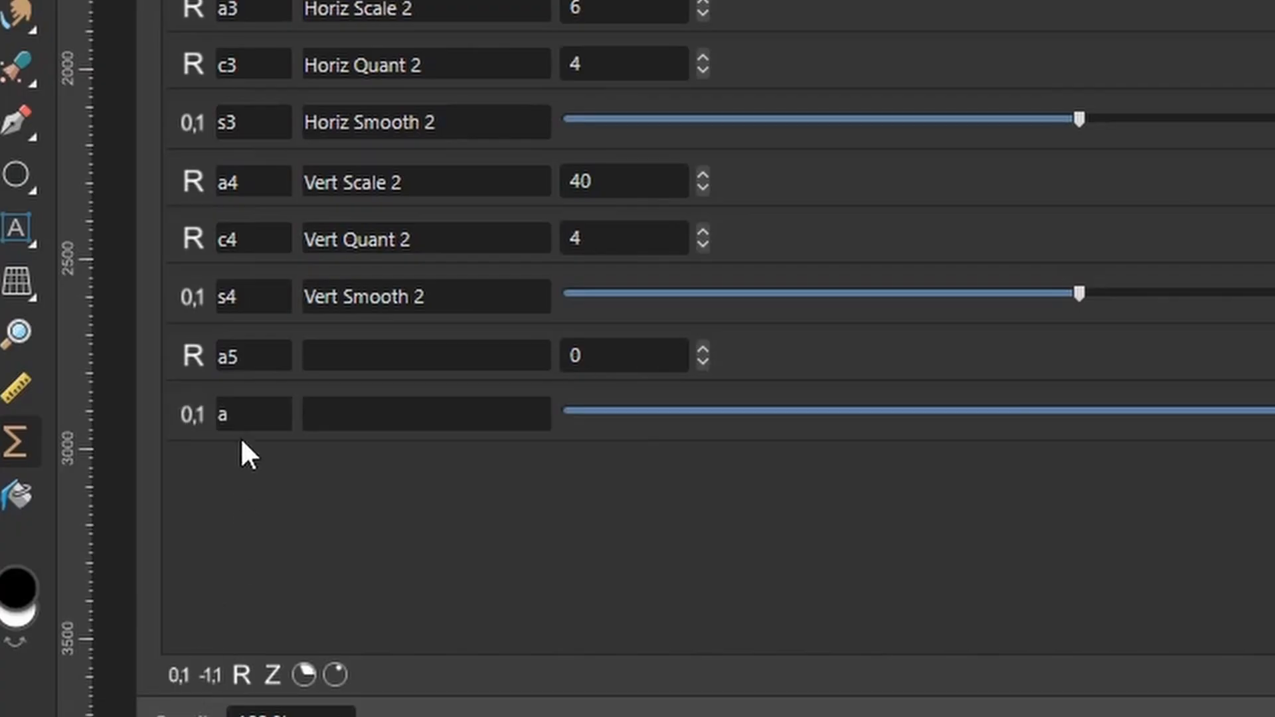
click(245, 415)
text(s5)
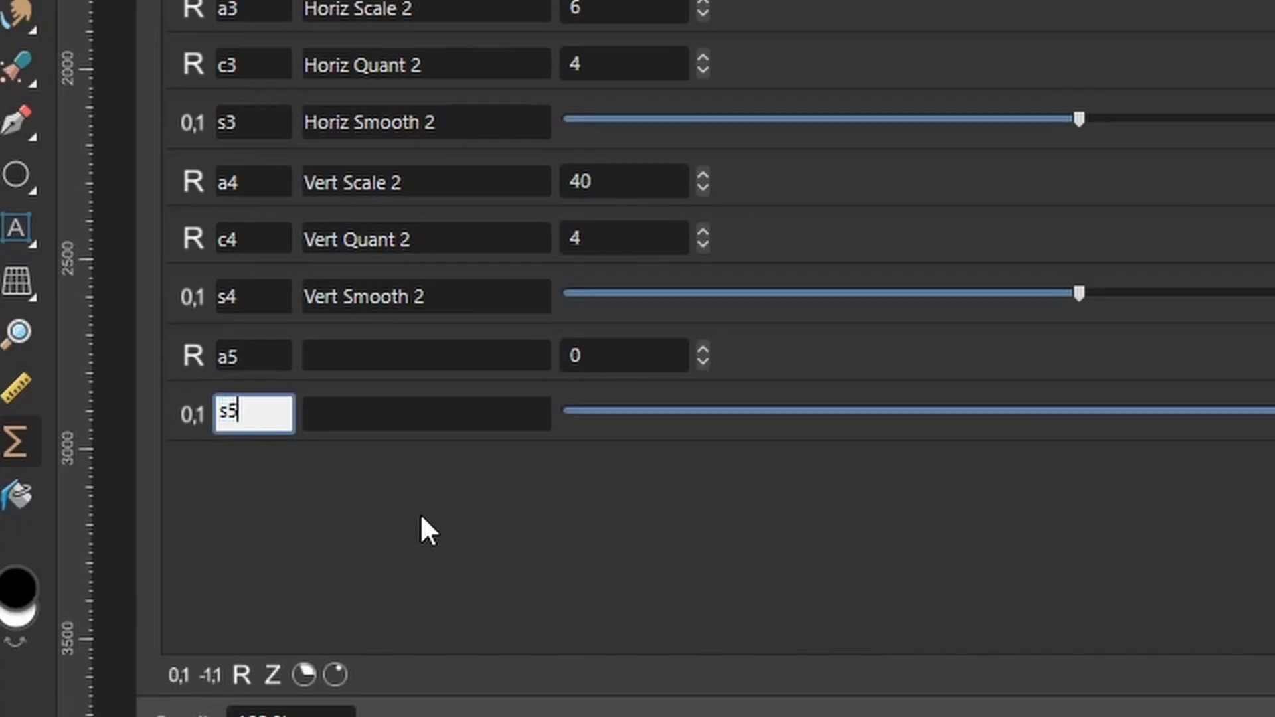
key(Return)
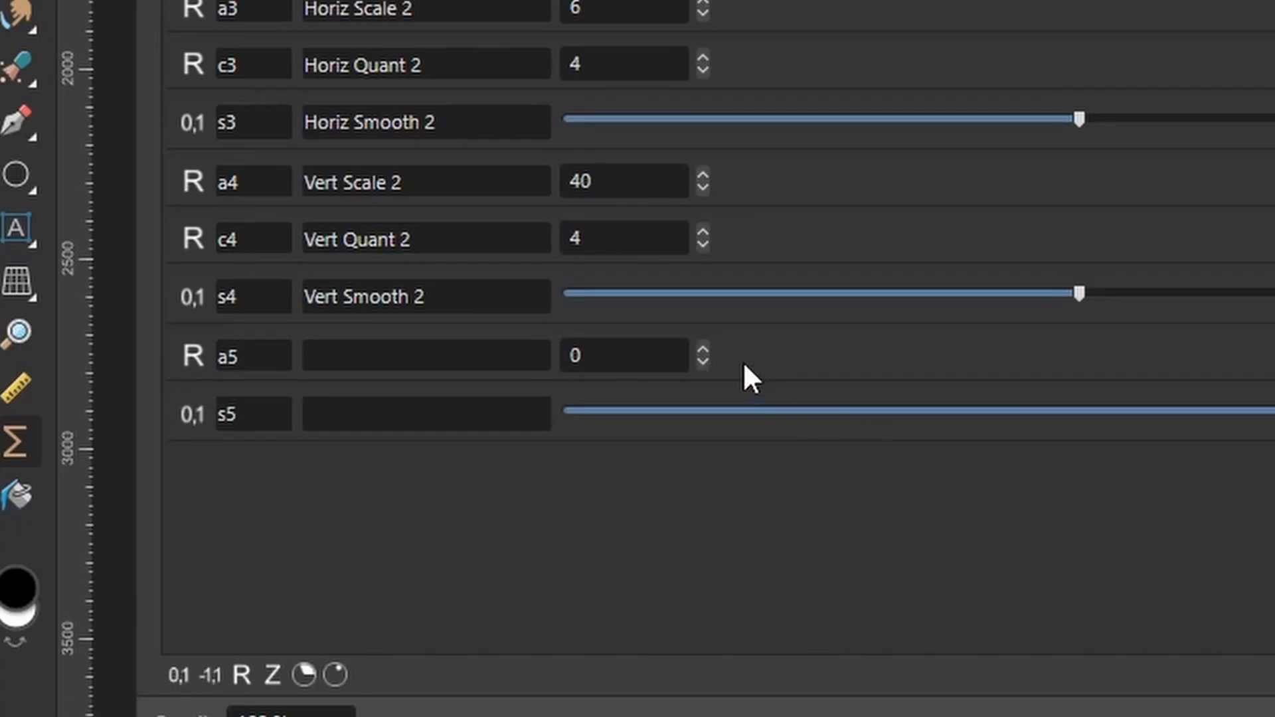
Step: Set a5 to 300 and reduce s5 to about a quarter of its range
click(657, 357)
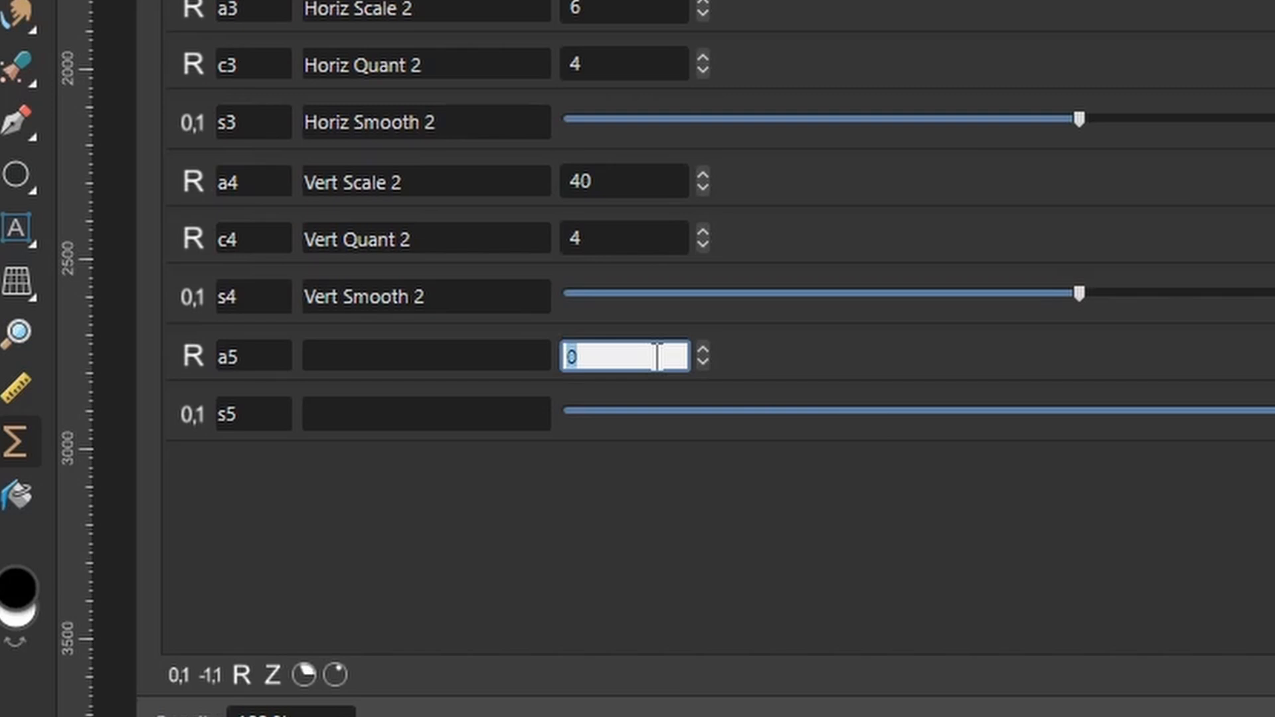
text(300)
key(Return)
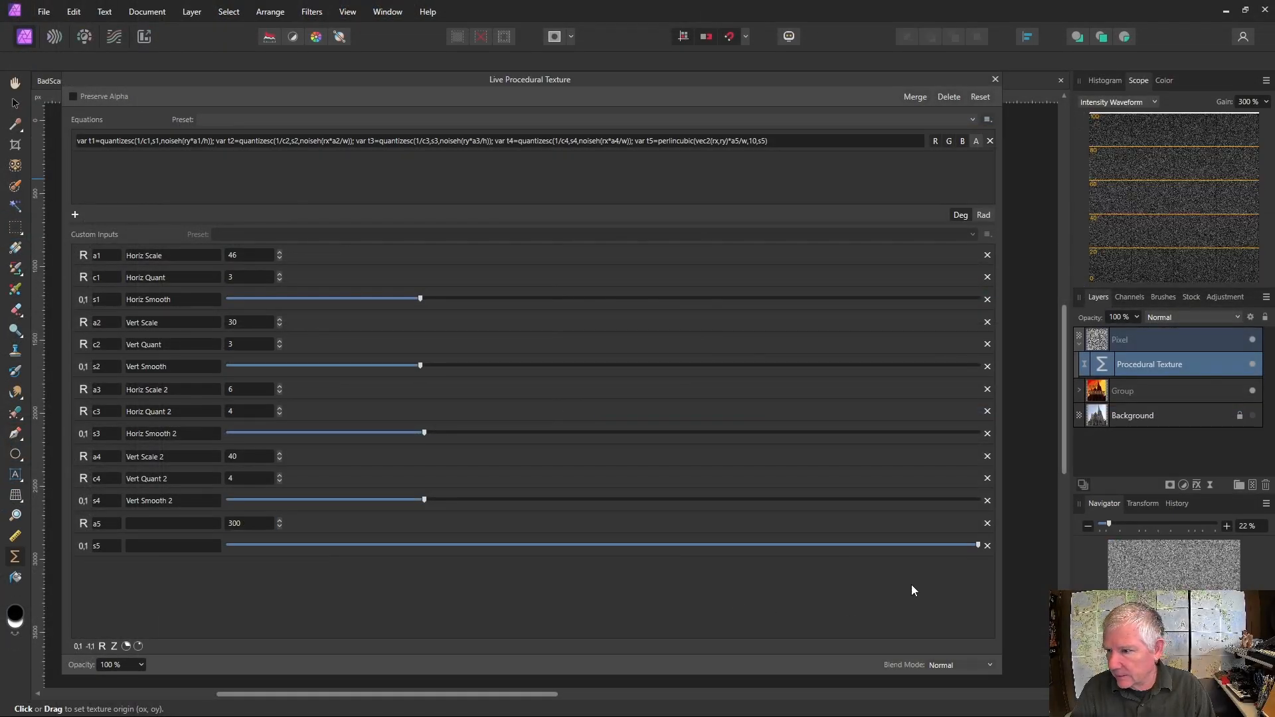
drag(1000, 571, 394, 580)
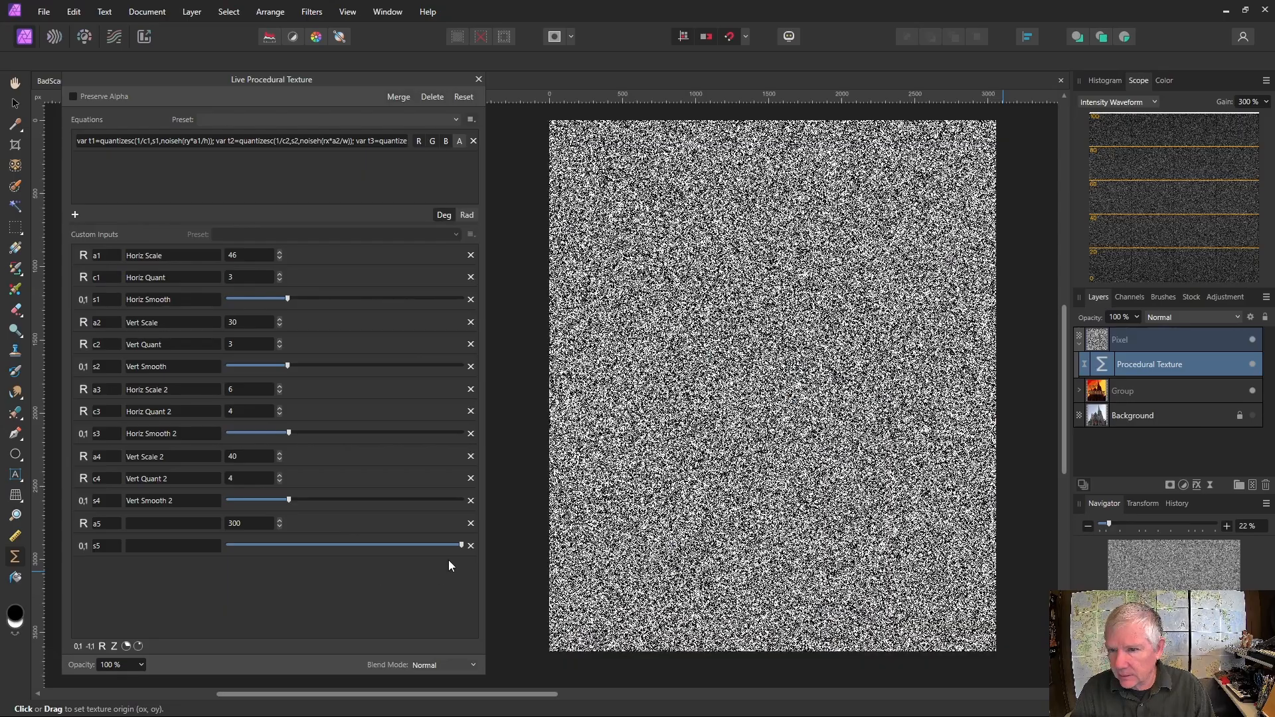
drag(461, 546, 278, 549)
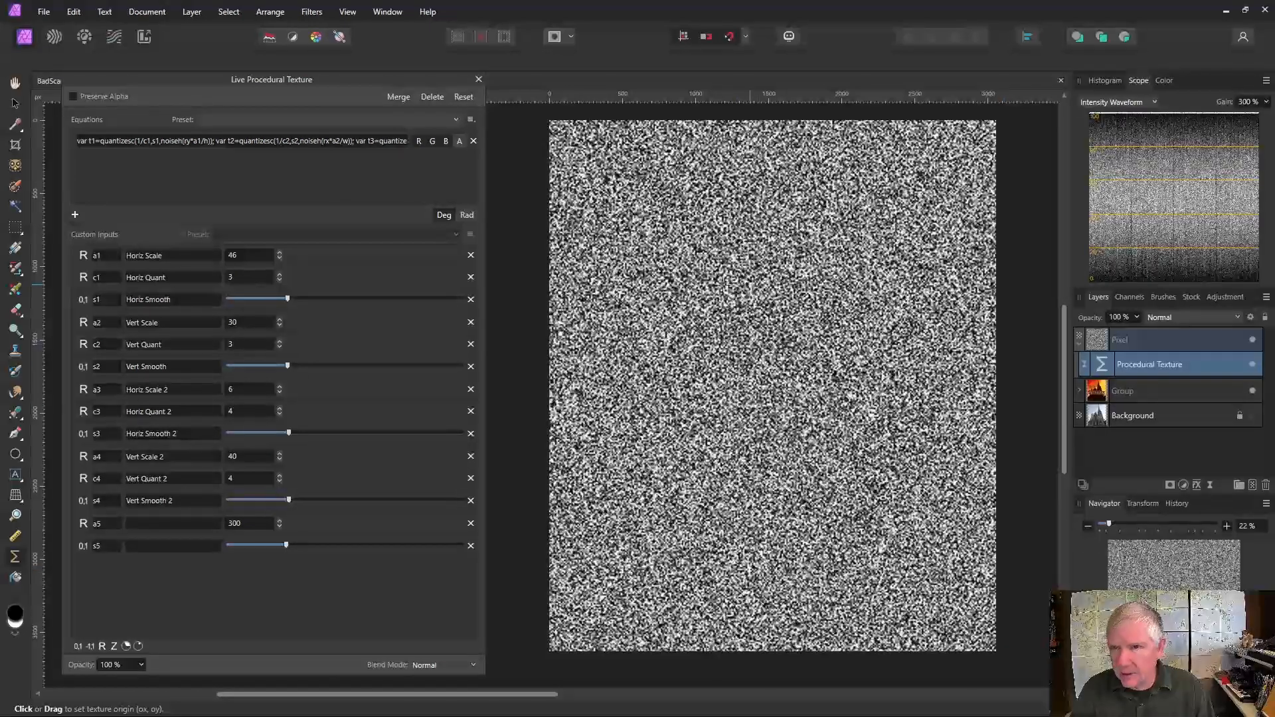
mouse_move(484, 176)
mouse_down()
mouse_move(855, 176)
mouse_move(485, 178)
mouse_up()
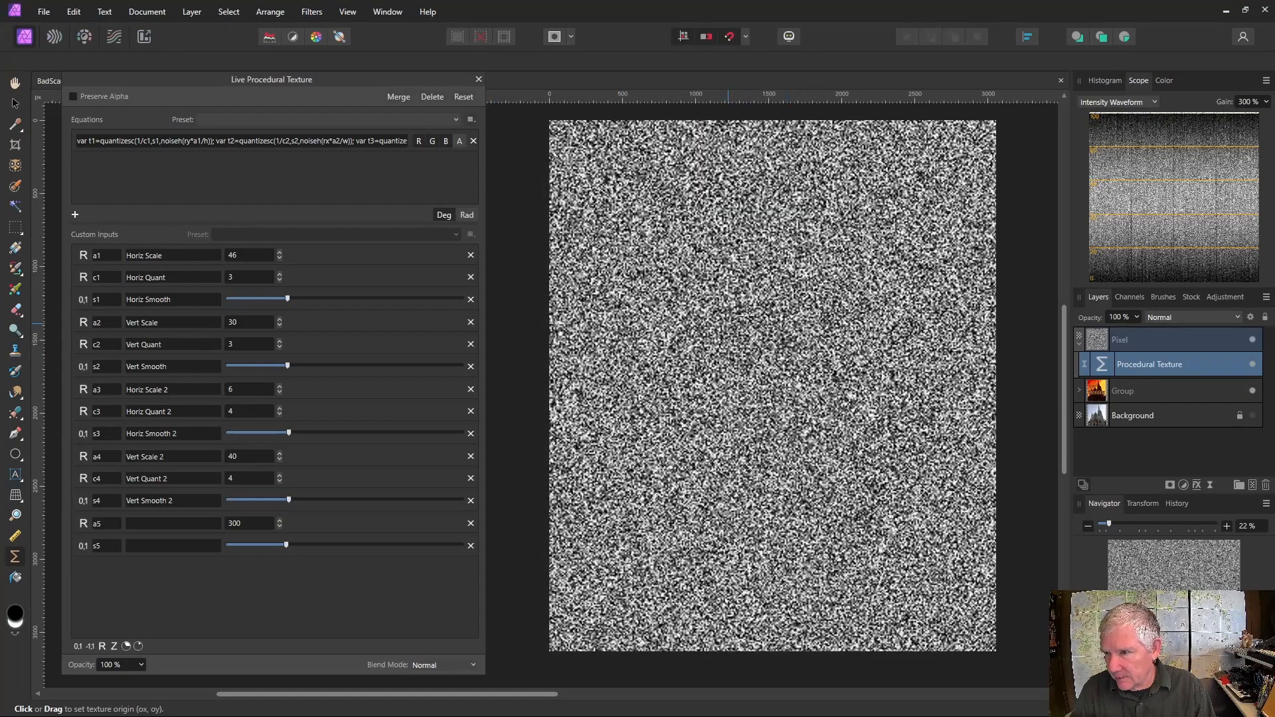
Step: Change the noise function in the t5 equation from perlincubic to perlinhcubic
drag(483, 183, 992, 184)
click(676, 144)
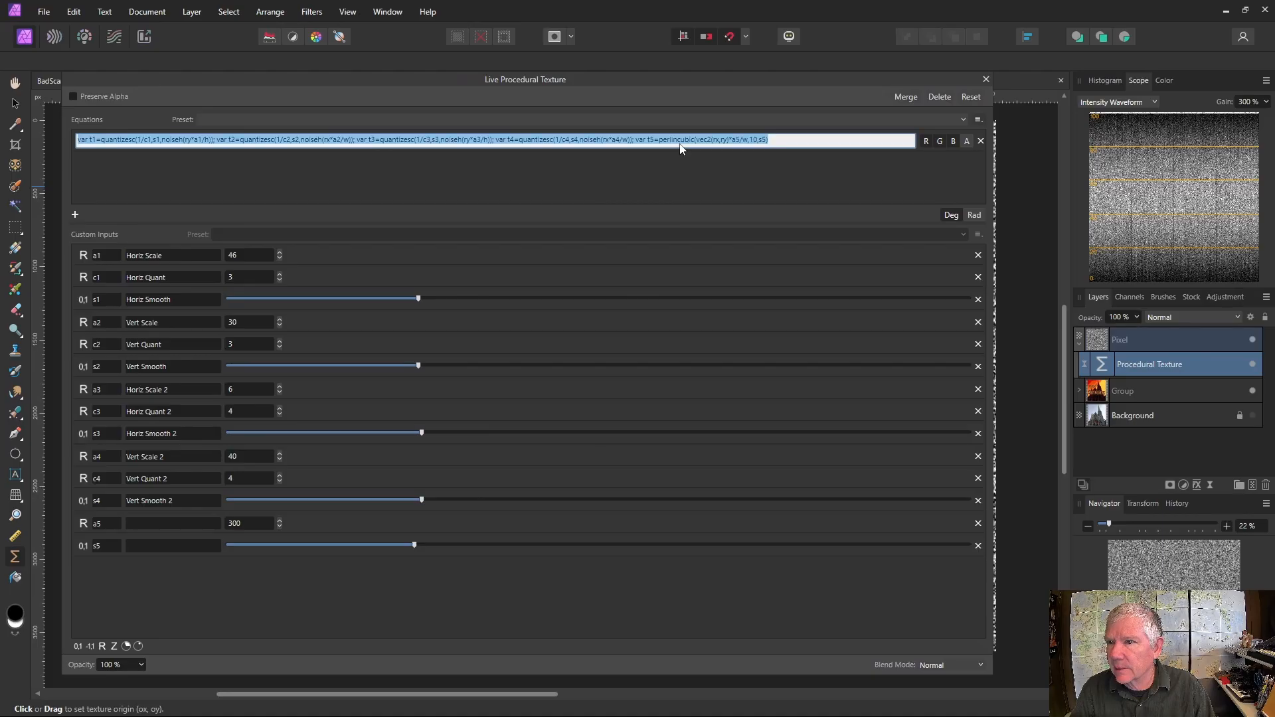
click(680, 146)
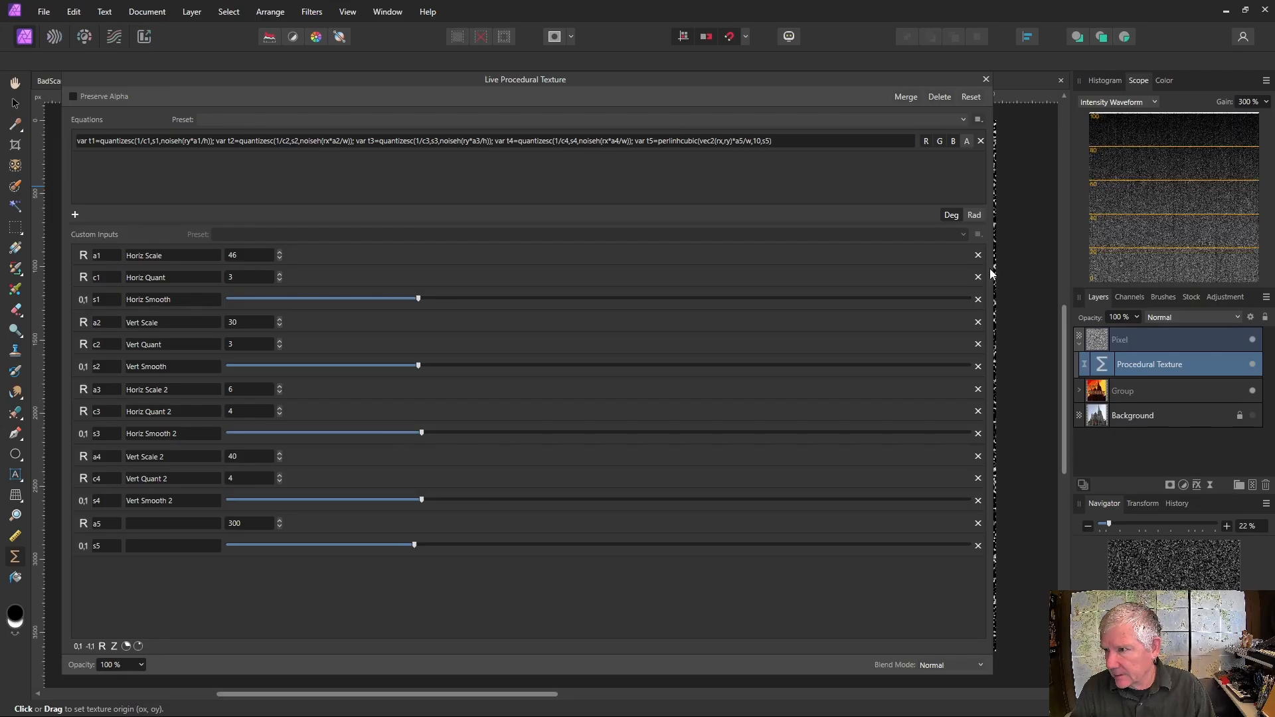
drag(992, 270, 463, 240)
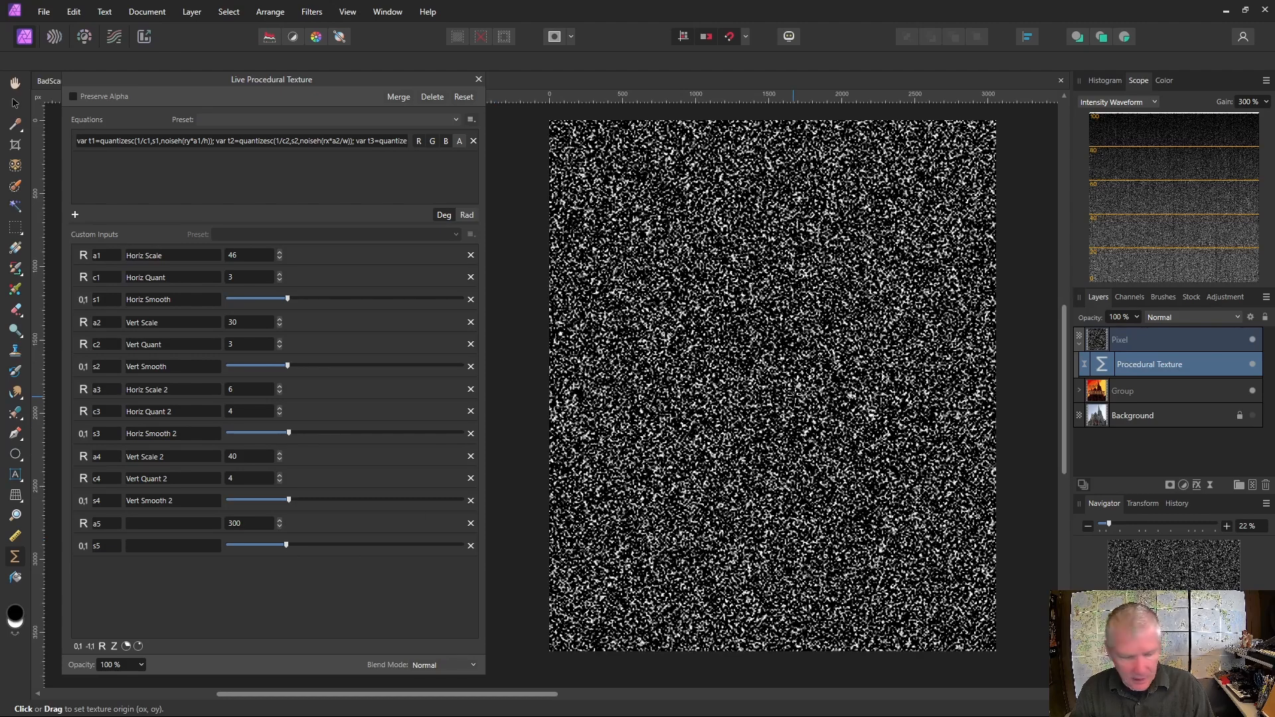
Step: Raise s5 to about 40 percent of its range while checking the noise texture close up
scroll(795, 397, up, 5)
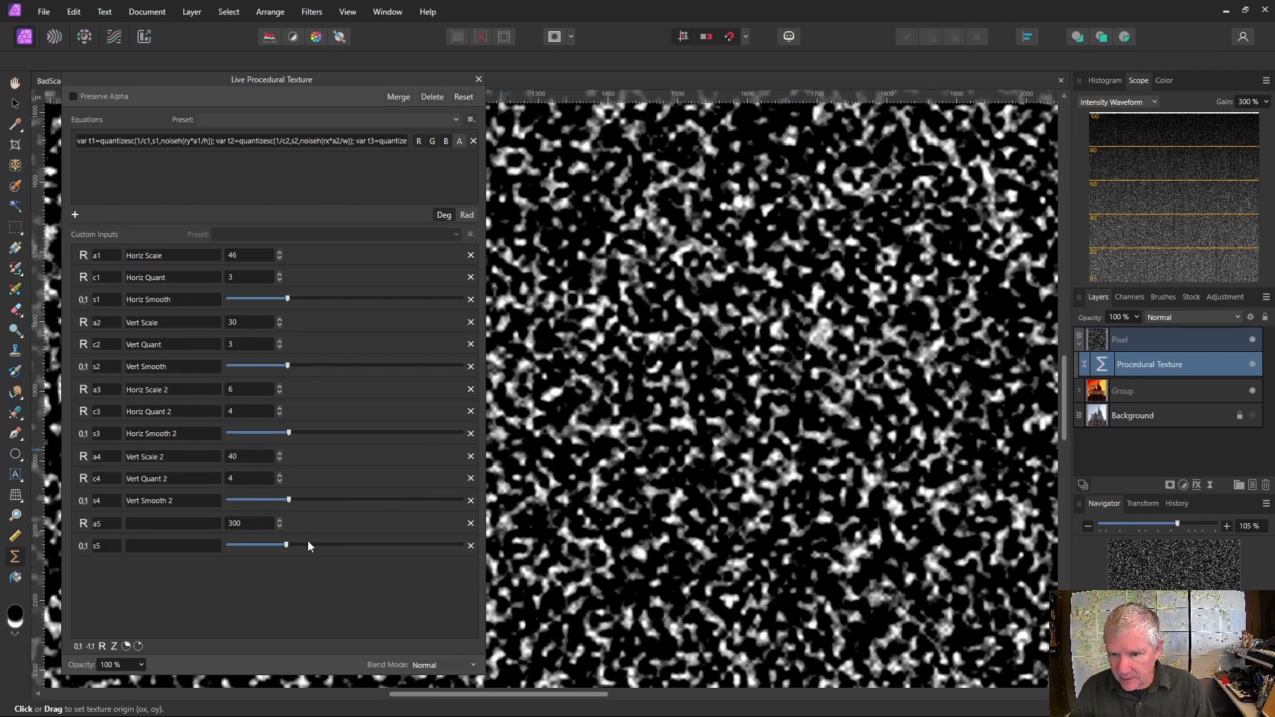
drag(288, 547, 323, 550)
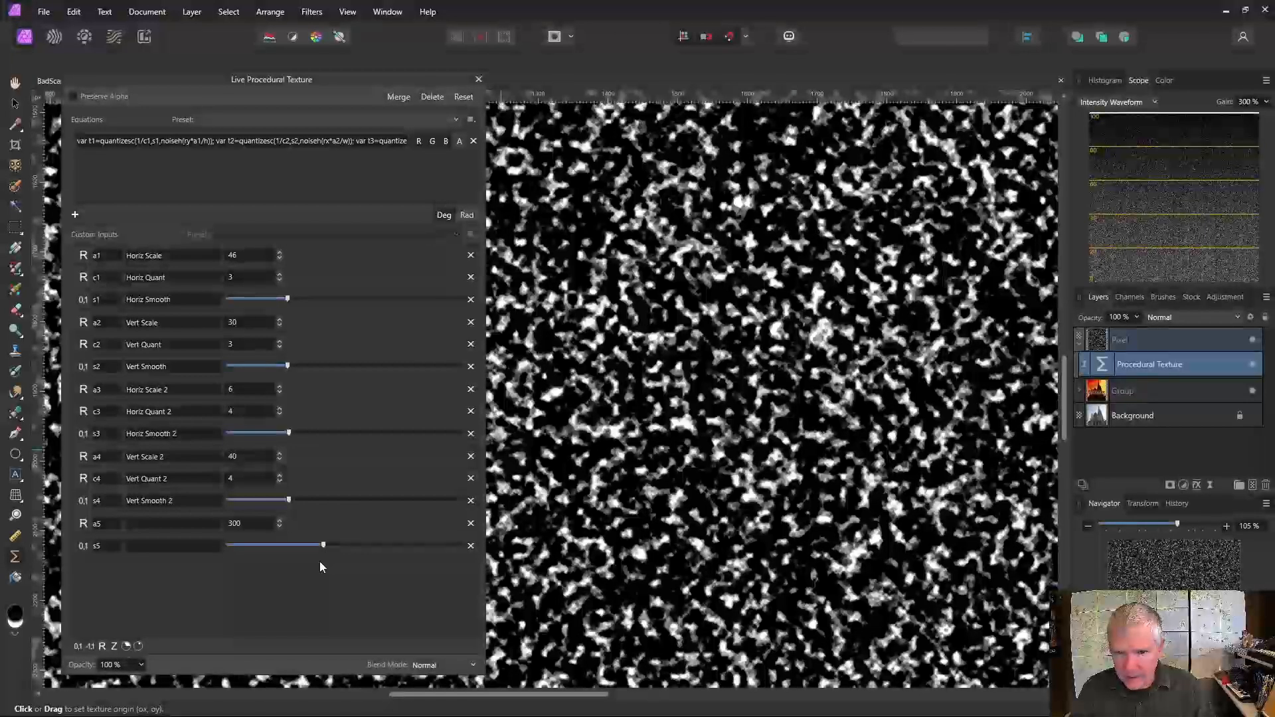
Step: Describe the a5 input as Perlin Scale and the s5 input as Perlin Smooth
click(146, 523)
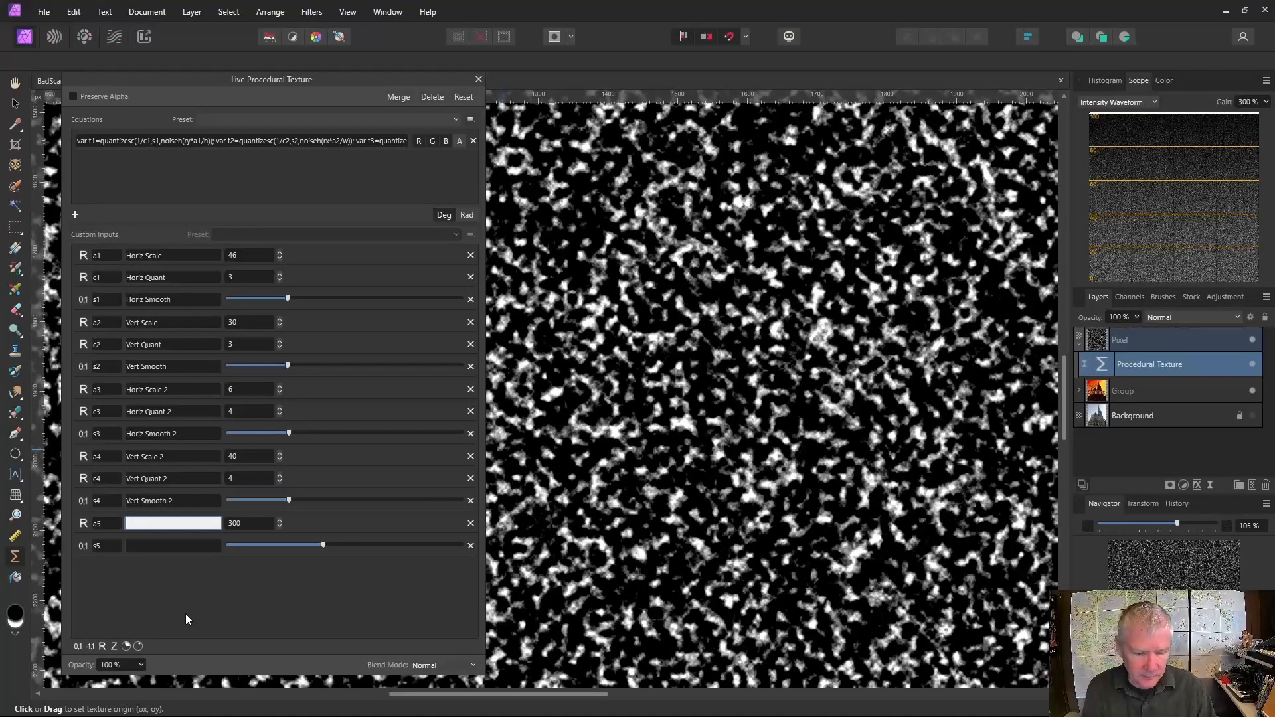
text(Perlin S)
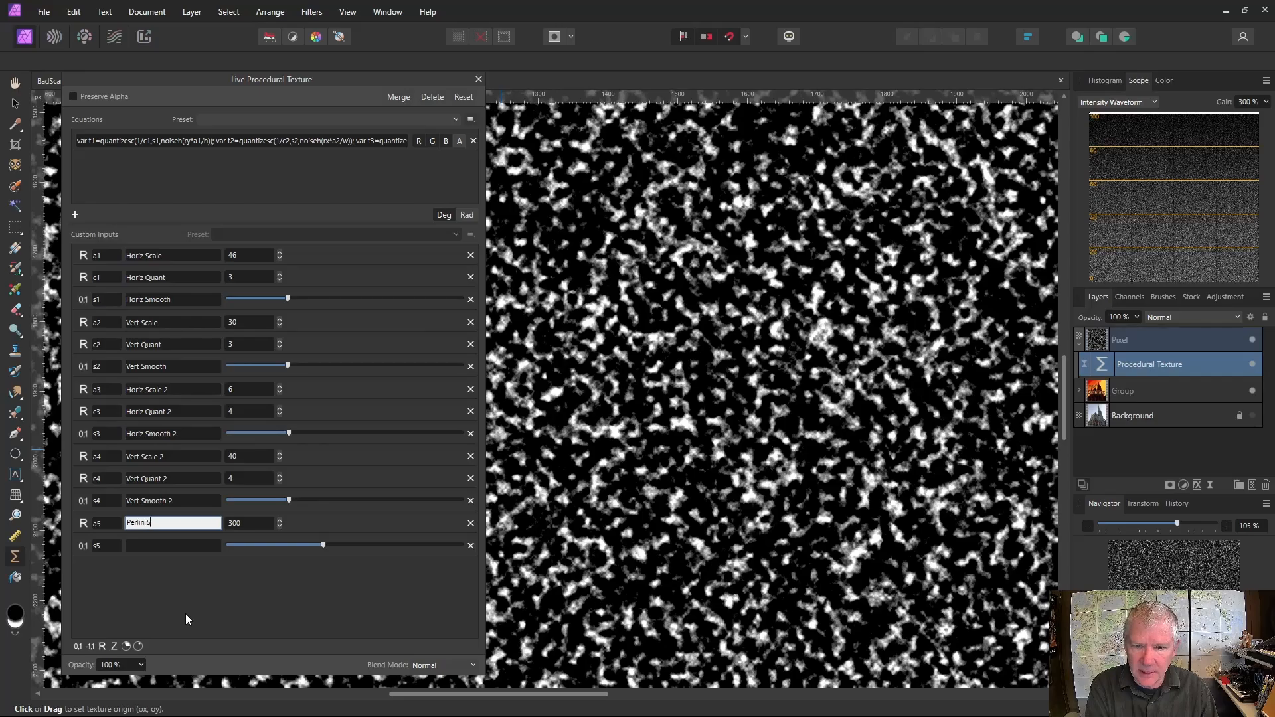
text(cale)
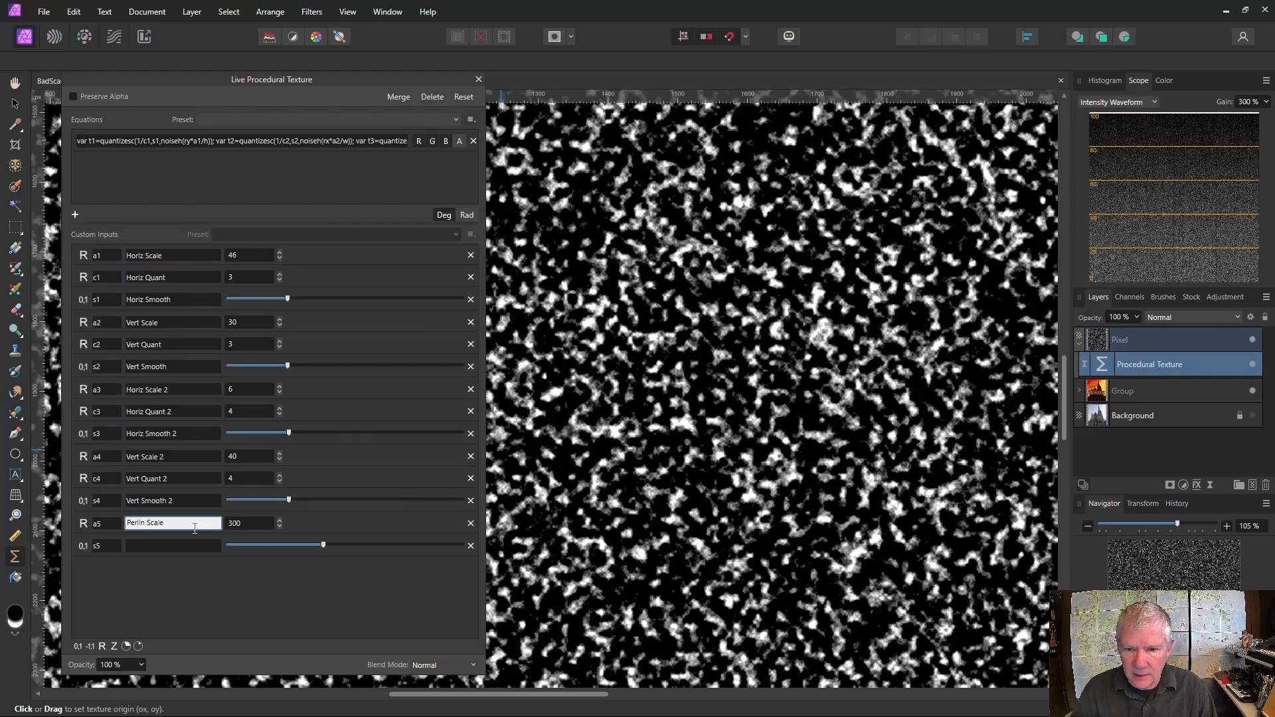
click(178, 546)
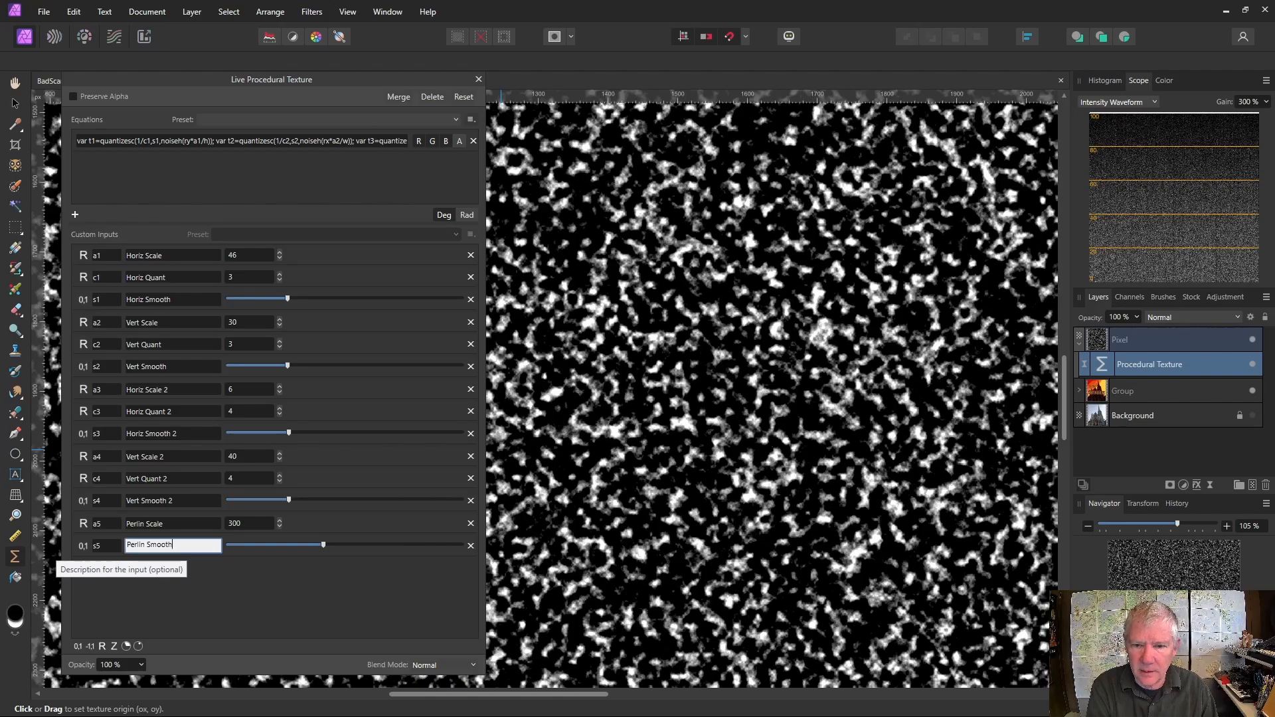
text(Perlin Smooth)
click(205, 603)
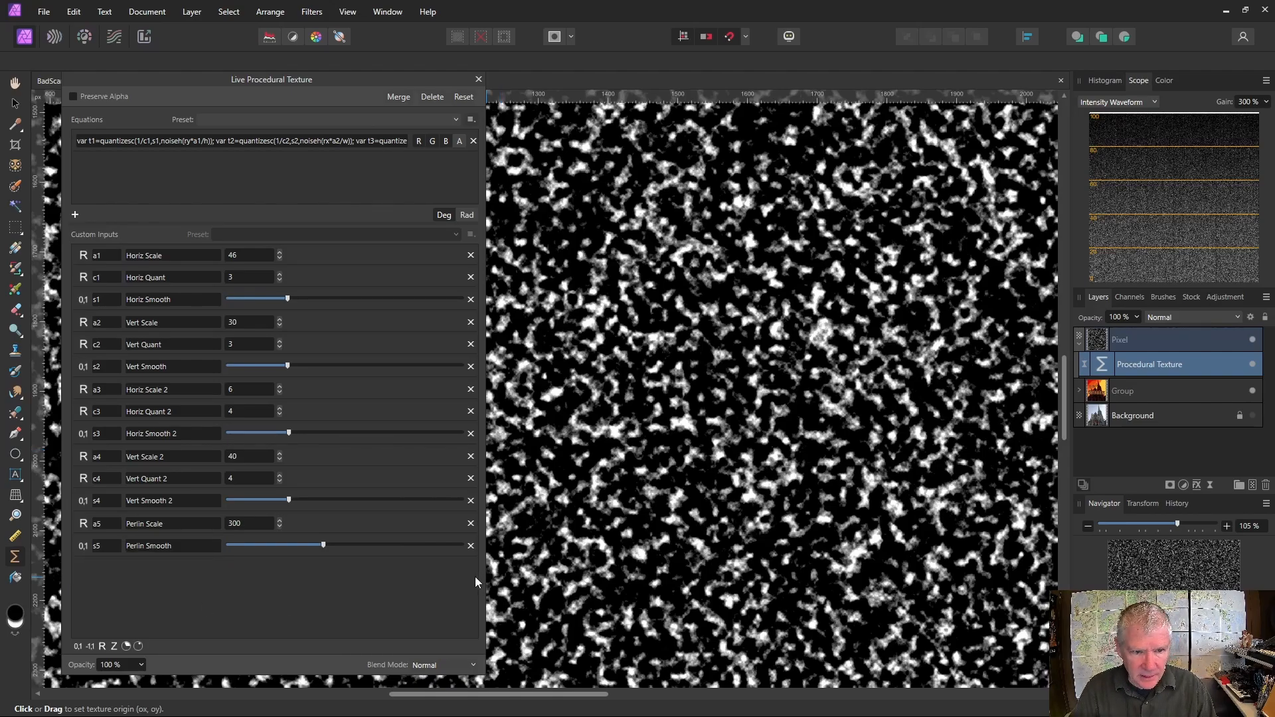
Step: Append the variable definition var t6=noisehi(x,y) to the end of the equation and check its noise close up
drag(484, 582, 1269, 583)
click(793, 141)
click(793, 141)
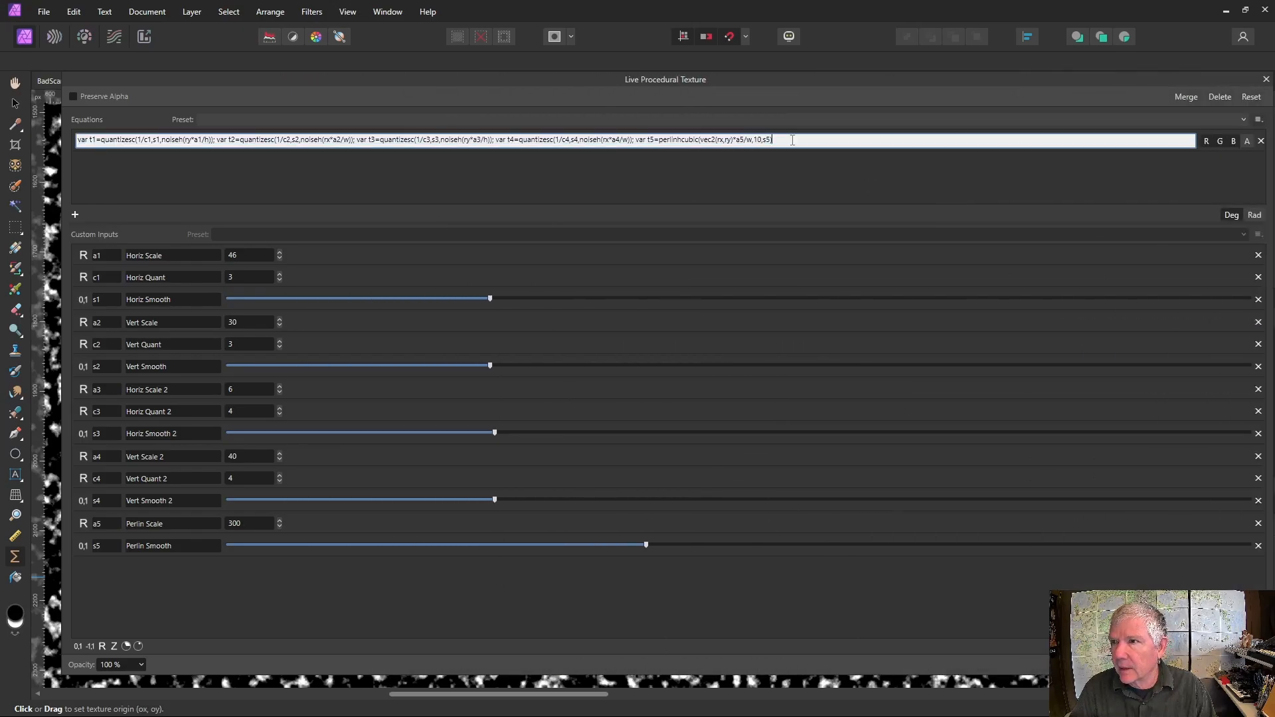
text(; )
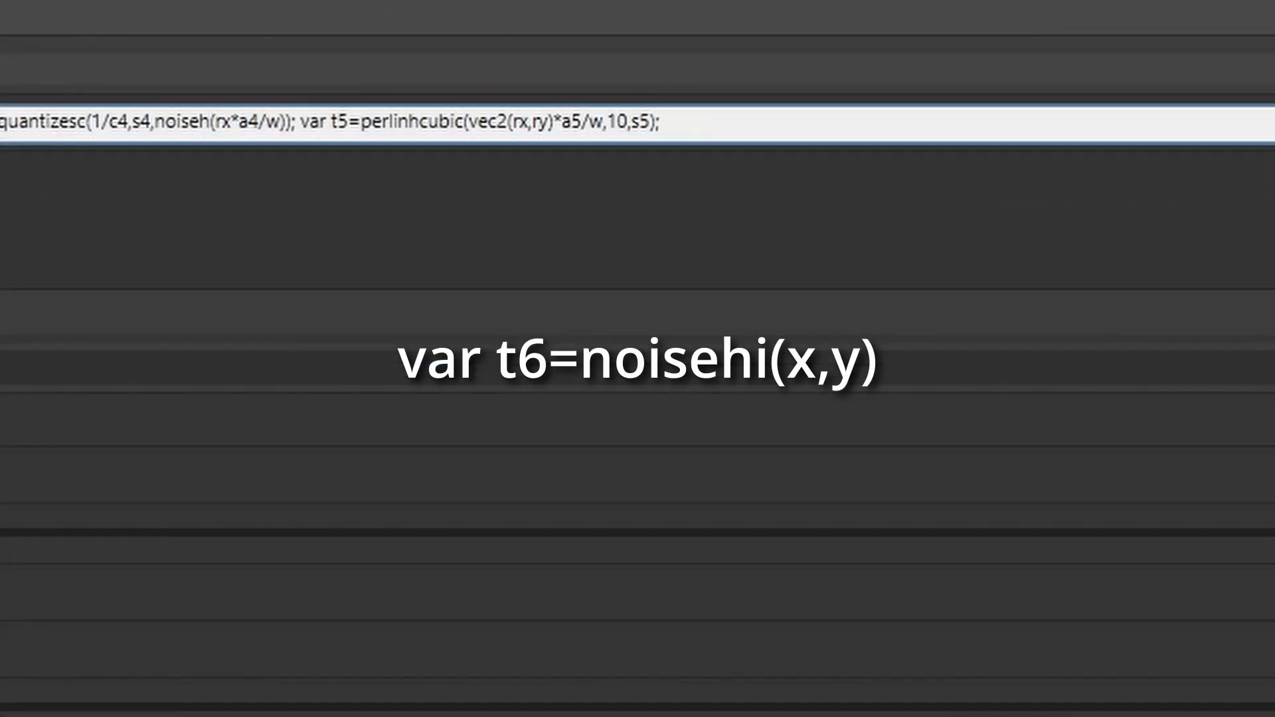
text(var t)
text(6=)
text(noiseh)
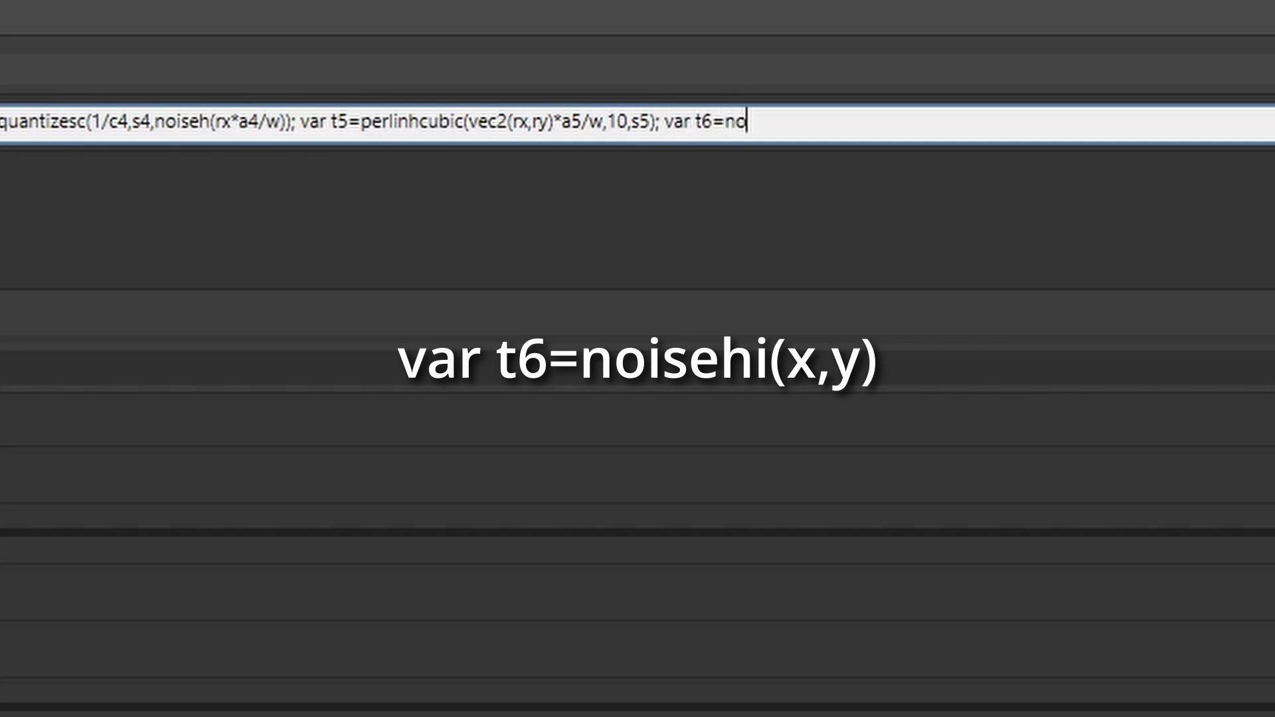
text(i(x,y))
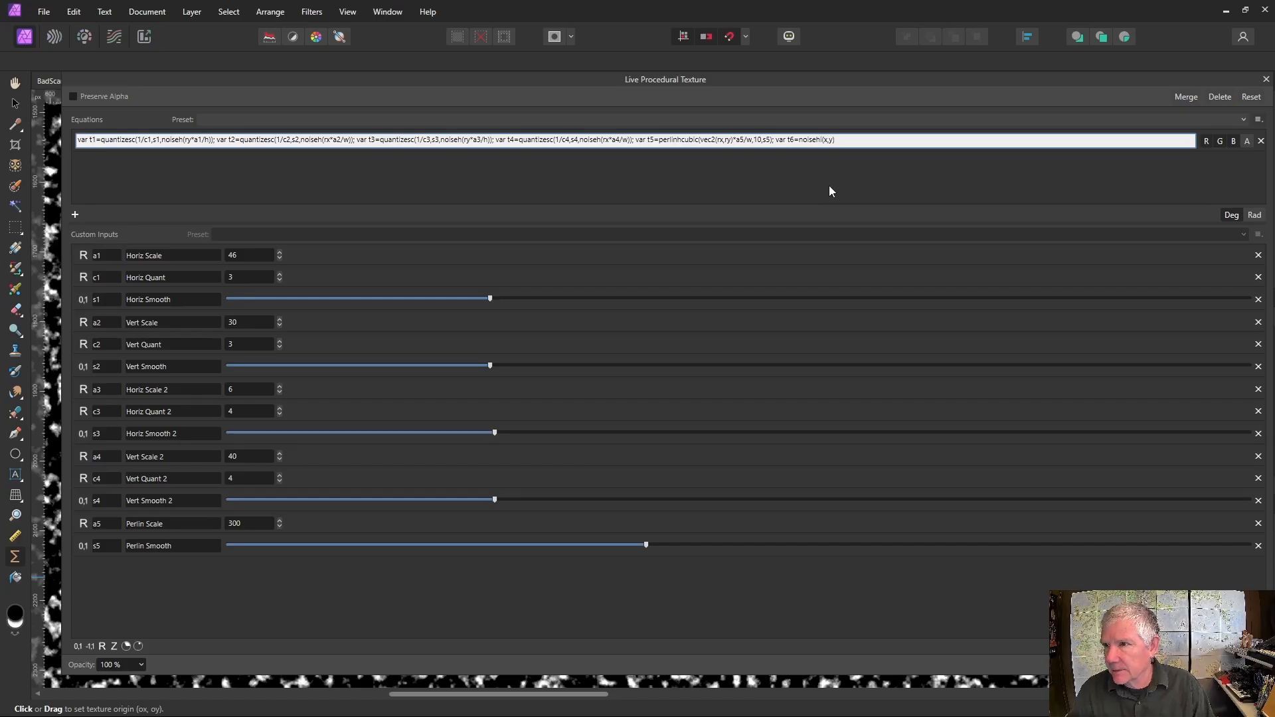
drag(1267, 264, 486, 267)
scroll(706, 432, up, 5)
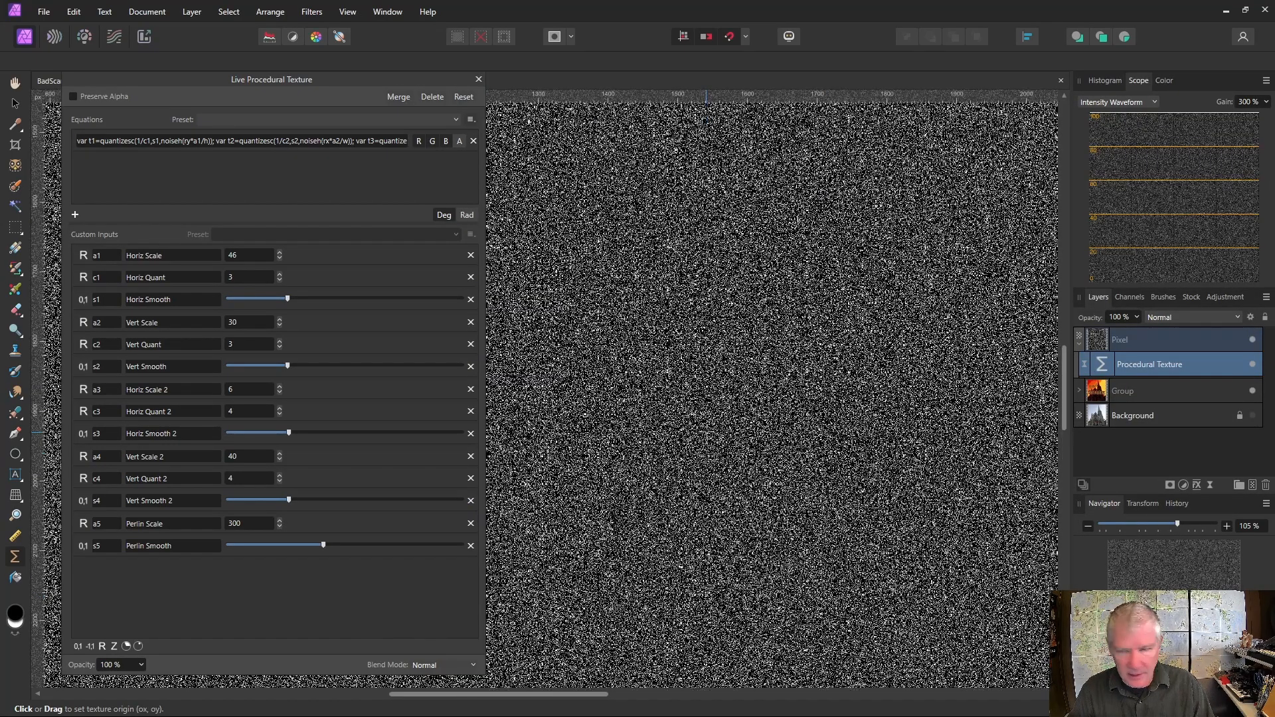
scroll(706, 432, up, 5)
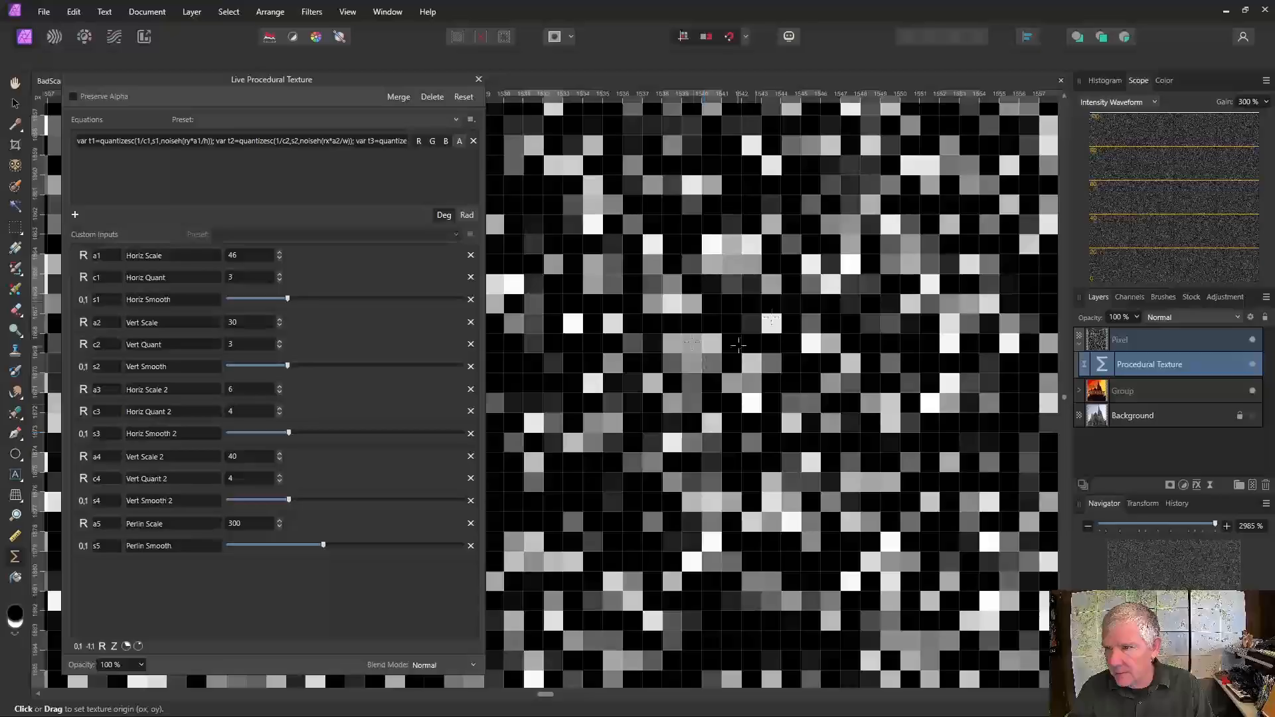
key(ctrl+0)
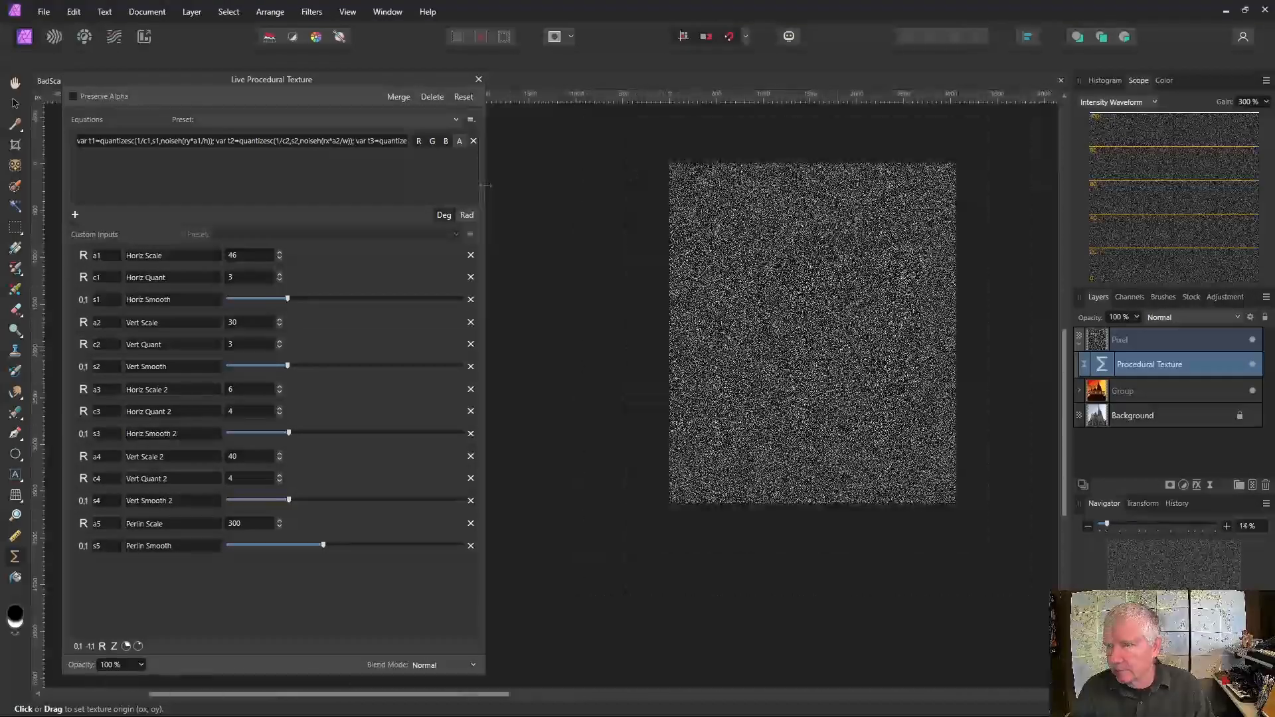
Step: End the equation with the weighted sum i1*t1+i2*t2+i3*t3+i4*t4+i5*t5+i6*t6
drag(486, 186, 1239, 186)
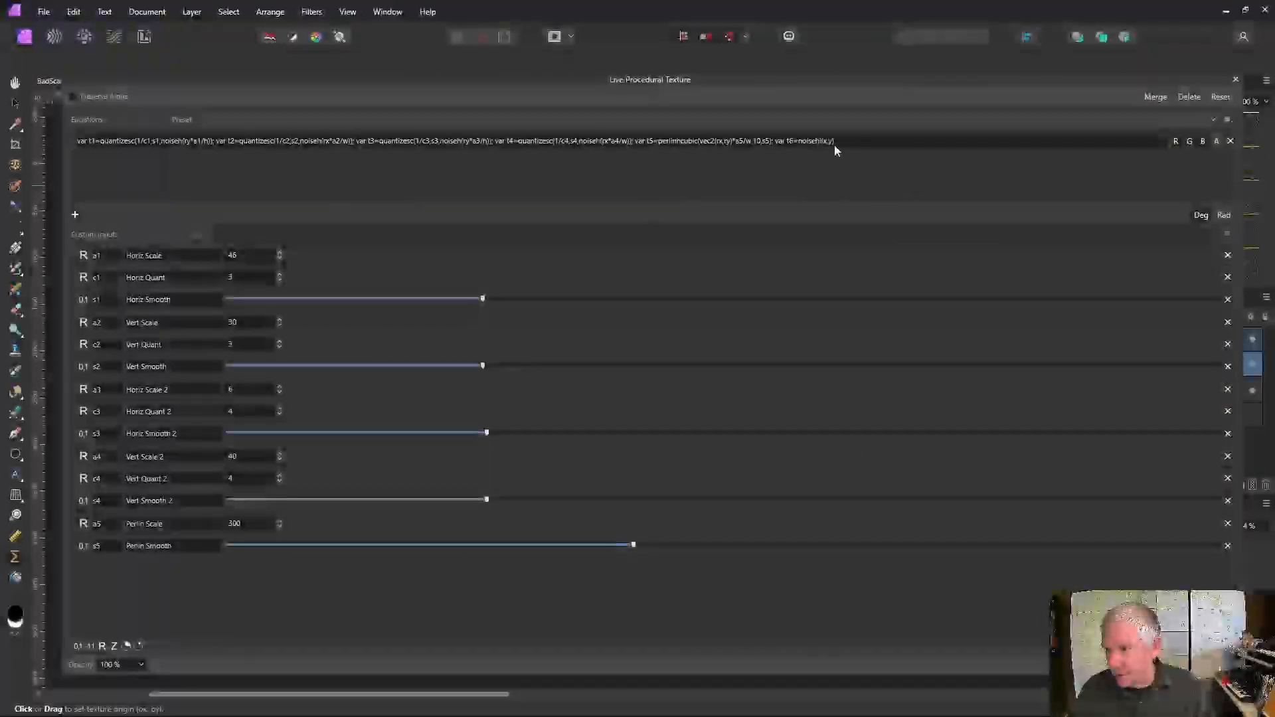
click(835, 143)
key(End)
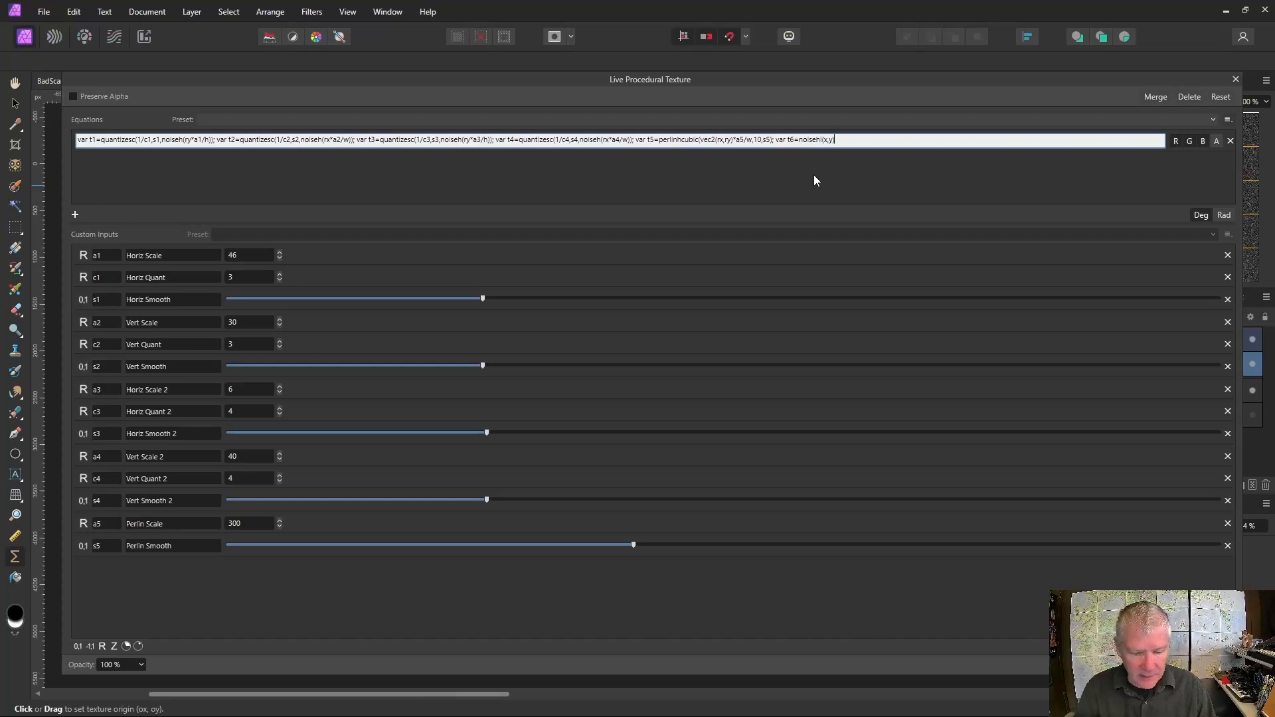
text(; var t6=noisehi(x,y)
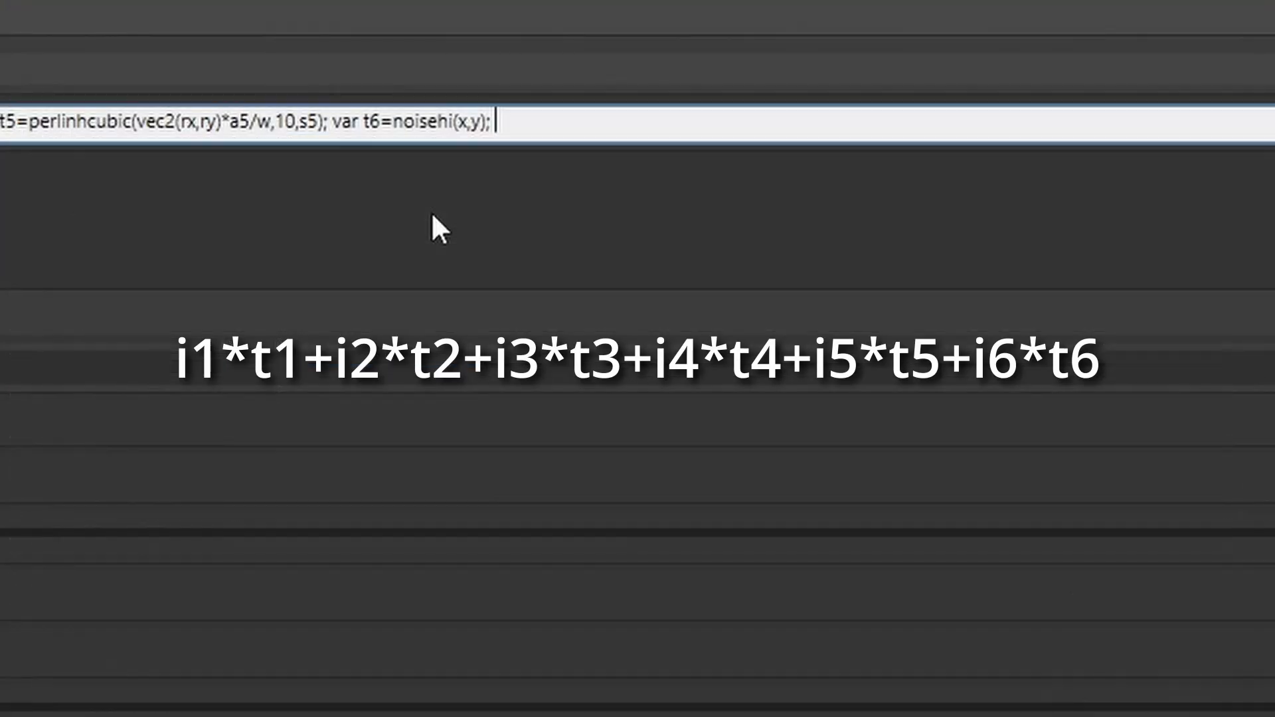
text(i1*t1+i2*t2)
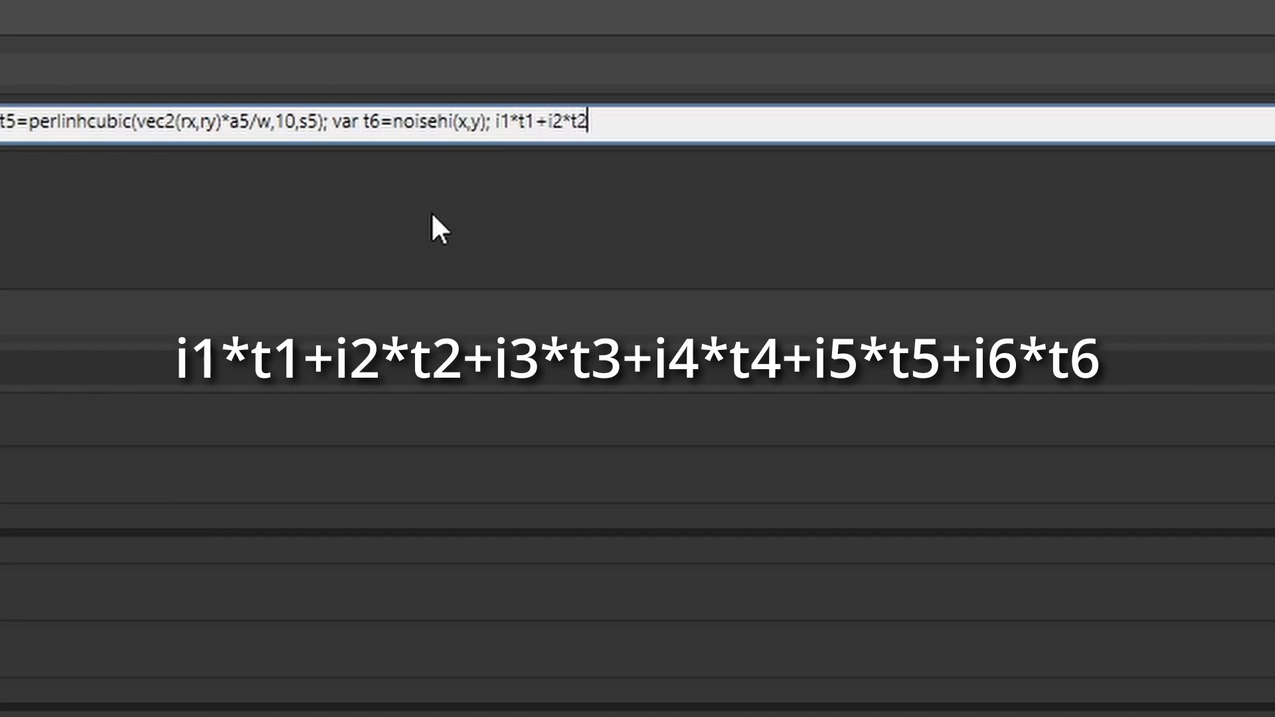
text(+i3*t3+i4*t4)
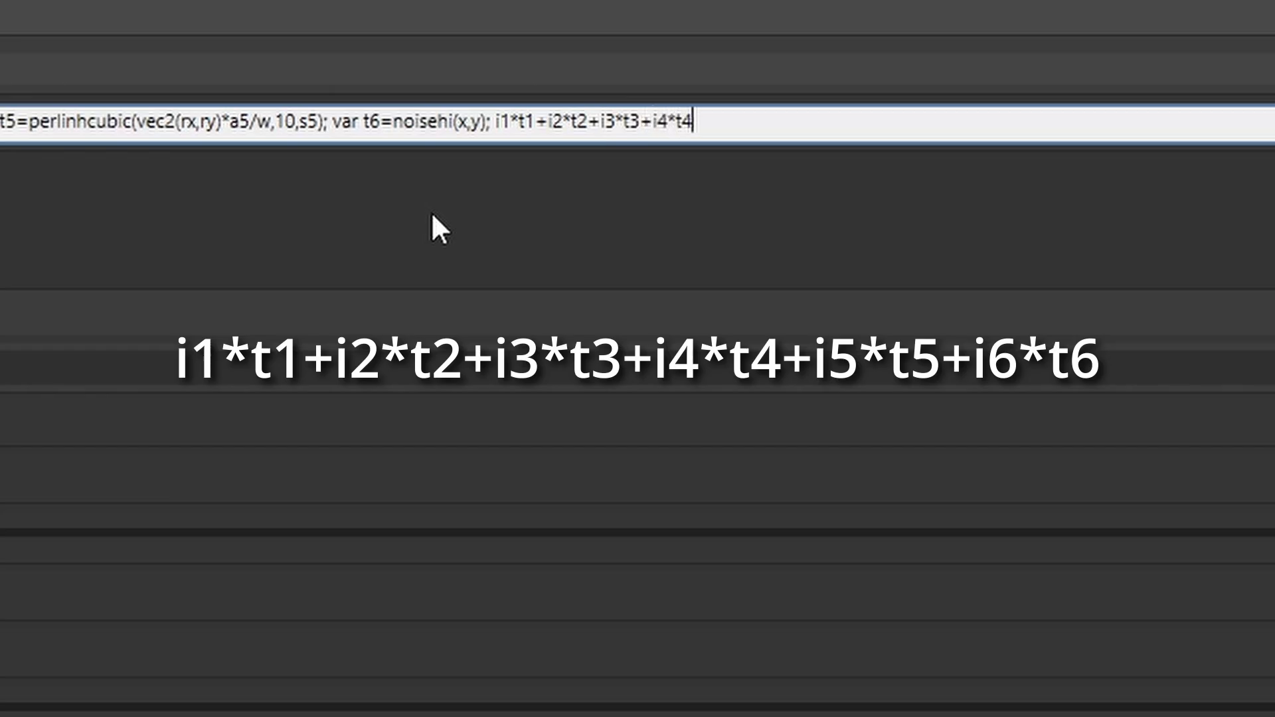
text(+i5*t5+i6*)
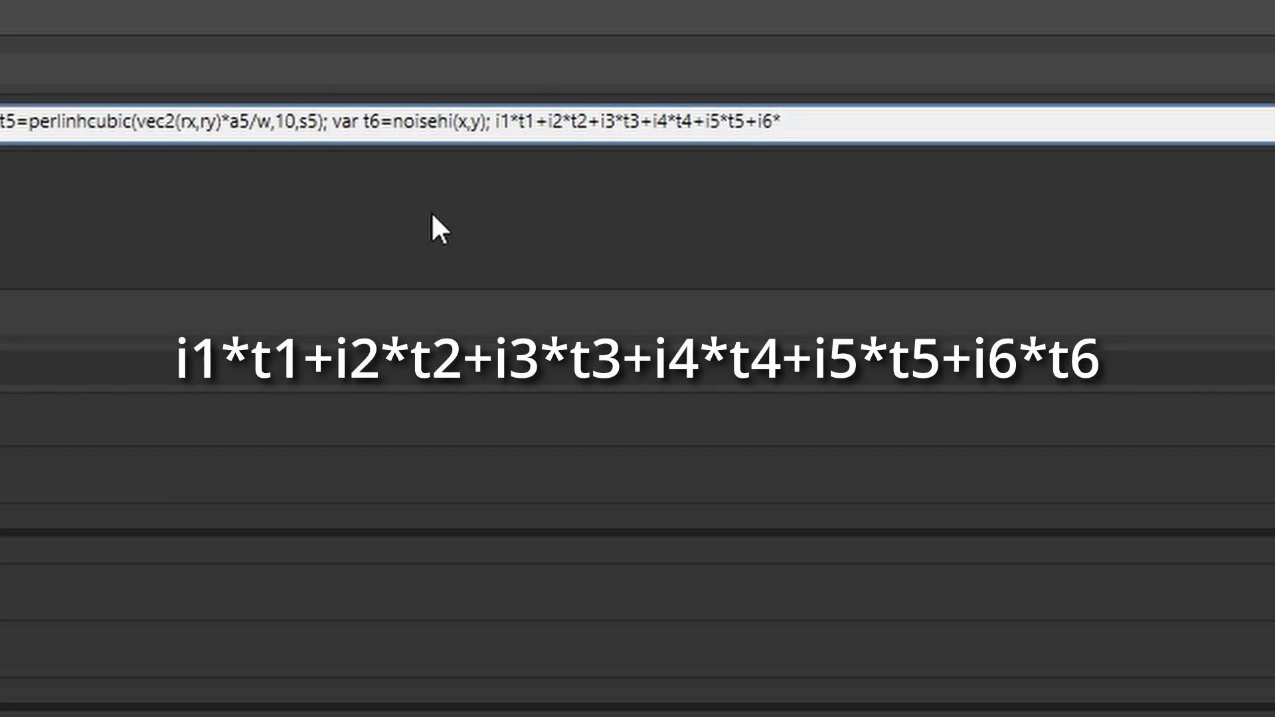
text(t6)
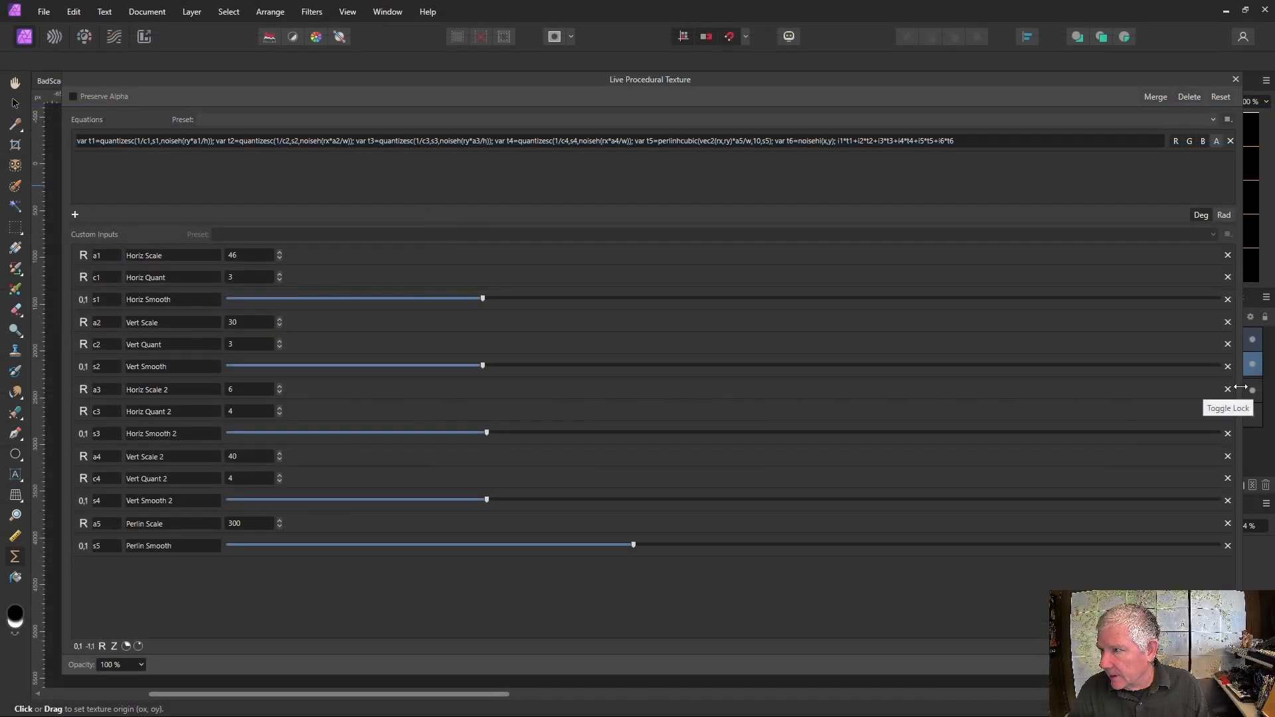
drag(1243, 389, 478, 401)
Step: Enlarge the custom inputs area and add six 0 to 1 range inputs and one -1 to 1 range input
drag(311, 216, 311, 193)
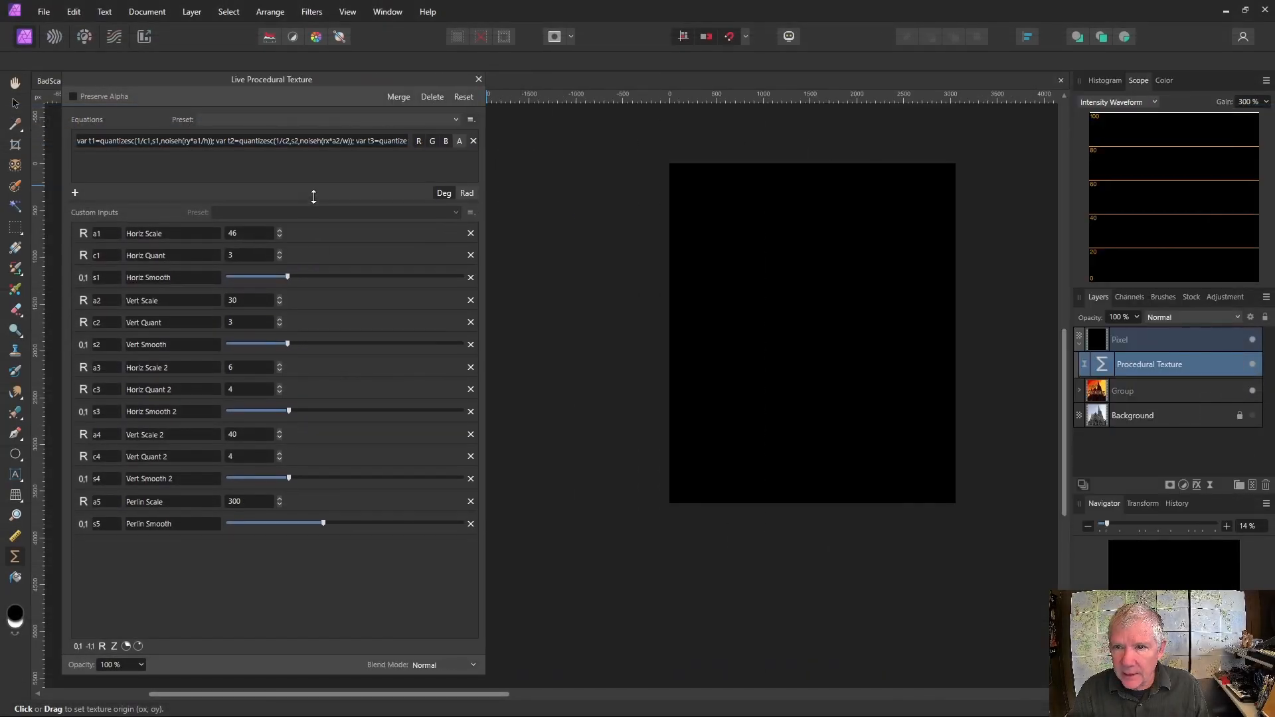
drag(311, 192, 309, 171)
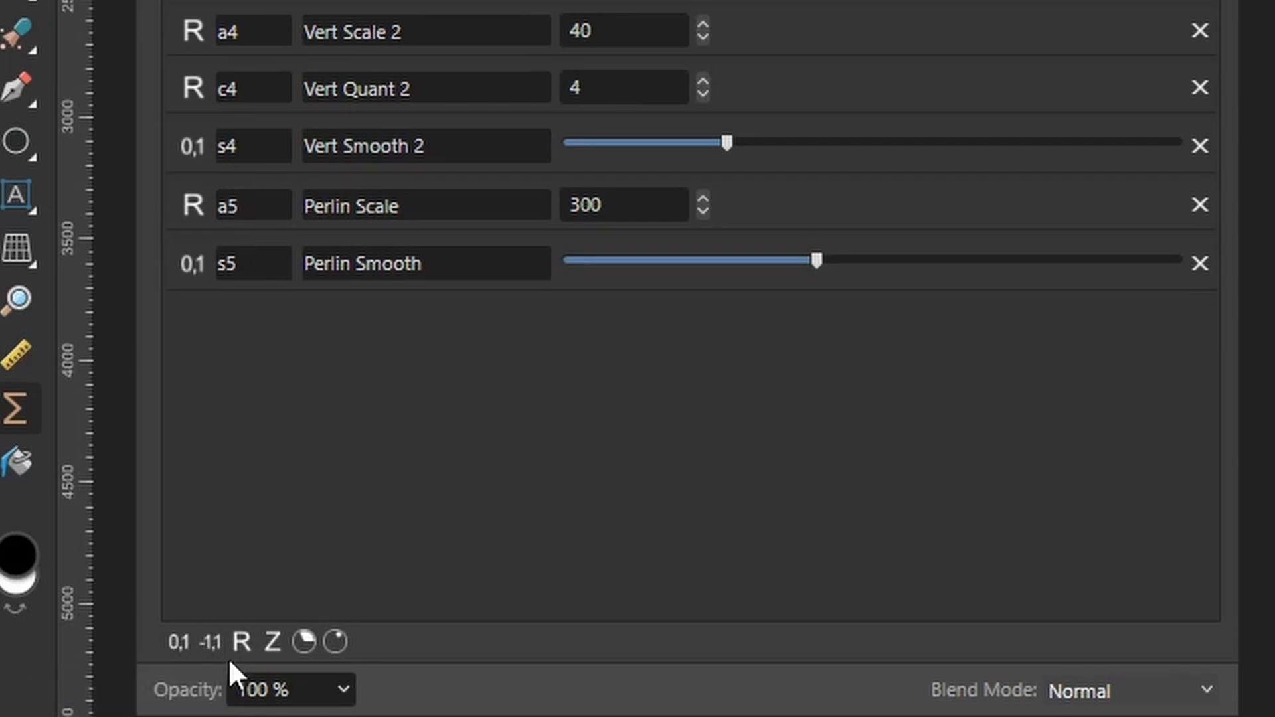
click(177, 639)
click(176, 640)
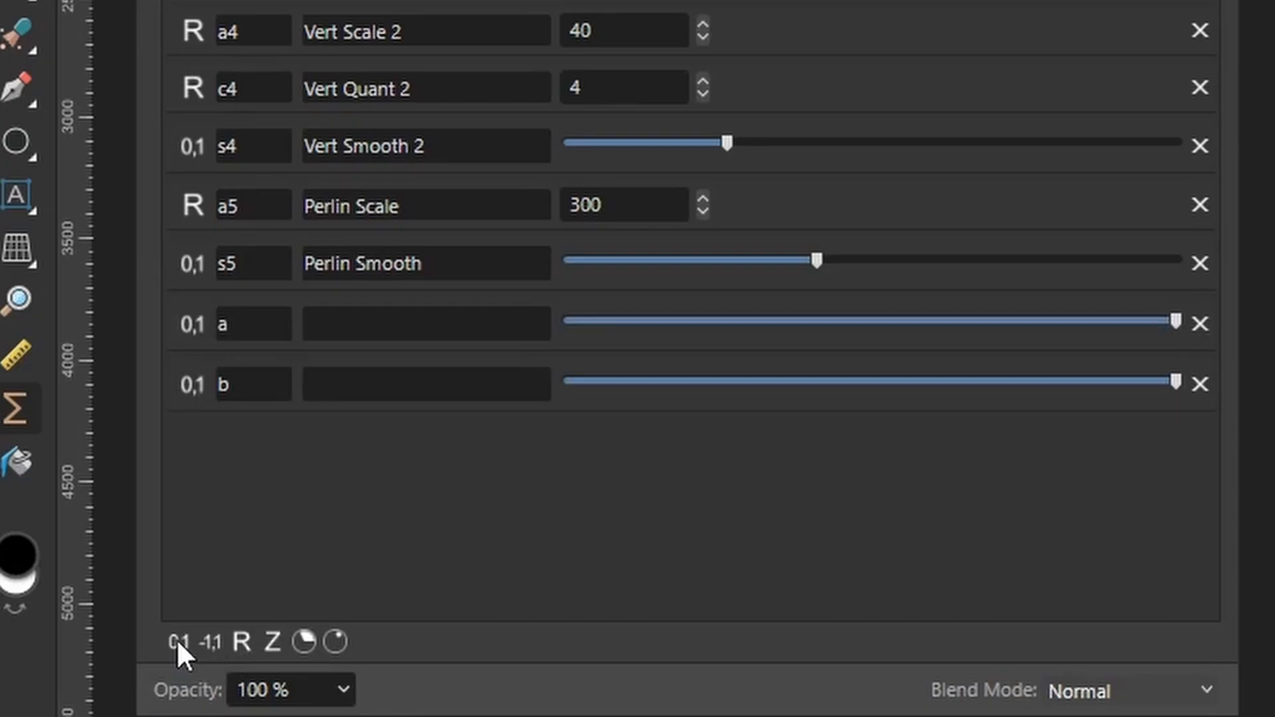
click(176, 640)
click(177, 639)
click(177, 639)
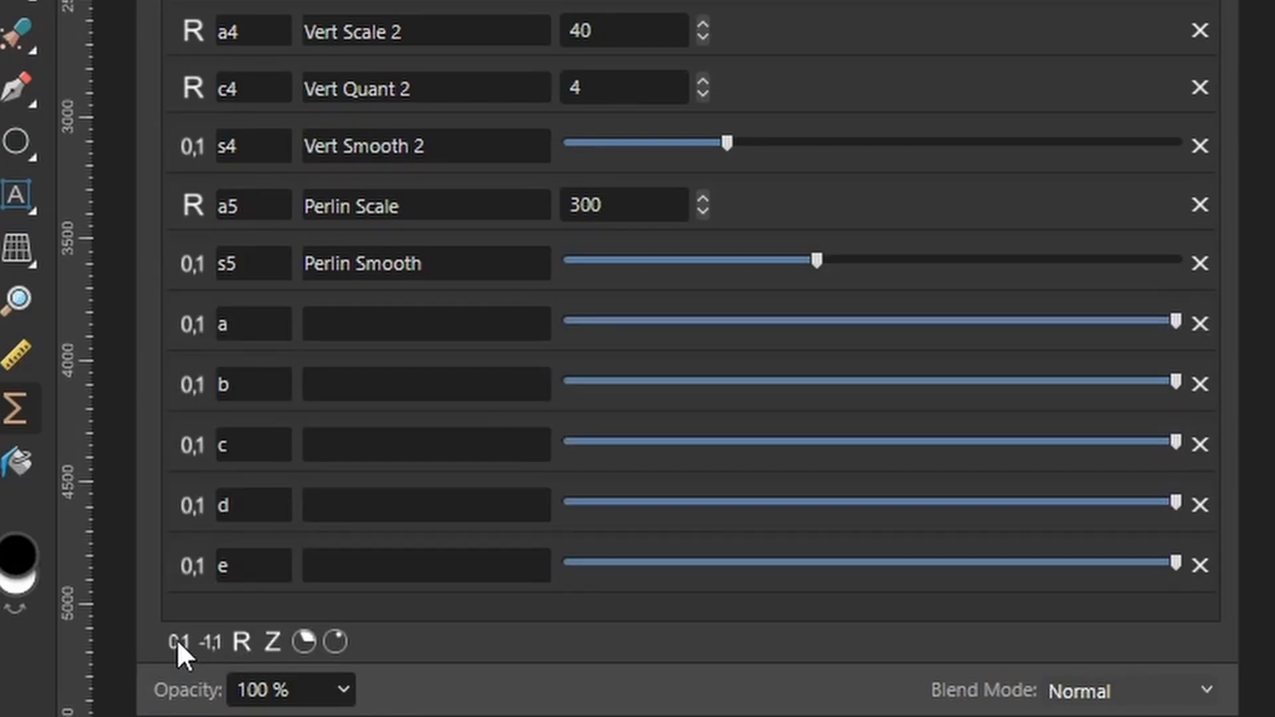
click(178, 639)
click(211, 641)
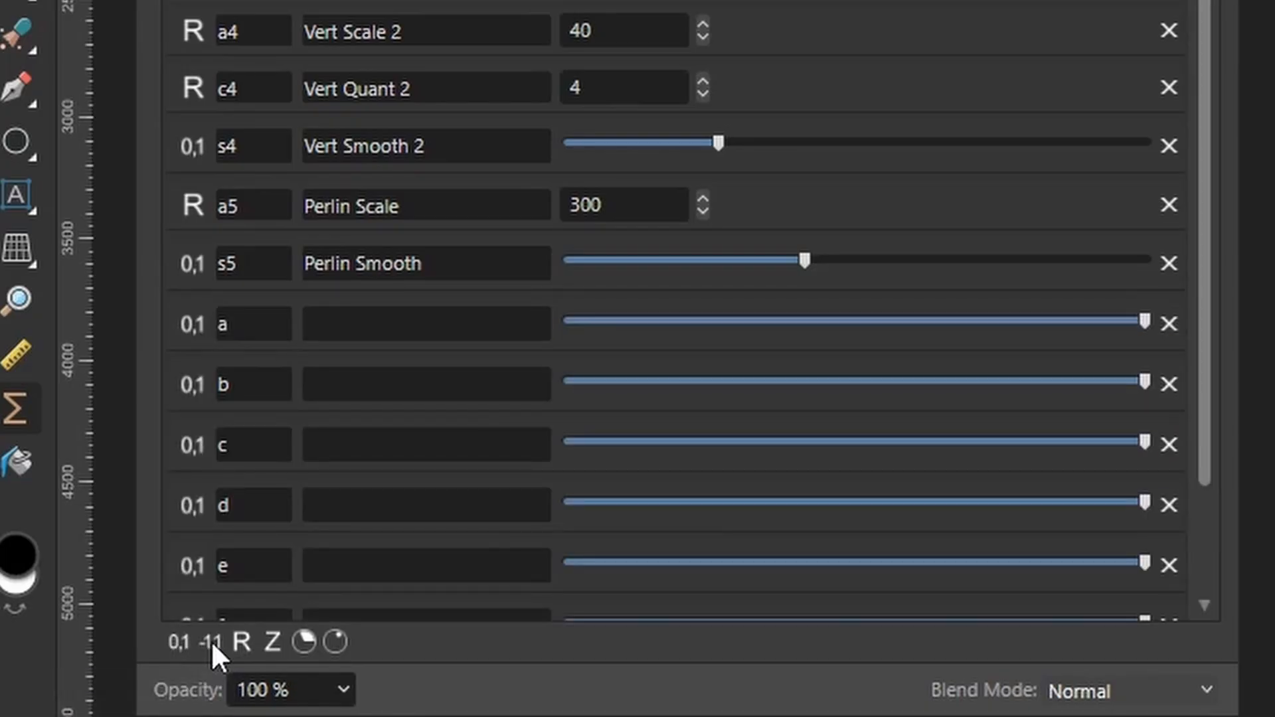
Step: Rename the new custom inputs a, b and c as i1, i2 and i3
double_click(219, 323)
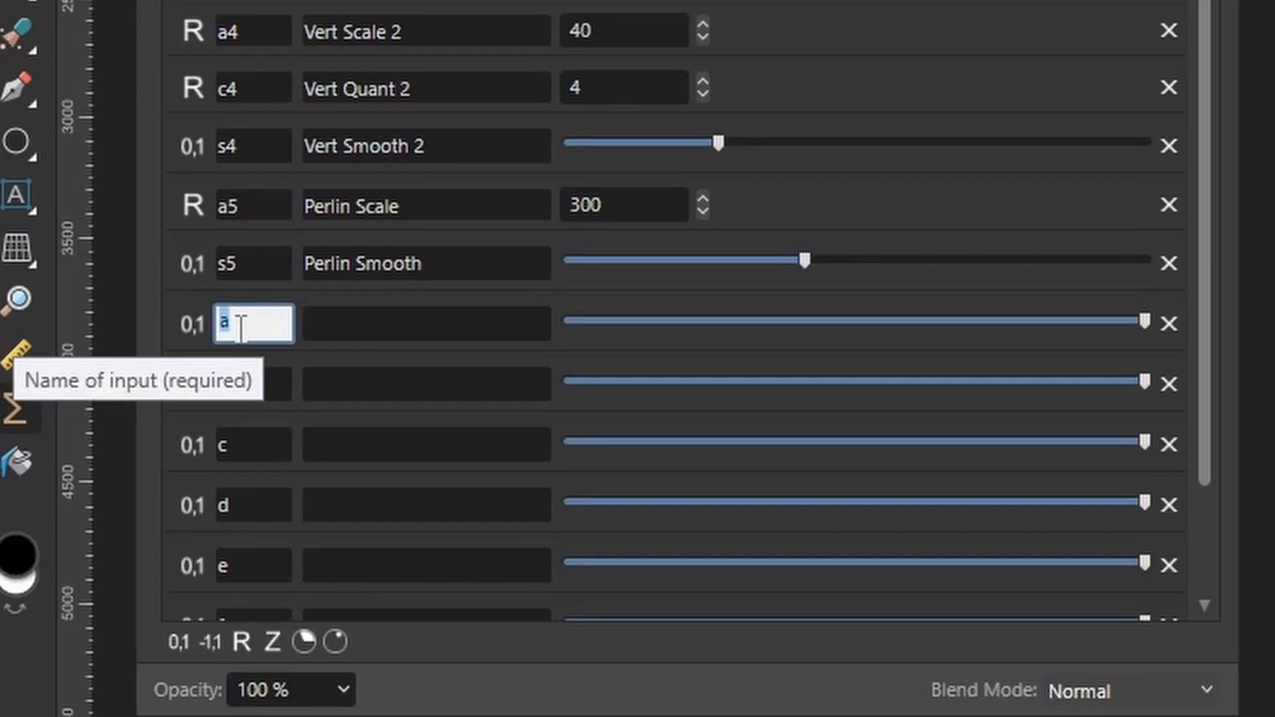
text(i1)
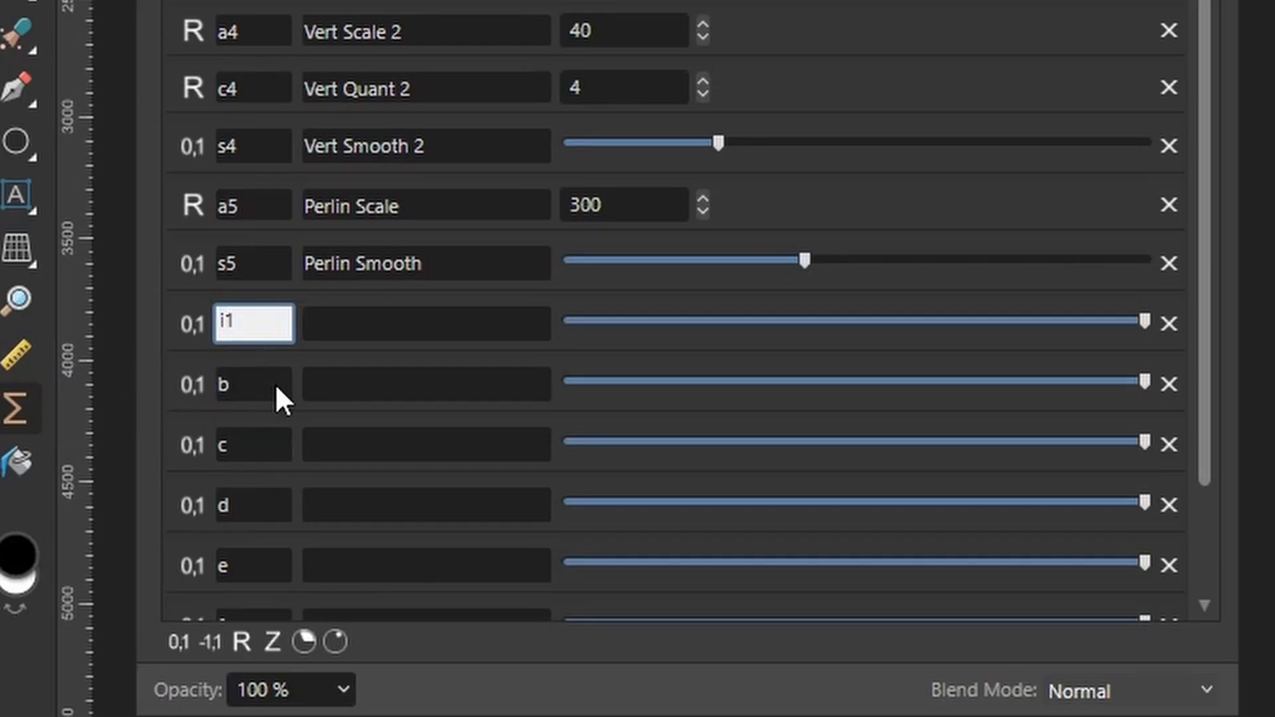
double_click(275, 384)
key(BackSpace)
text(i2)
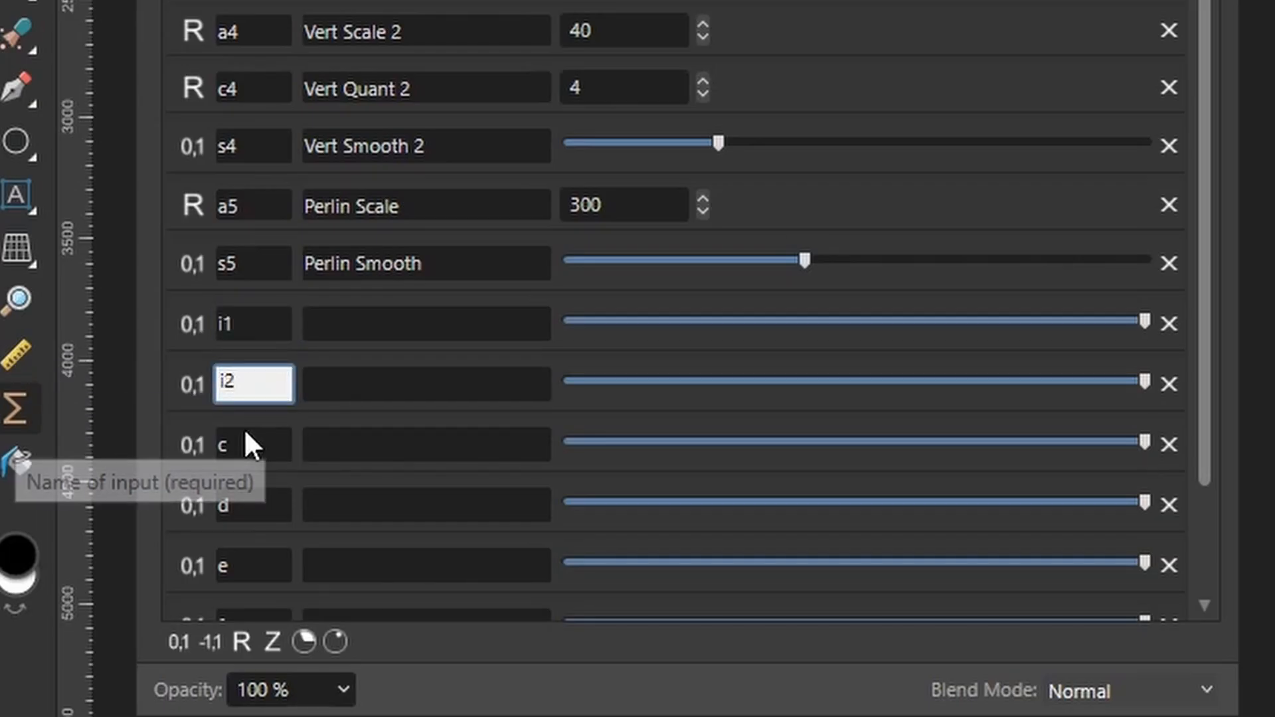
click(251, 440)
double_click(255, 438)
key(BackSpace)
text(i3)
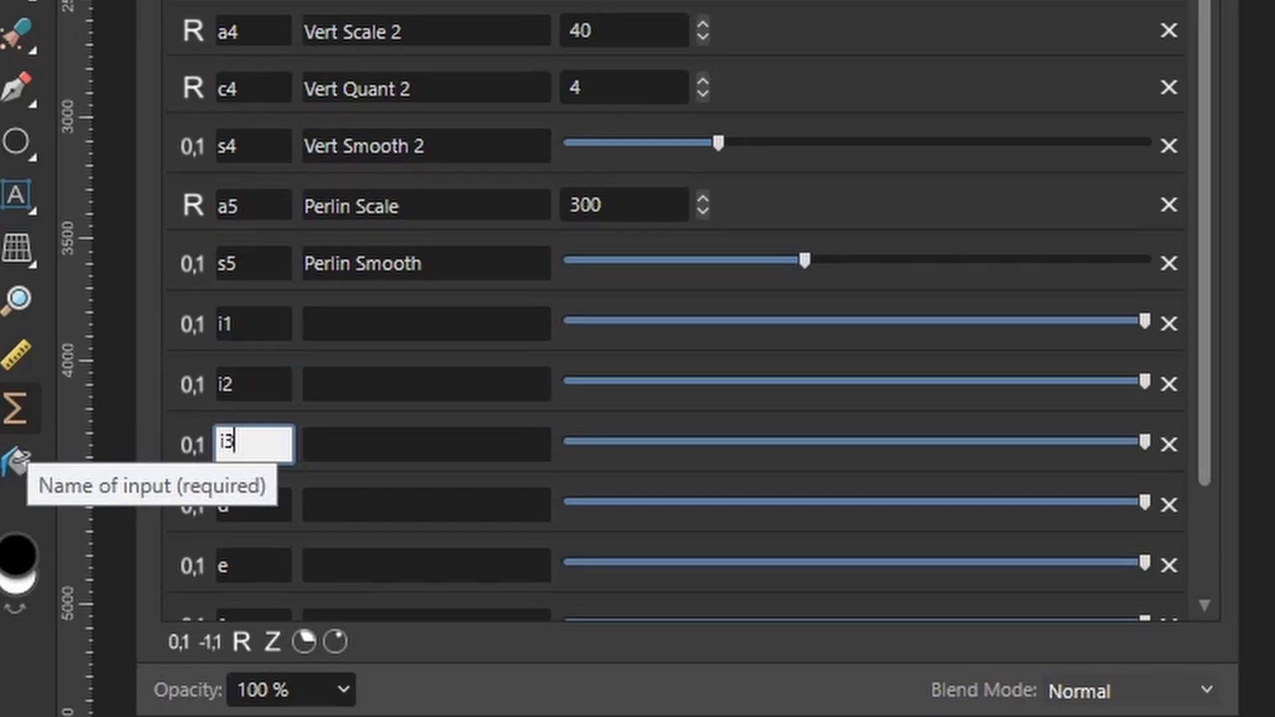
Step: Rename the new custom inputs d, e and f as i4, i5 and i6
double_click(259, 505)
key(BackSpace)
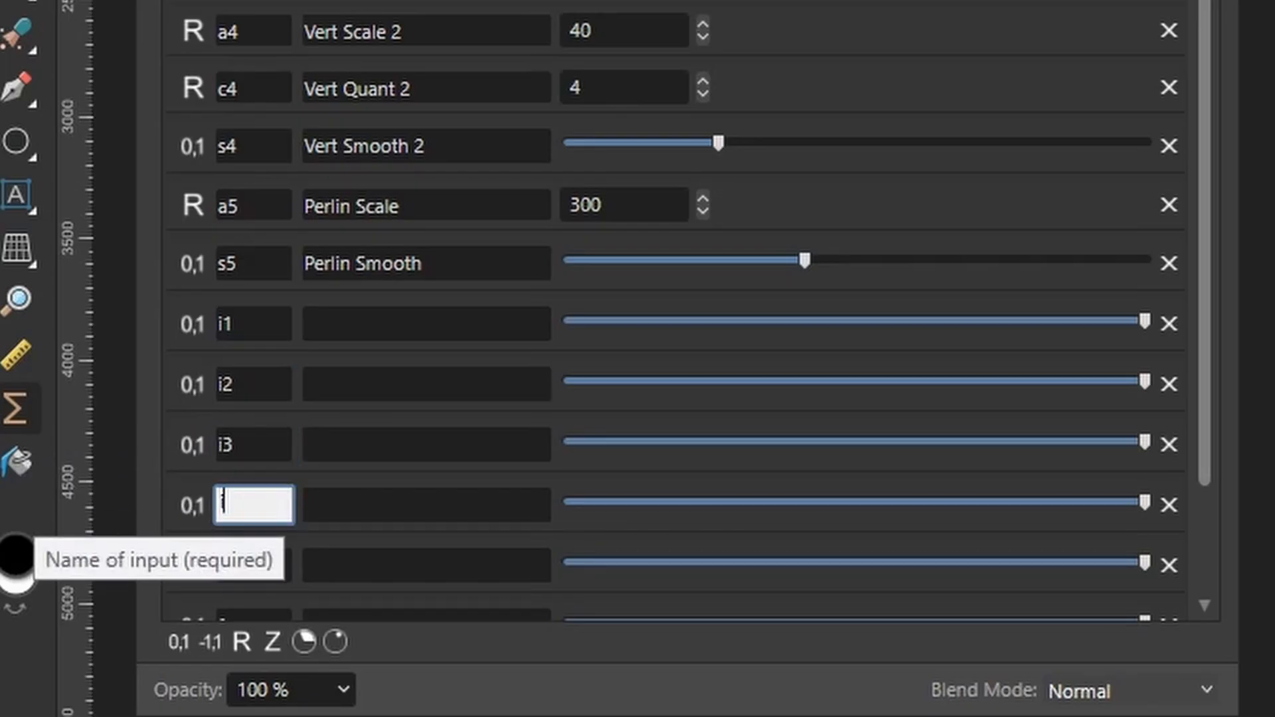
text(i4)
click(249, 570)
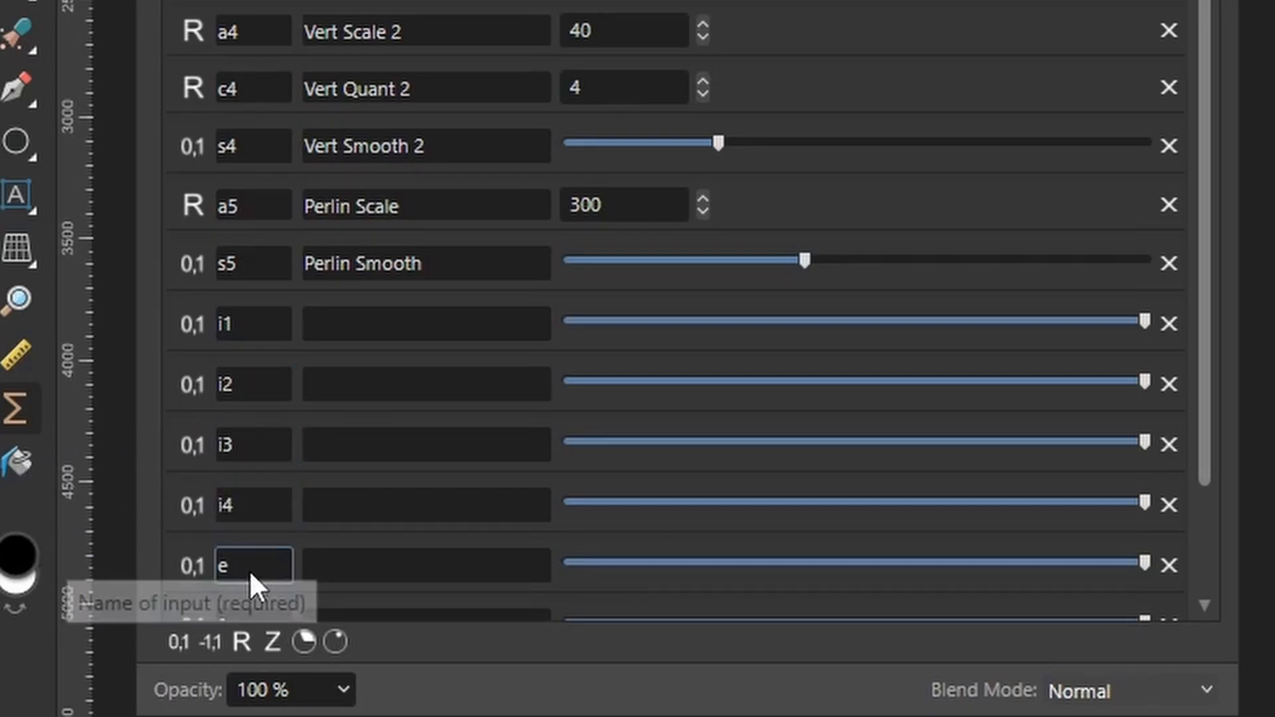
double_click(254, 565)
key(BackSpace)
text(i5)
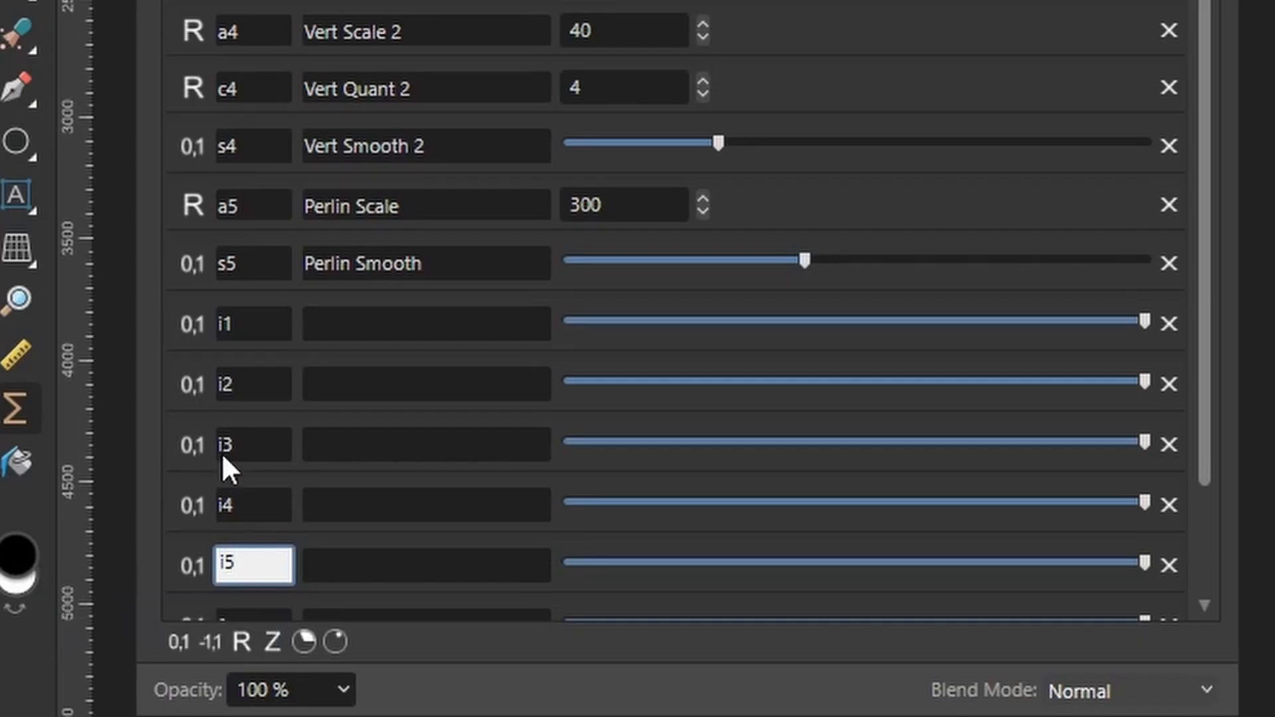
scroll(266, 507, down, 2)
double_click(255, 513)
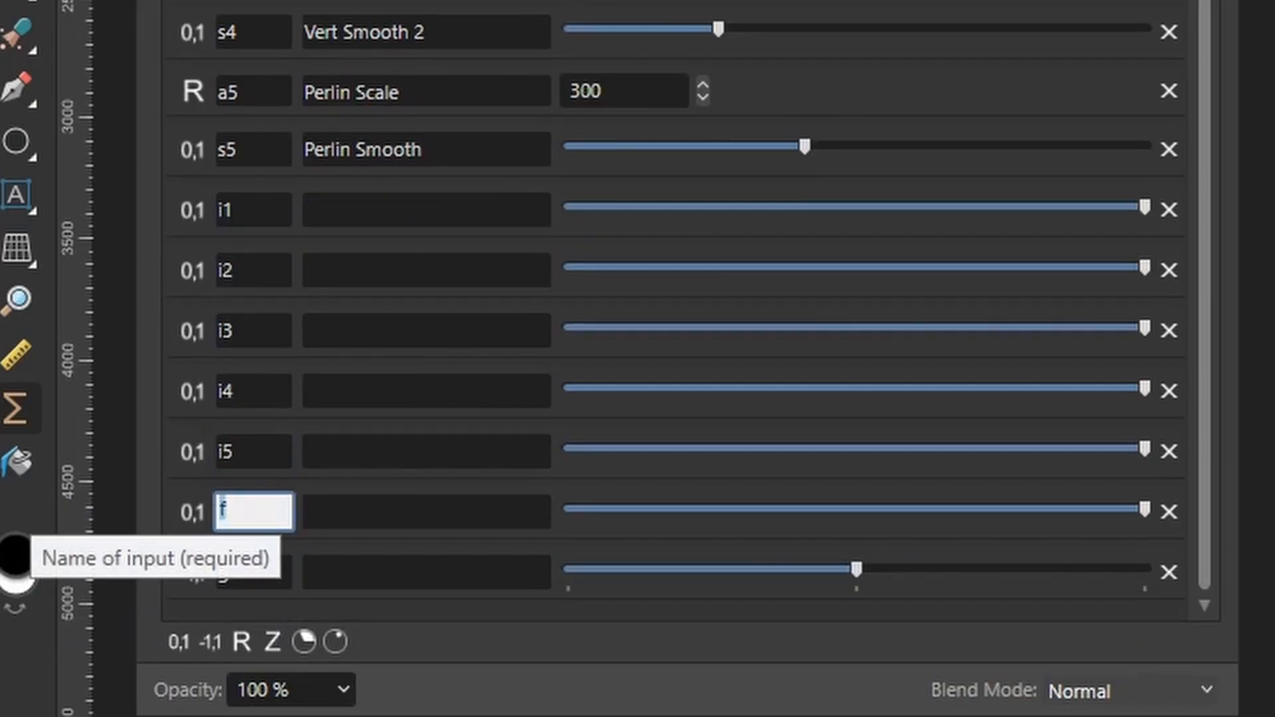
key(BackSpace)
text(i6)
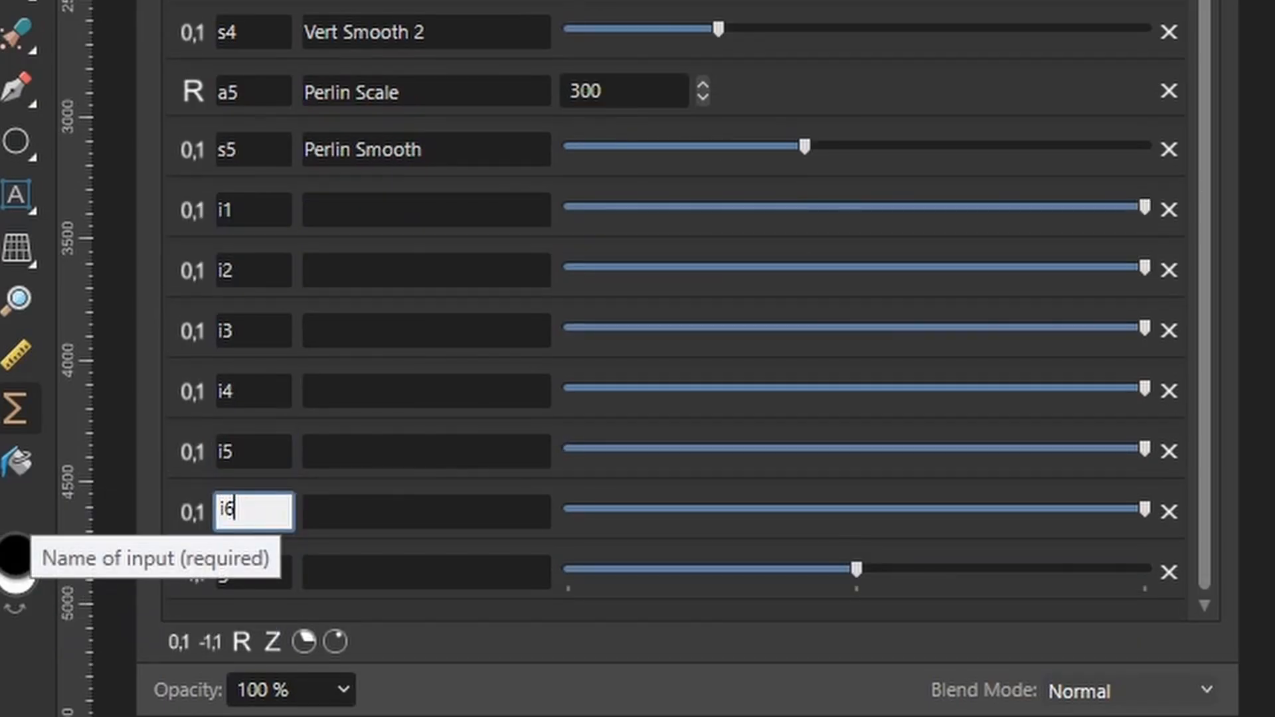
Step: Rename the -1 to 1 range input as of and add +of to the end of the equation's weighted sum
double_click(247, 584)
text(of)
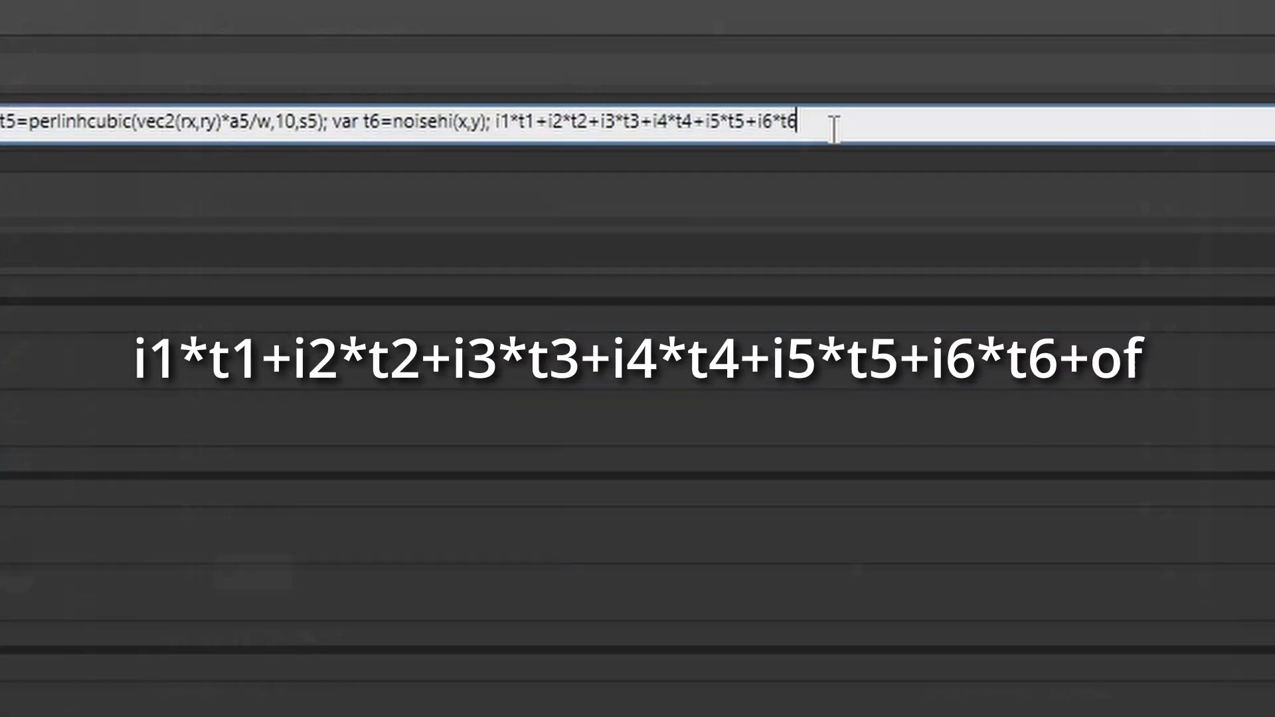
text(+of)
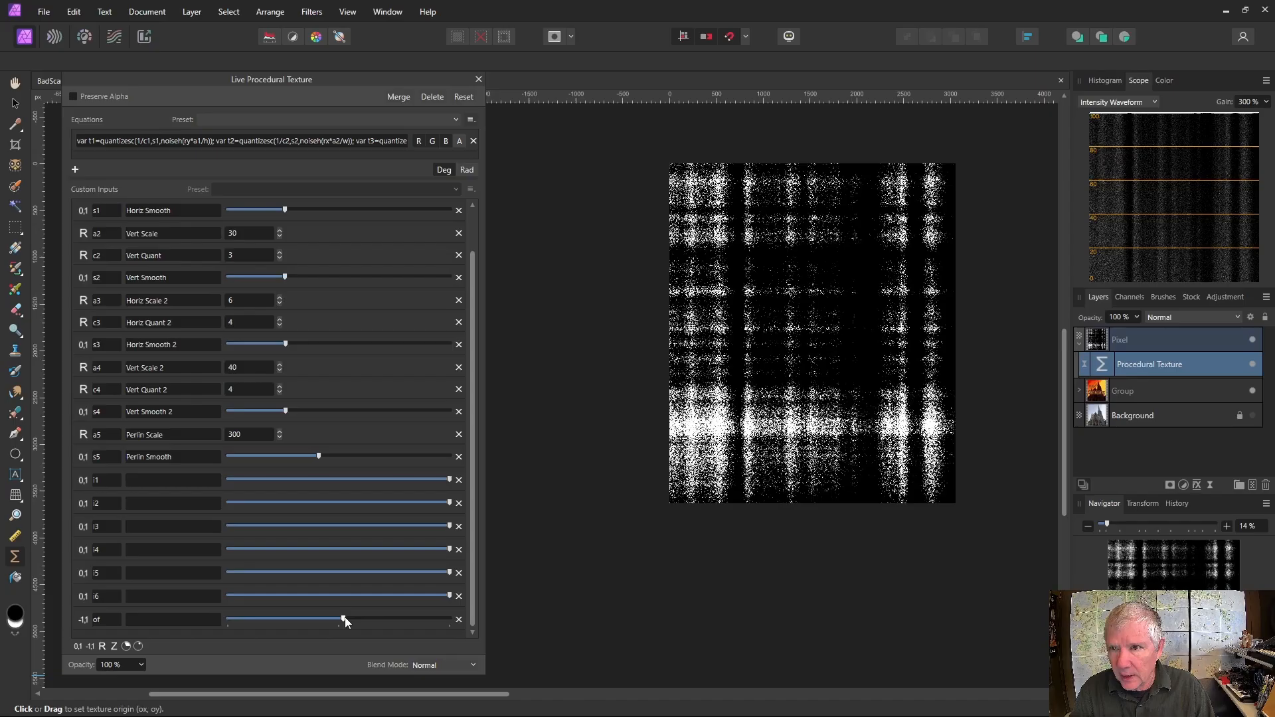
Step: Raise the of offset input to about halfway between its midpoint and maximum and inspect the brighter pattern up close
drag(341, 618, 392, 623)
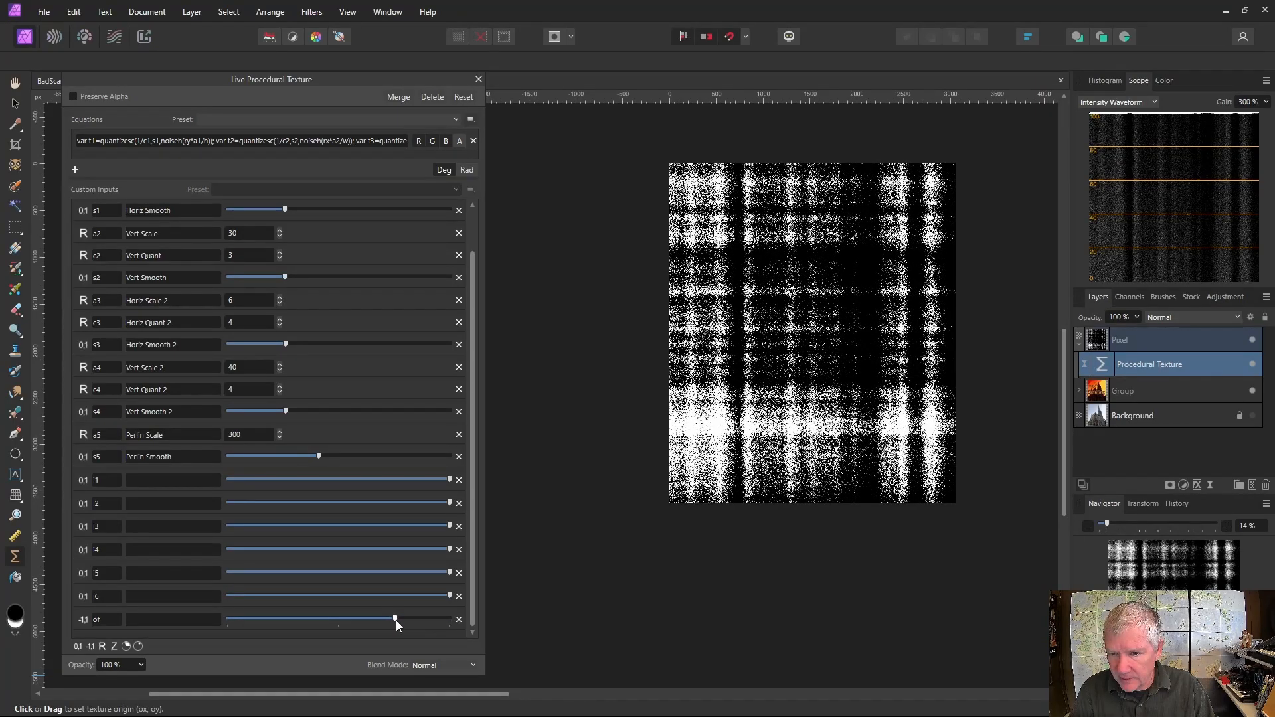
scroll(864, 294, up, 4)
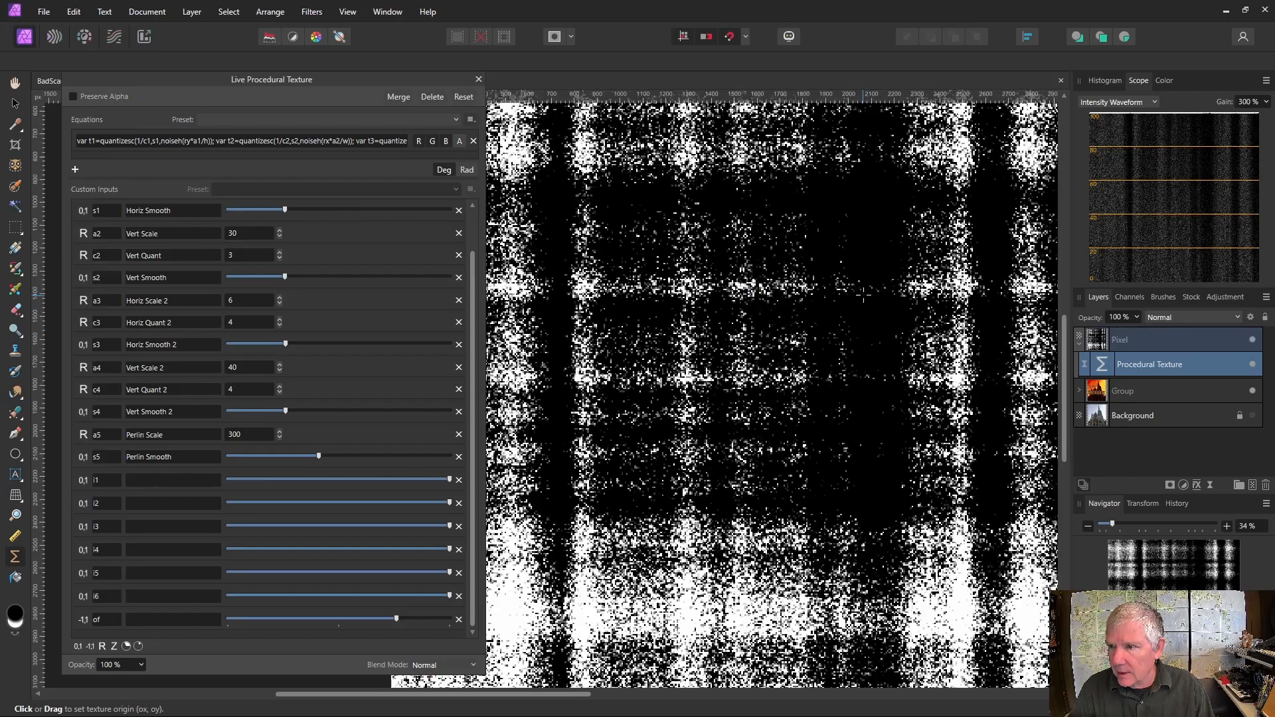
scroll(863, 294, down, 2)
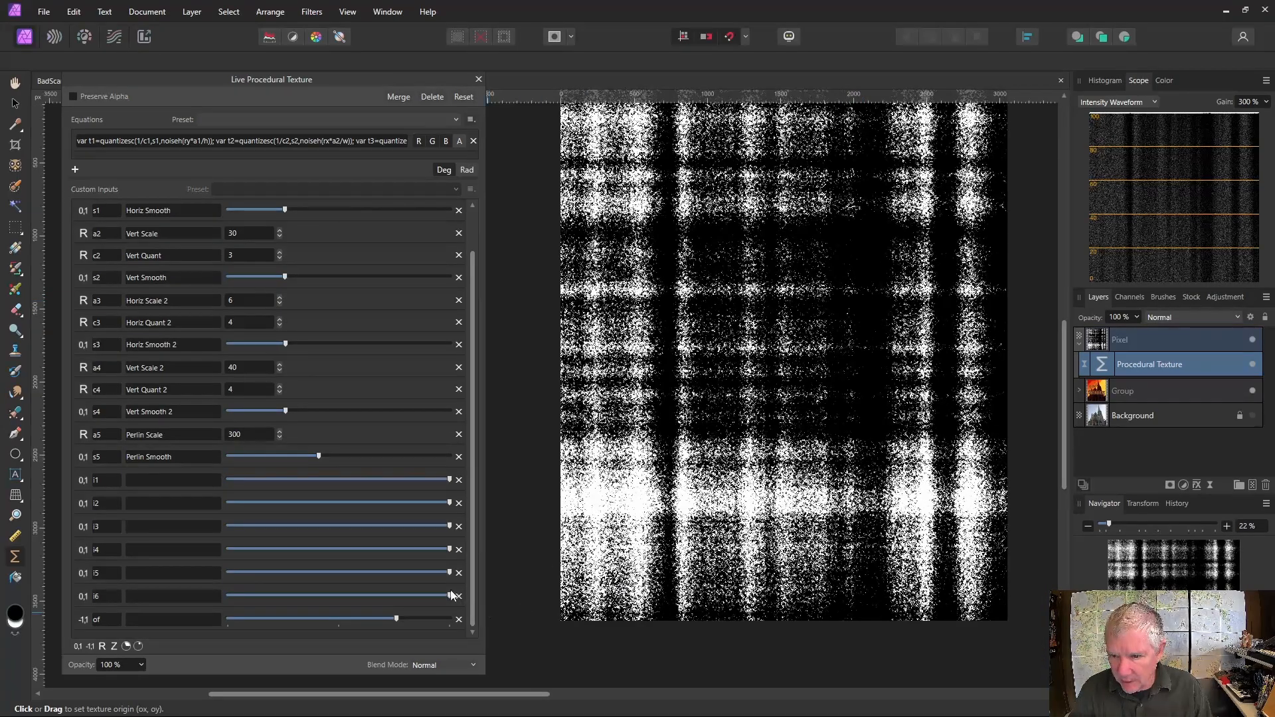
Step: Reduce all six intensity inputs, i6 through i1, to zero
drag(389, 599, 105, 607)
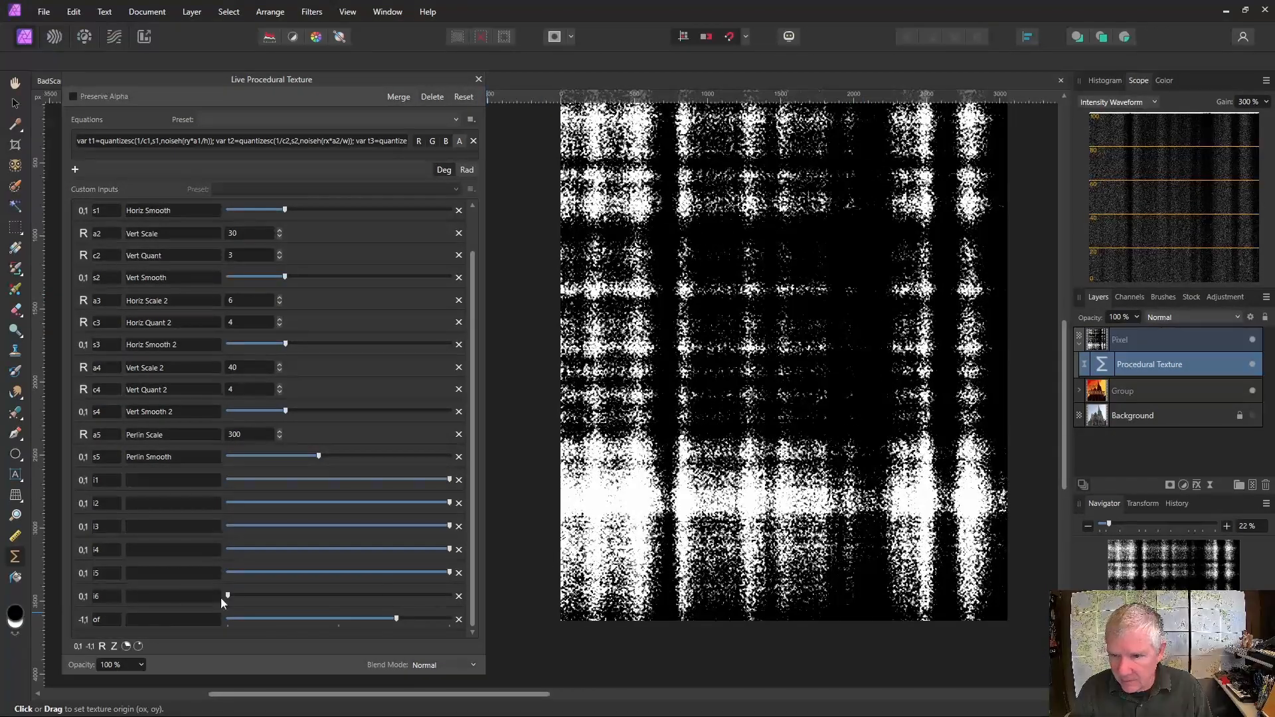
drag(447, 575, 57, 575)
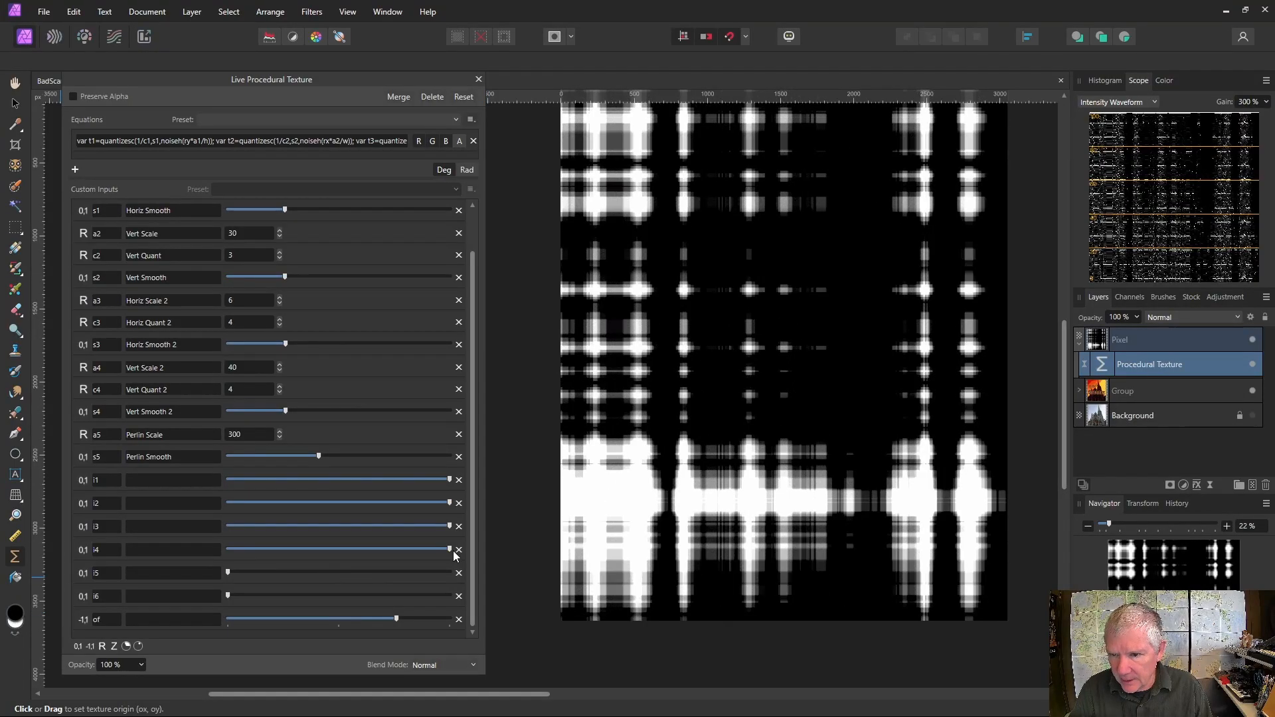
drag(450, 549, 228, 550)
drag(450, 526, 173, 548)
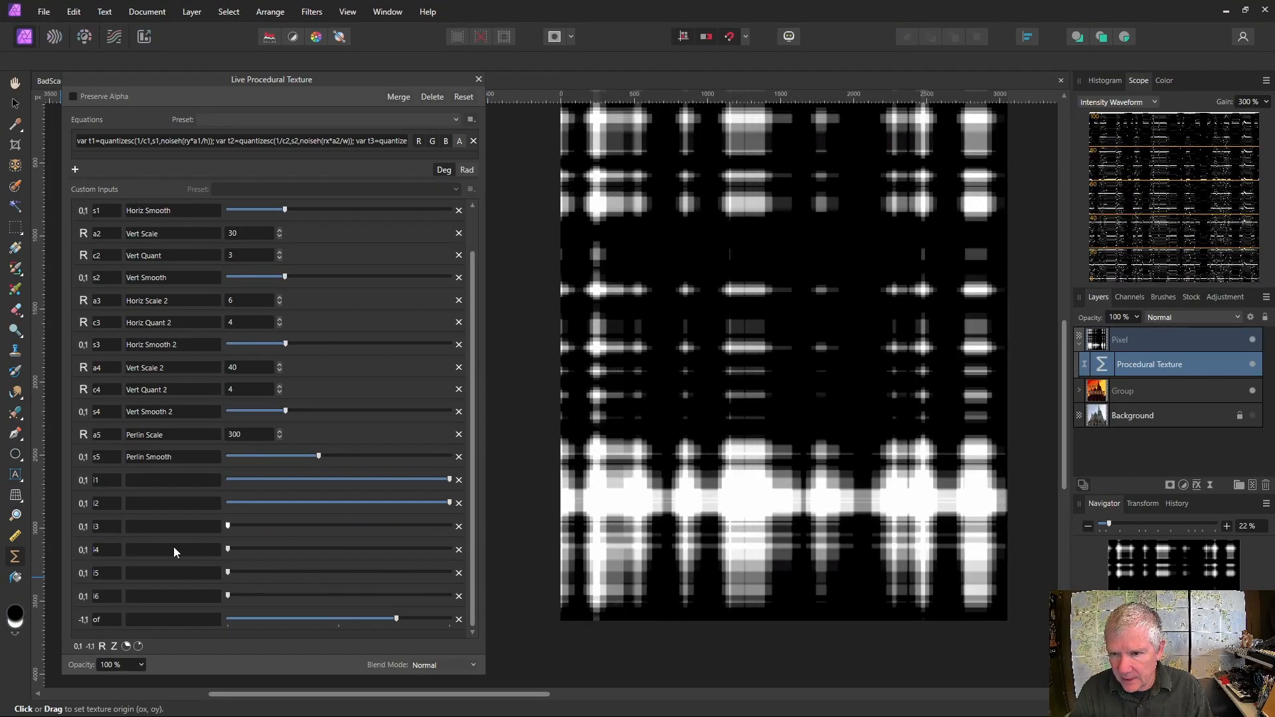
drag(455, 508, 296, 513)
drag(450, 482, 209, 490)
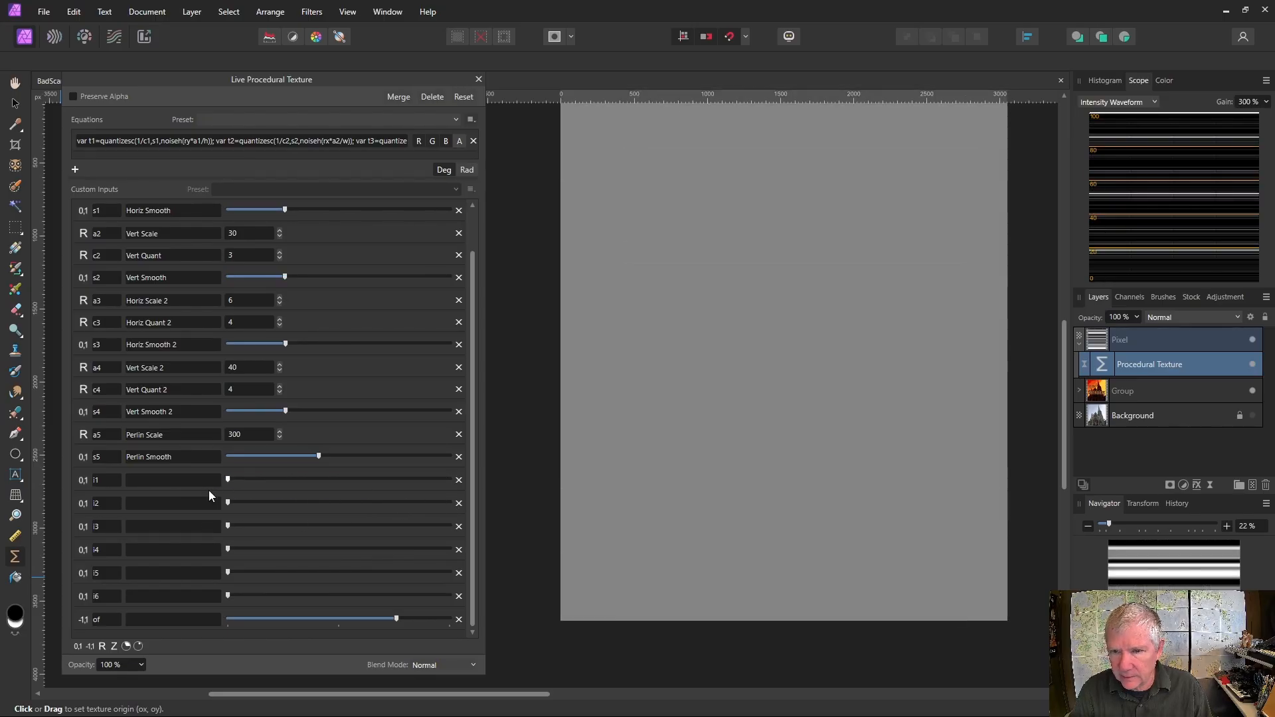
scroll(691, 473, up, 1)
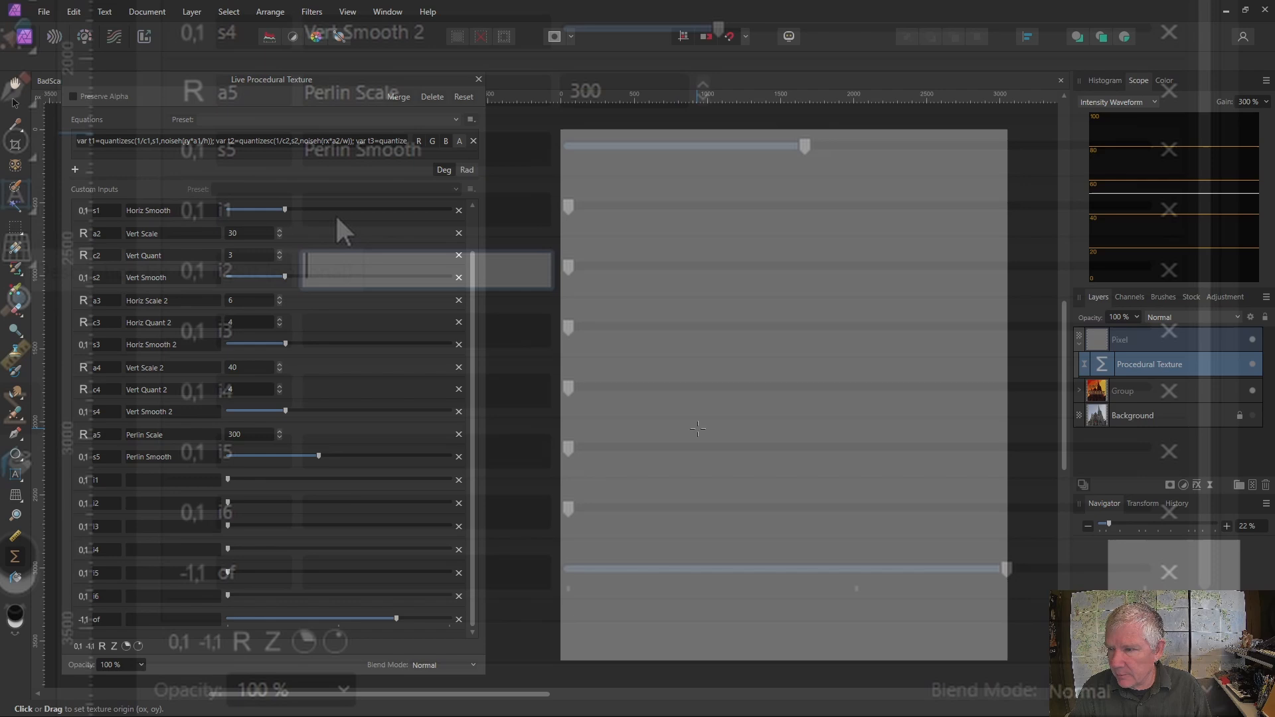
Step: Give inputs i1 and i2 the descriptions Horiz 1 and Vert 1
click(140, 480)
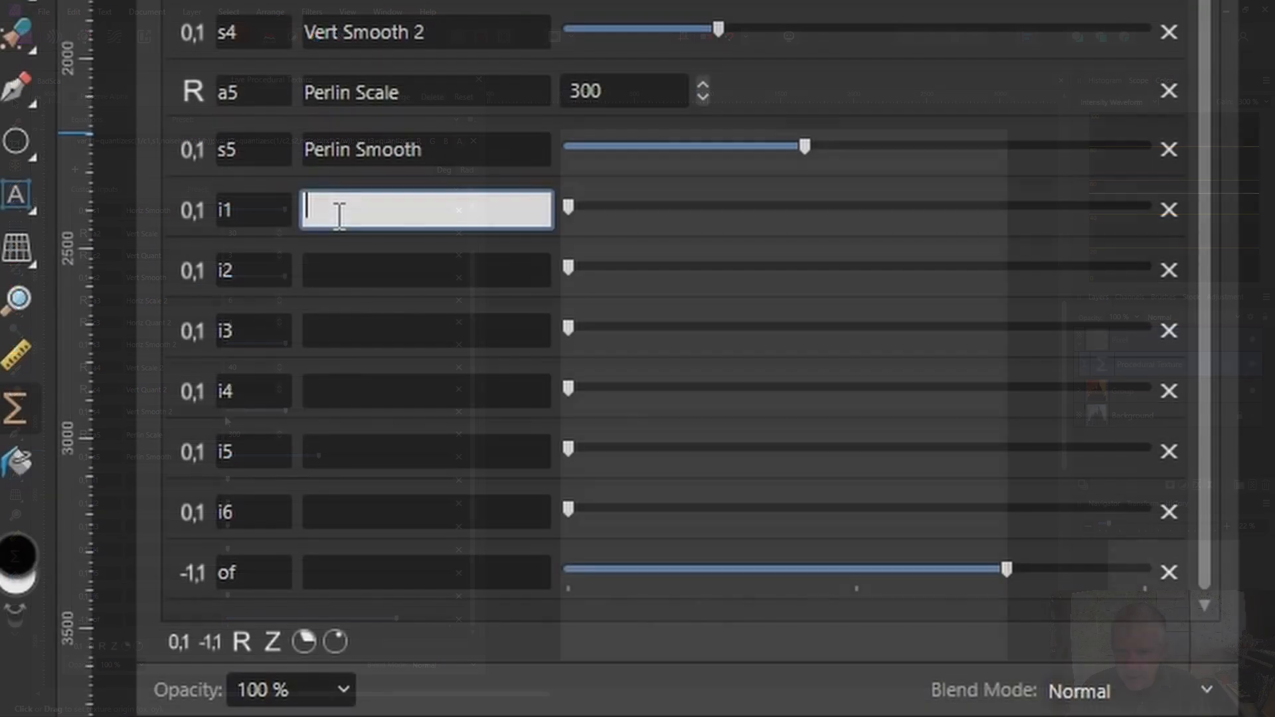
text(H)
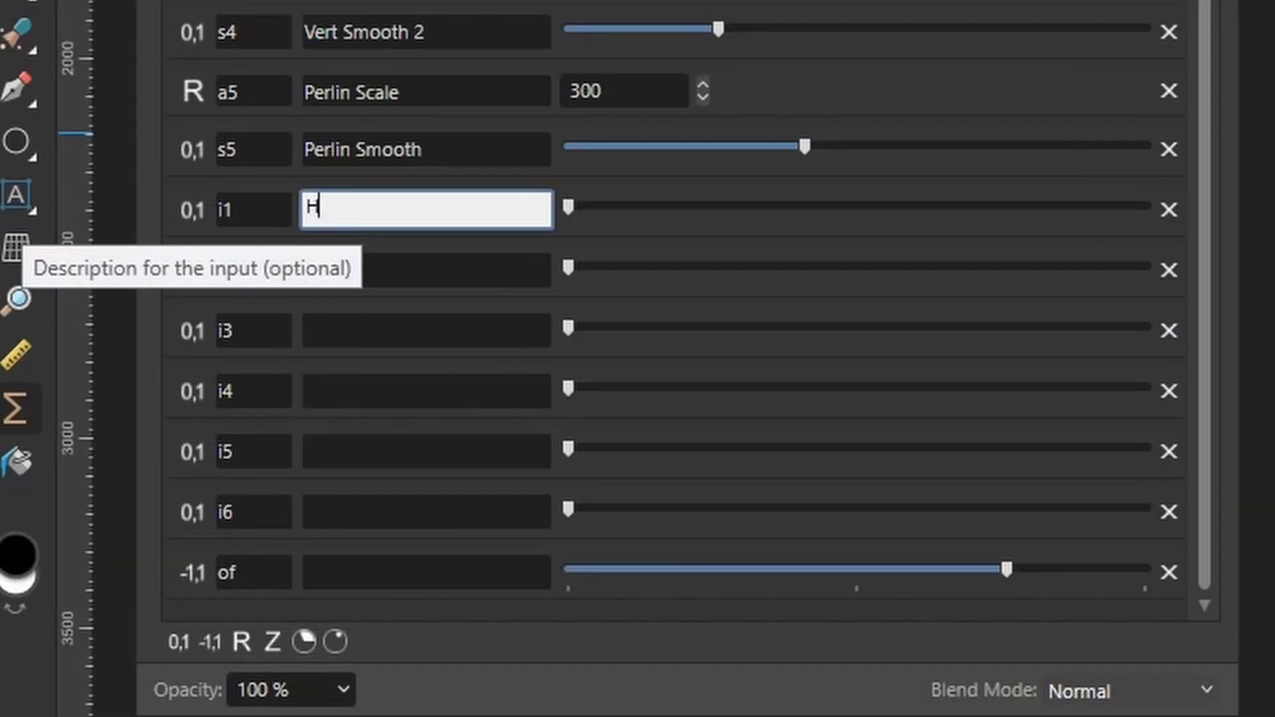
text(oria)
key(BackSpace)
key(BackSpace)
text(iz 1)
click(416, 273)
text(Ver)
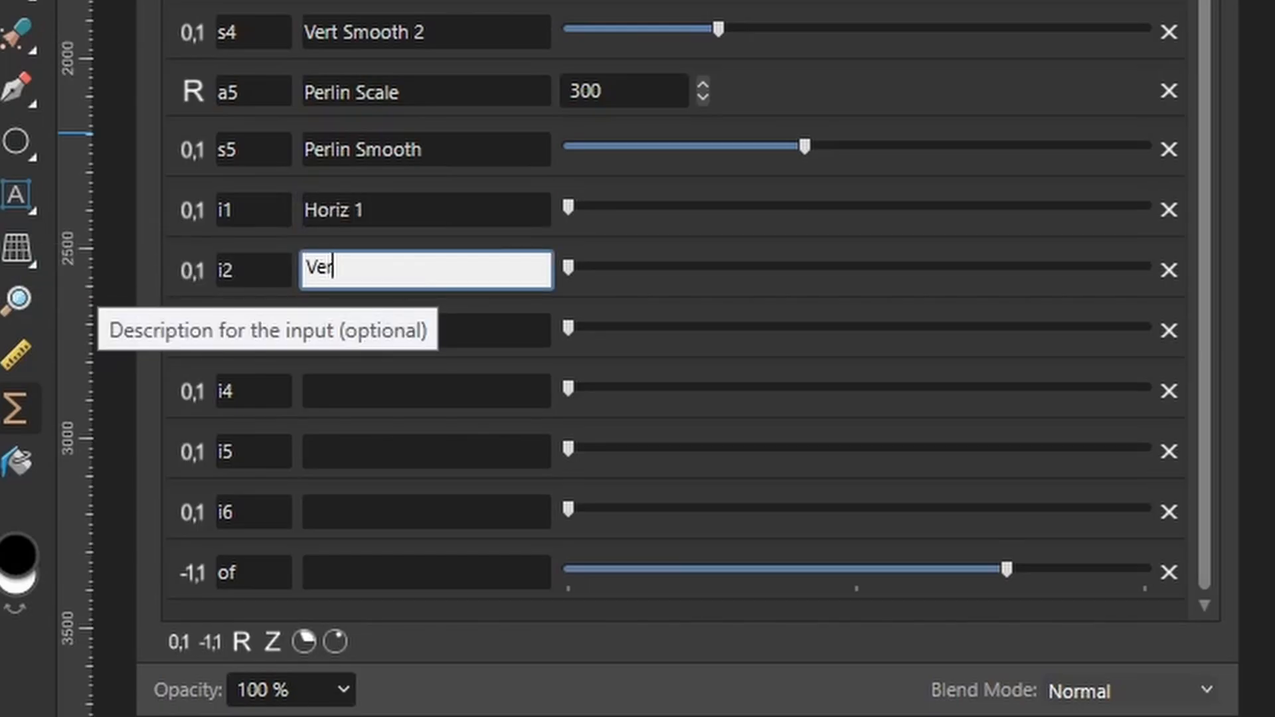
text(t 1)
Step: Give inputs i3 and i4 the descriptions Horiz 2 and Vert 2
click(406, 329)
text(Hoiz)
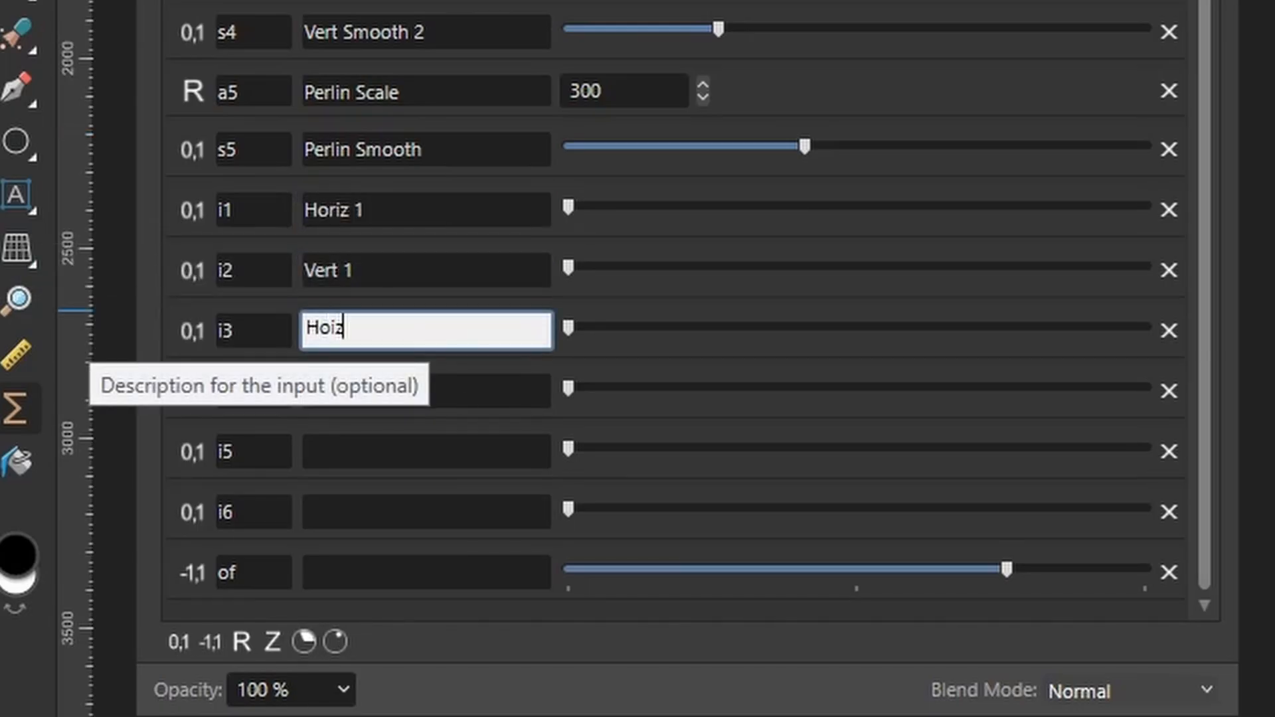
key(BackSpace)
text(riz 2)
click(476, 389)
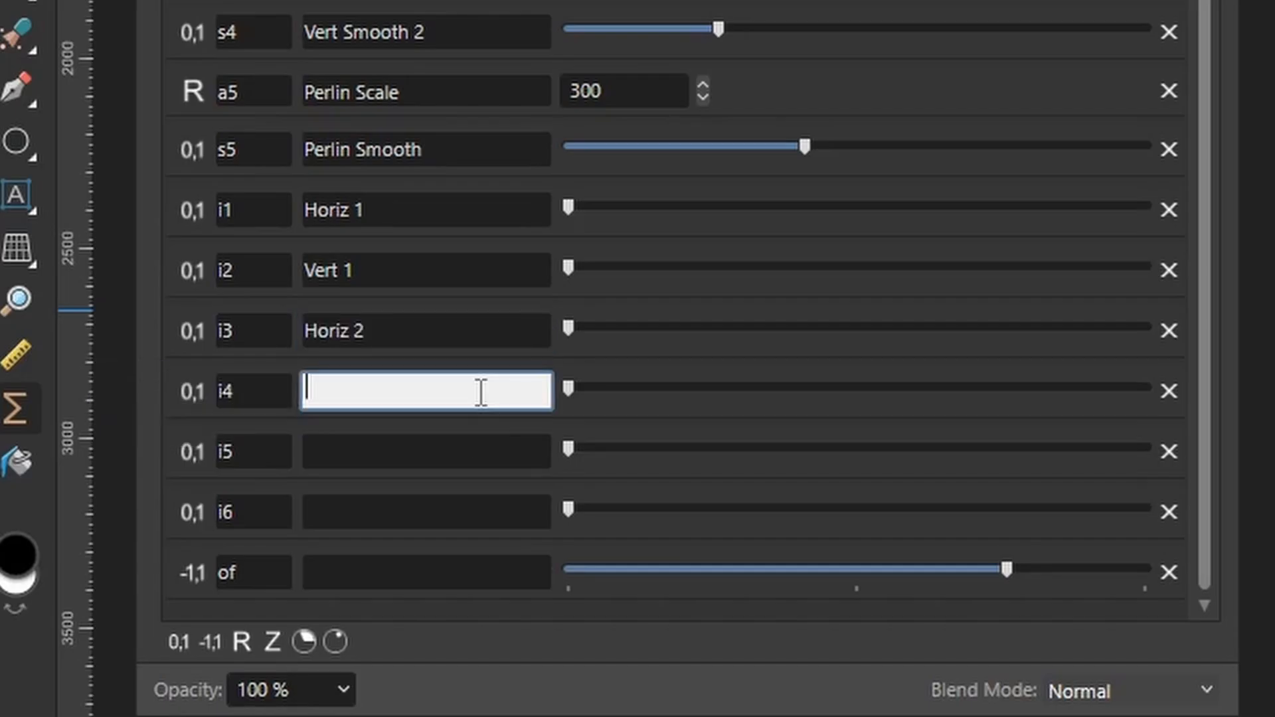
text(Vert 2)
Step: Give inputs i5, i6 and of the descriptions Grain, Noise and Offset
click(476, 452)
text(Grain)
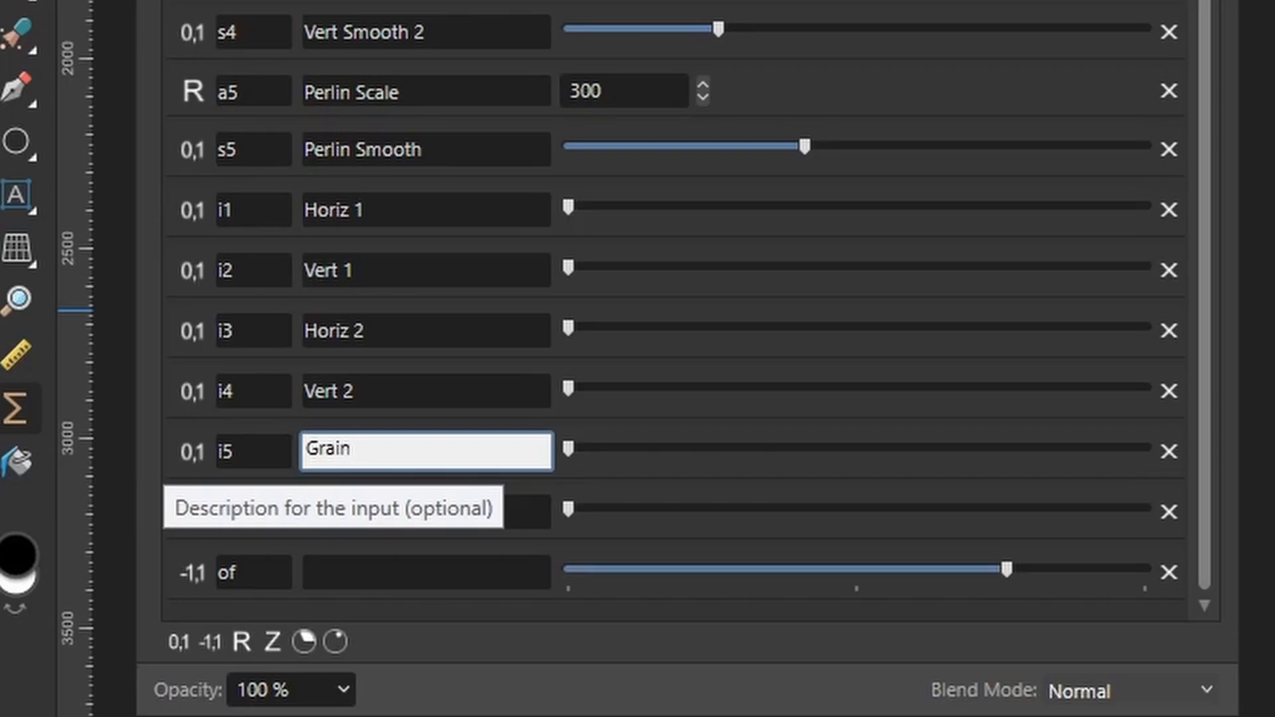
click(484, 512)
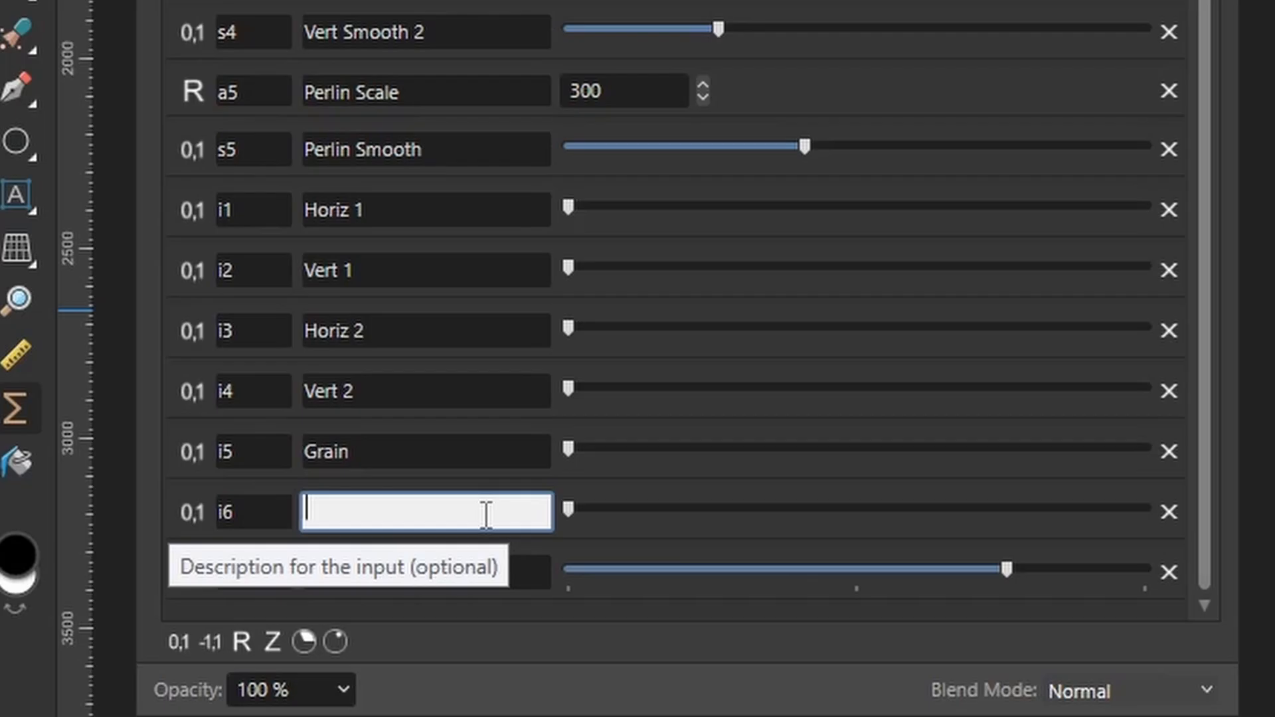
text(Noise)
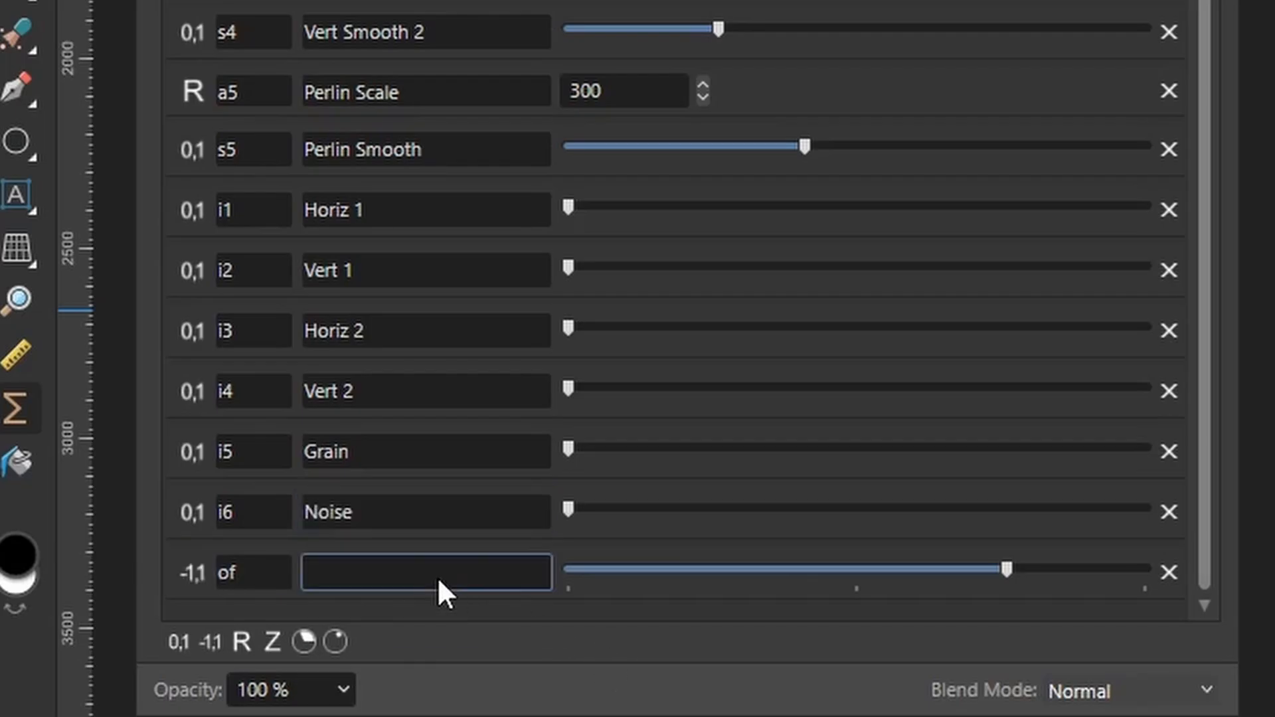
click(438, 577)
text(Offset)
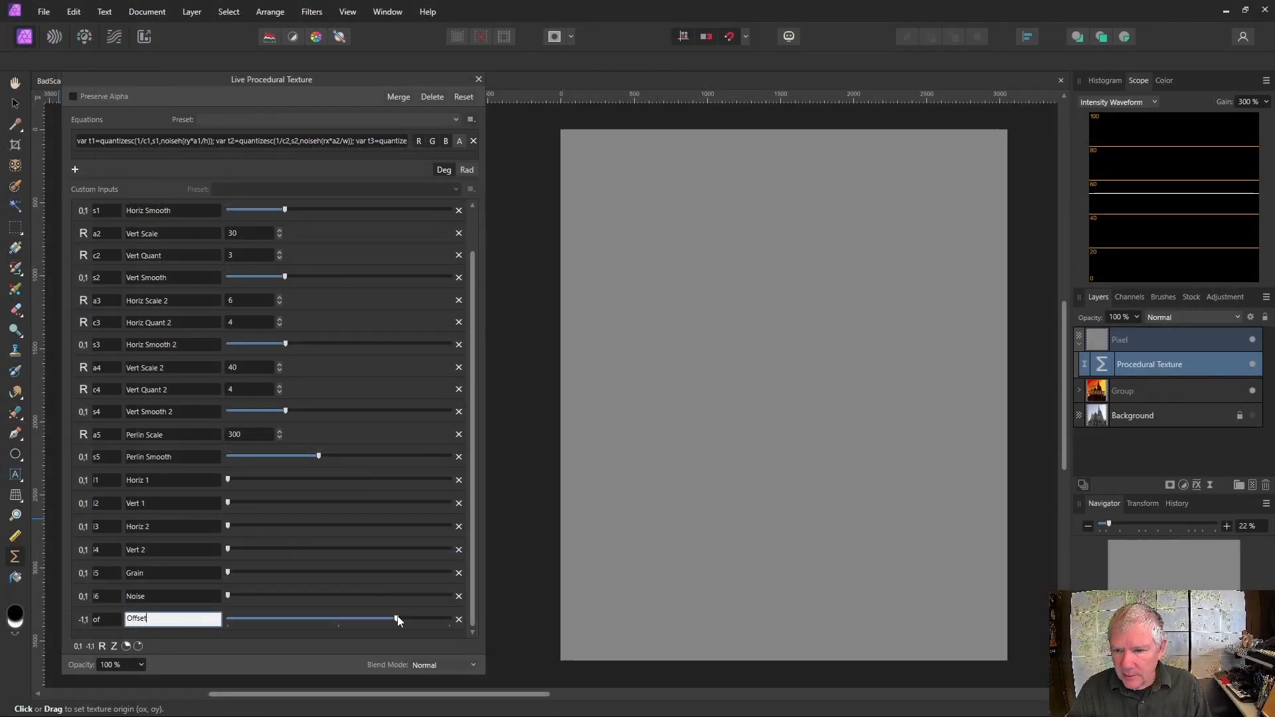
Step: Lower the Offset slightly and raise the Horiz 1 intensity to about 15 percent of its range
mouse_move(397, 619)
mouse_down()
mouse_move(339, 619)
mouse_move(404, 621)
mouse_move(394, 631)
mouse_up()
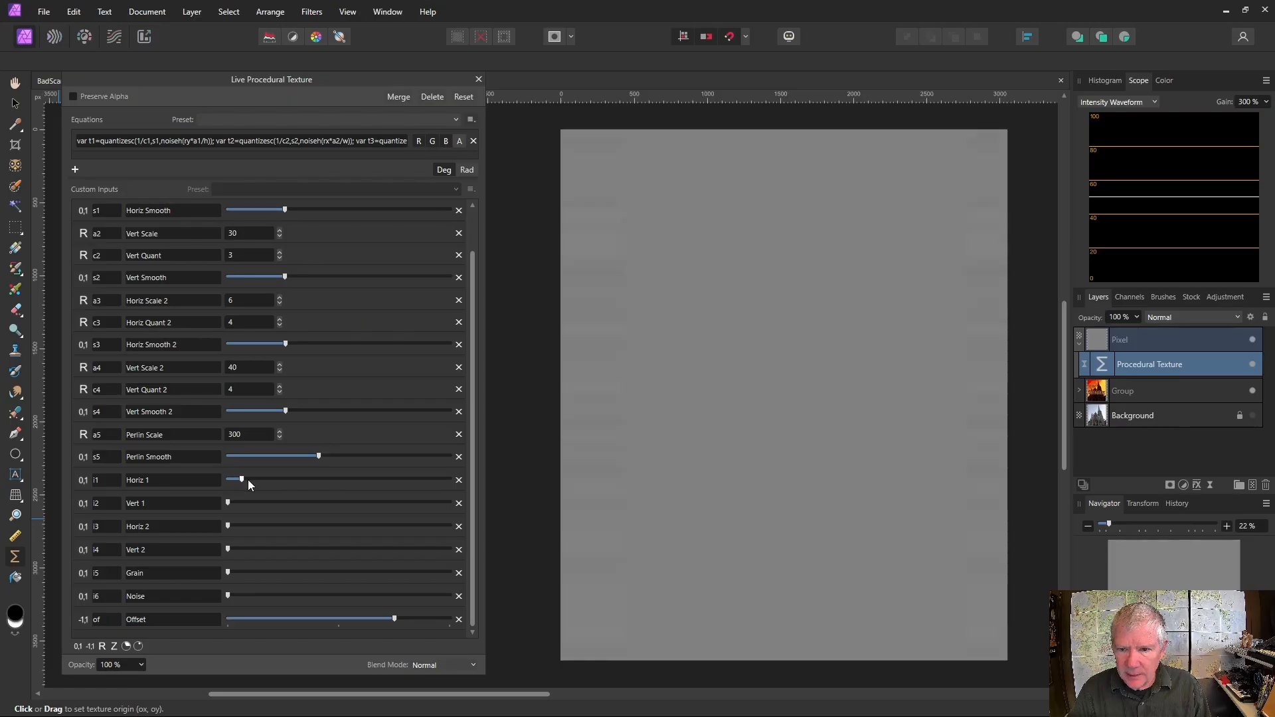
drag(248, 480, 257, 481)
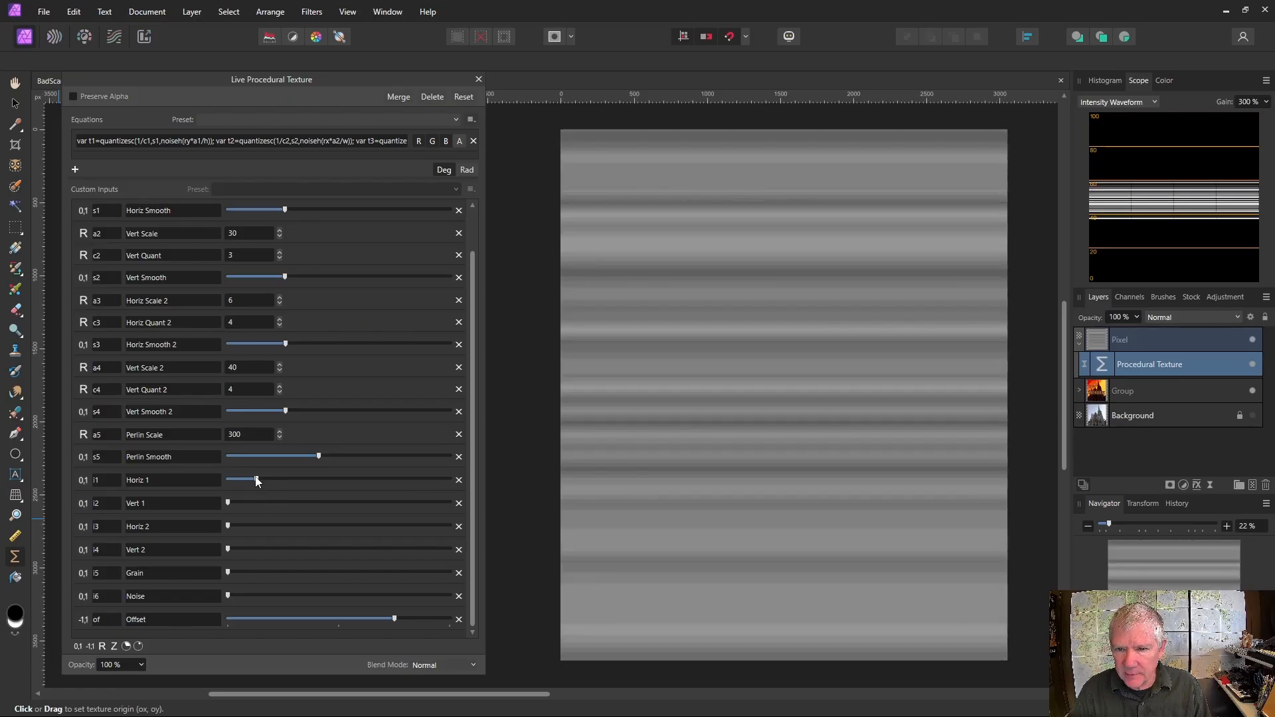
drag(258, 481, 264, 489)
drag(261, 483, 262, 485)
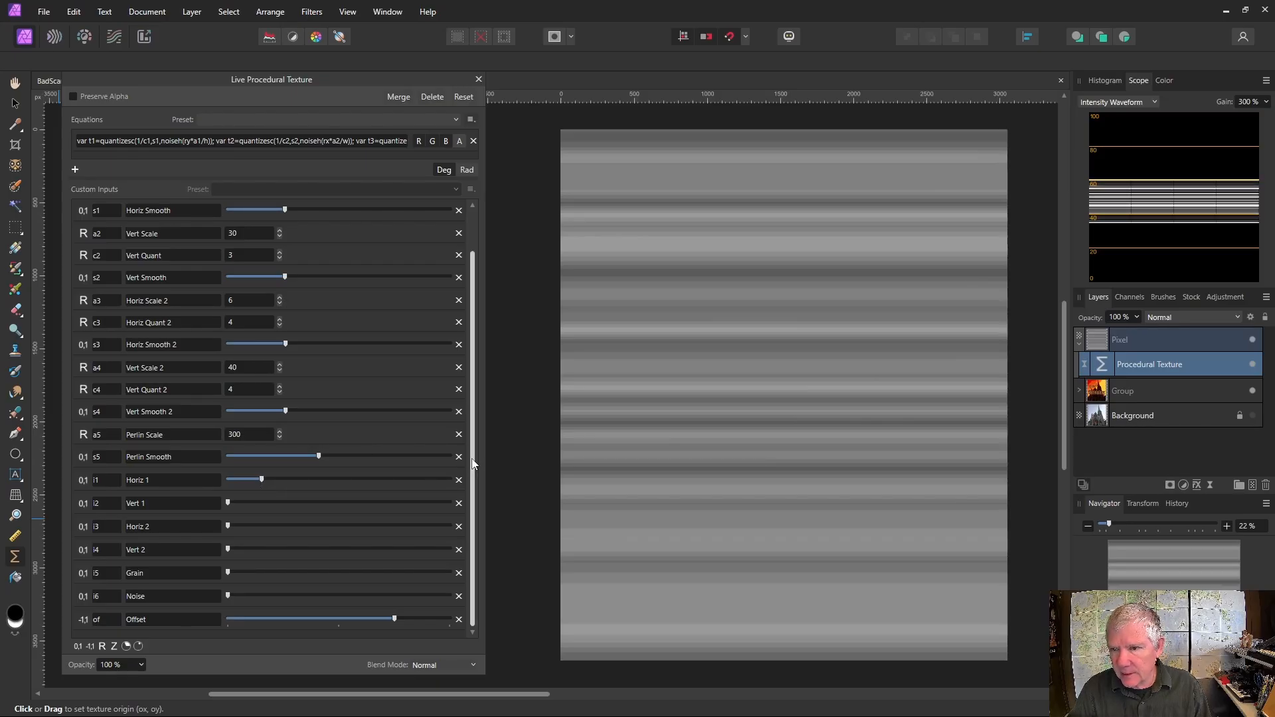
Step: Set Horiz Scale to 3 and shift the texture origin vertically on the canvas to reposition the horizontal bands
scroll(475, 460, up, 2)
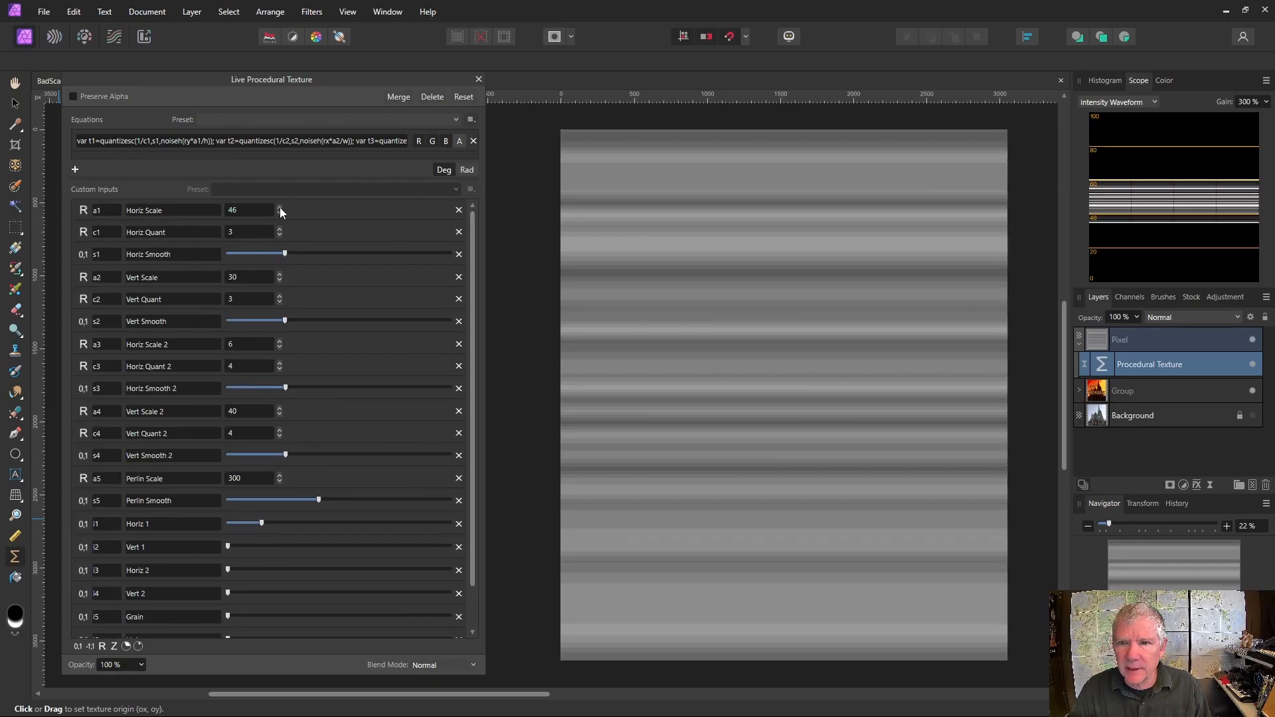
text(2)
key(Return)
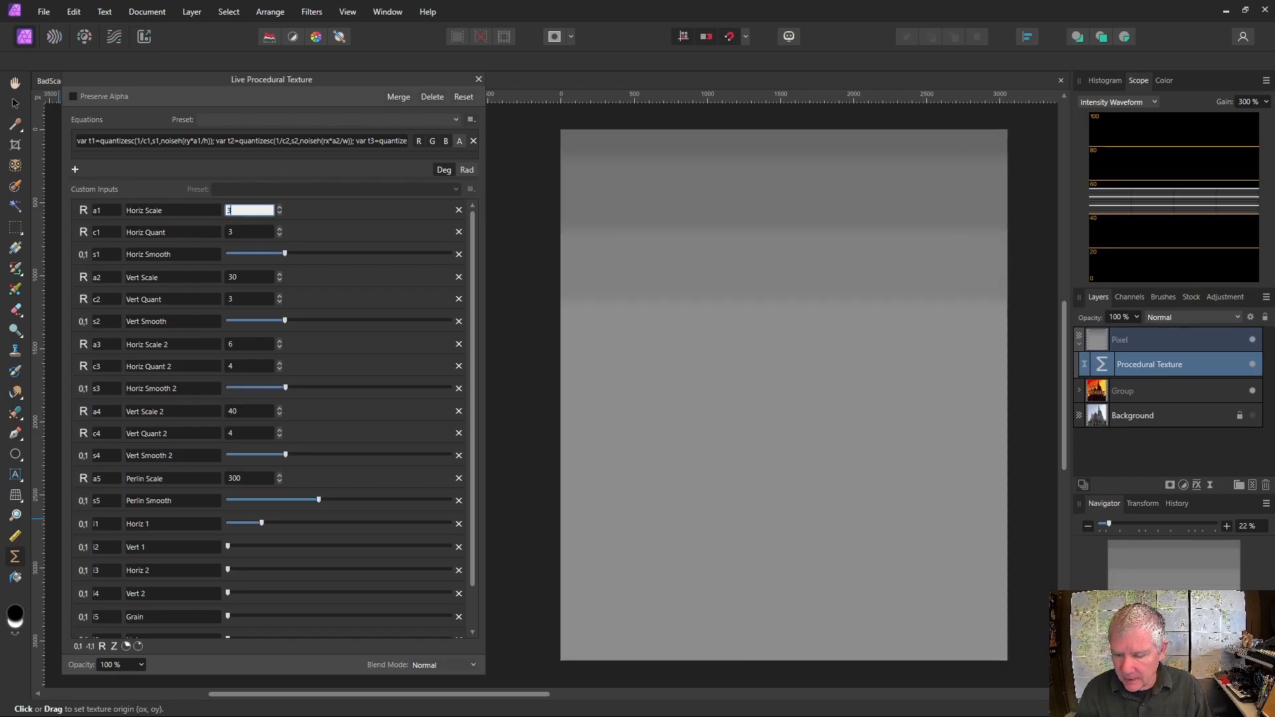
text(3)
key(Return)
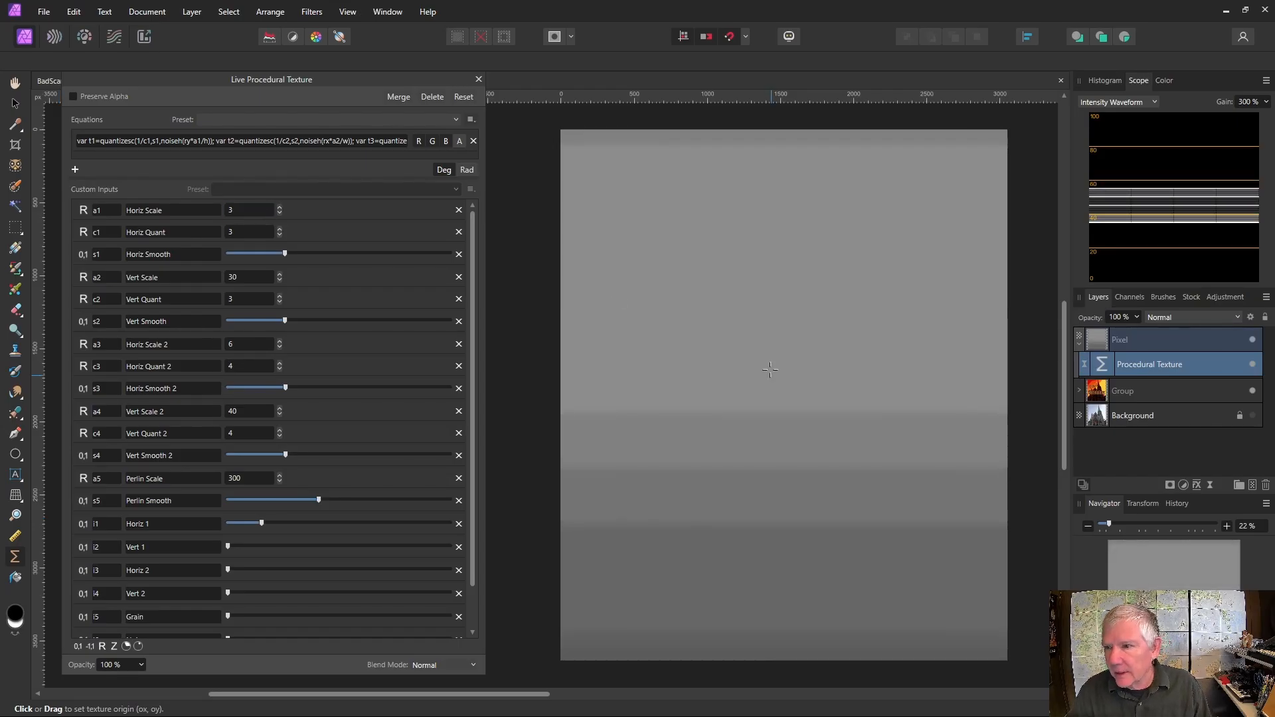
drag(771, 370, 779, 469)
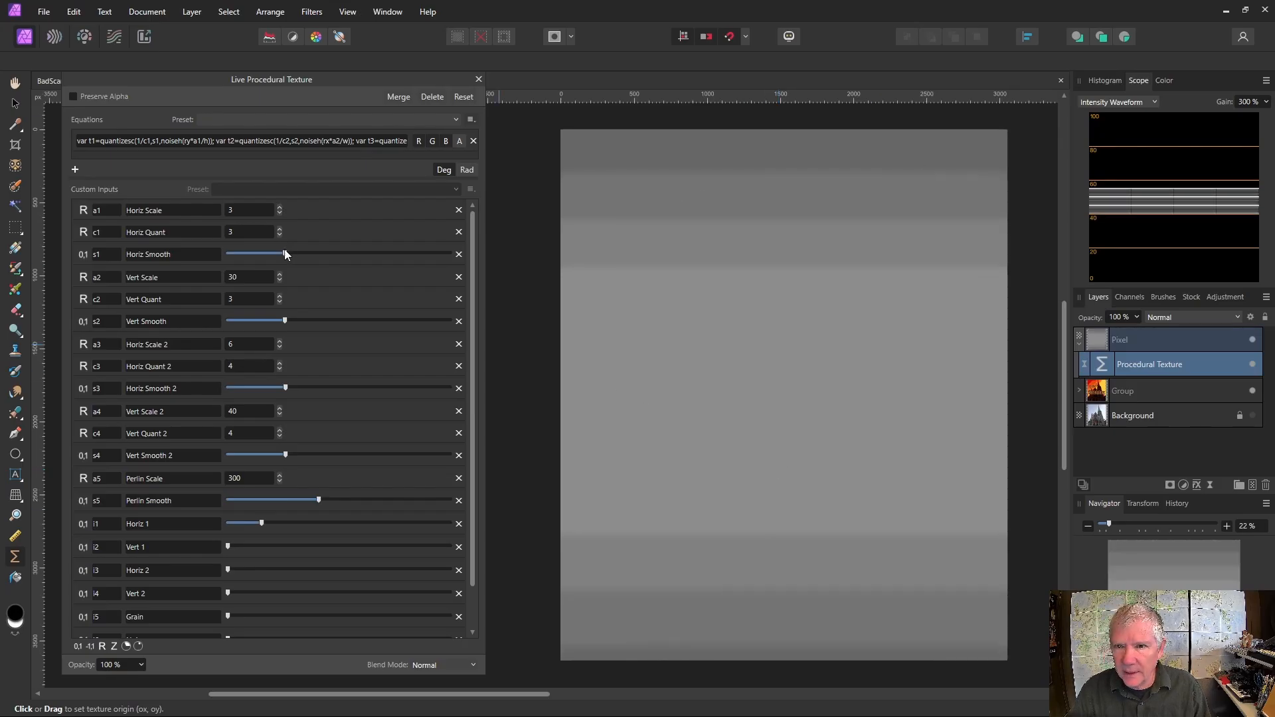
Step: Lower Horiz Smooth to about 16 percent of its range and try Horiz Quant at 4 before restoring it to 3
drag(285, 254, 183, 248)
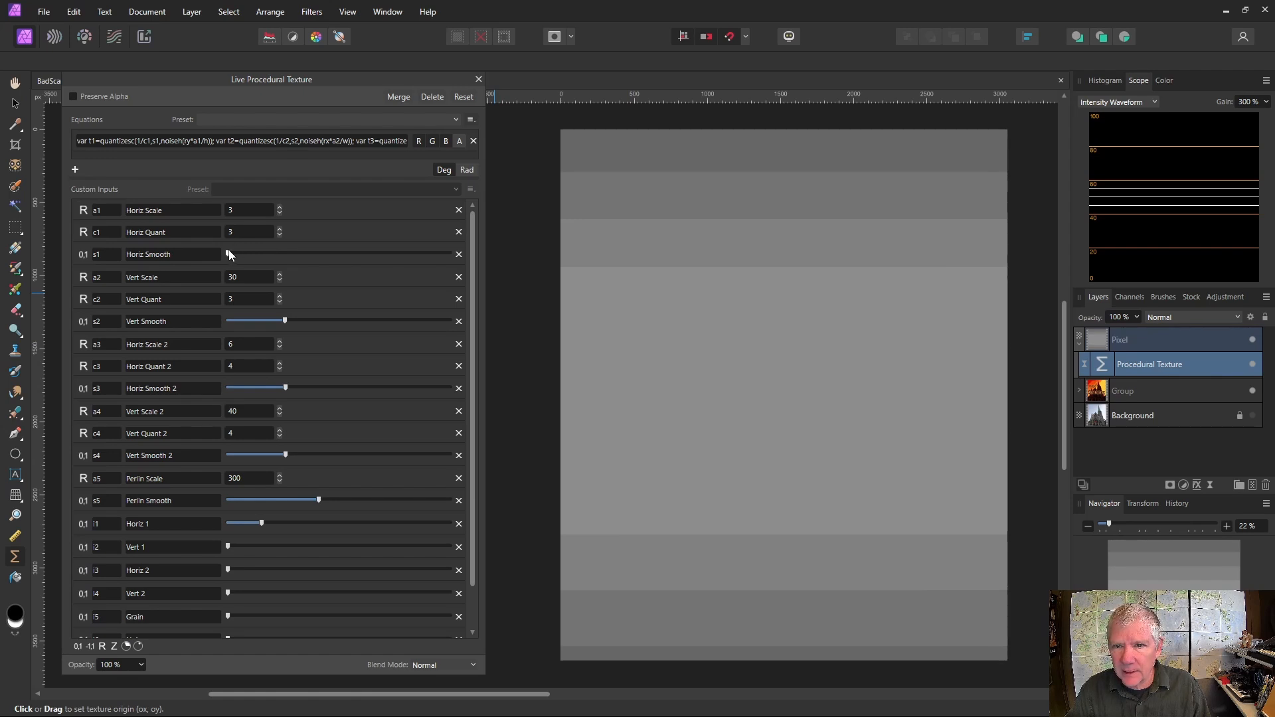
drag(230, 253, 266, 259)
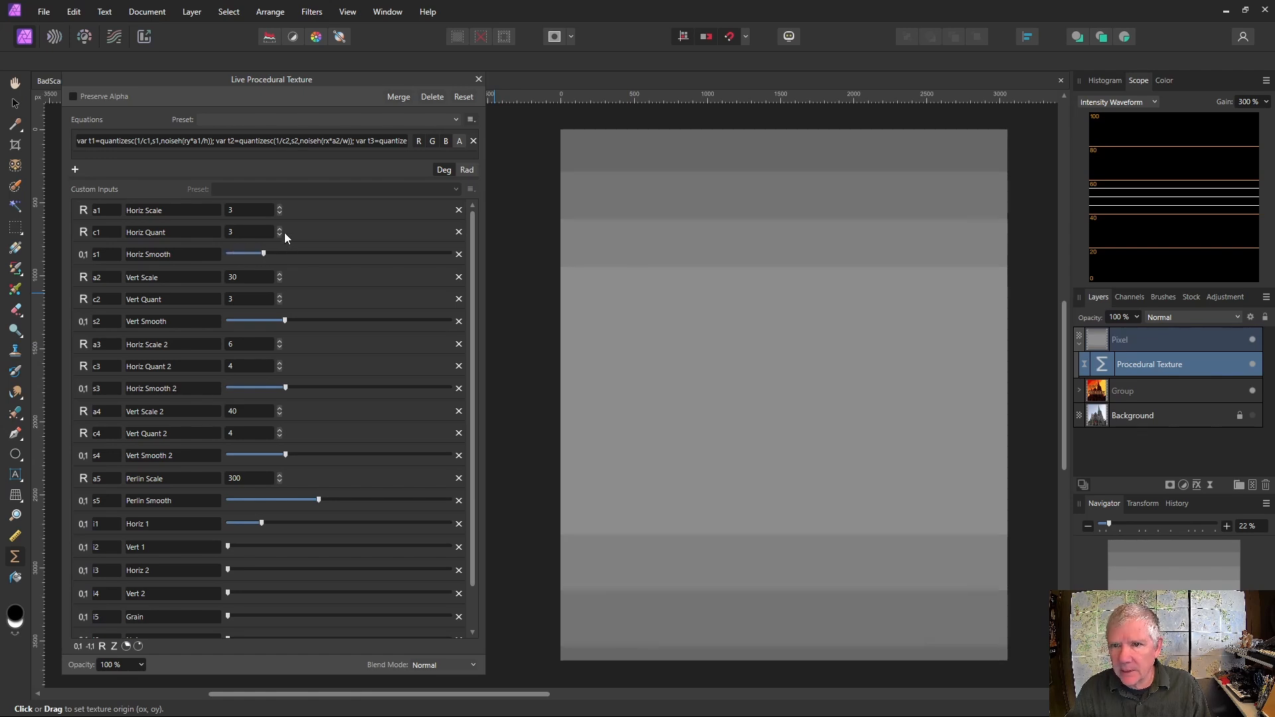
click(280, 229)
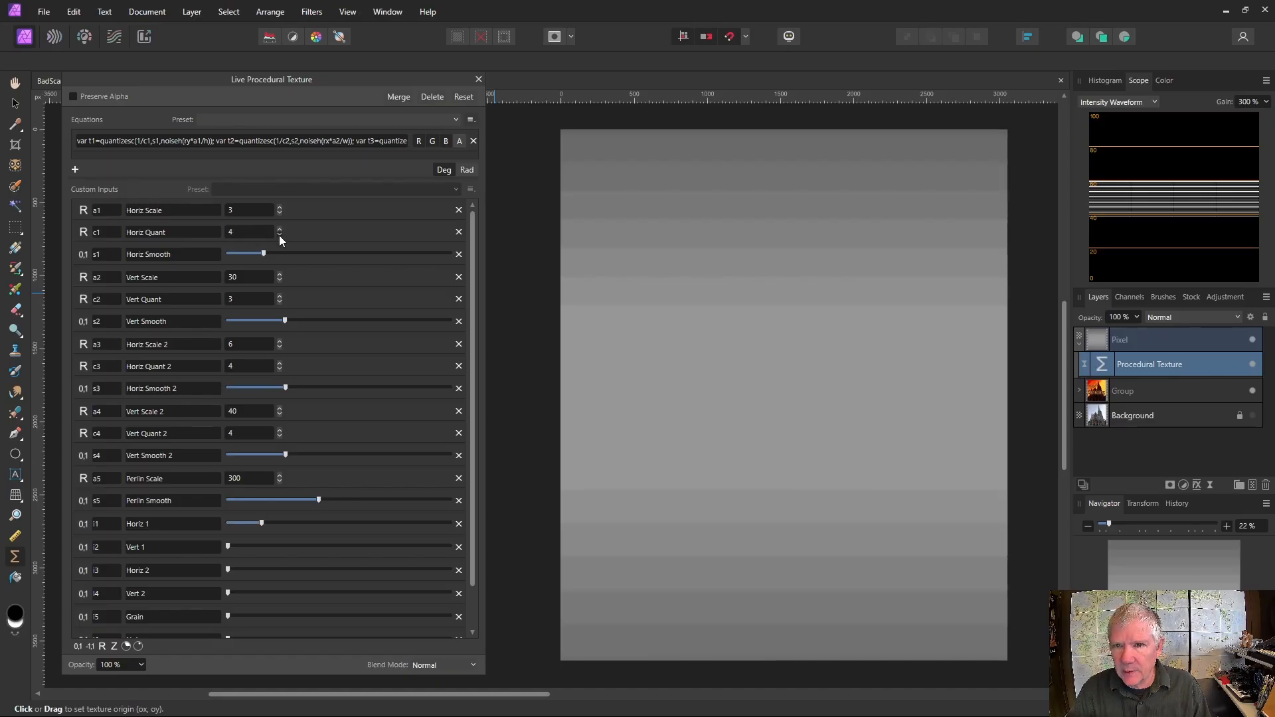
click(279, 235)
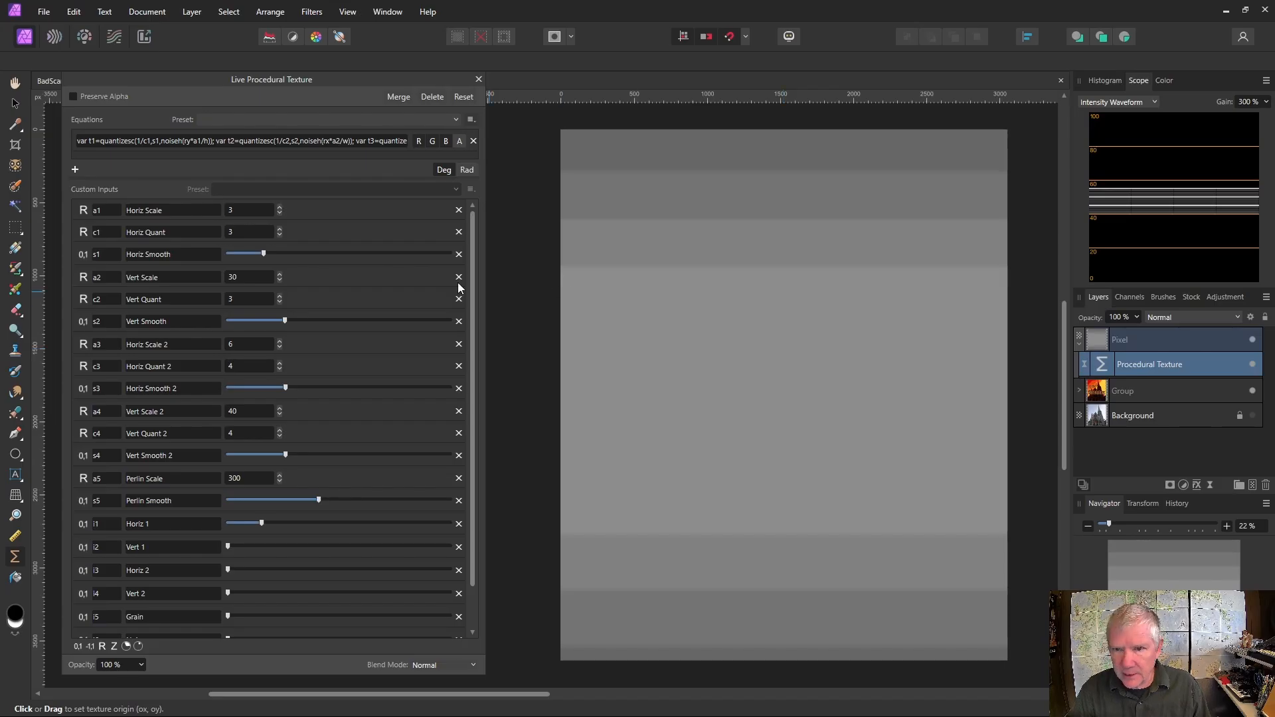
Step: Raise the Vert 1 intensity to about 15 percent of its range and set Vert Scale to 2
scroll(473, 350, down, 2)
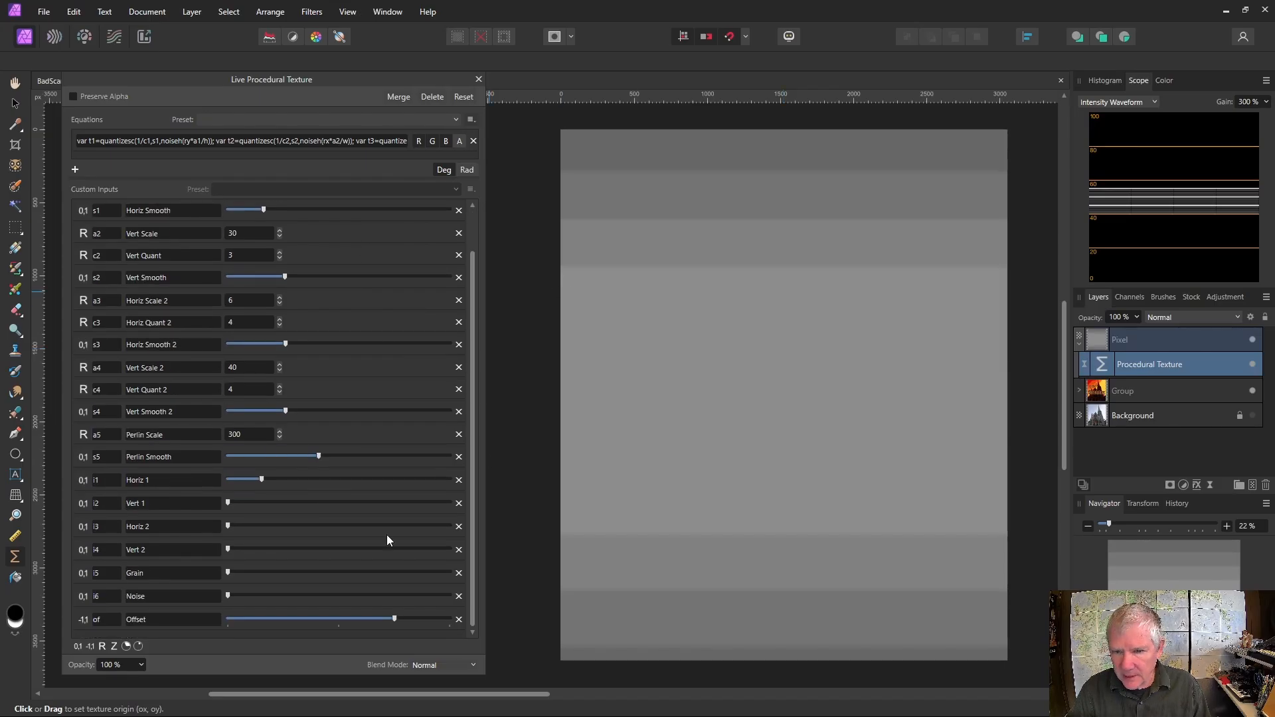
drag(228, 503, 263, 505)
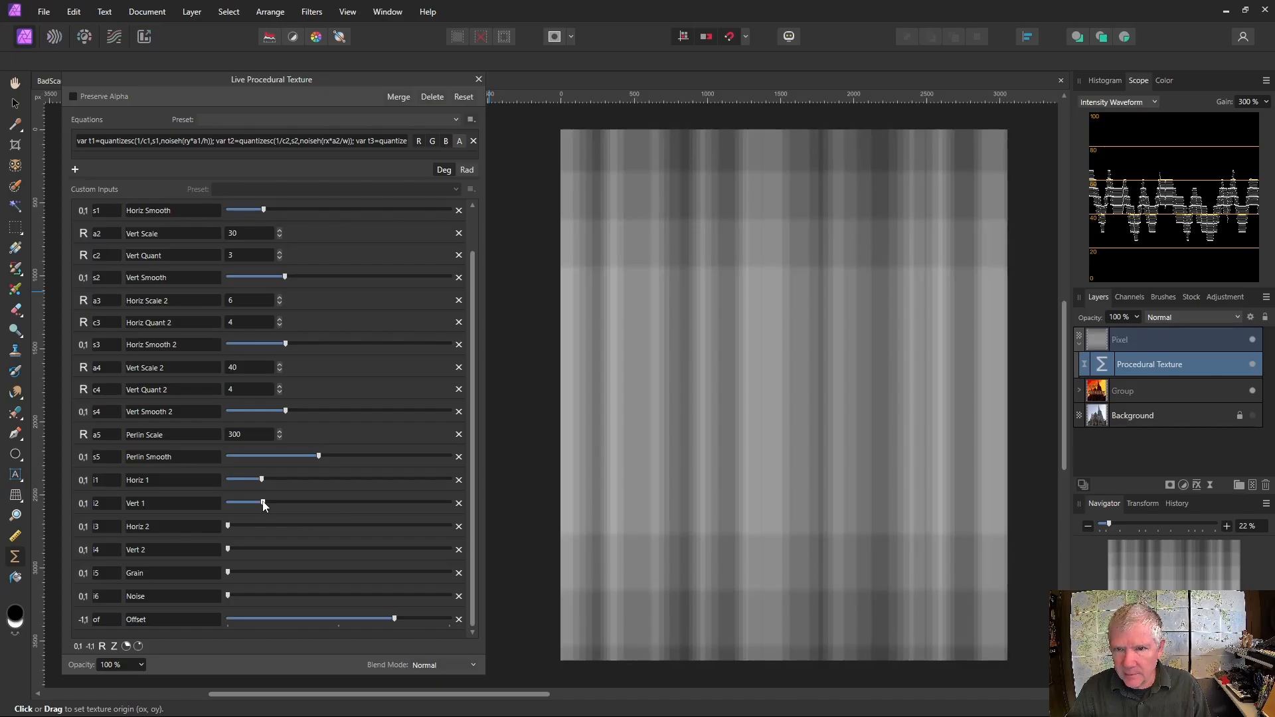
scroll(399, 319, up, 2)
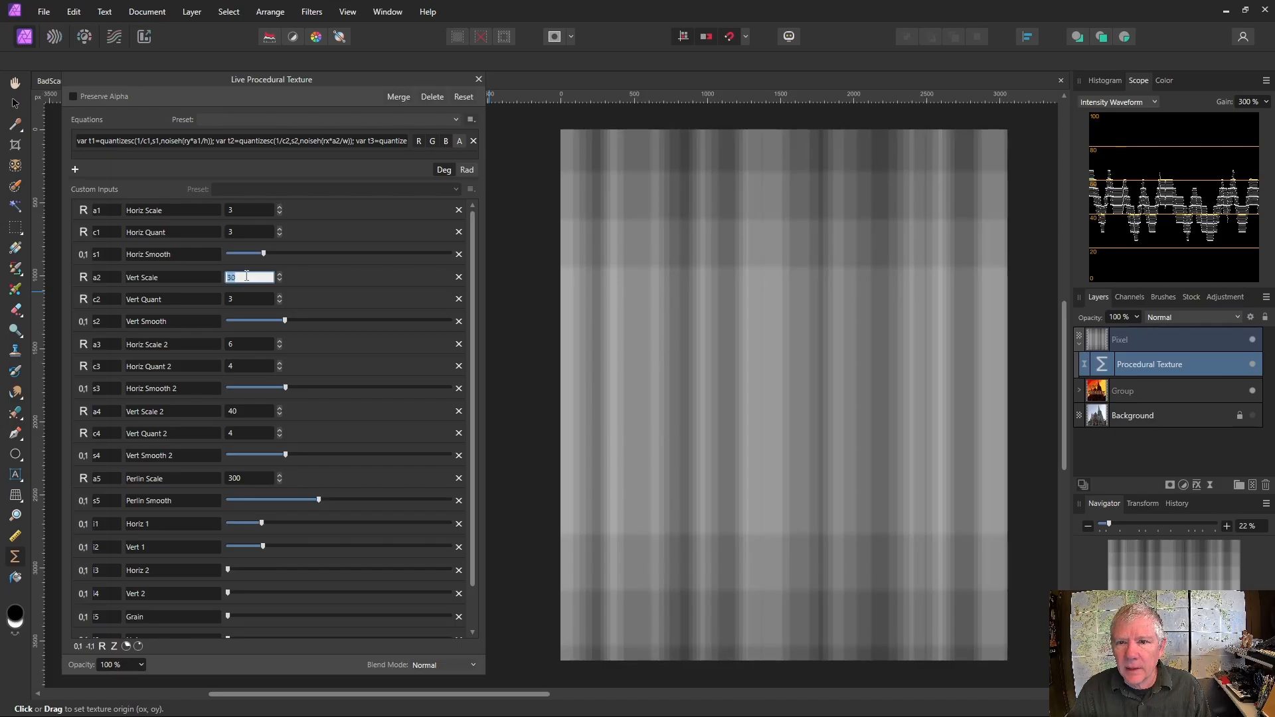
text(3)
key(Return)
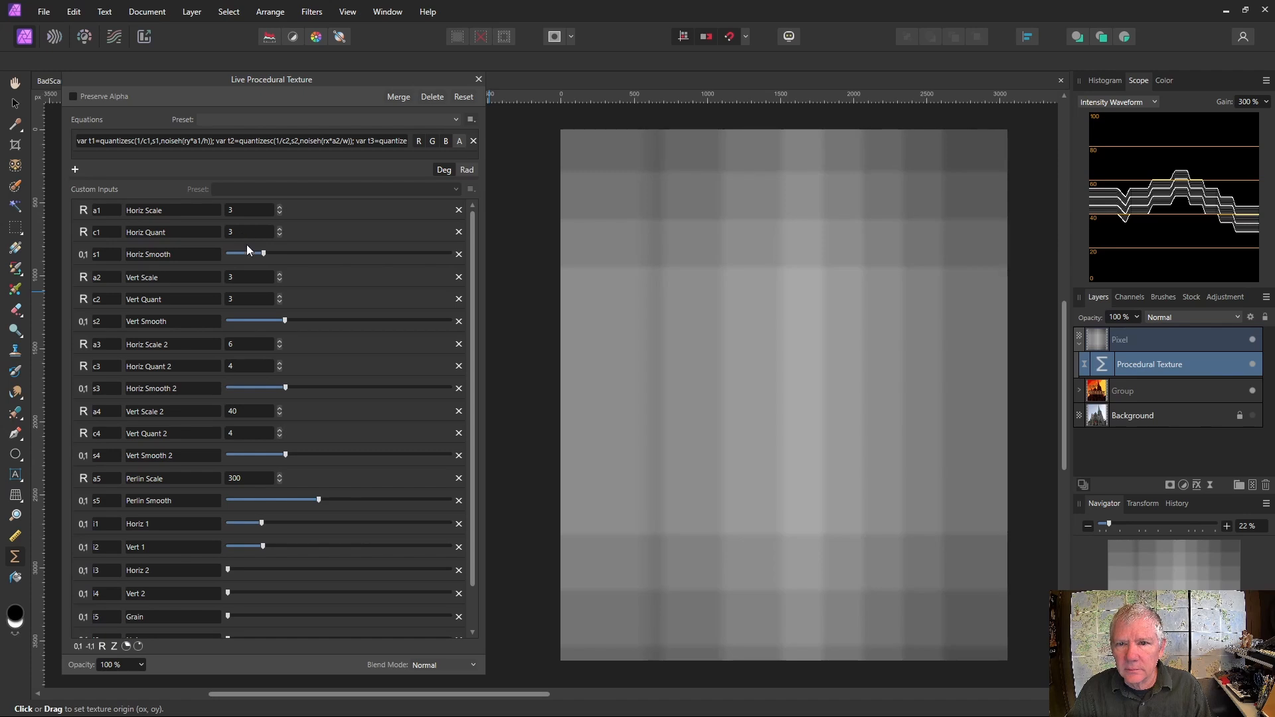
double_click(249, 279)
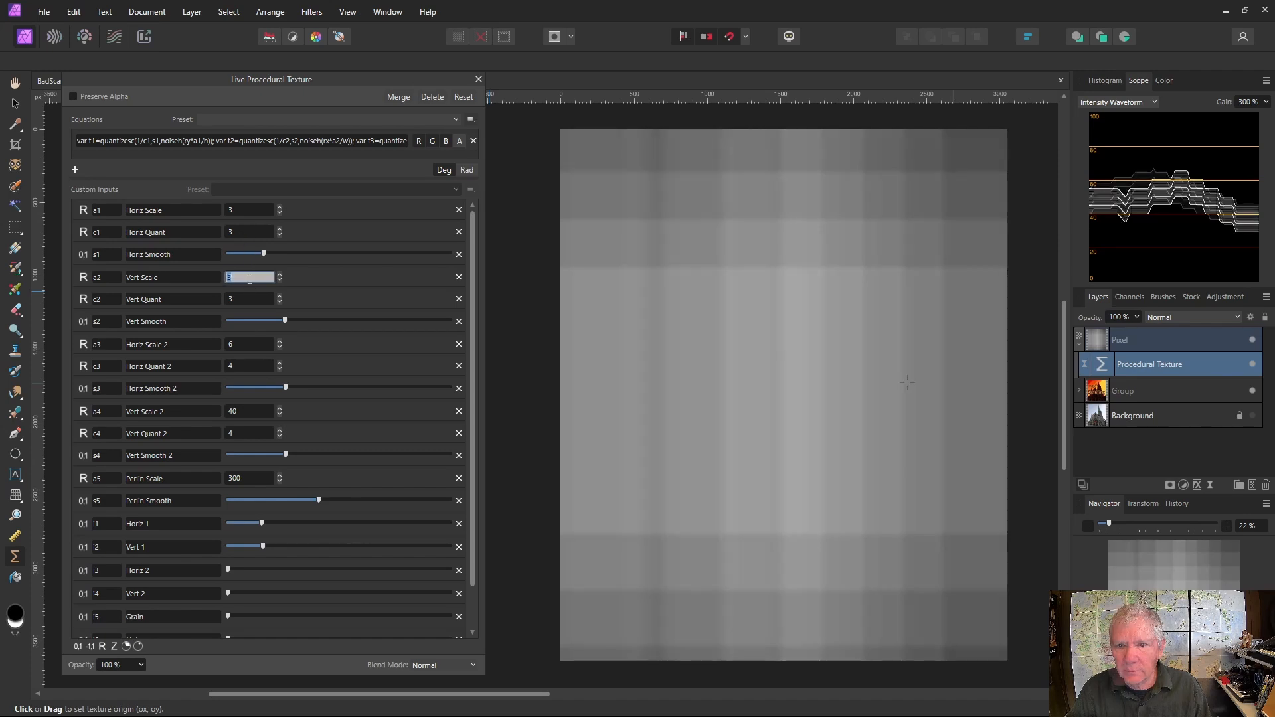
text(2)
key(Return)
Step: Set Vert Quant to 5 and move the texture origin so the brightest bands sit near the middle of the canvas
drag(508, 368, 715, 370)
drag(602, 382, 445, 437)
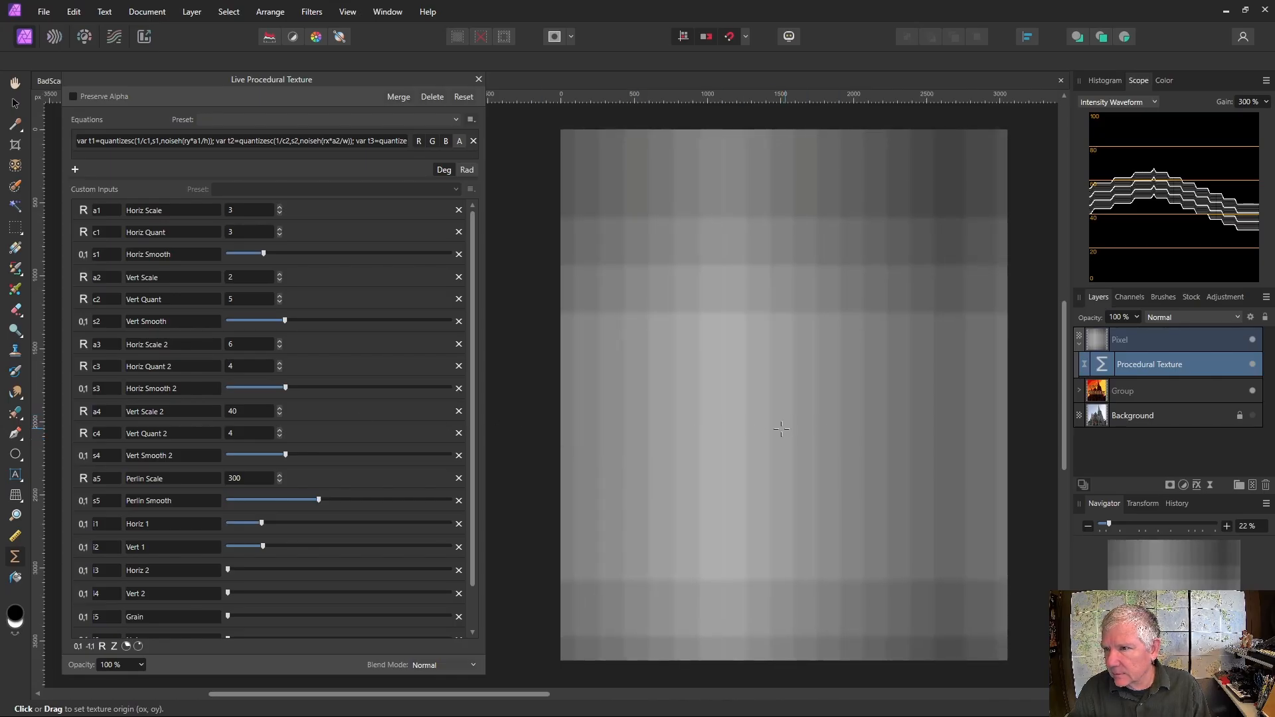
drag(817, 426, 780, 363)
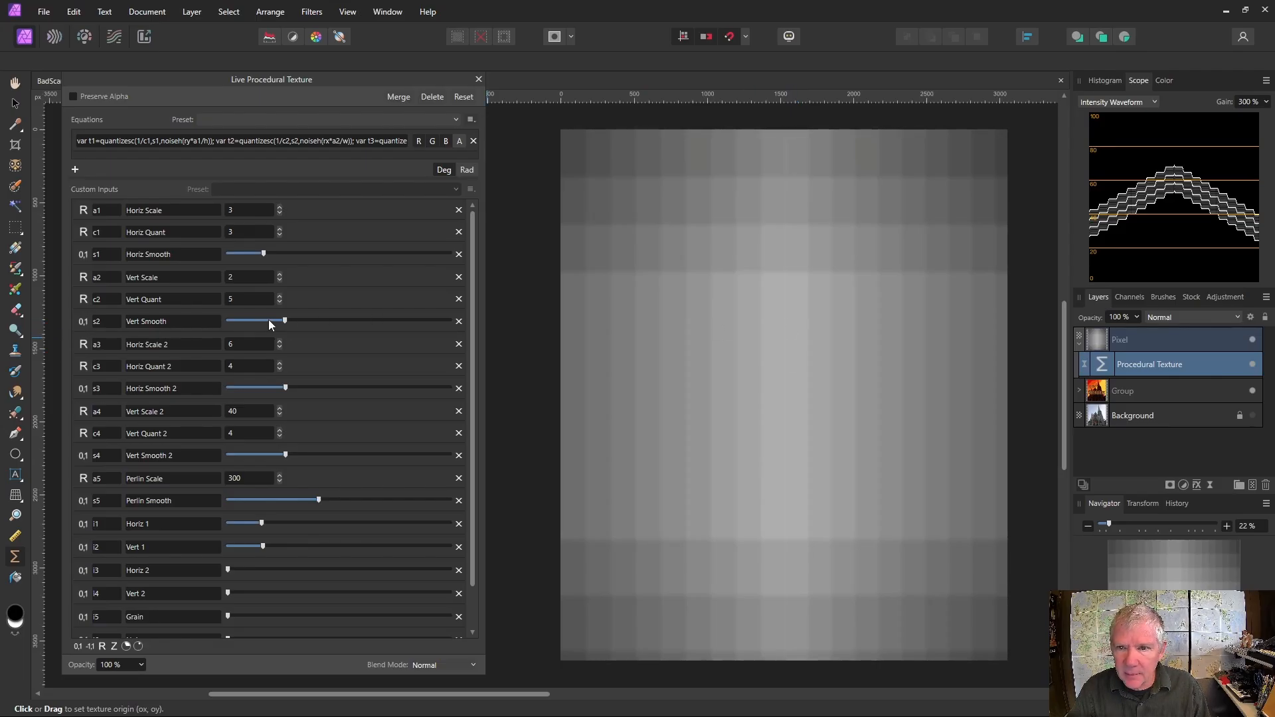
Step: Raise Vert Smooth to its maximum and set Vert Quant to 30 to soften the broad vertical bands
drag(289, 317, 510, 317)
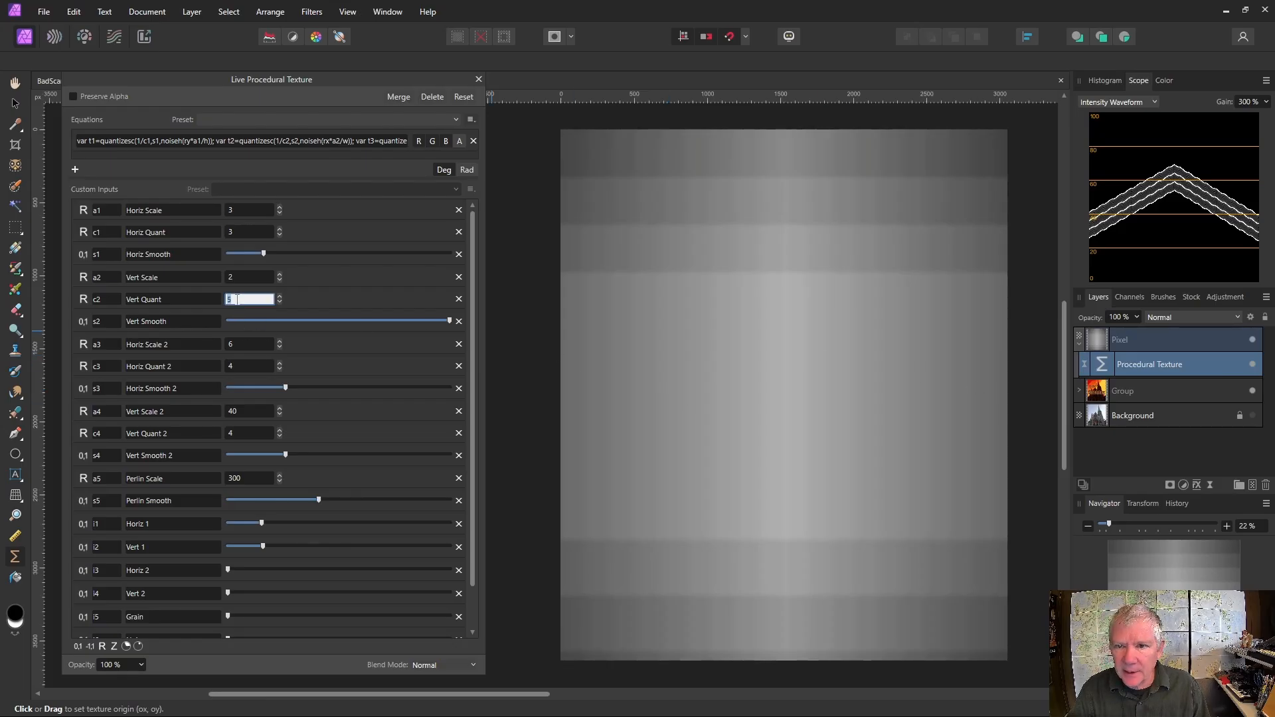
key(Return)
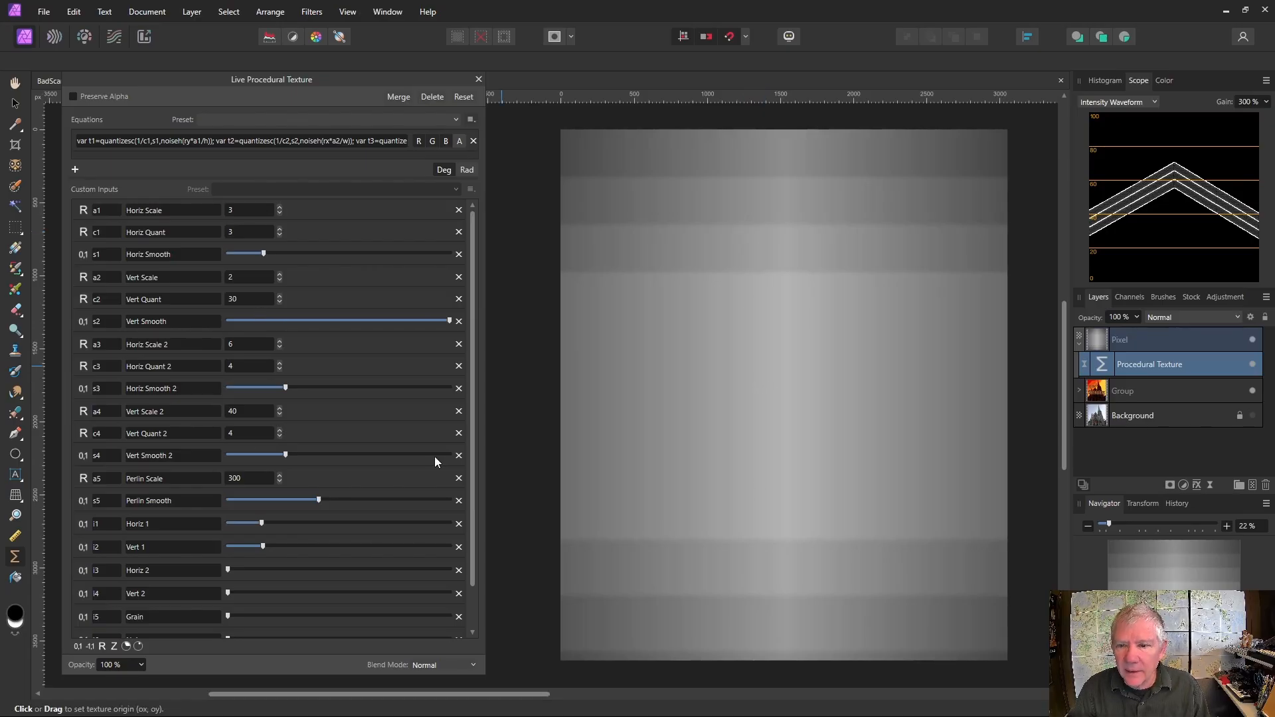
Step: Tune the second horizontal bands with Horiz 2 at about 17 percent, Horiz Scale 2 at 7, Horiz Quant 2 at 3 and a lower texture origin
scroll(352, 525, down, 2)
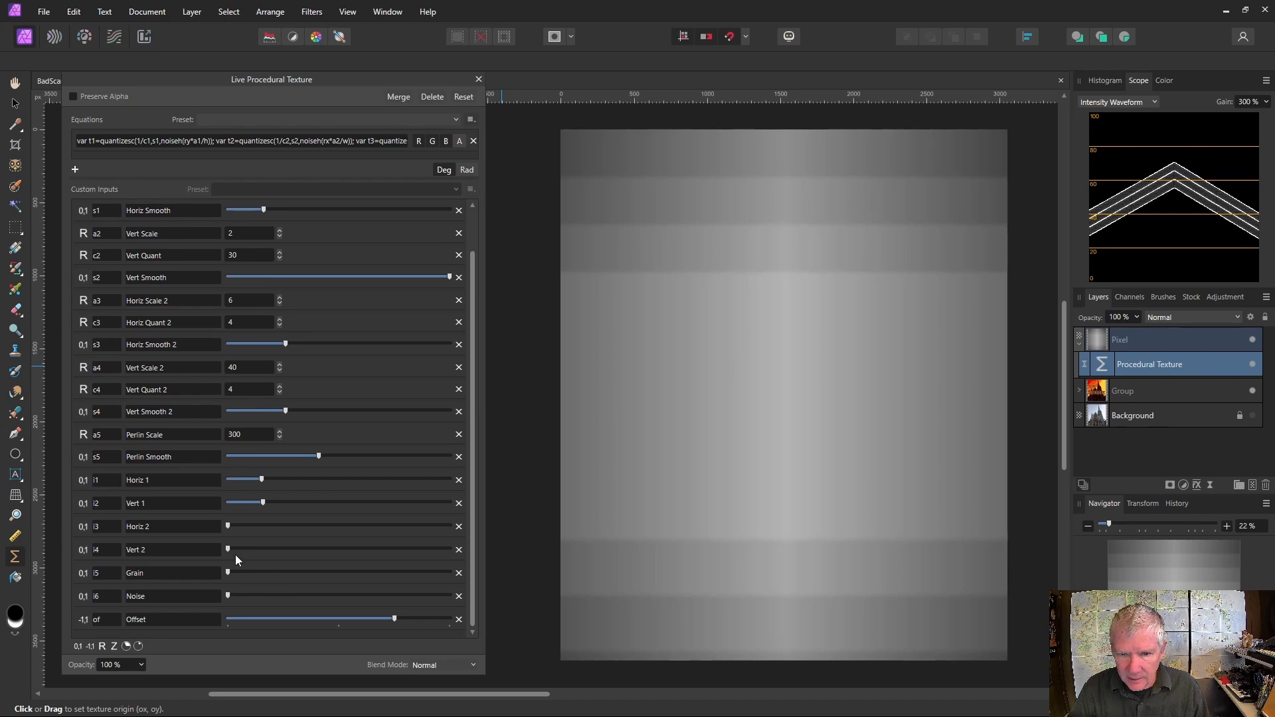
drag(229, 528, 266, 530)
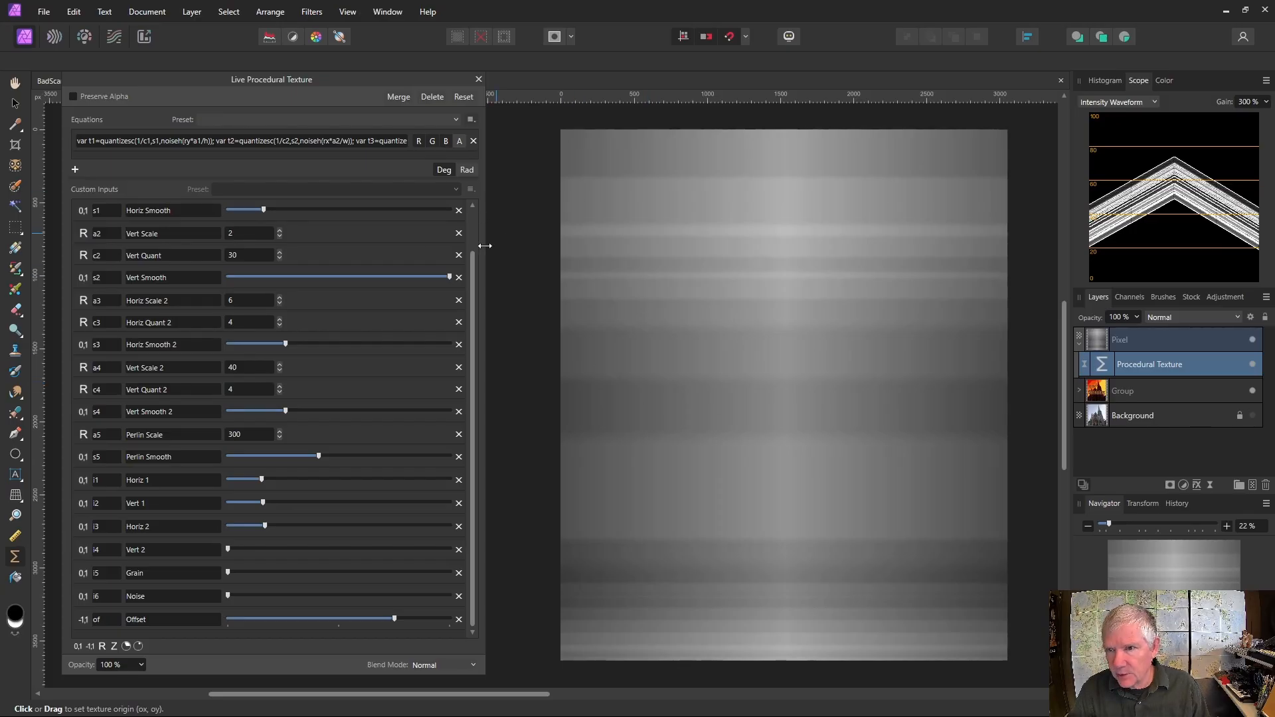
drag(472, 287, 477, 241)
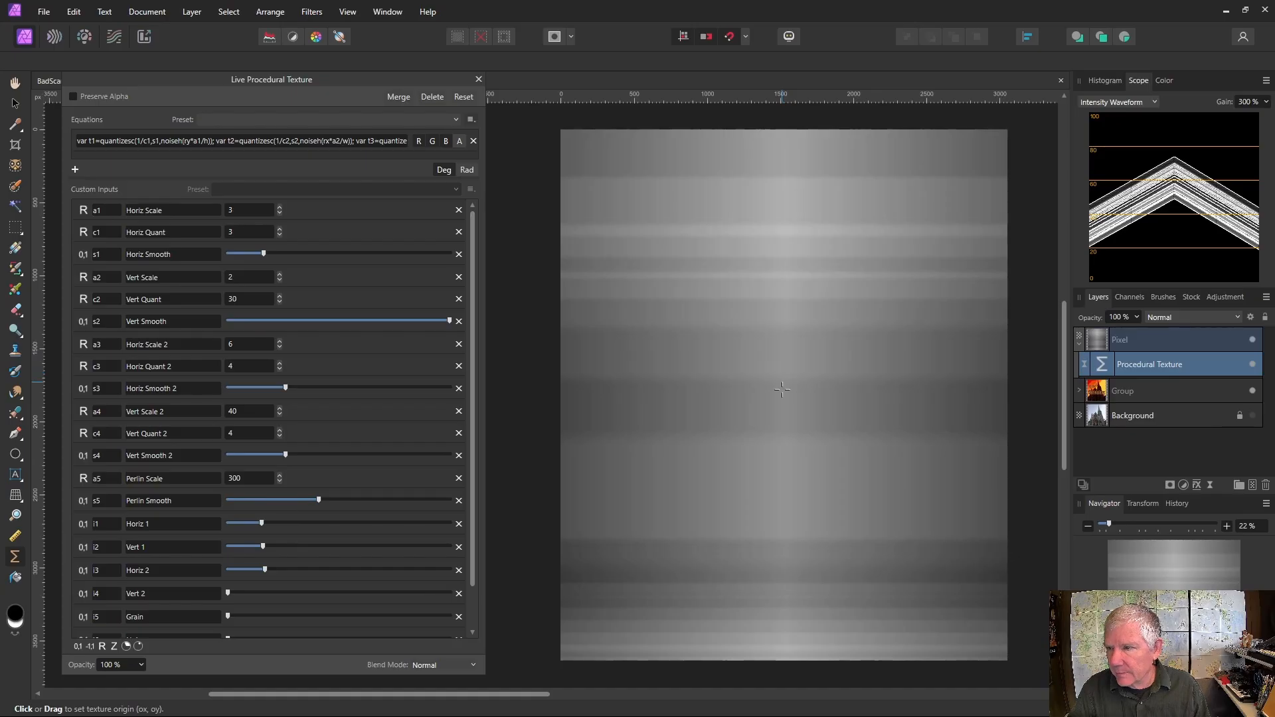
drag(782, 390, 782, 445)
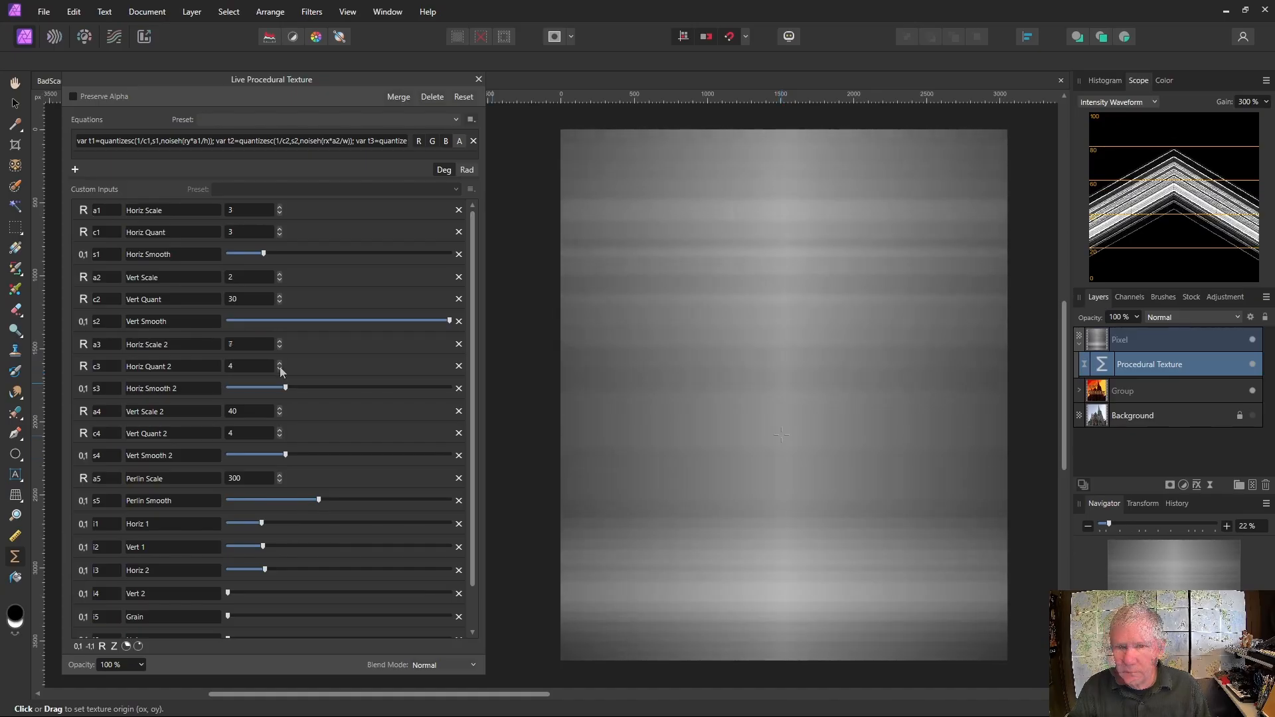
click(280, 369)
mouse_move(285, 391)
mouse_down()
mouse_move(173, 394)
mouse_move(282, 389)
mouse_up()
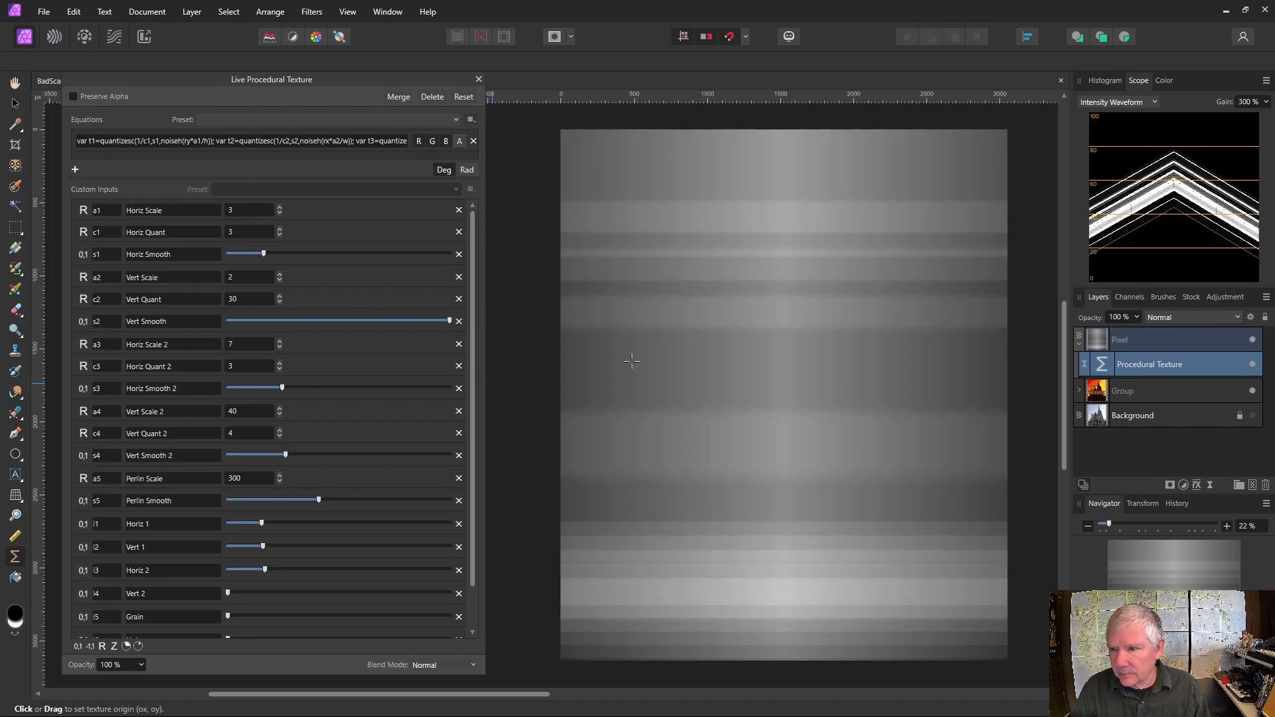
Step: Raise the Vert 2 intensity to about 21 percent, set Vert Scale 2 to 60 and Vert Quant 2 to 5, and slightly lower Vert Smooth 2
scroll(477, 414, down, 2)
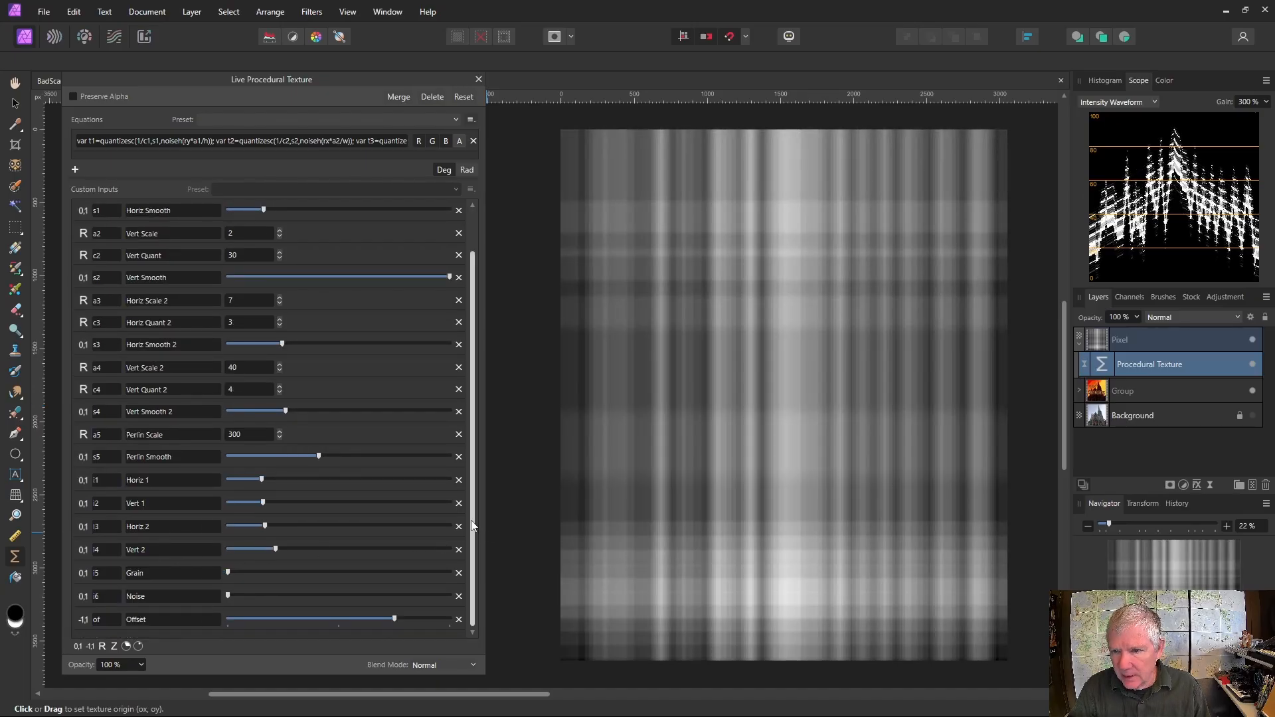
scroll(480, 529, up, 2)
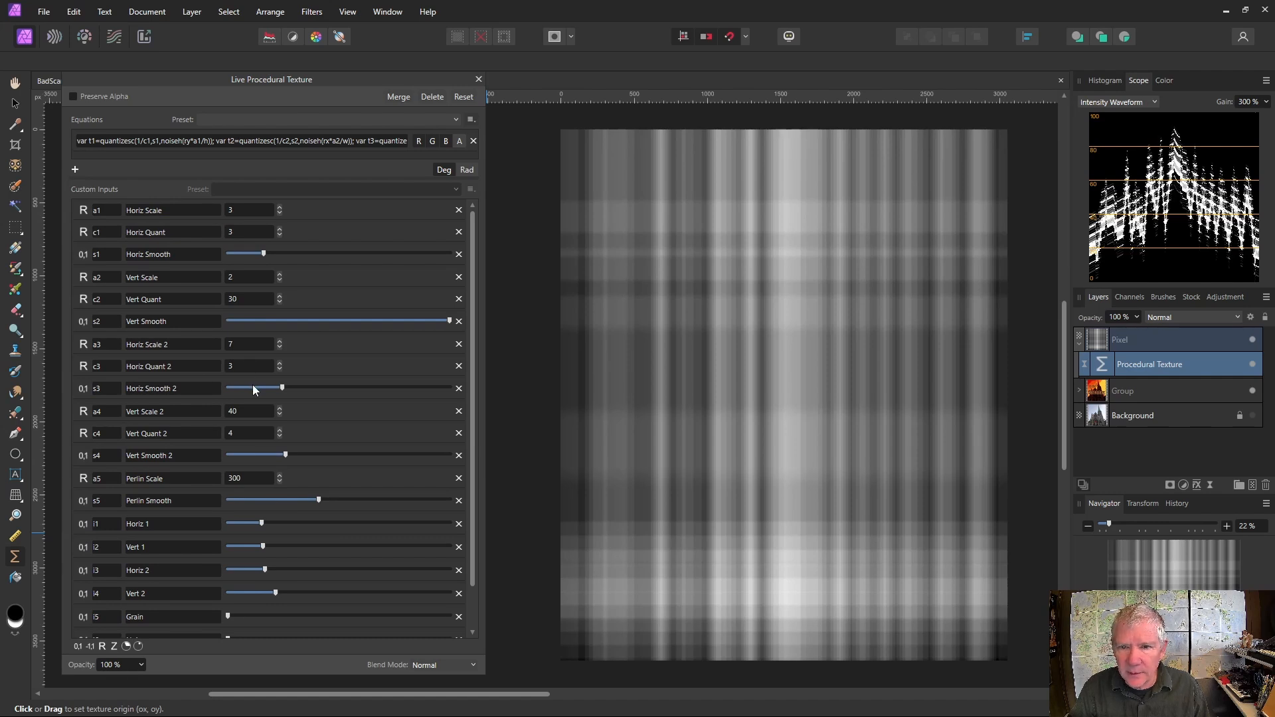
click(258, 411)
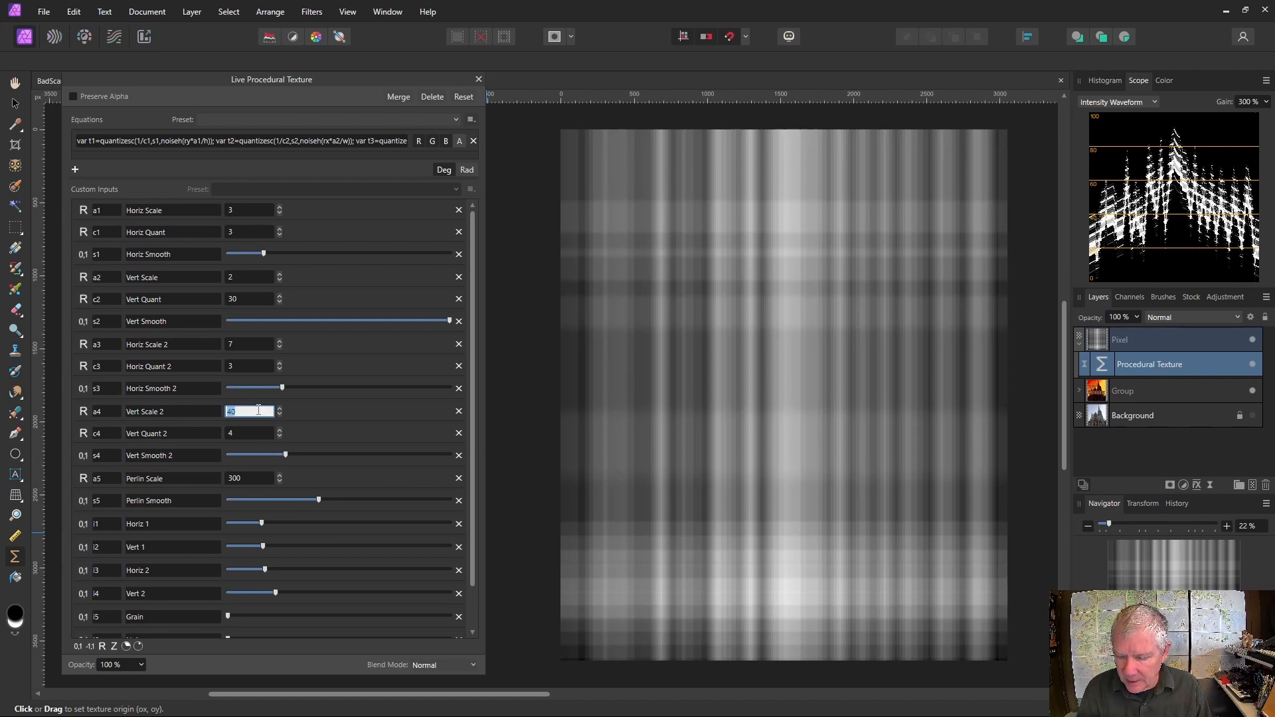
text(60)
key(Return)
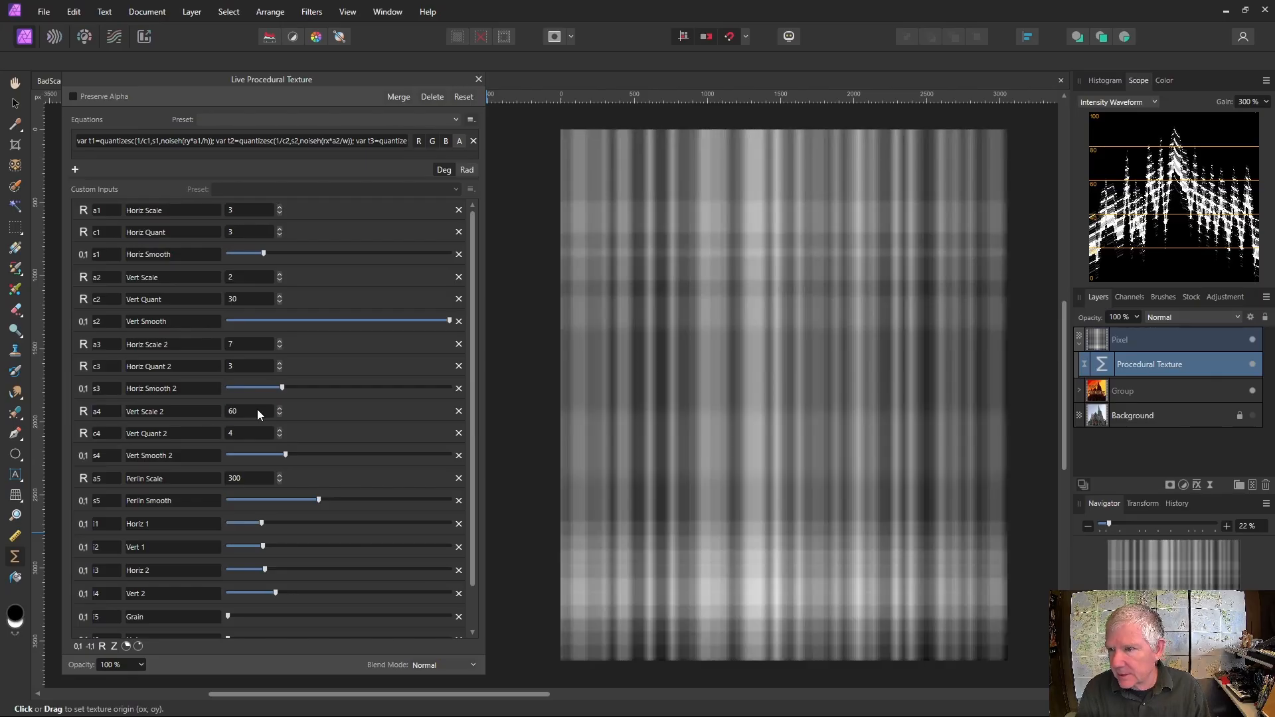
Step: Raise Grain to about 7 percent and Noise to about 16 percent of their ranges, and close the procedural texture settings
scroll(258, 409, down, 2)
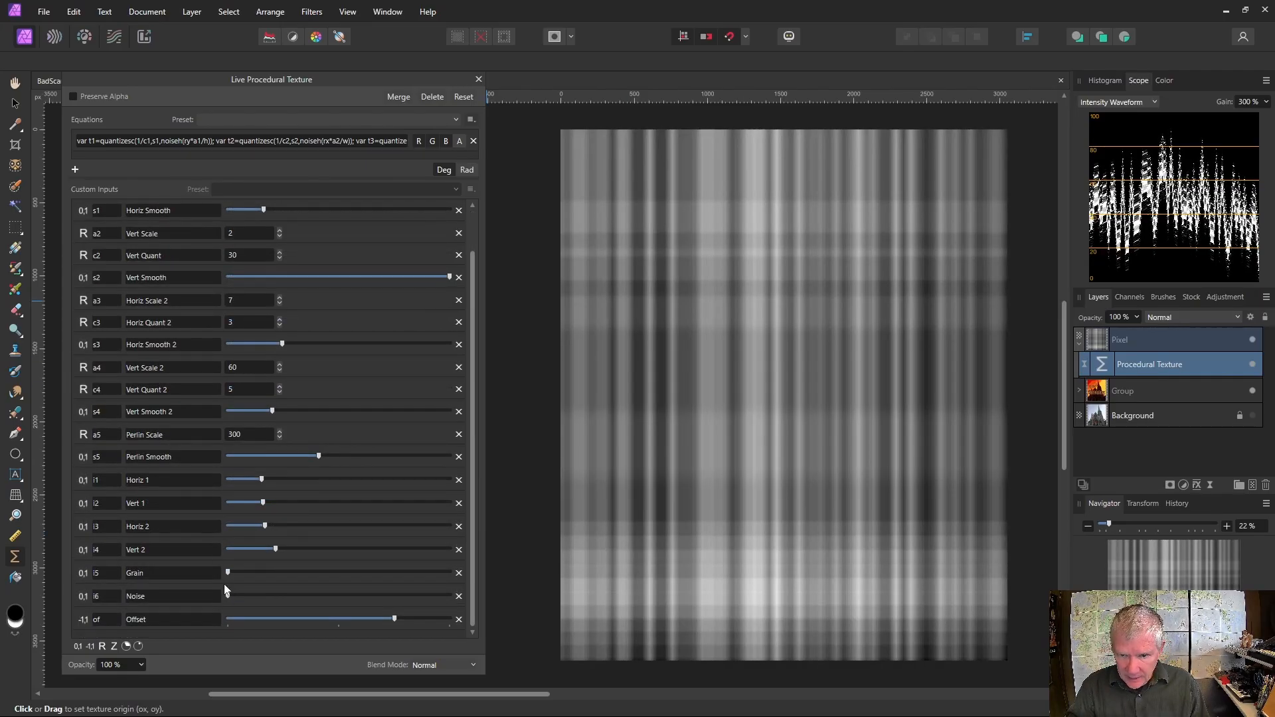
mouse_move(227, 573)
mouse_down()
mouse_move(356, 578)
mouse_move(223, 572)
mouse_move(243, 573)
mouse_up()
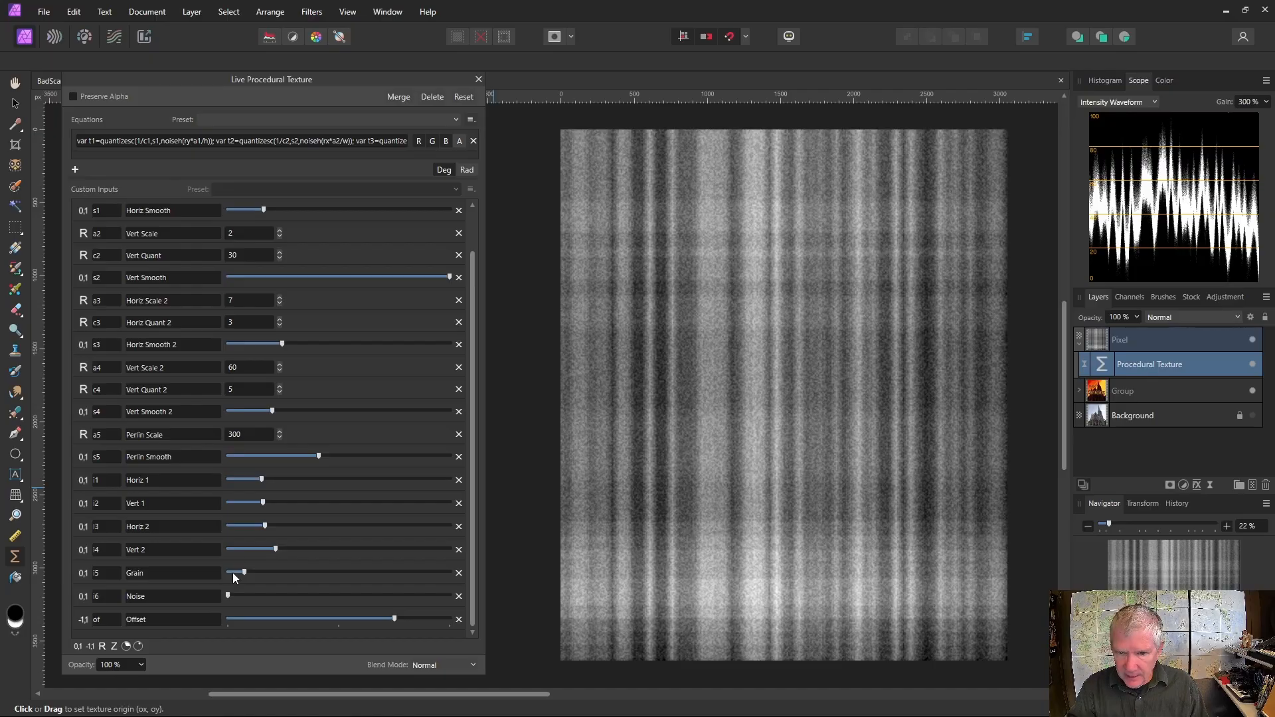
scroll(661, 417, up, 5)
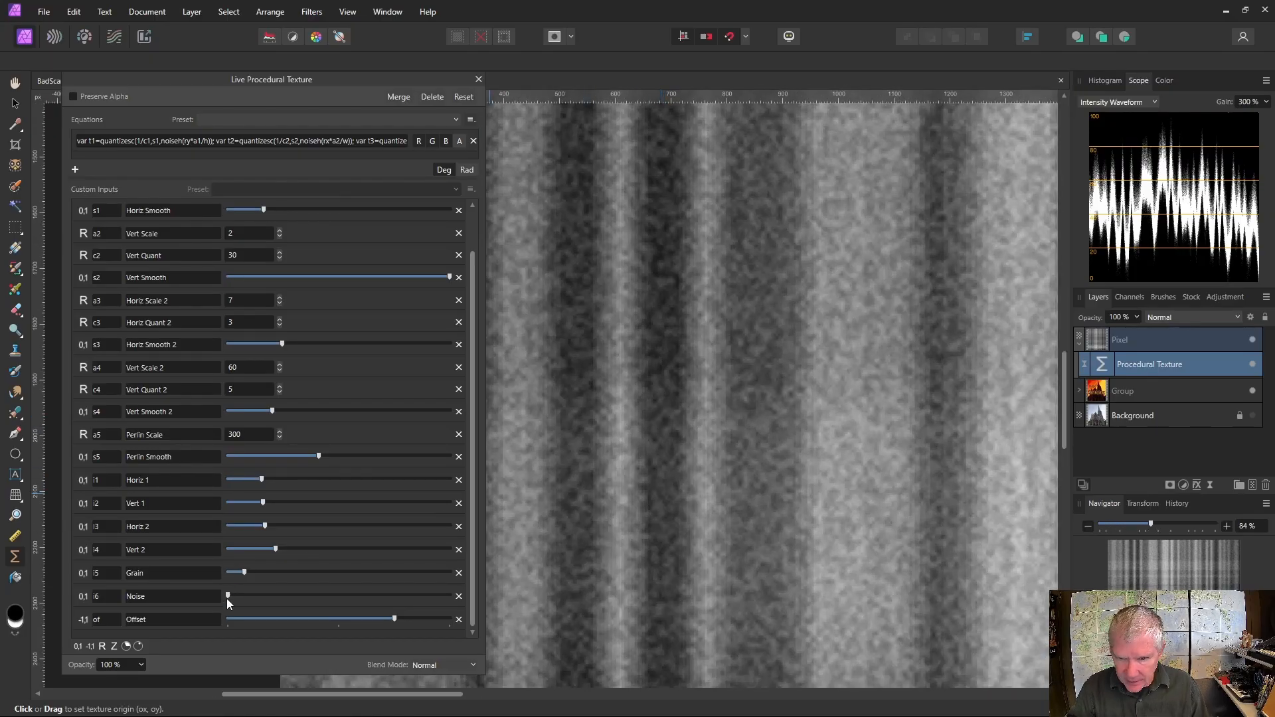
drag(229, 597, 263, 600)
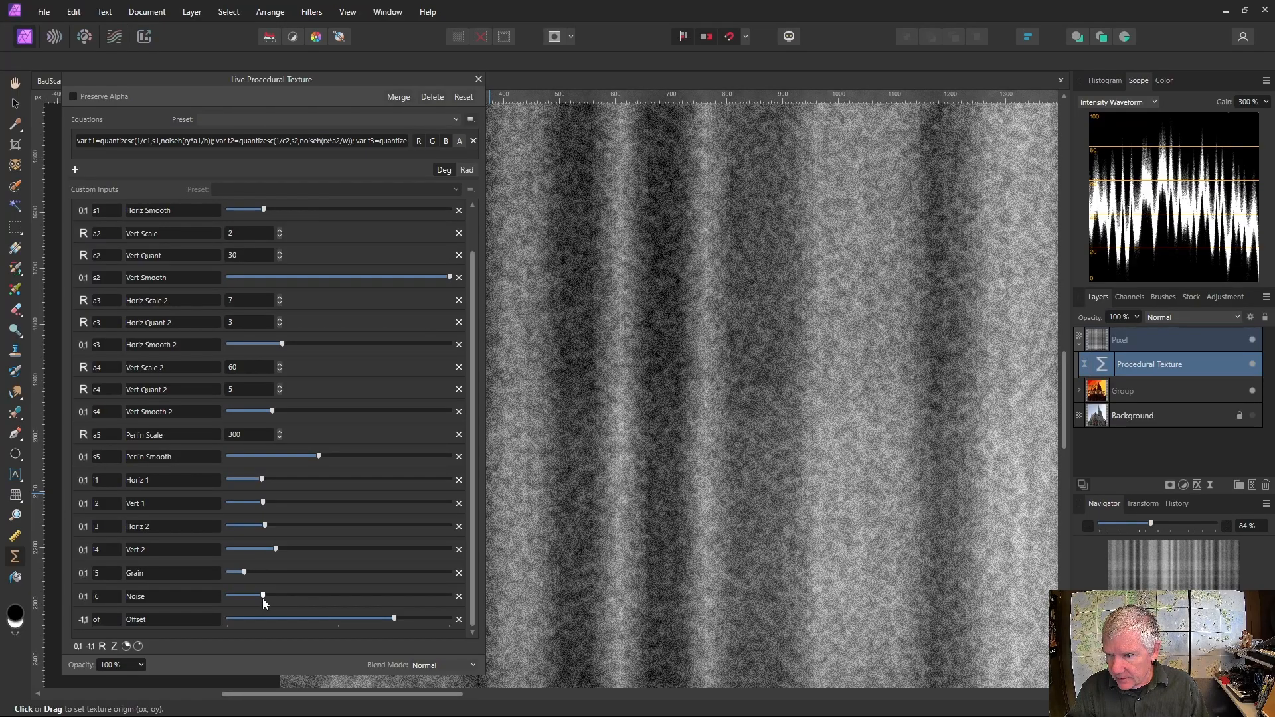
click(668, 429)
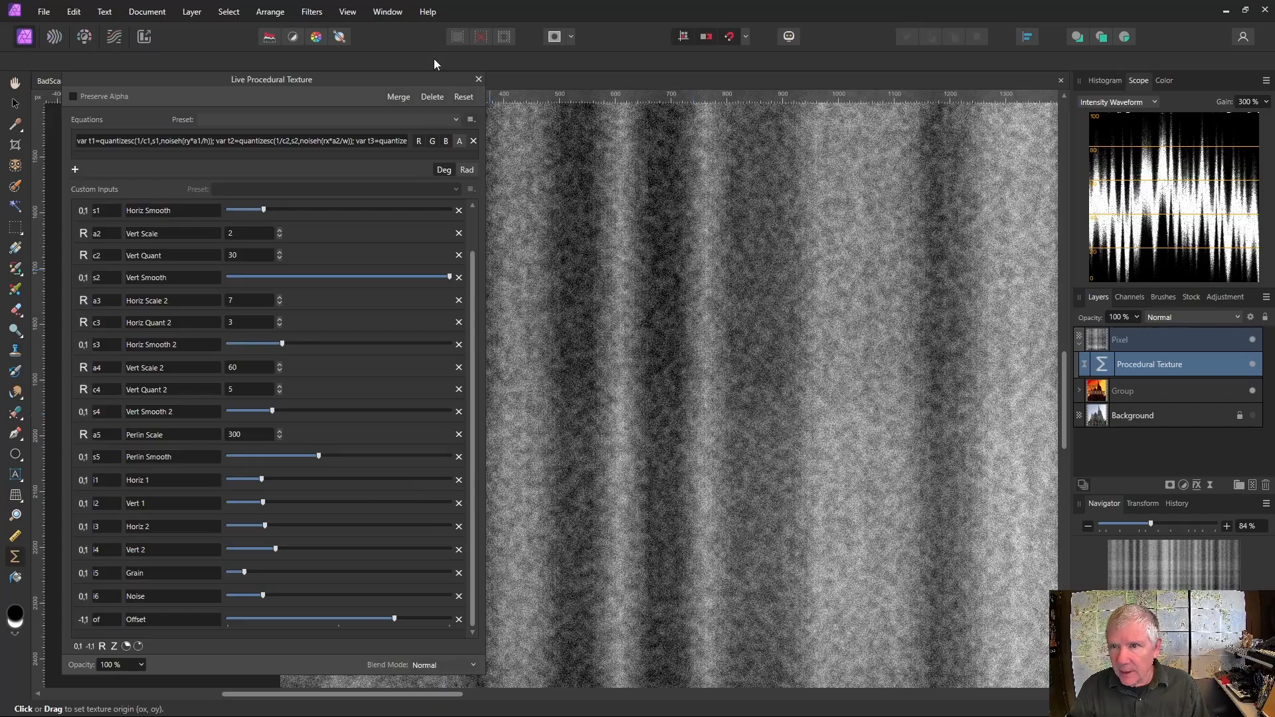
click(478, 79)
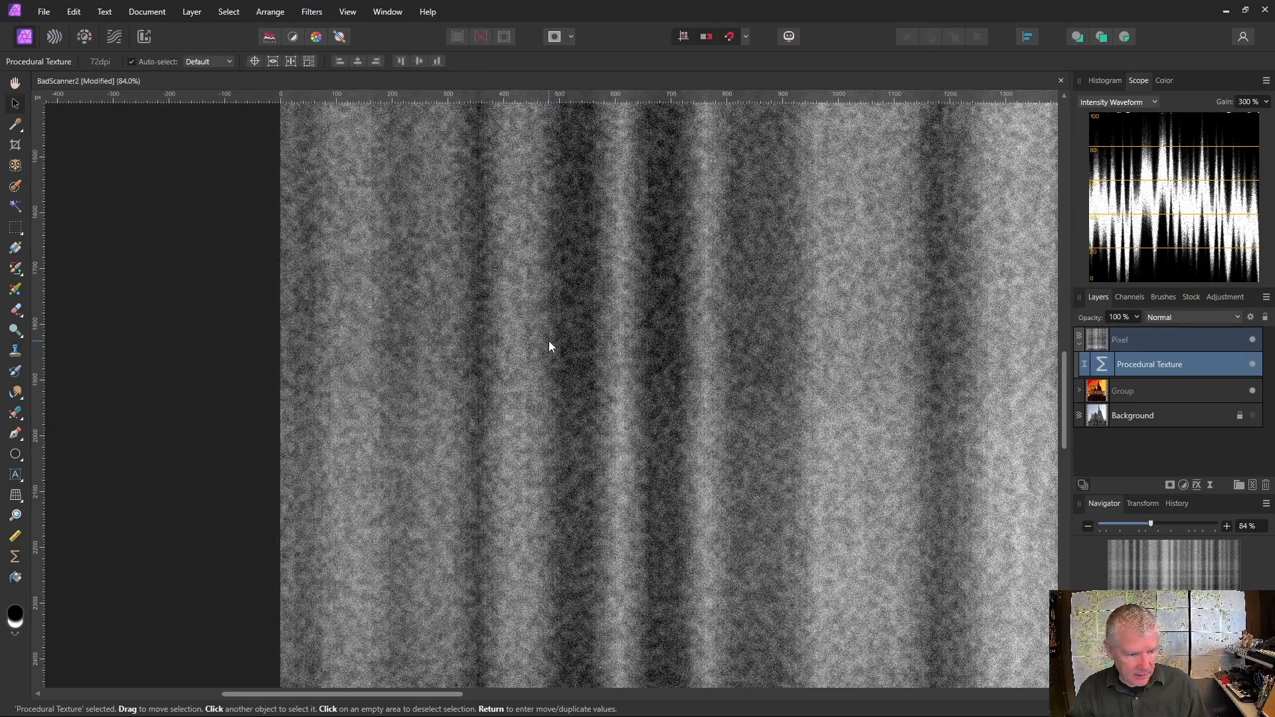
Step: Collapse the textured Pixel layer and set its blend mode to Hard Light over the poster
scroll(549, 341, down, 6)
scroll(575, 274, up, 2)
scroll(541, 234, down, 3)
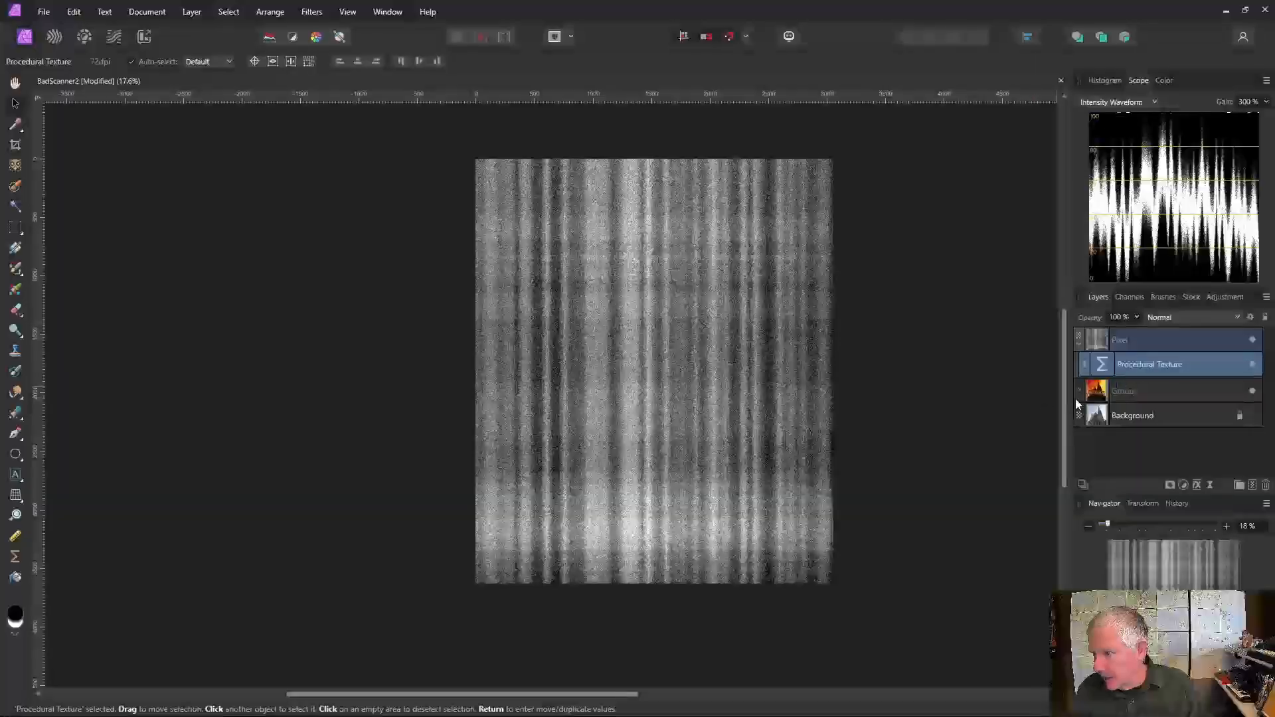
click(1080, 344)
click(1169, 340)
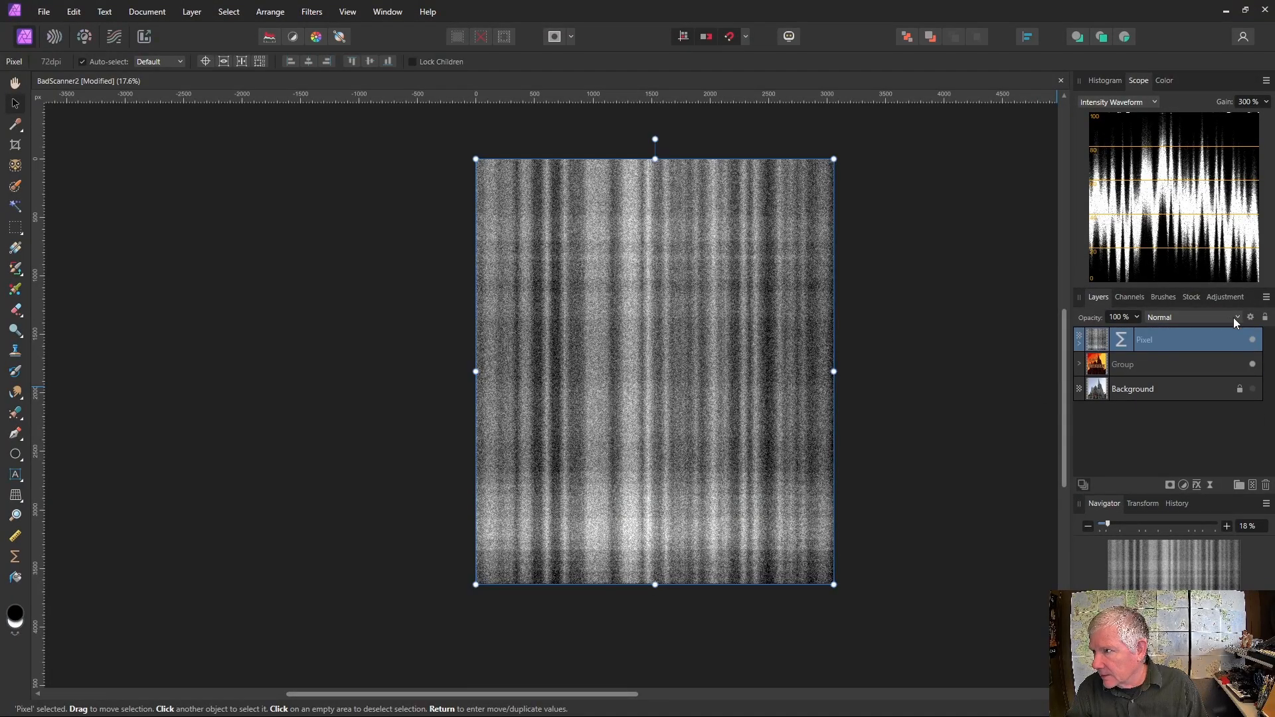
click(1240, 317)
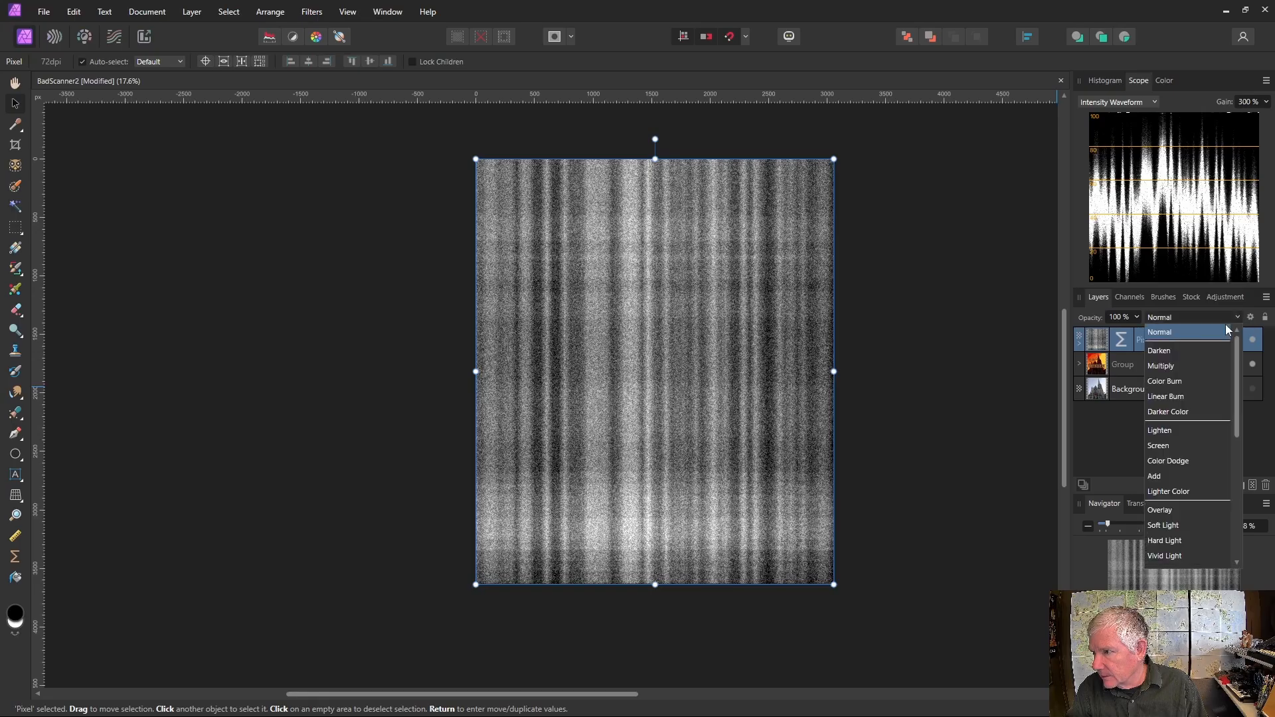
click(1175, 541)
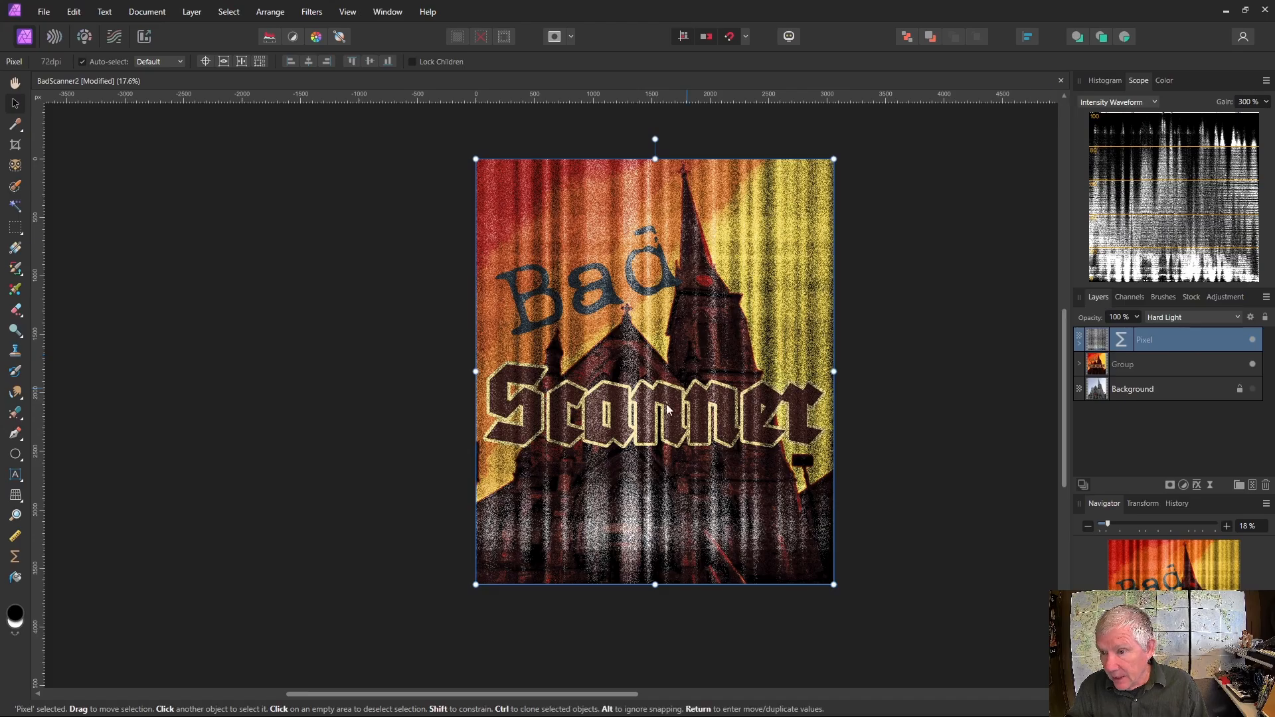
Step: Duplicate the textured Pixel layer and place the copy beneath the poster Group, above the Background
scroll(558, 375, up, 5)
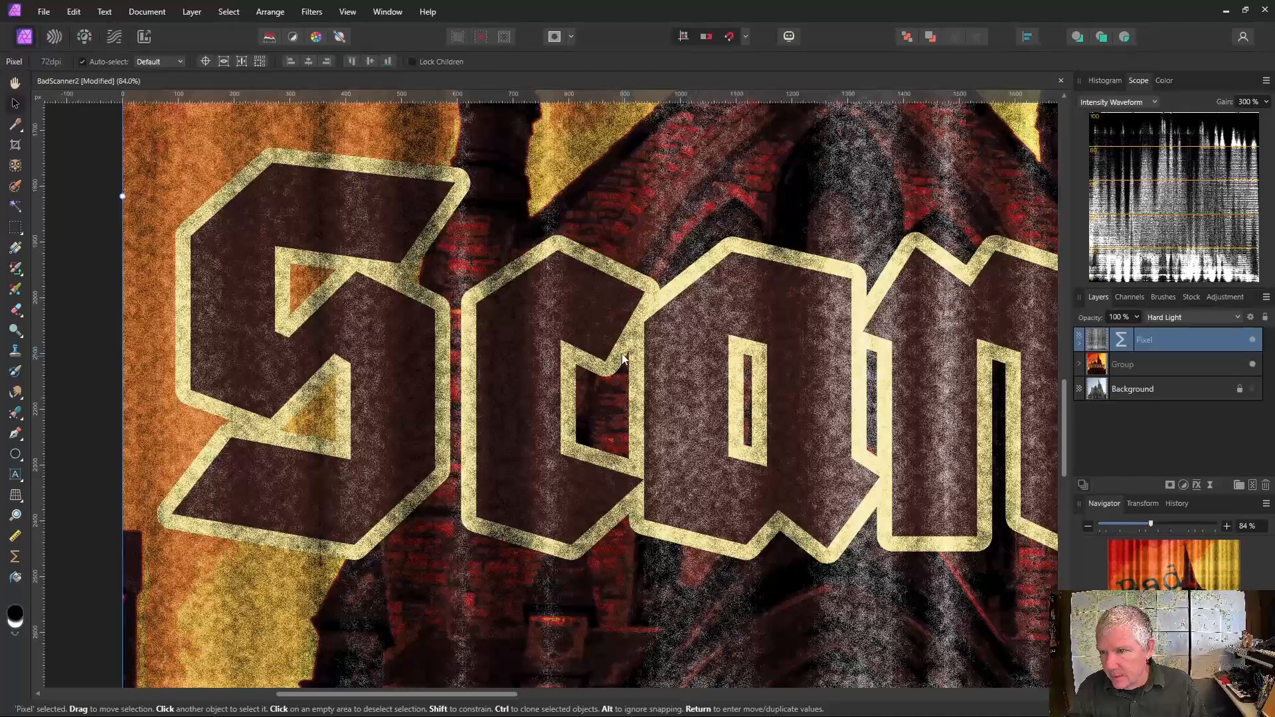
scroll(584, 336, down, 2)
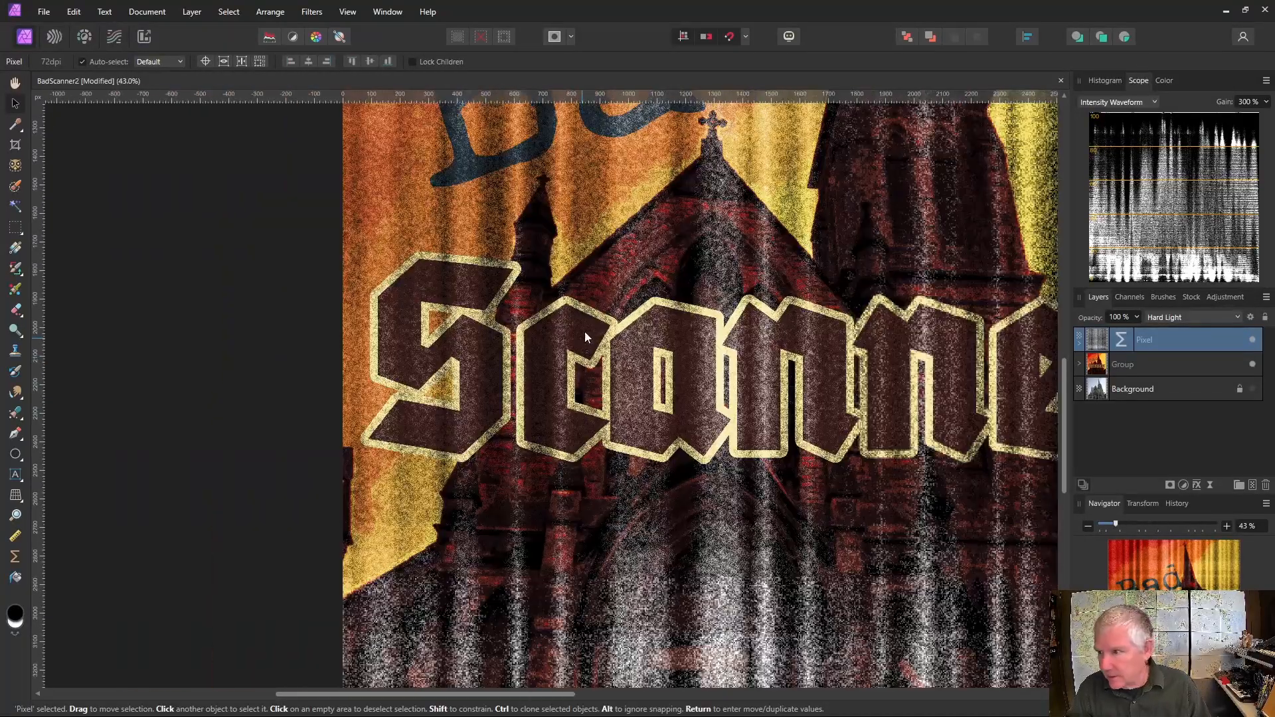
scroll(585, 336, down, 2)
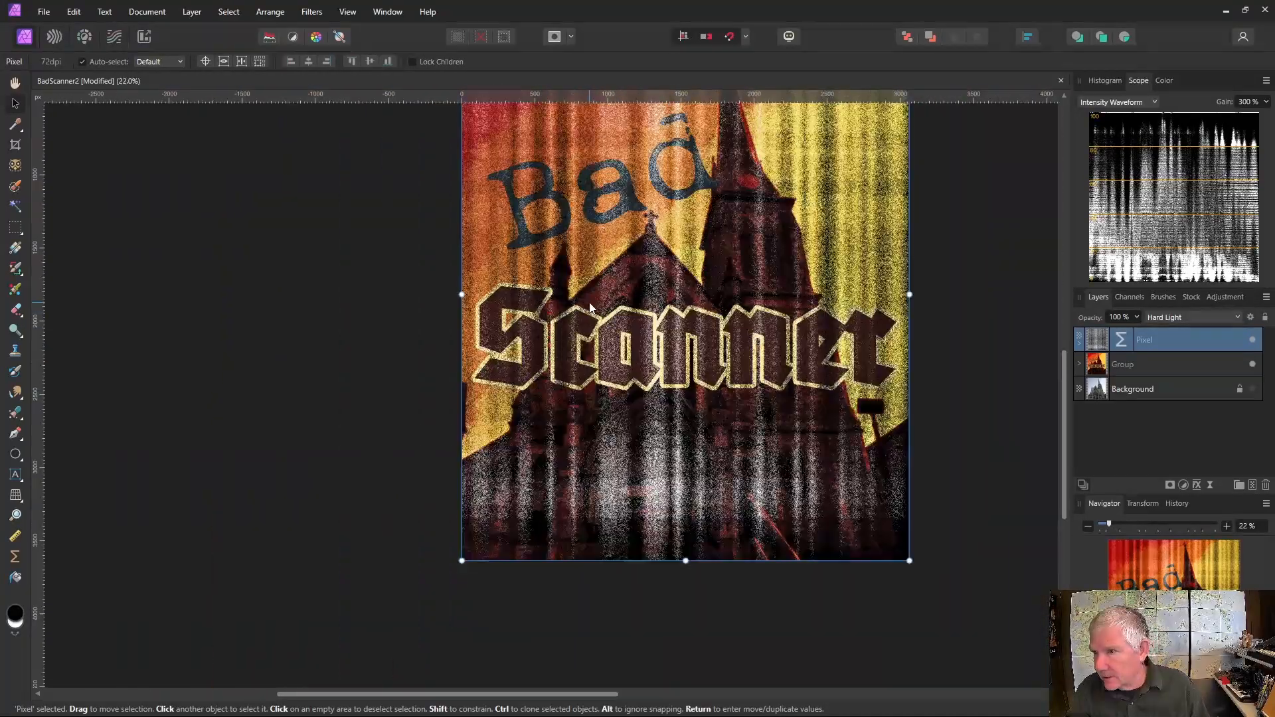
right_click(1098, 345)
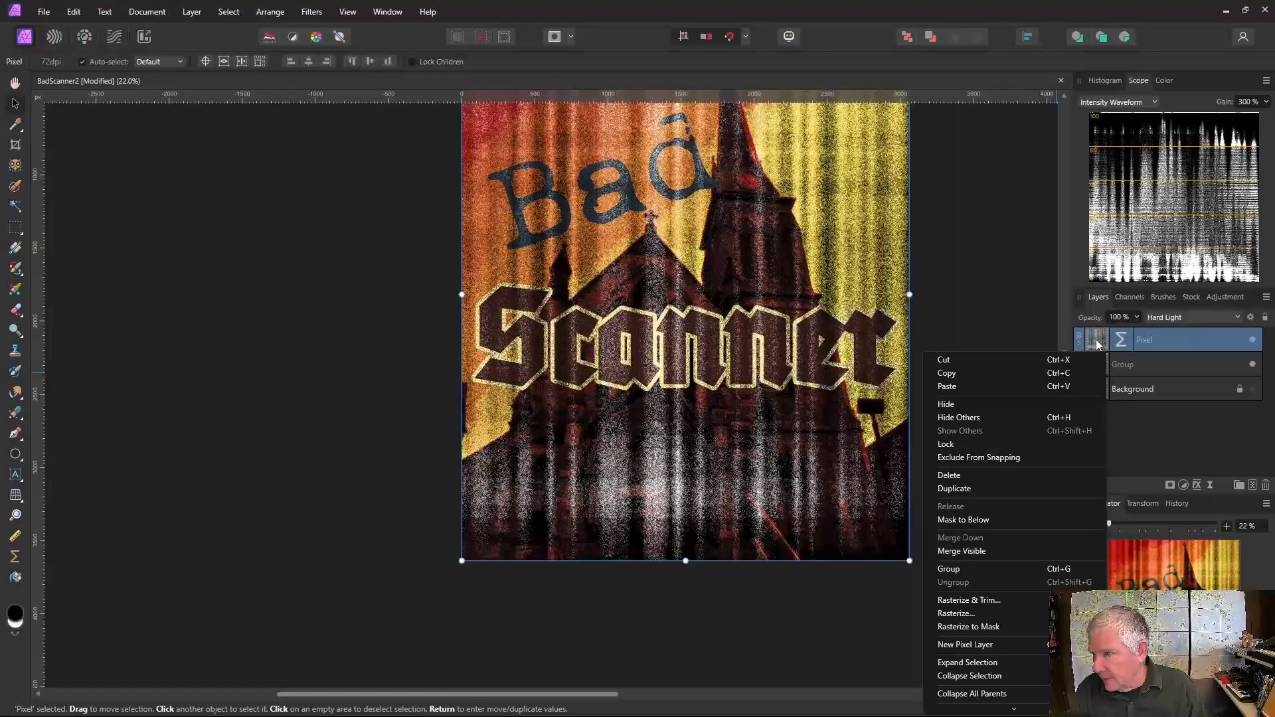
click(953, 488)
drag(1097, 344, 1108, 397)
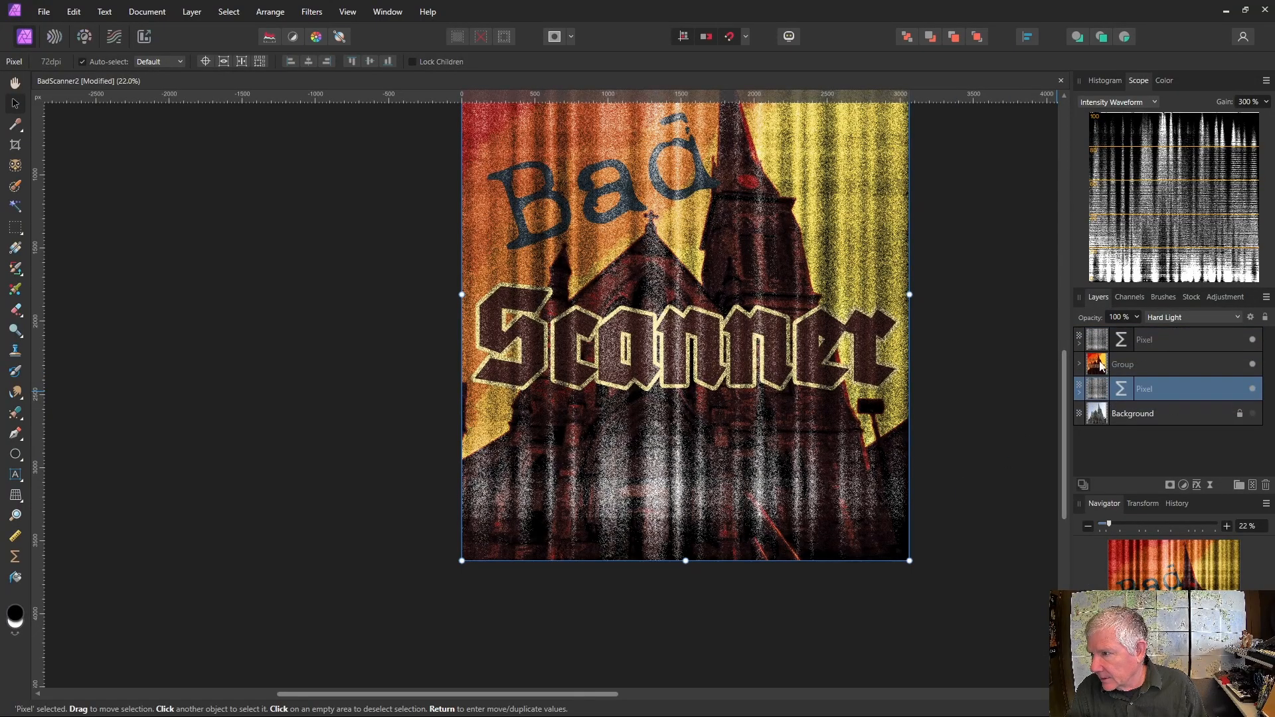
Step: Hide the topmost textured Pixel layer and add a live Displace filter to the poster Group
click(1252, 339)
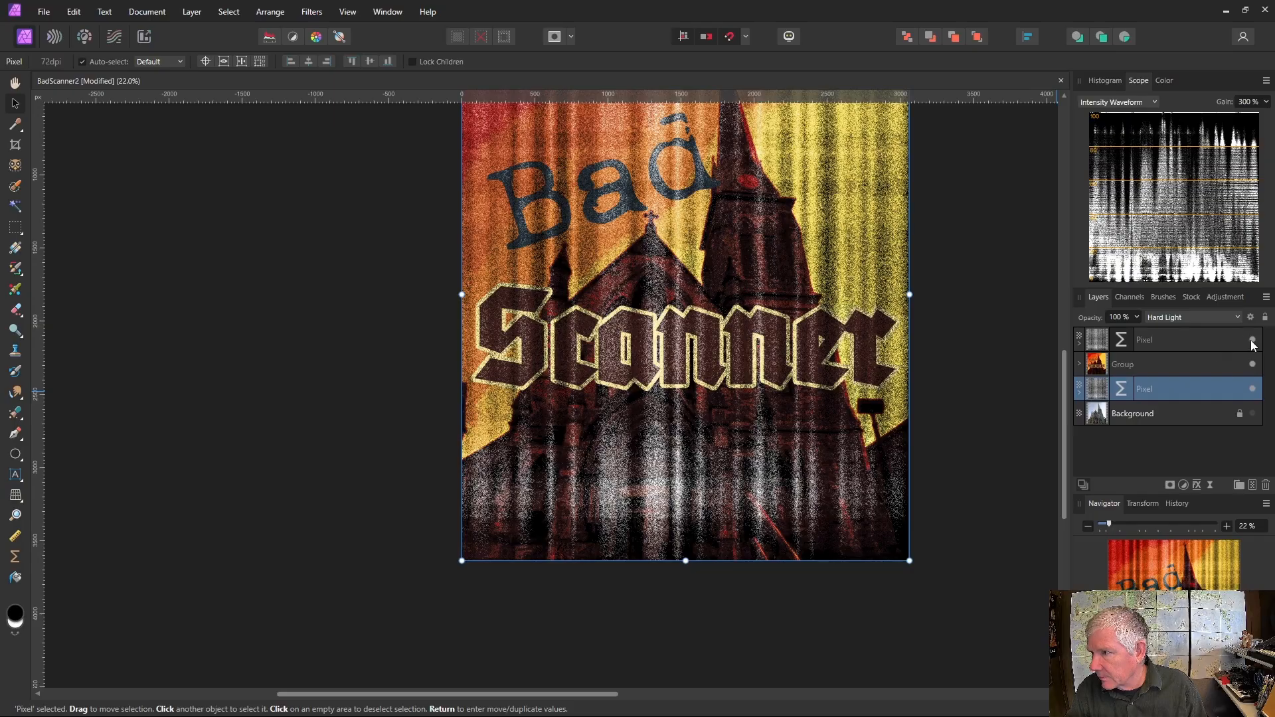
click(1097, 370)
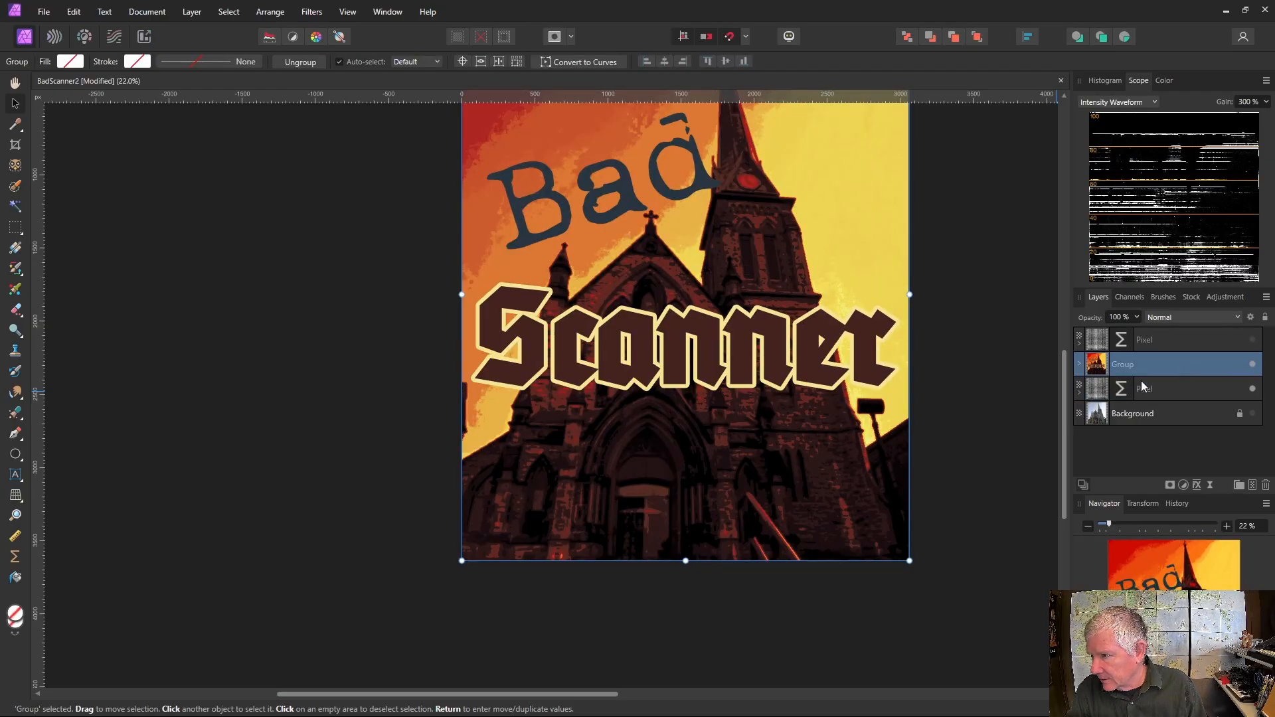
click(1210, 487)
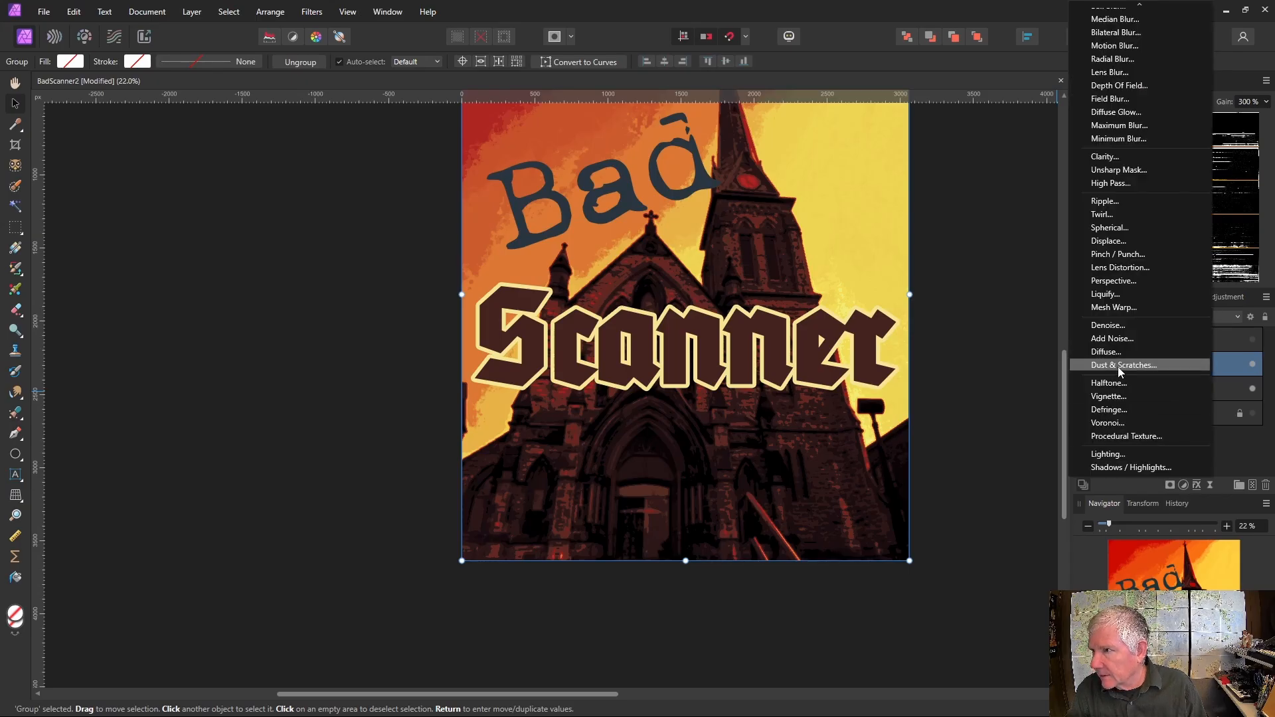
click(1122, 241)
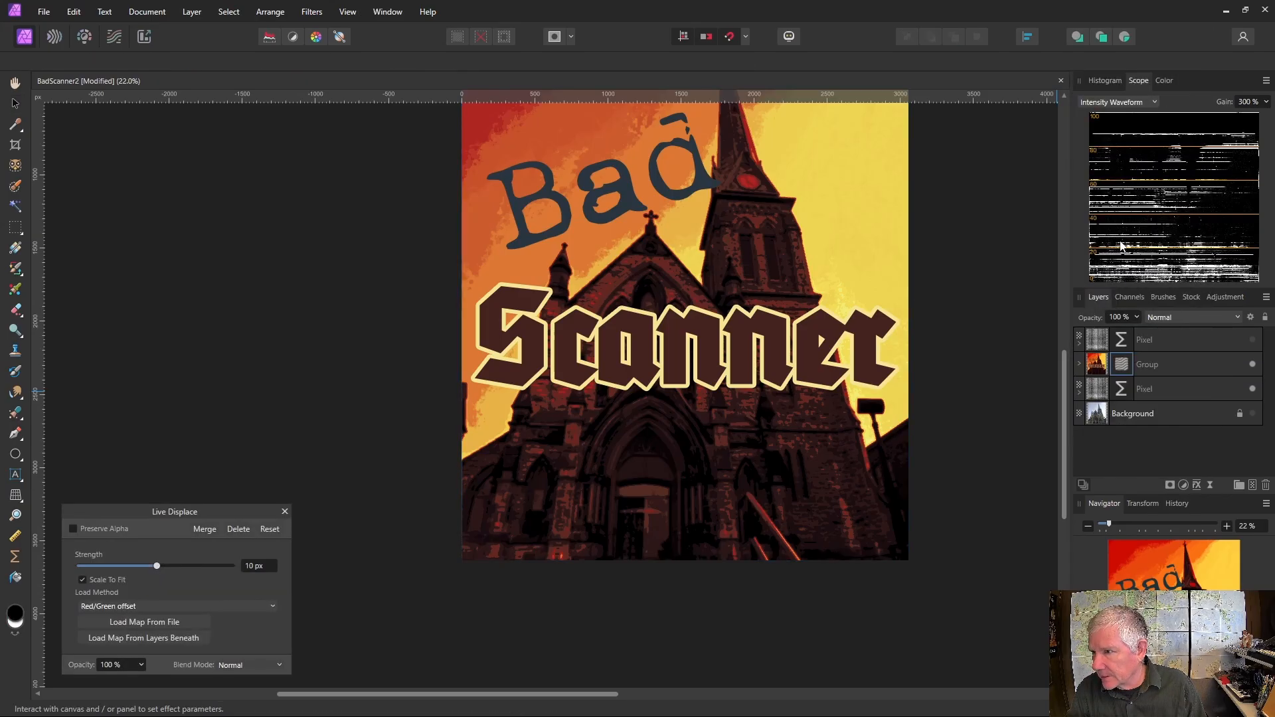
Step: Reduce Noise to zero and Grain to about 3 percent in the procedural texture of the Pixel layer beneath the Group
click(1122, 390)
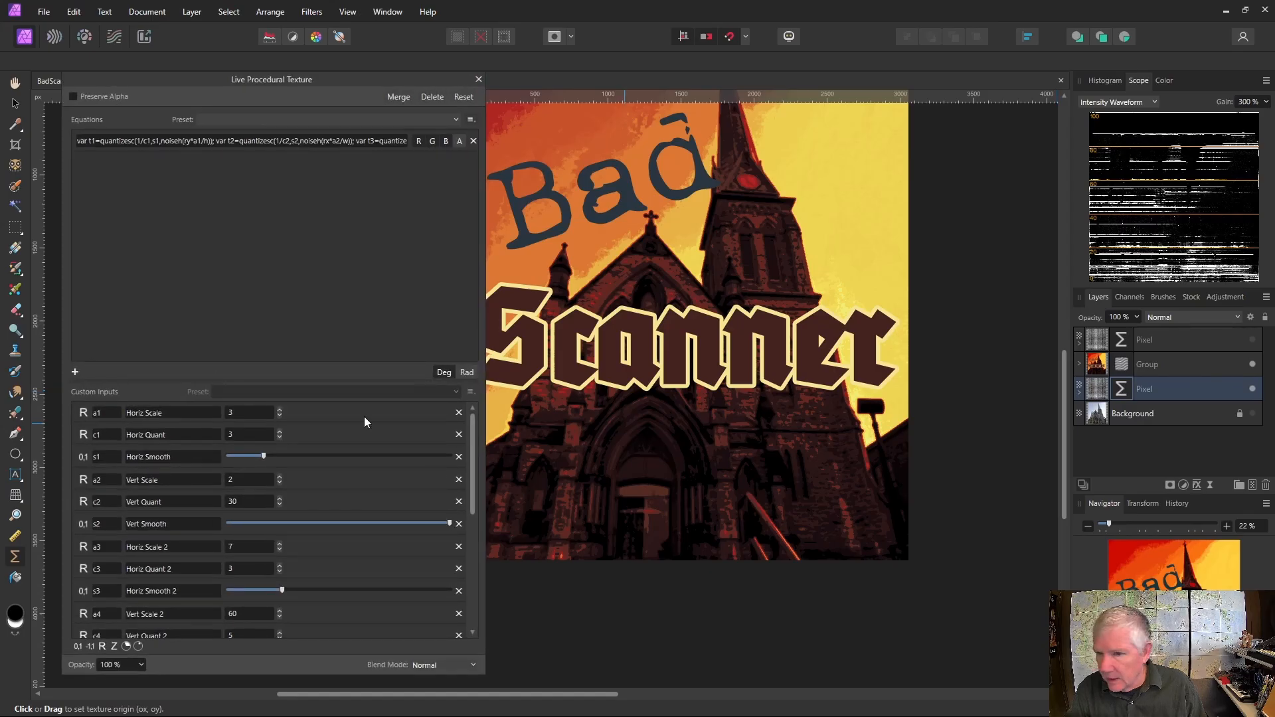
drag(326, 381, 277, 167)
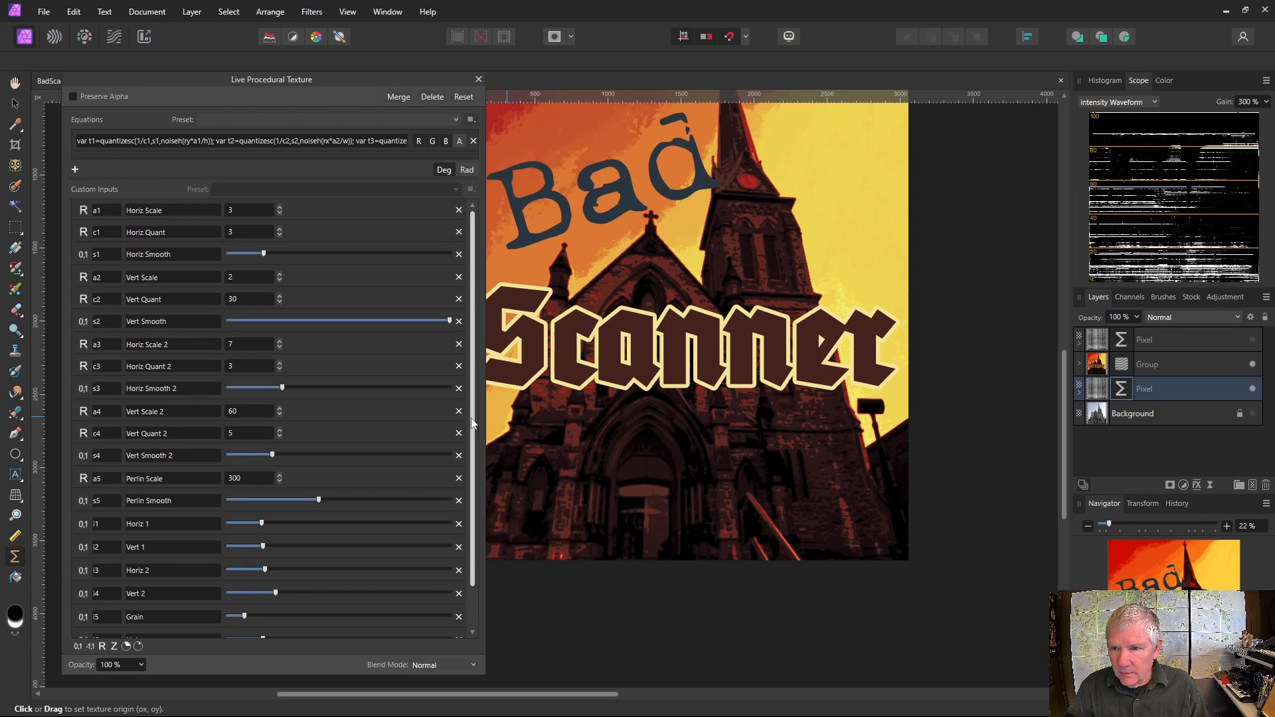
scroll(466, 574, down, 2)
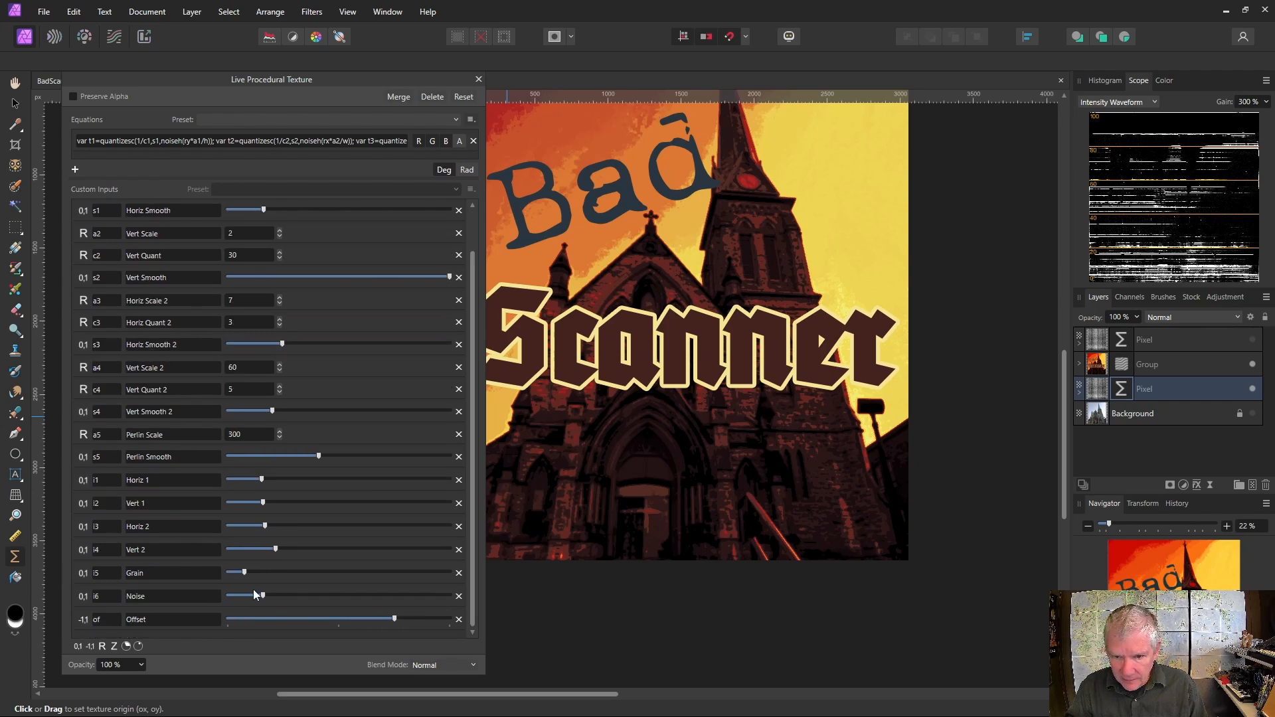
drag(263, 596, 214, 598)
drag(244, 575, 236, 577)
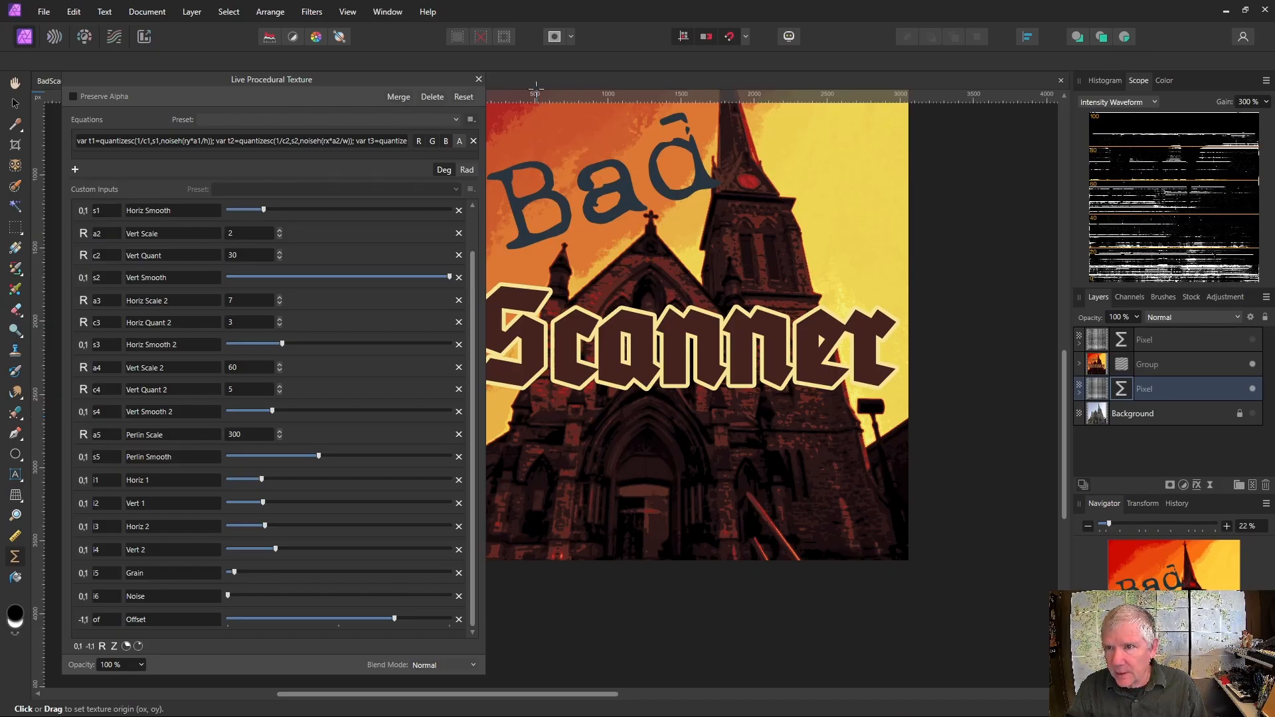
click(479, 79)
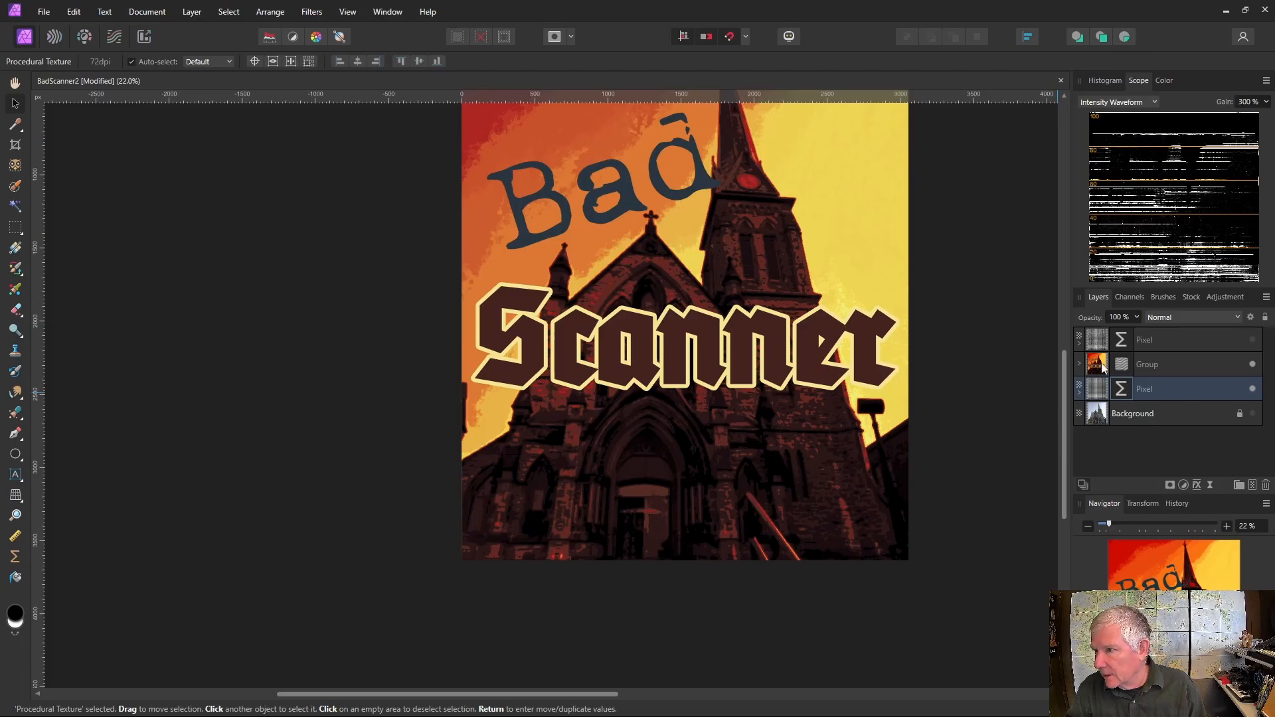
Step: Load the poster Group's Live Displace map from the layers beneath and set its strength to about 22.3 px
click(1123, 365)
drag(255, 512, 403, 301)
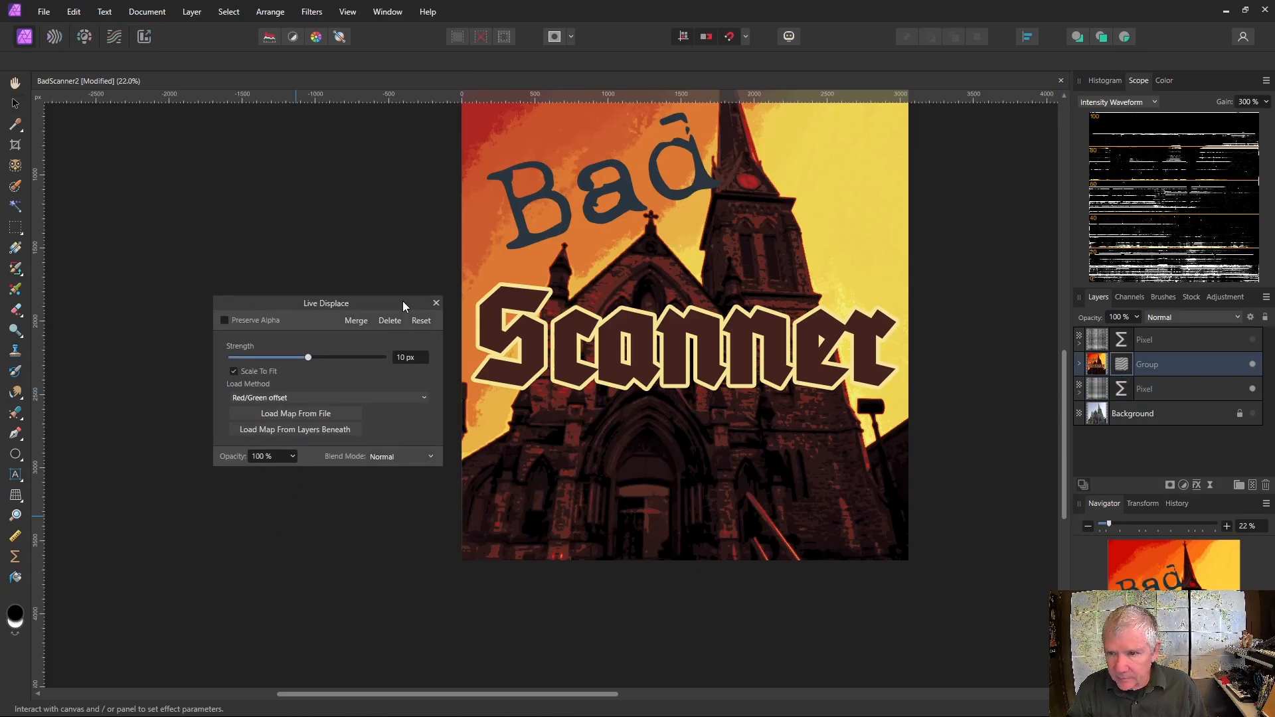
click(288, 432)
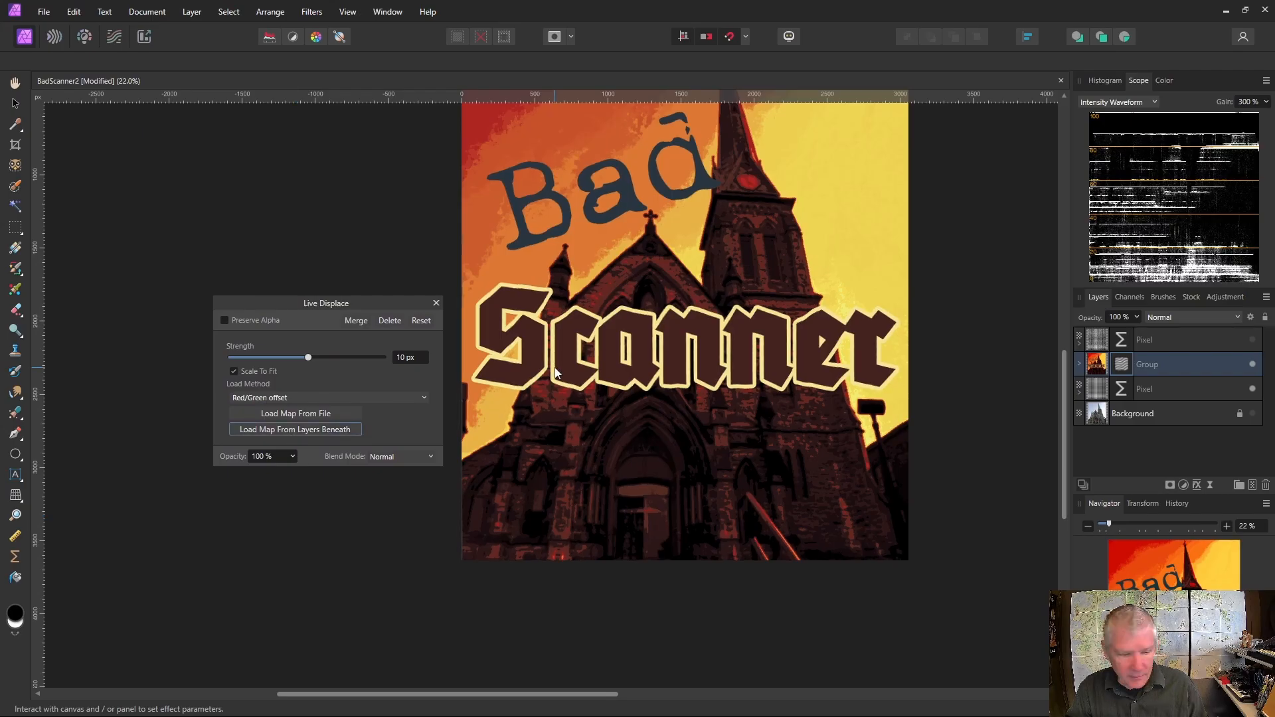
scroll(556, 372, up, 5)
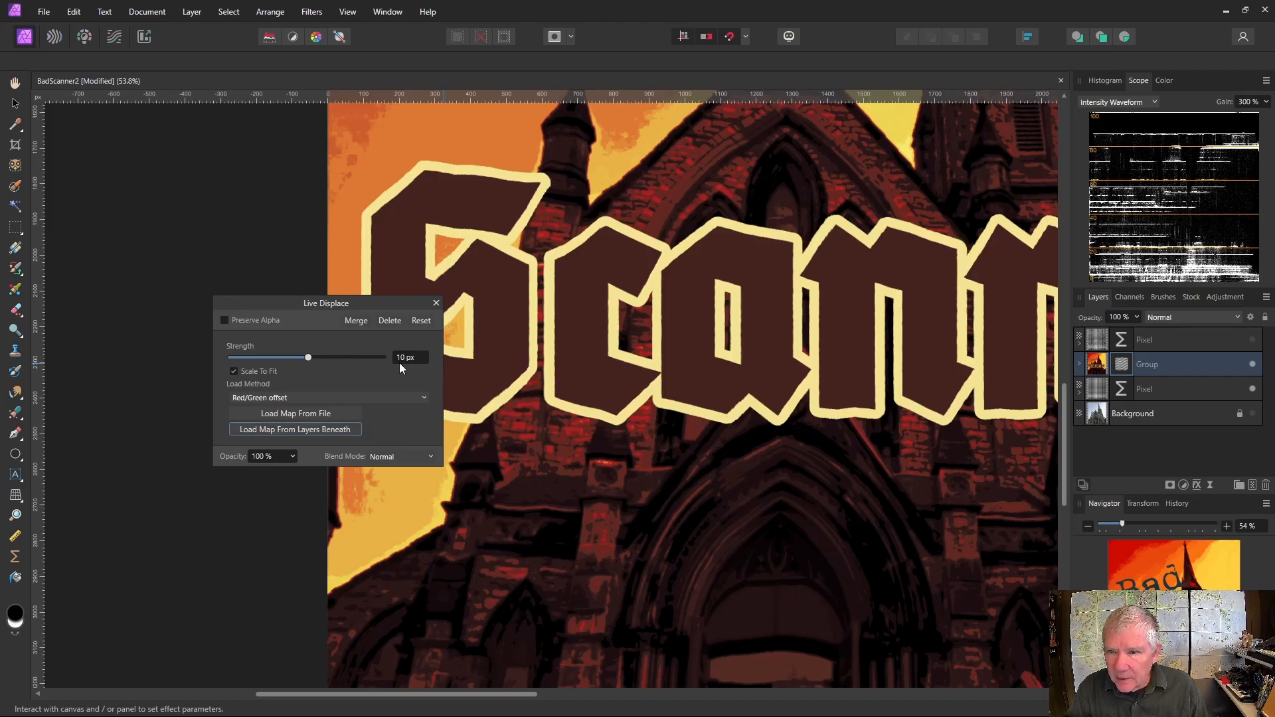
drag(310, 359, 311, 359)
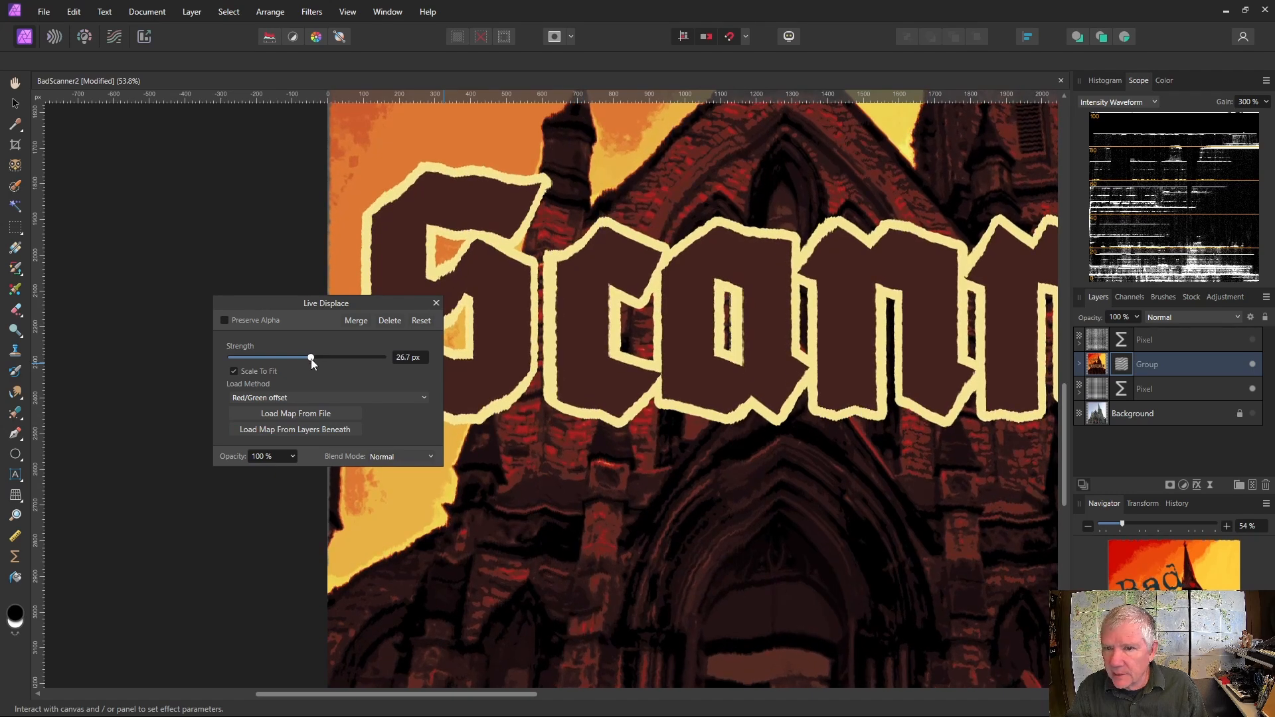
drag(311, 358, 310, 358)
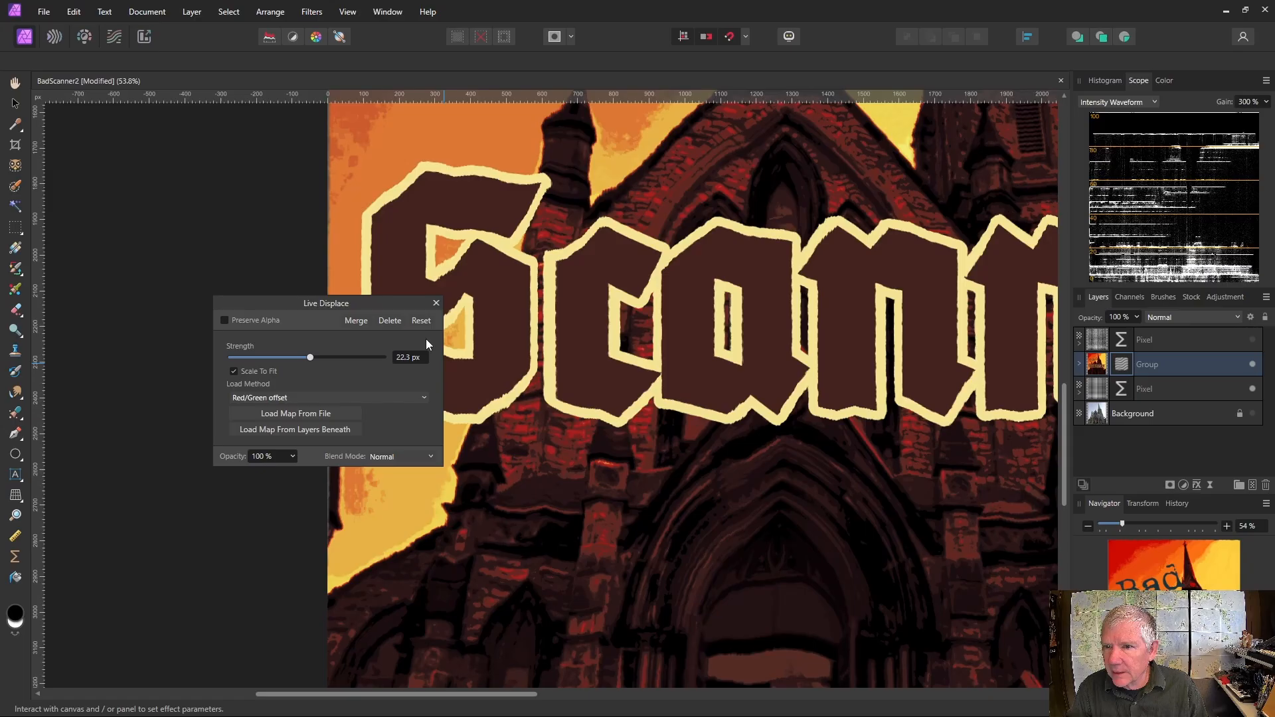
click(434, 304)
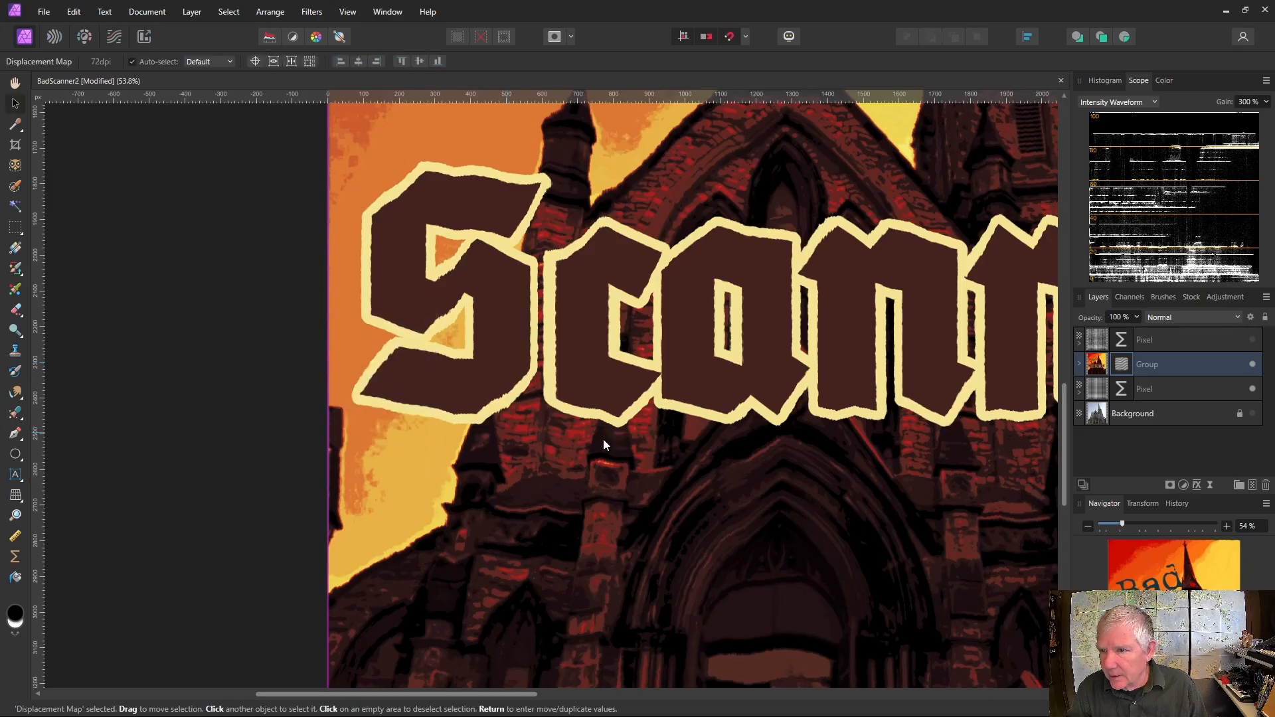
Step: Show the topmost textured Pixel layer again over the displaced poster Group and inspect the lettering up close
scroll(603, 440, down, 5)
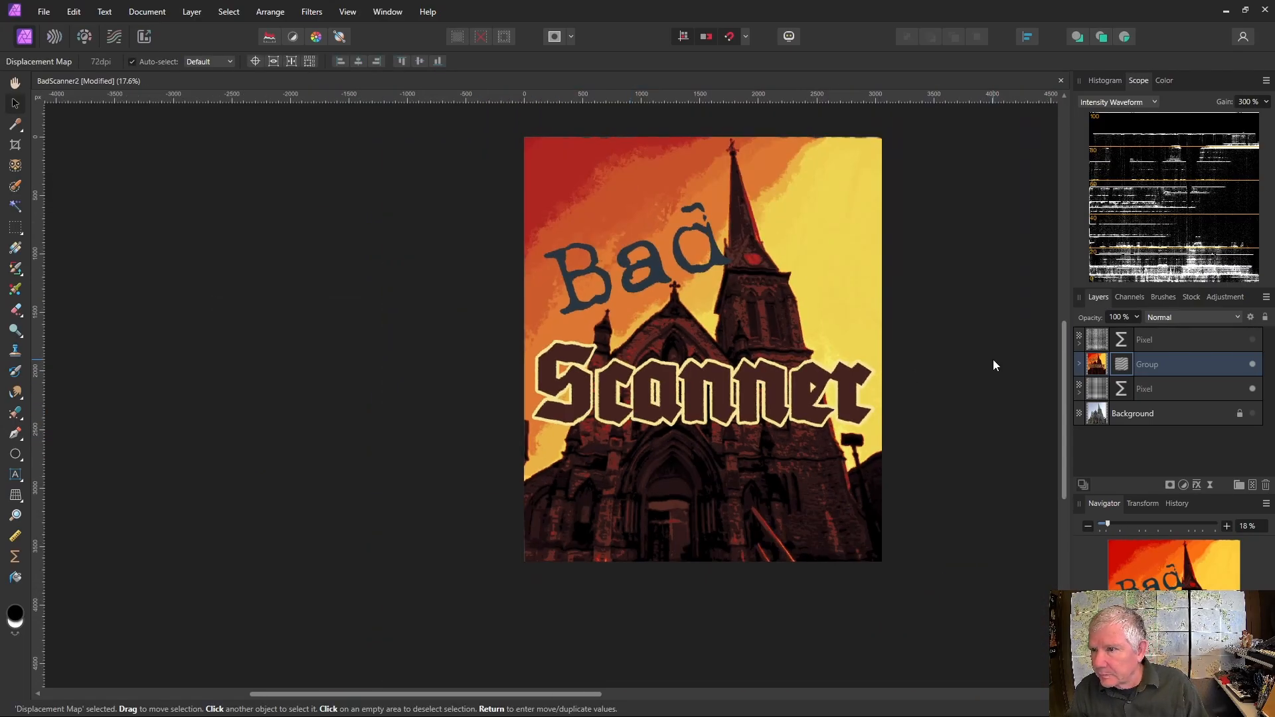
scroll(991, 357, up, 1)
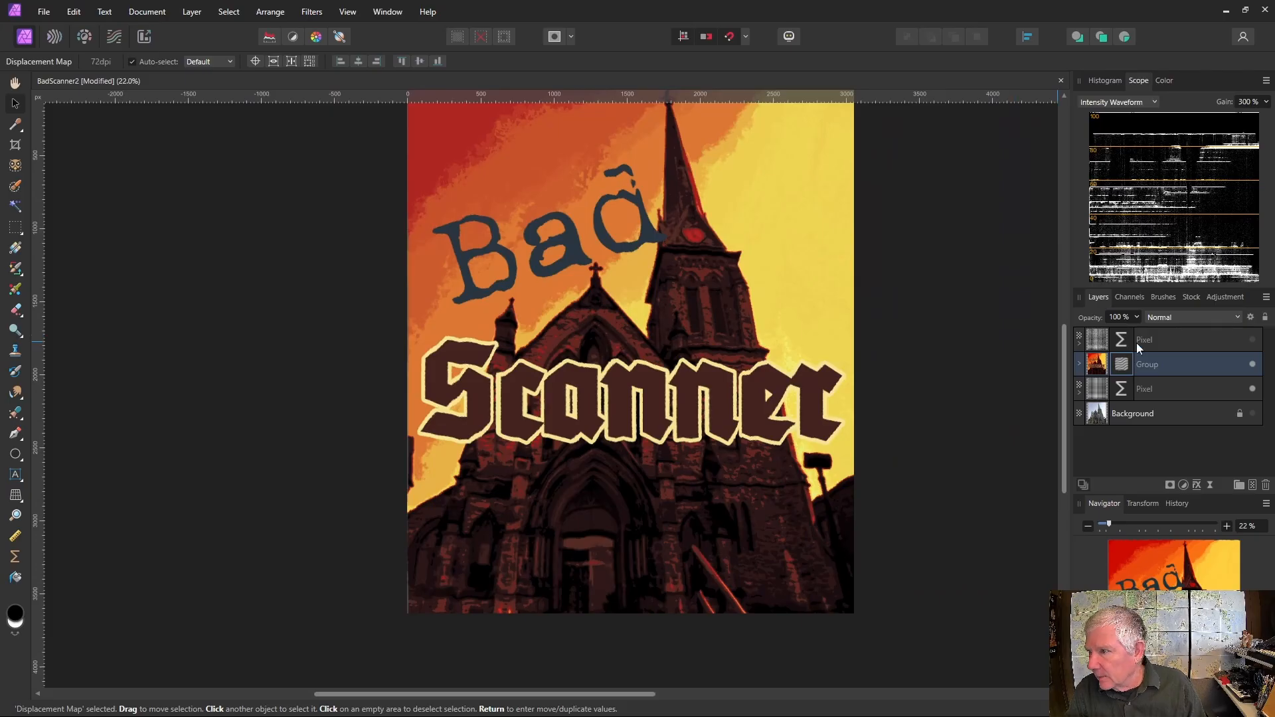
click(1253, 340)
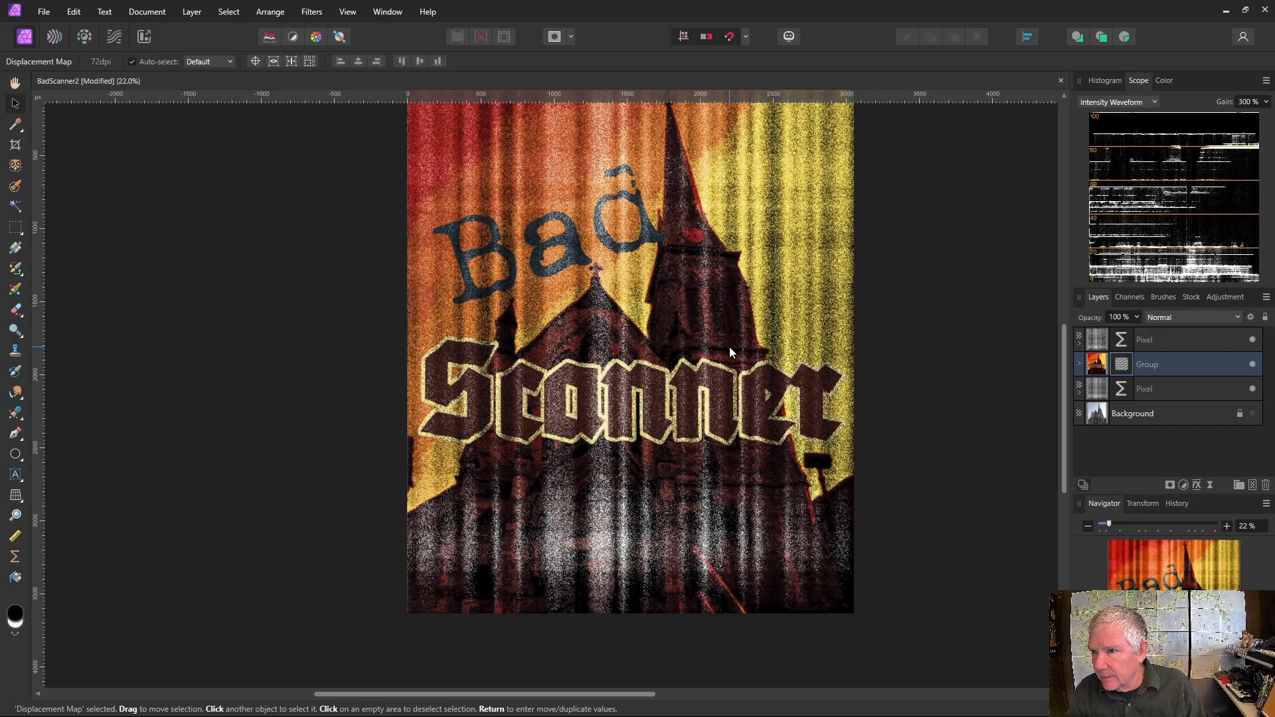
scroll(457, 364, up, 4)
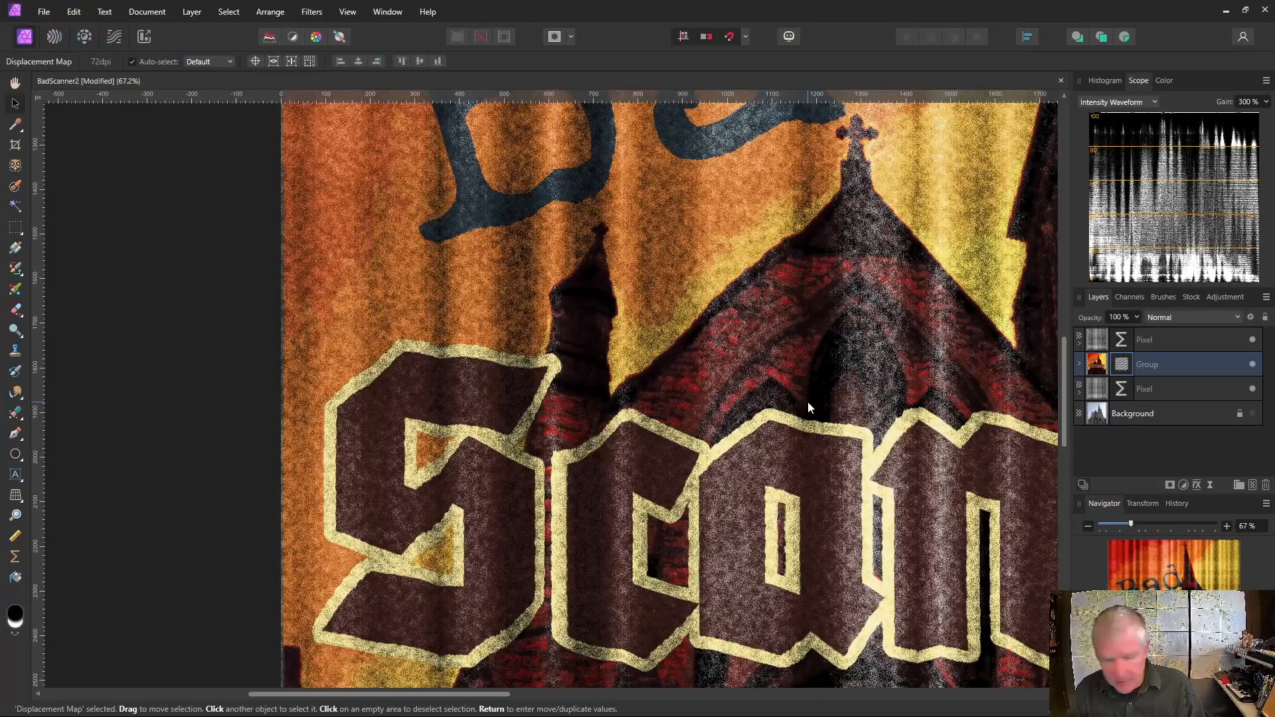
scroll(807, 402, down, 4)
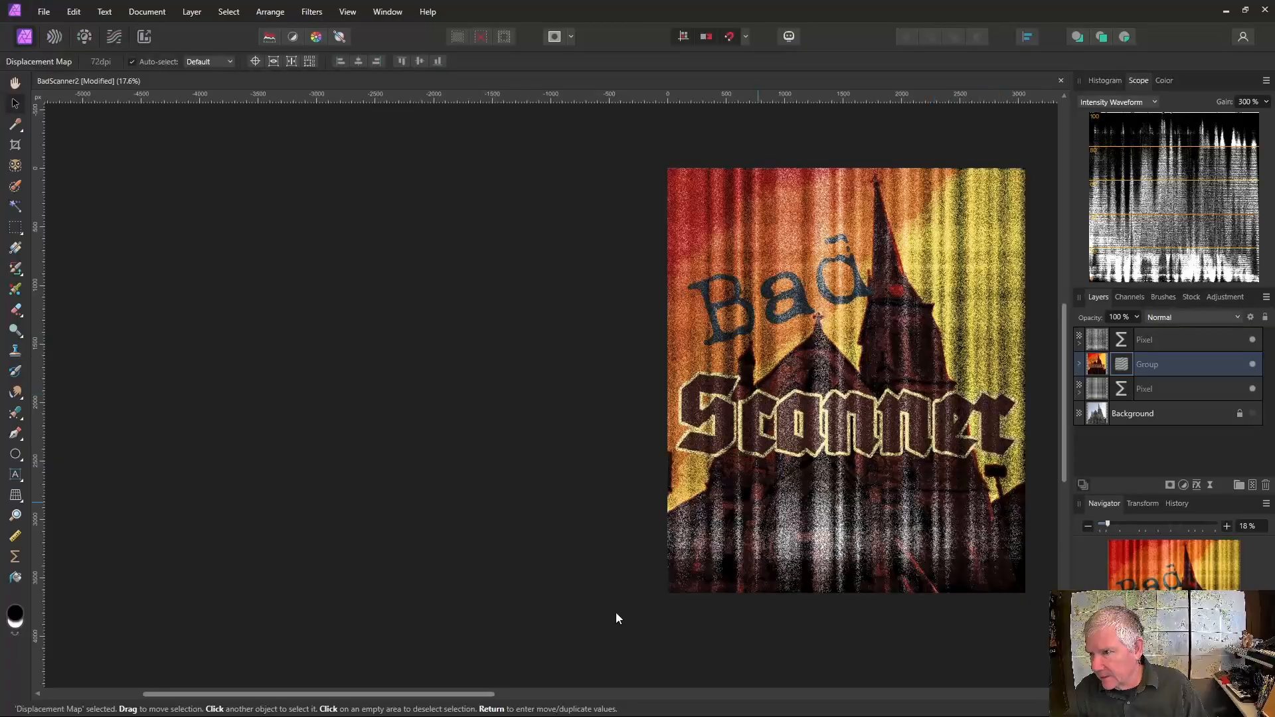
Step: Reduce the opacity of the topmost Hard Light Pixel layer to 72%
drag(484, 696, 524, 696)
click(840, 362)
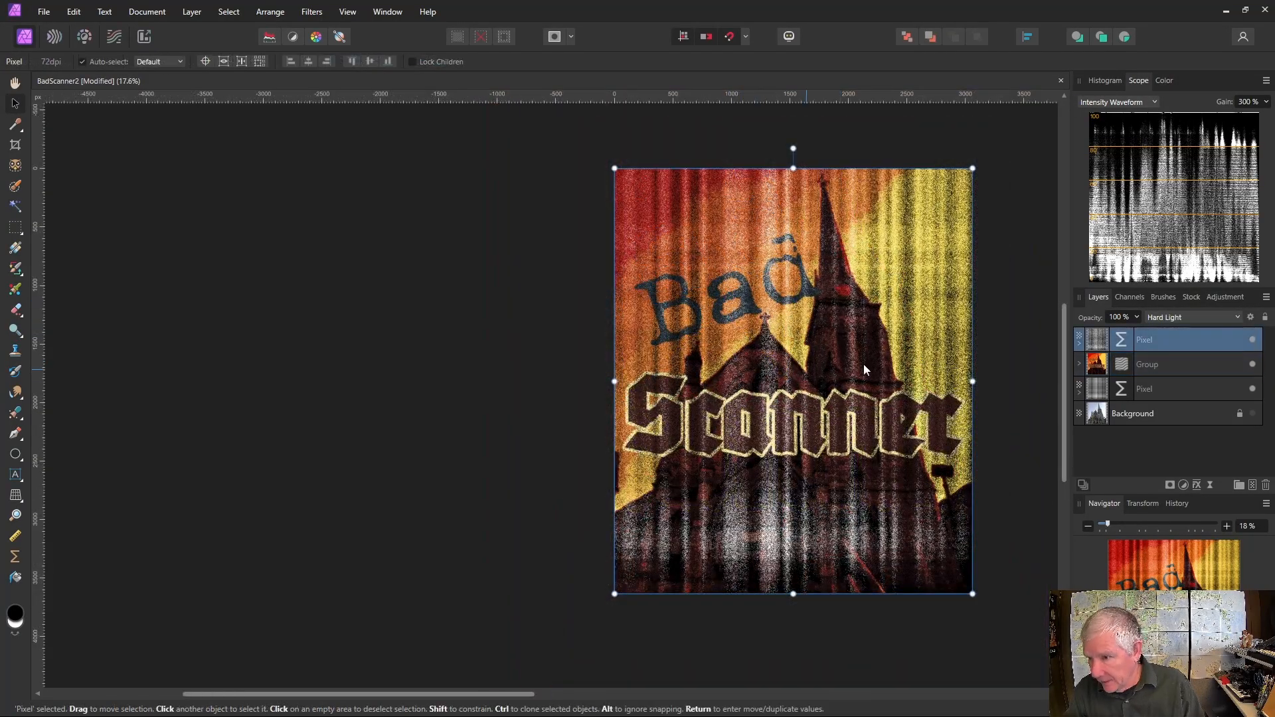
click(1137, 317)
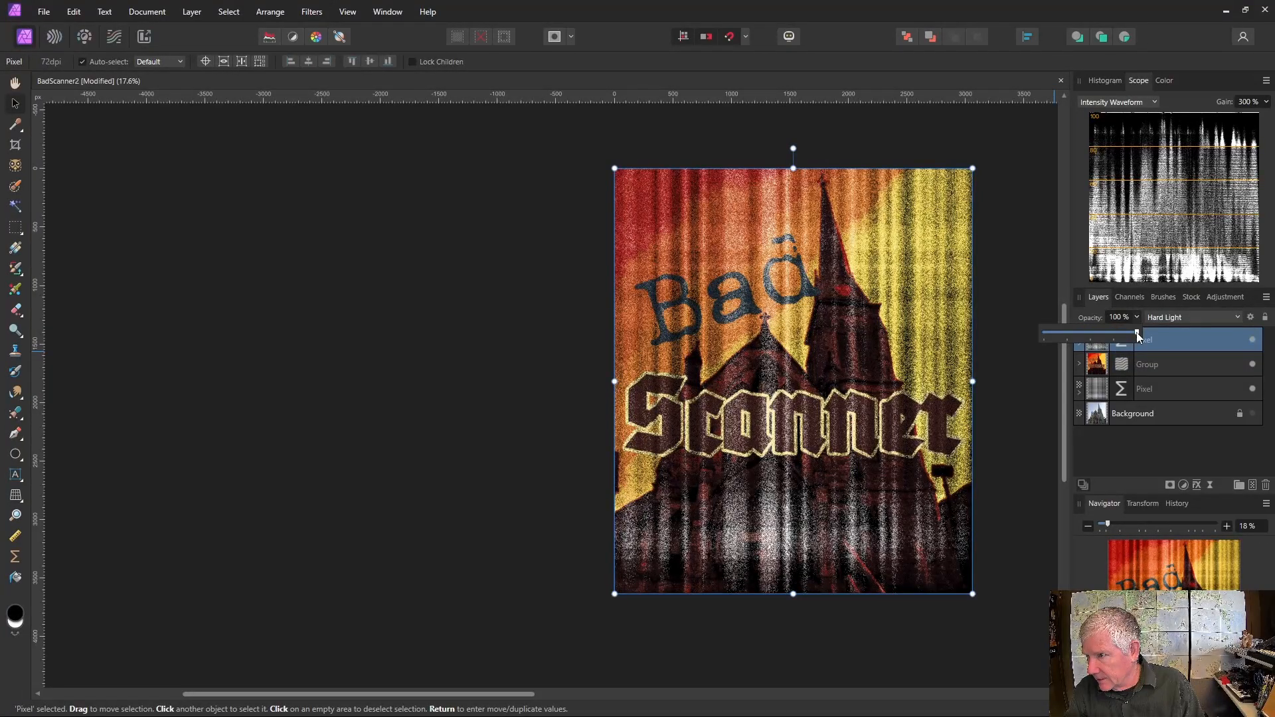
mouse_move(1114, 331)
mouse_down()
mouse_move(1023, 338)
mouse_move(1111, 337)
mouse_up()
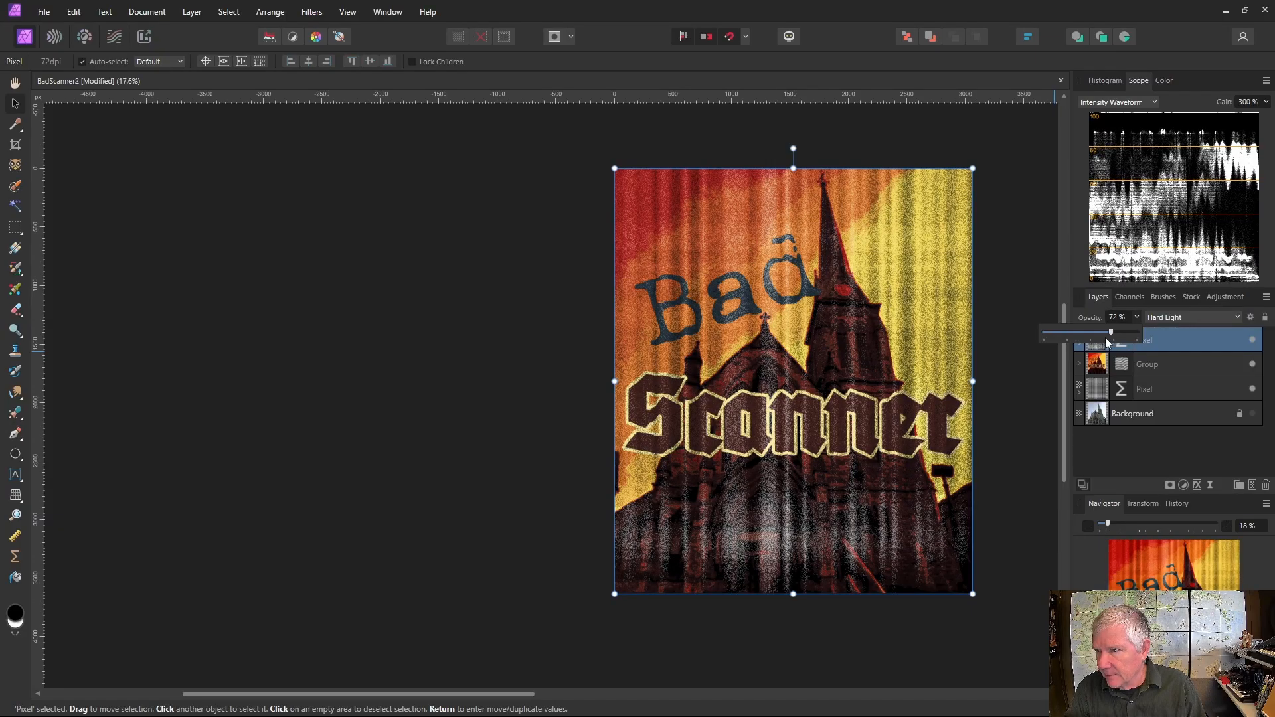
scroll(736, 401, up, 2)
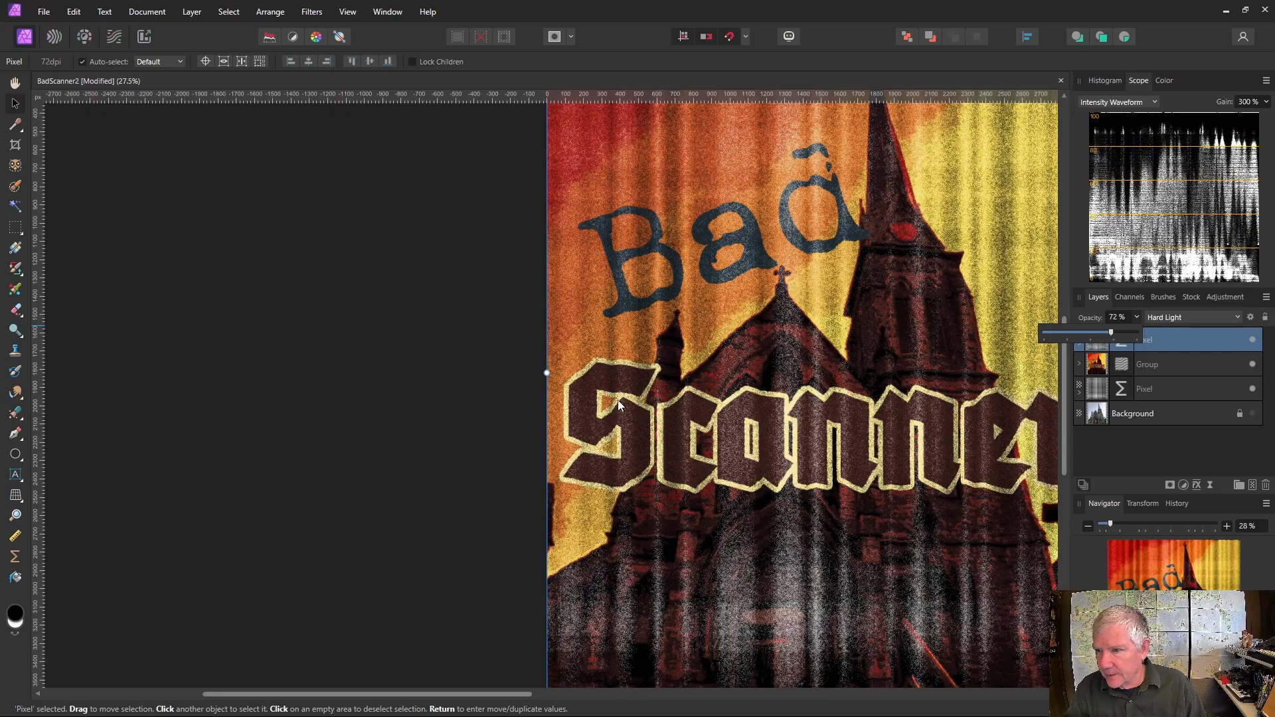